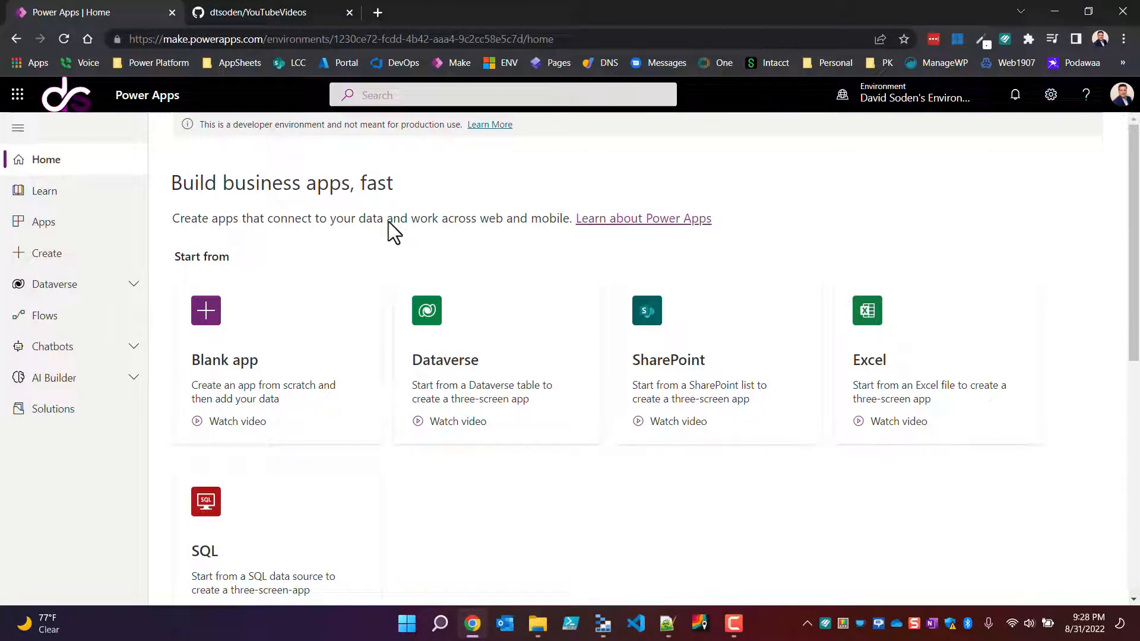
Step: Look over the YouTubeVideos repository on GitHub, including its Daves ToolBox folder, and return to Power Apps
left_click(269, 18)
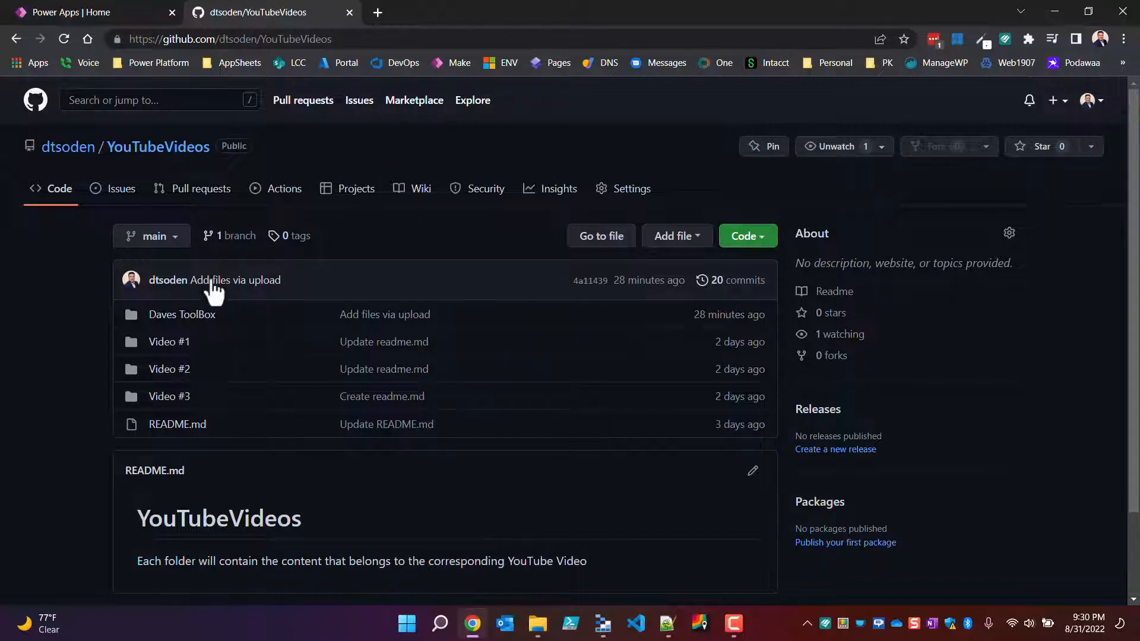
left_click(96, 16)
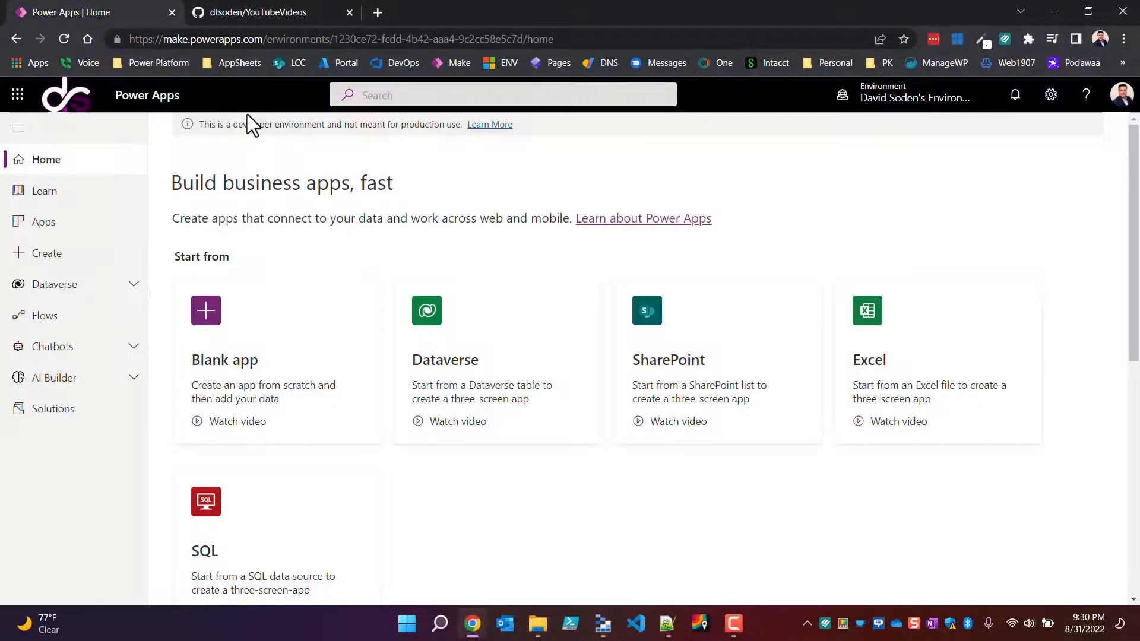
left_click(252, 14)
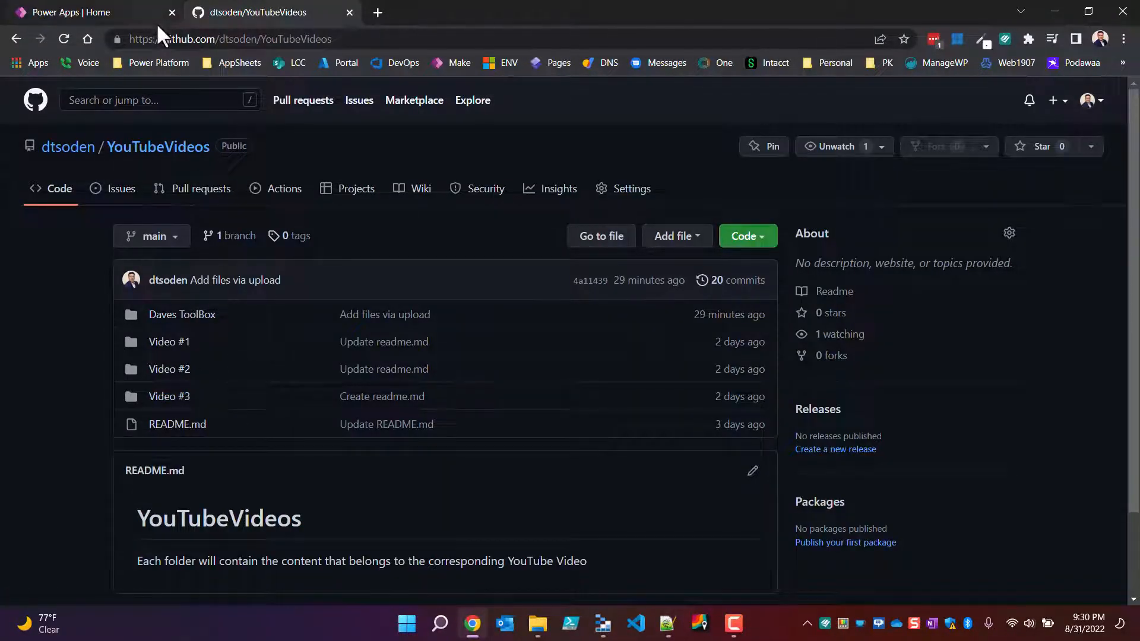
left_click(112, 11)
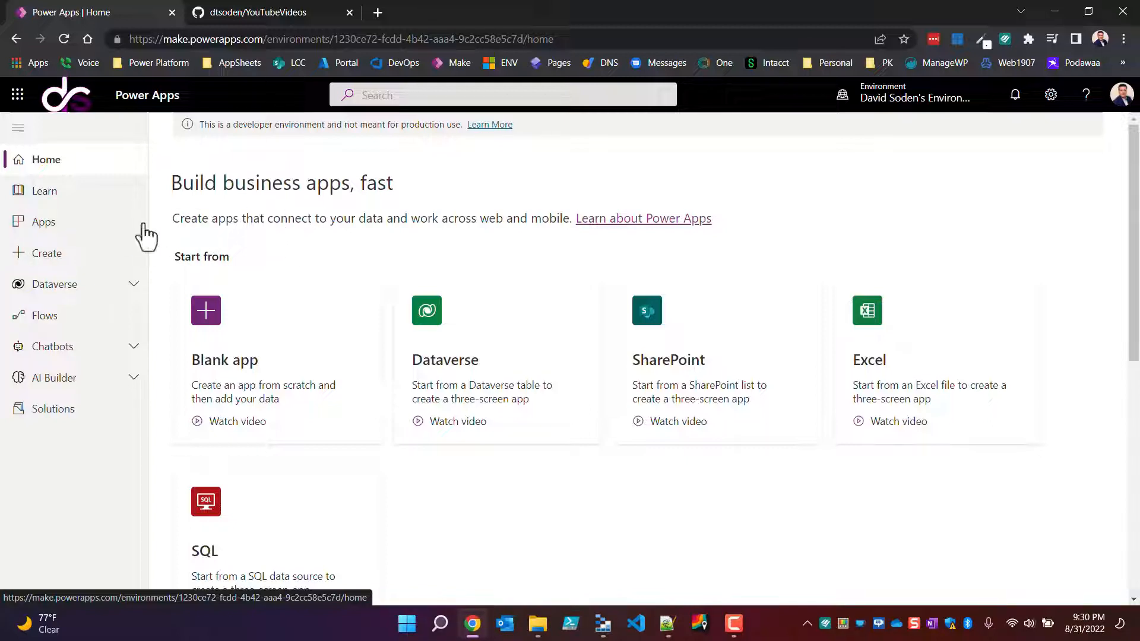
Step: Review the environment's existing apps and component libraries, selecting the Style Lib library
left_click(55, 235)
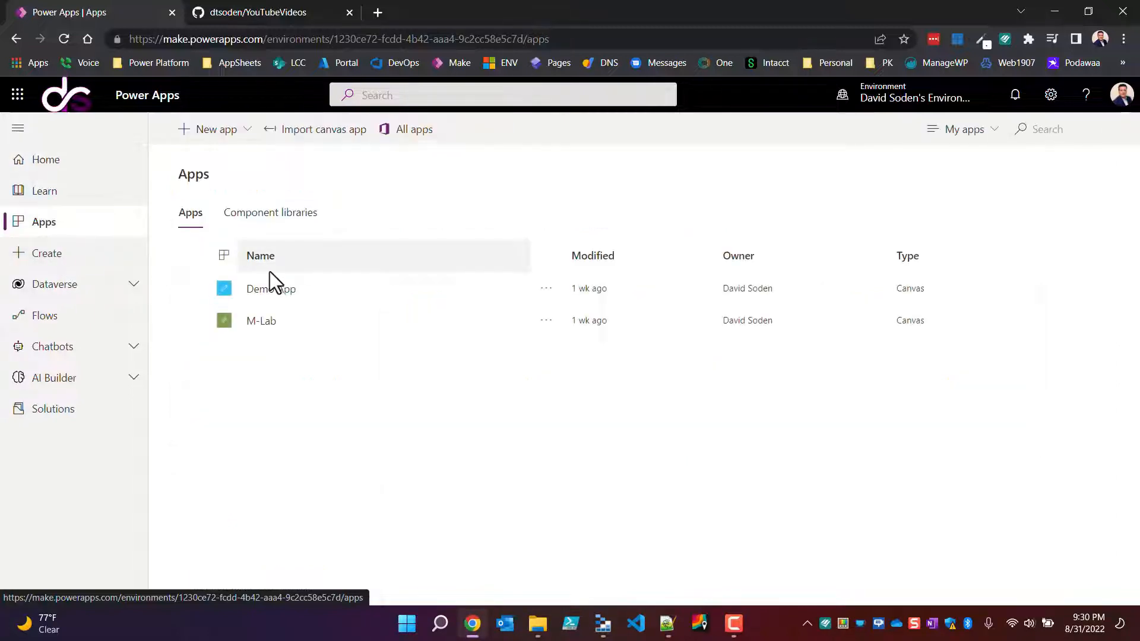
left_click(294, 215)
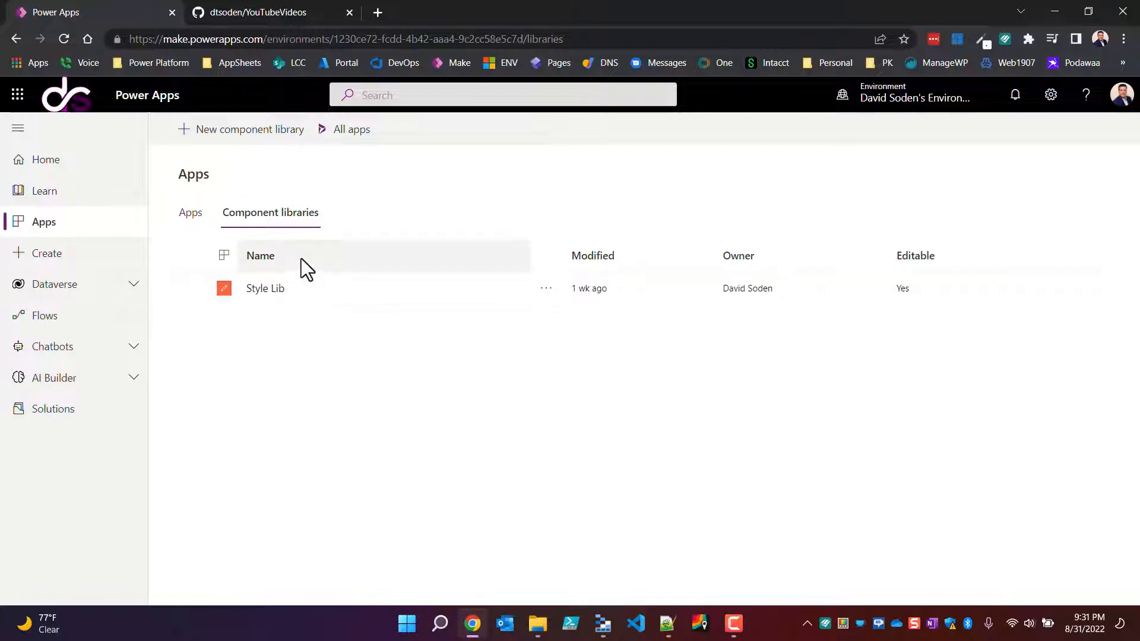
left_click(330, 288)
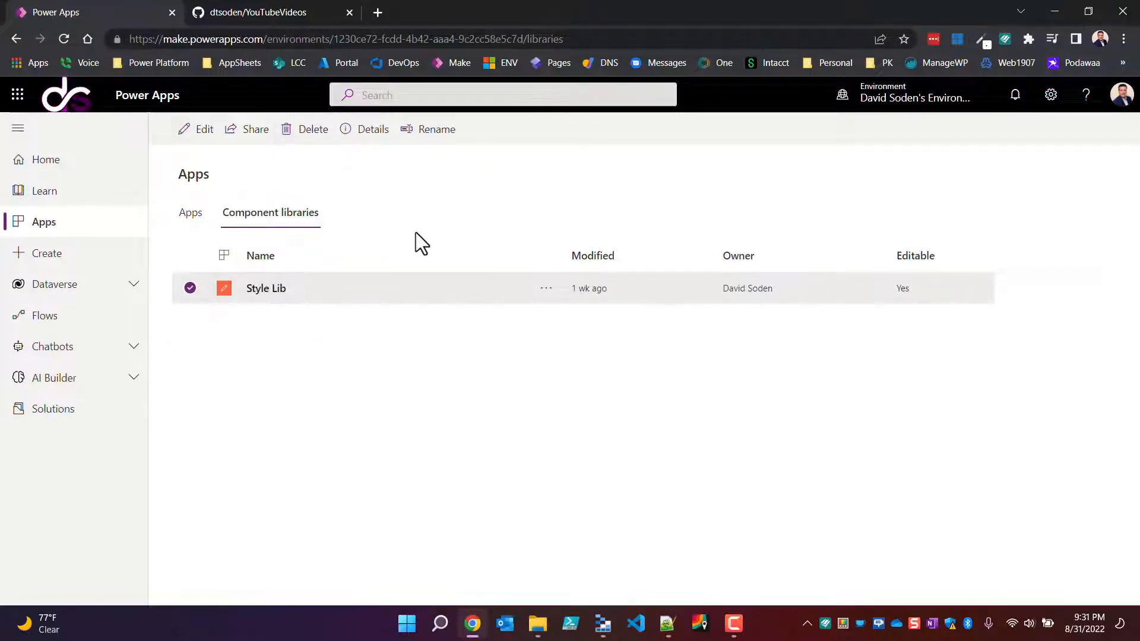
Step: Inspect Demo Solution and the kinds of existing objects that can be added to it, and return to the solutions list
left_click(76, 417)
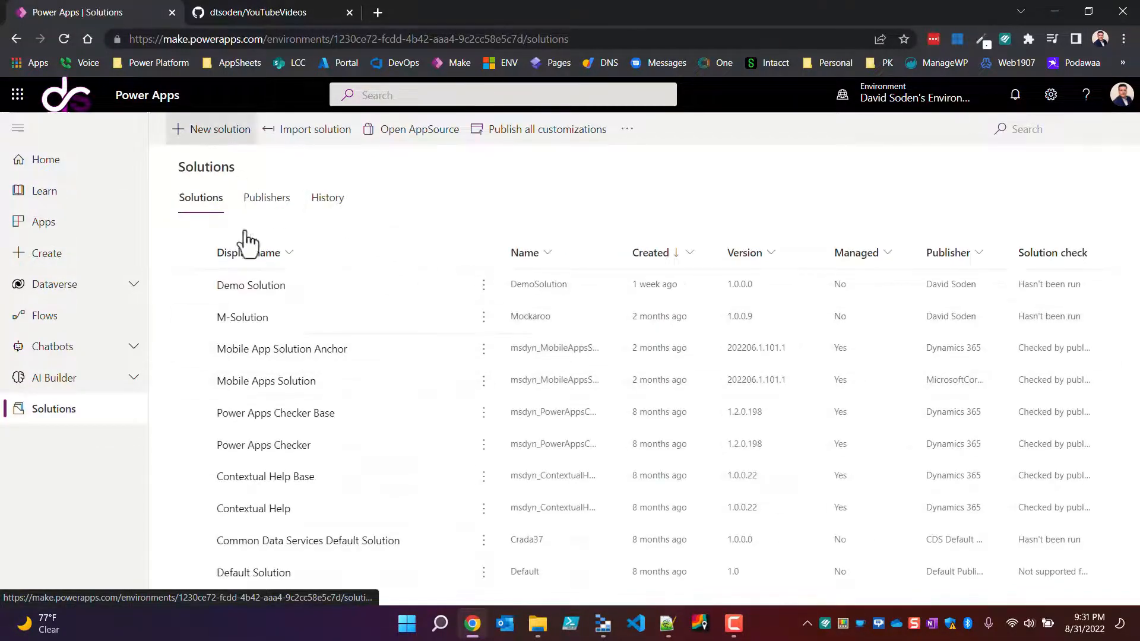
left_click(272, 288)
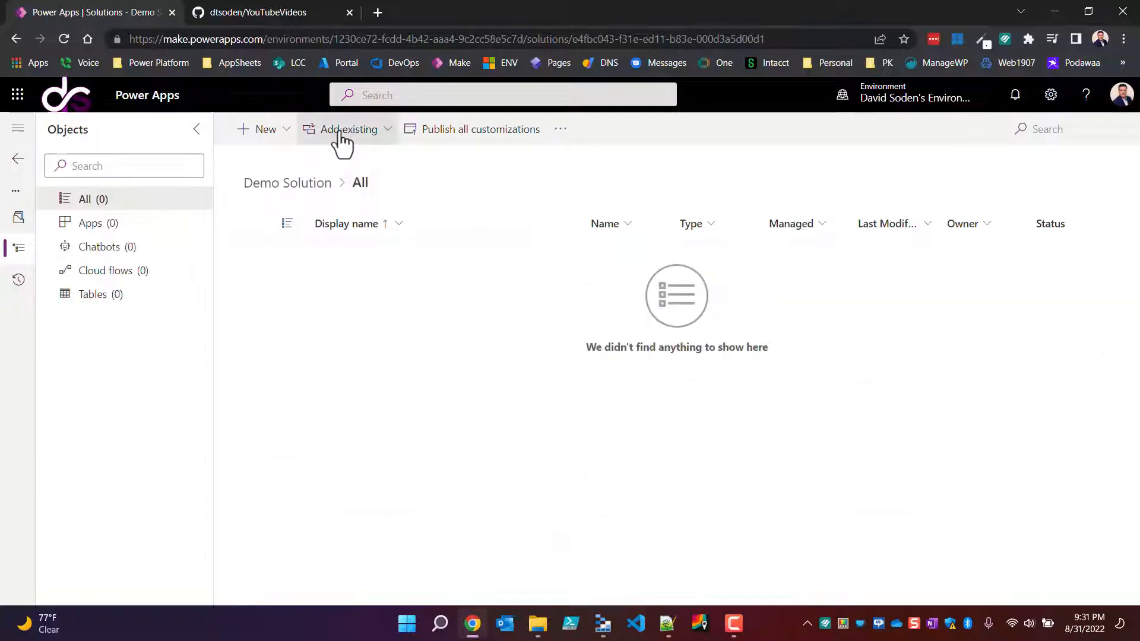
left_click(342, 130)
mouse_move(338, 383)
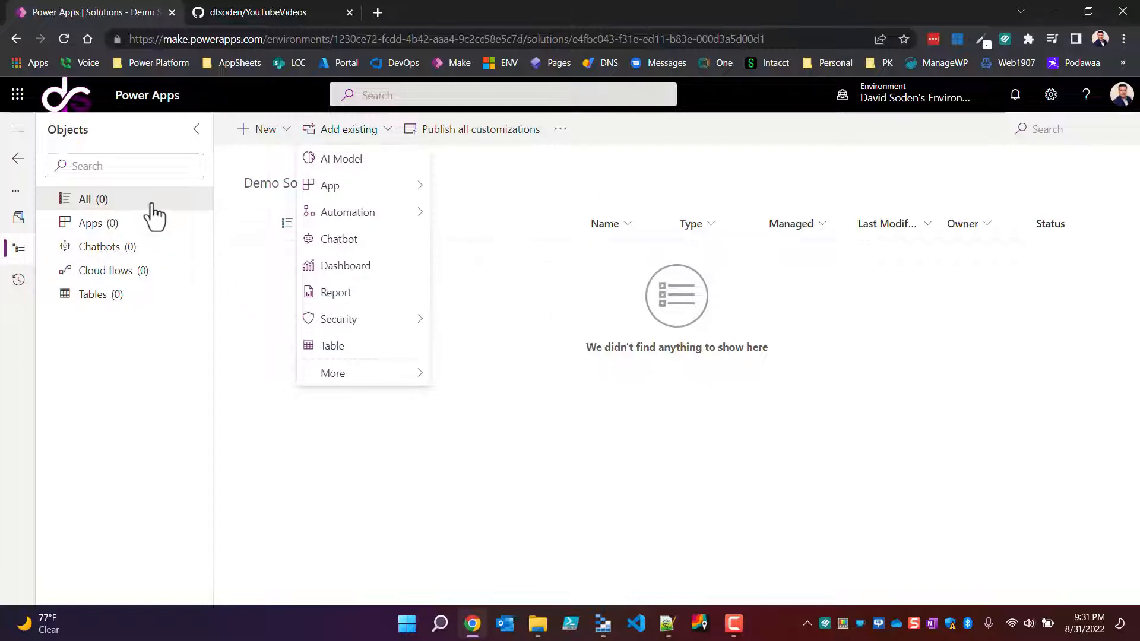
left_click(18, 169)
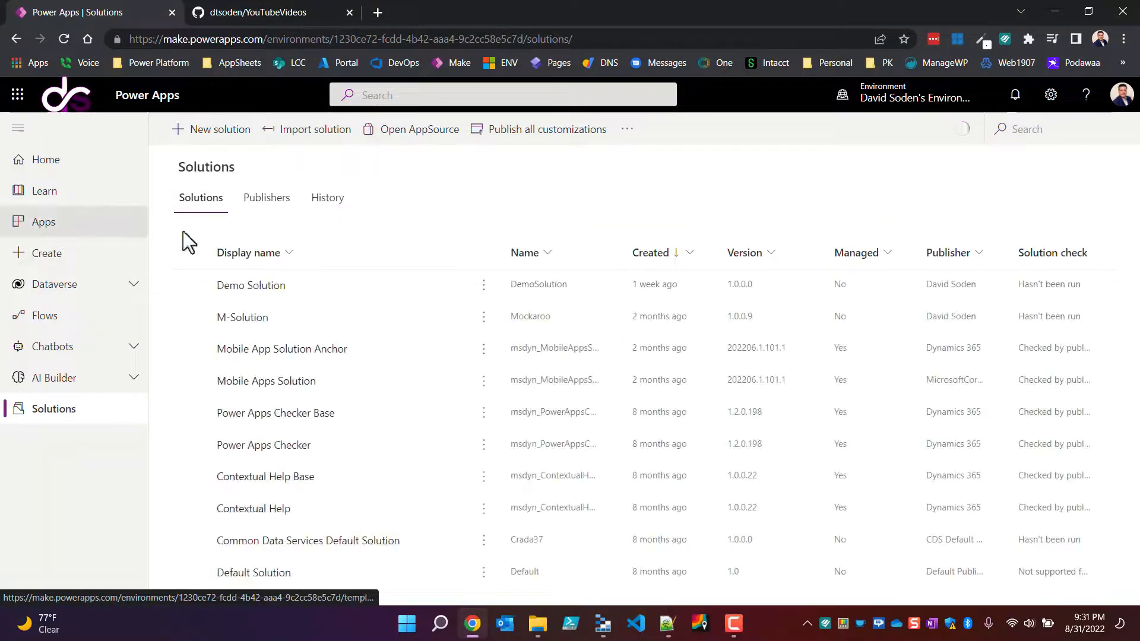
Step: Import the solution file DavesToolBoxSolution_1_0_0_11.zip from the Daves ToolBox folder in Downloads
left_click(320, 143)
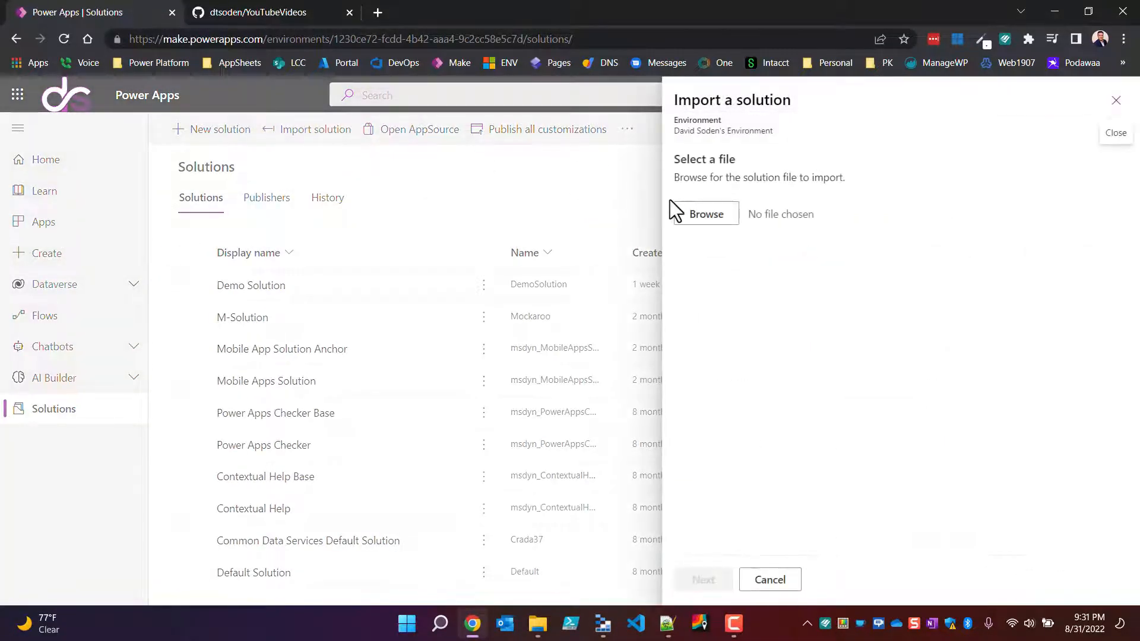
left_click(707, 214)
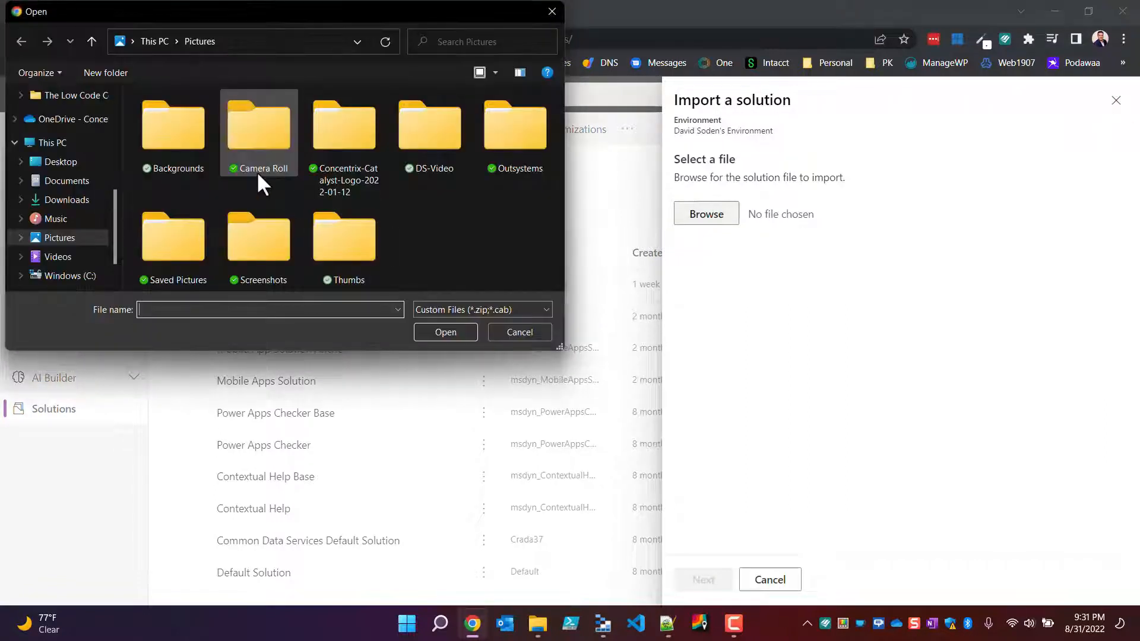
left_click(61, 182)
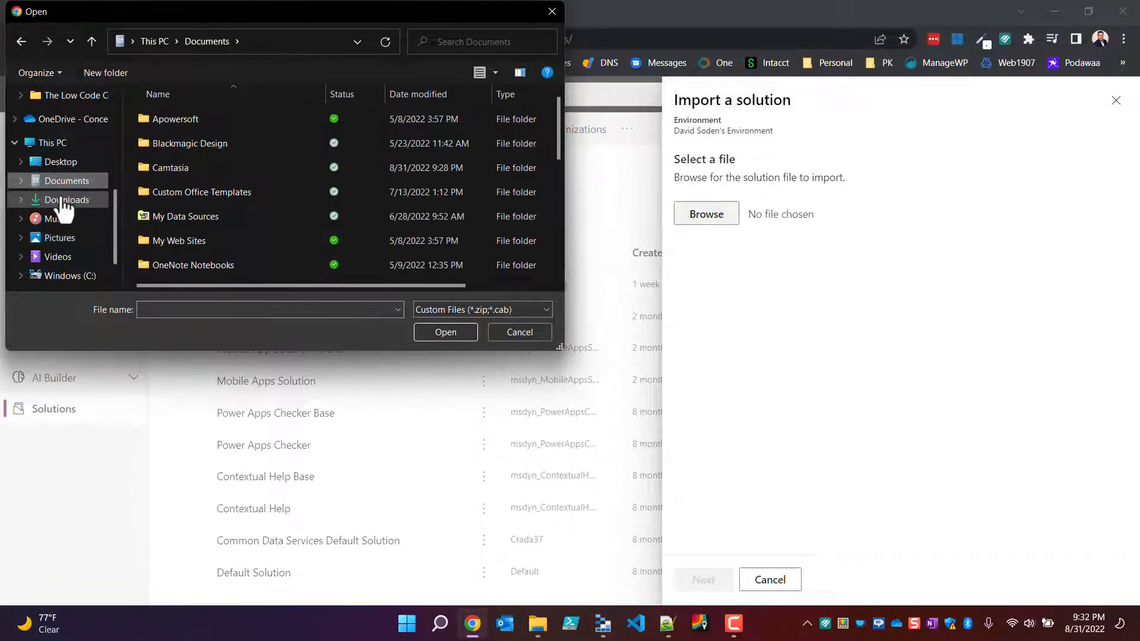
left_click(84, 200)
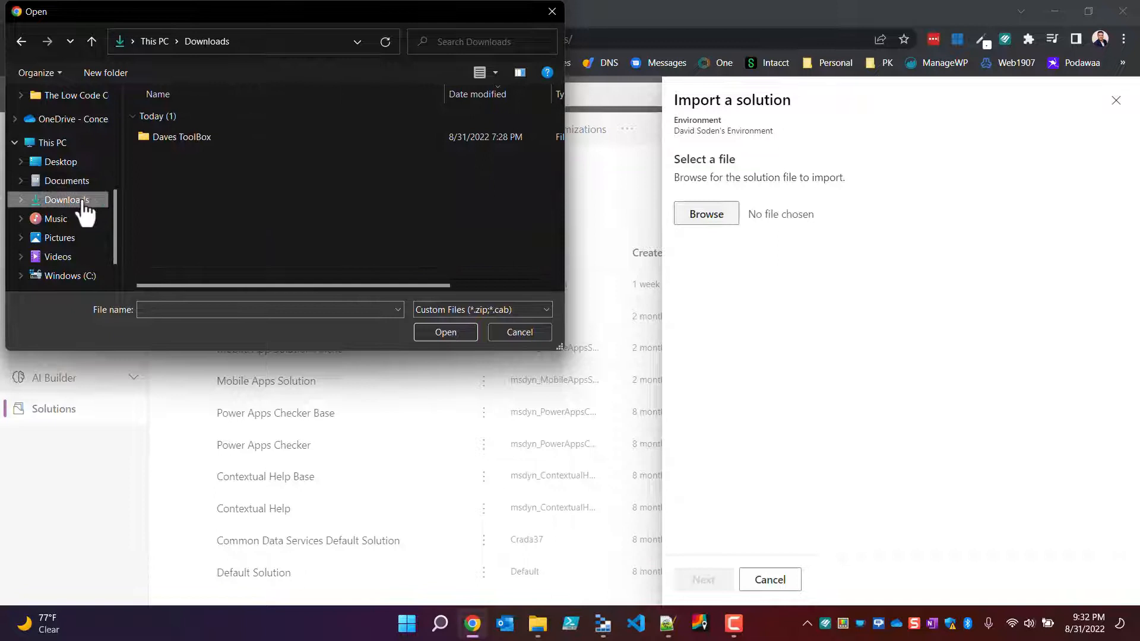
double_click(189, 136)
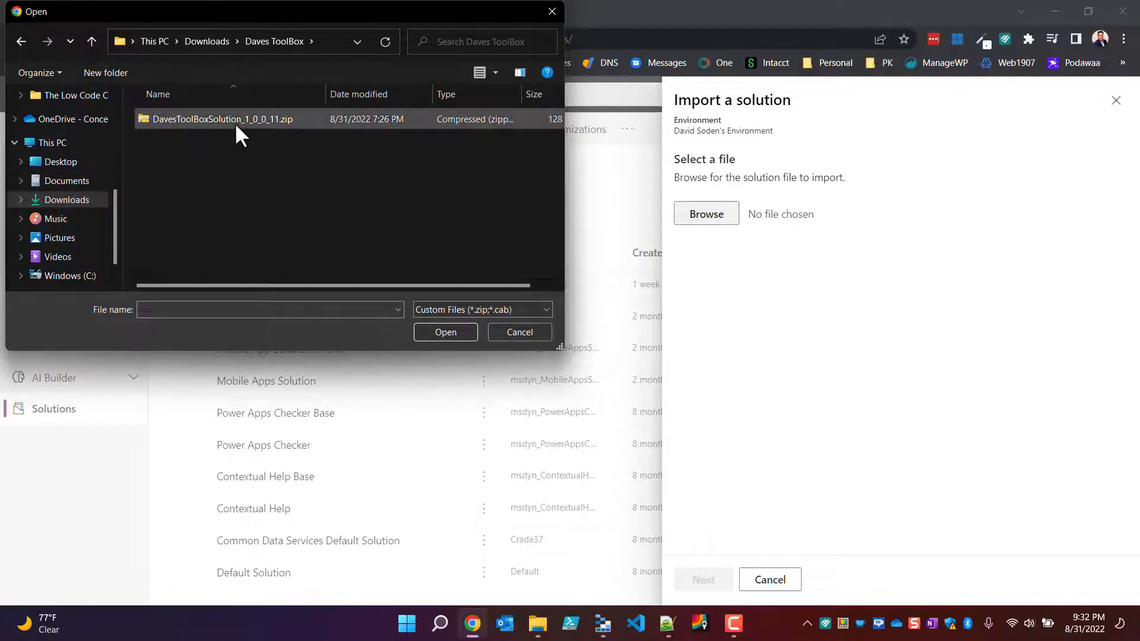
left_click(234, 121)
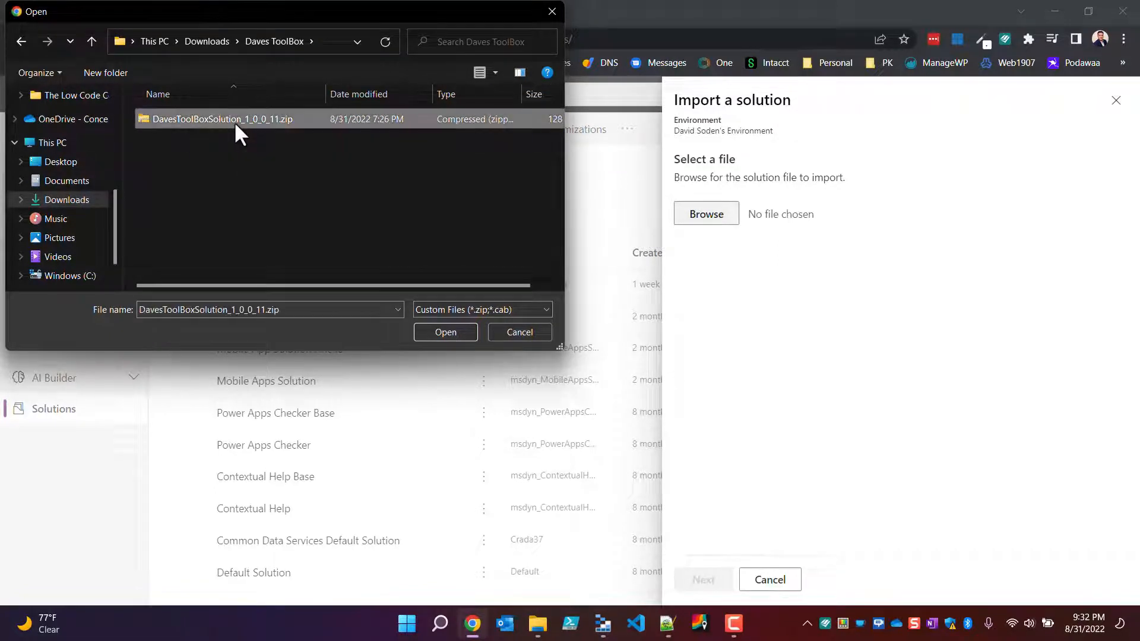
left_click(445, 336)
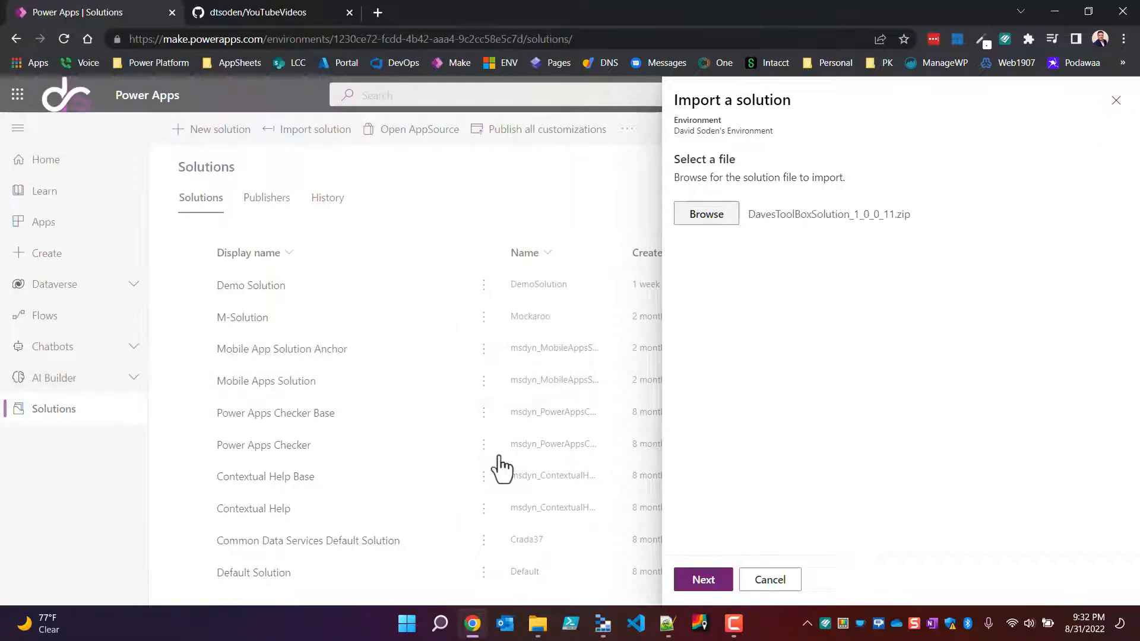
left_click(723, 579)
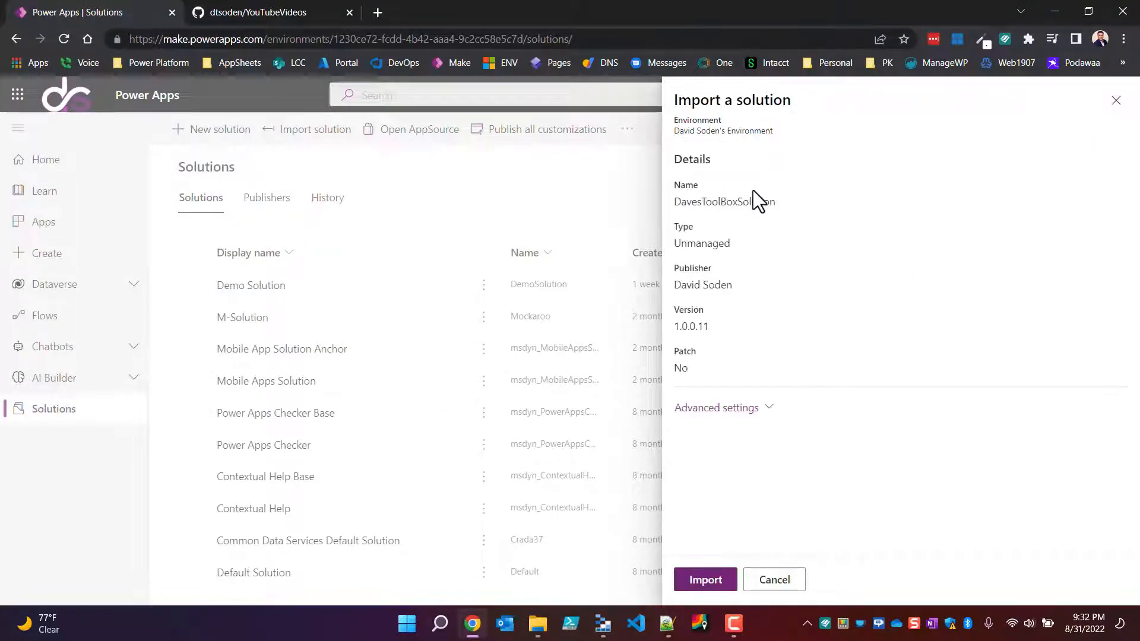
left_click(720, 582)
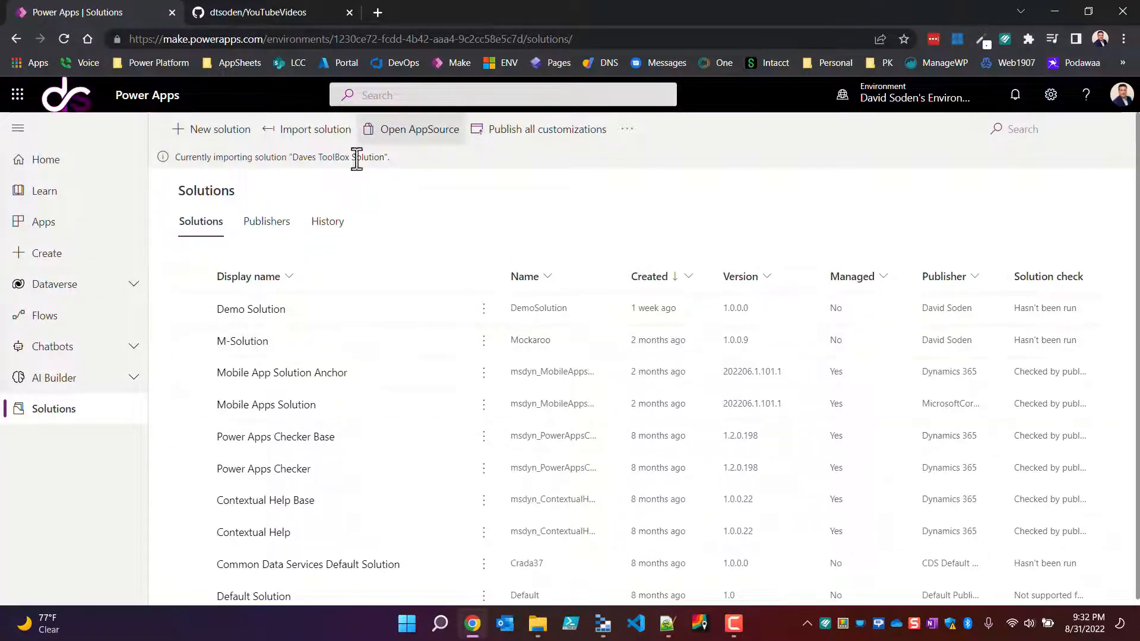
Step: Check the Daves ToolBox download folder in File Explorer for FileRecords.xlsx, and return to the browser
left_click(528, 633)
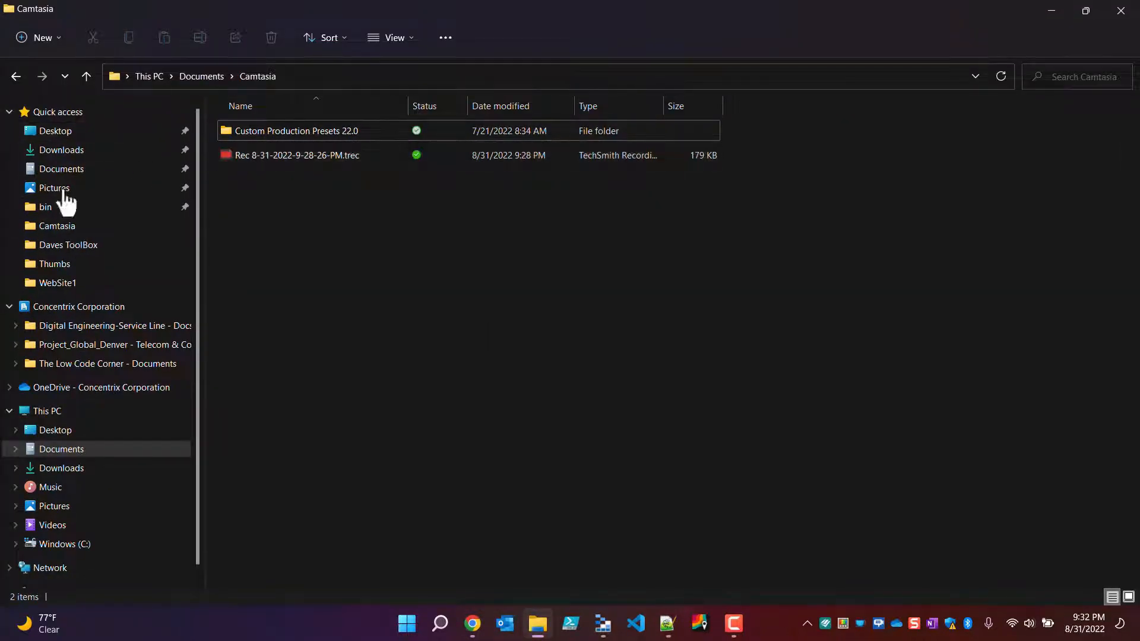
left_click(58, 150)
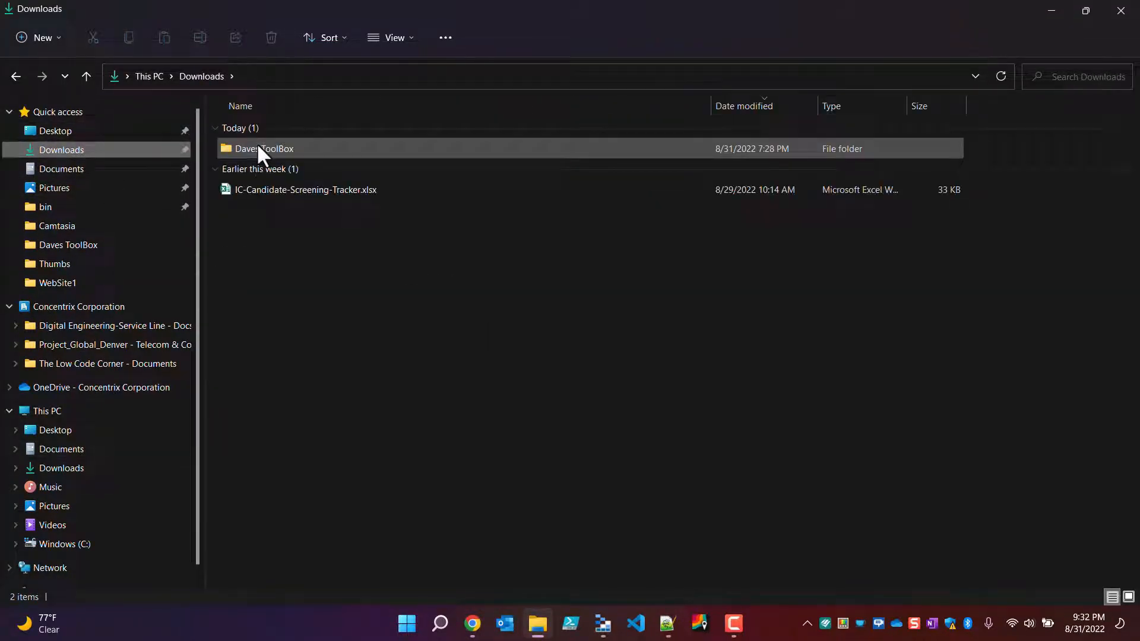
double_click(259, 148)
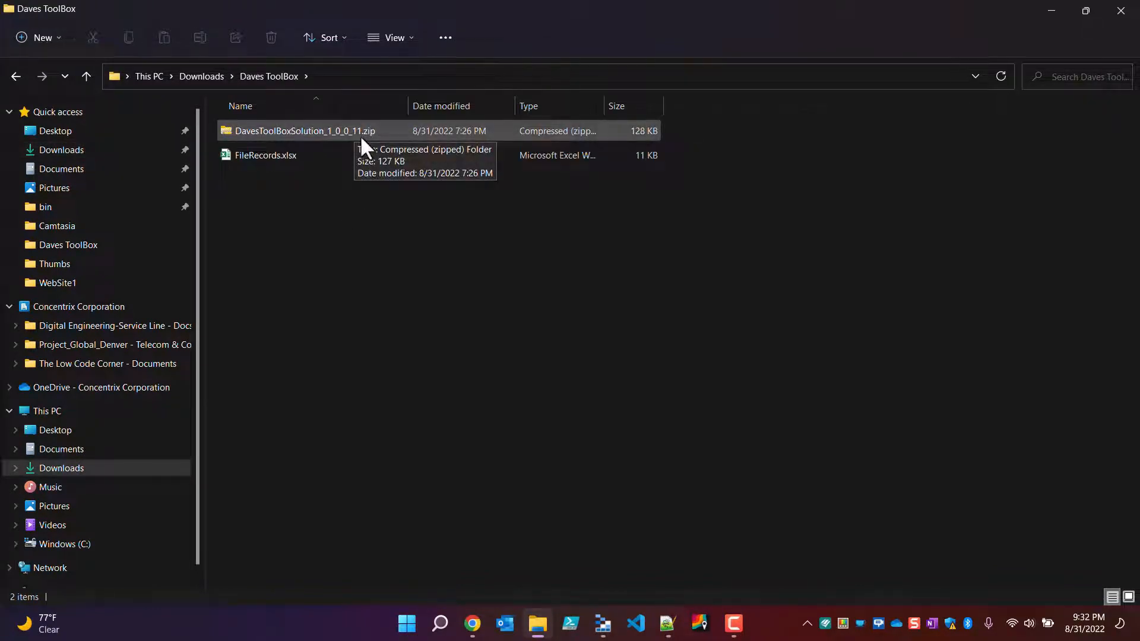
left_click(262, 155)
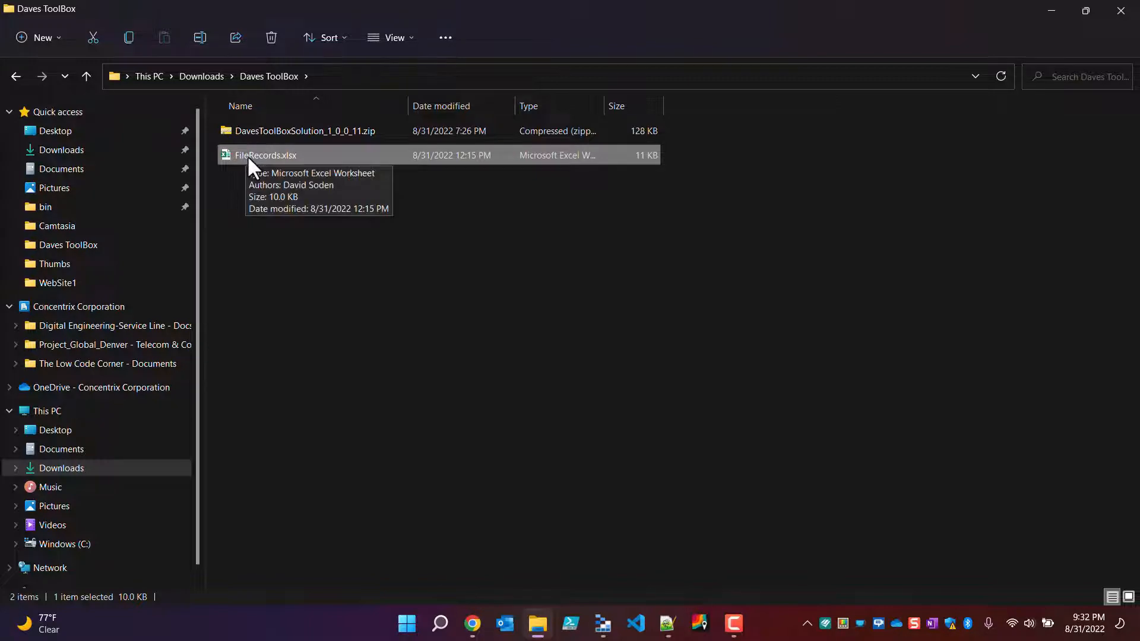
left_click(472, 623)
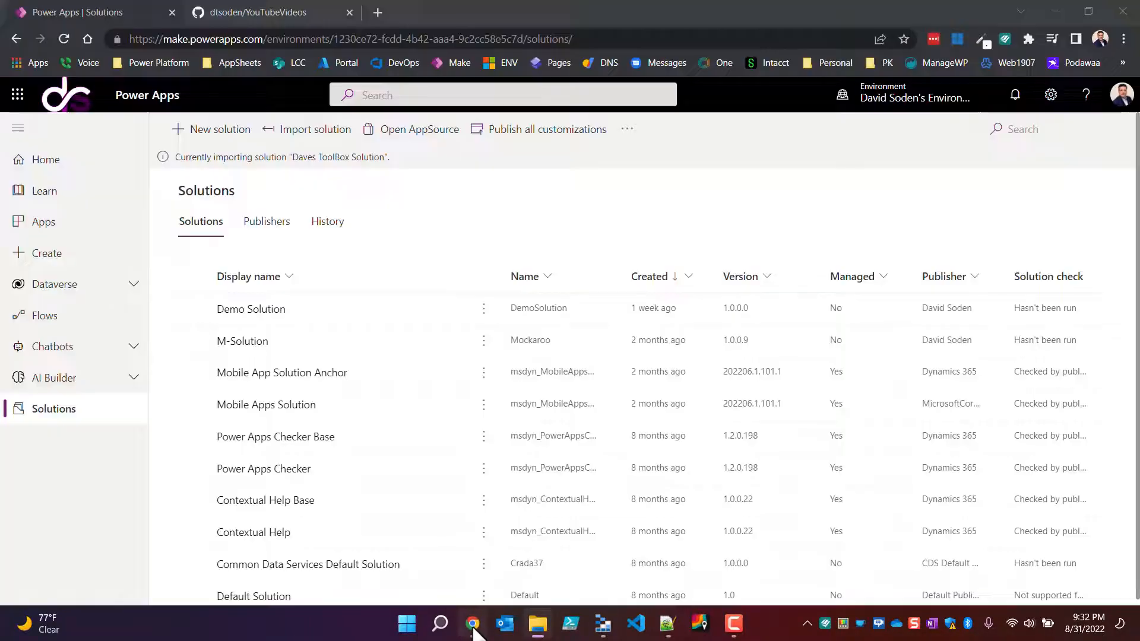
Step: Switch to SharePoint and open the Power Platform Lab site
left_click(16, 95)
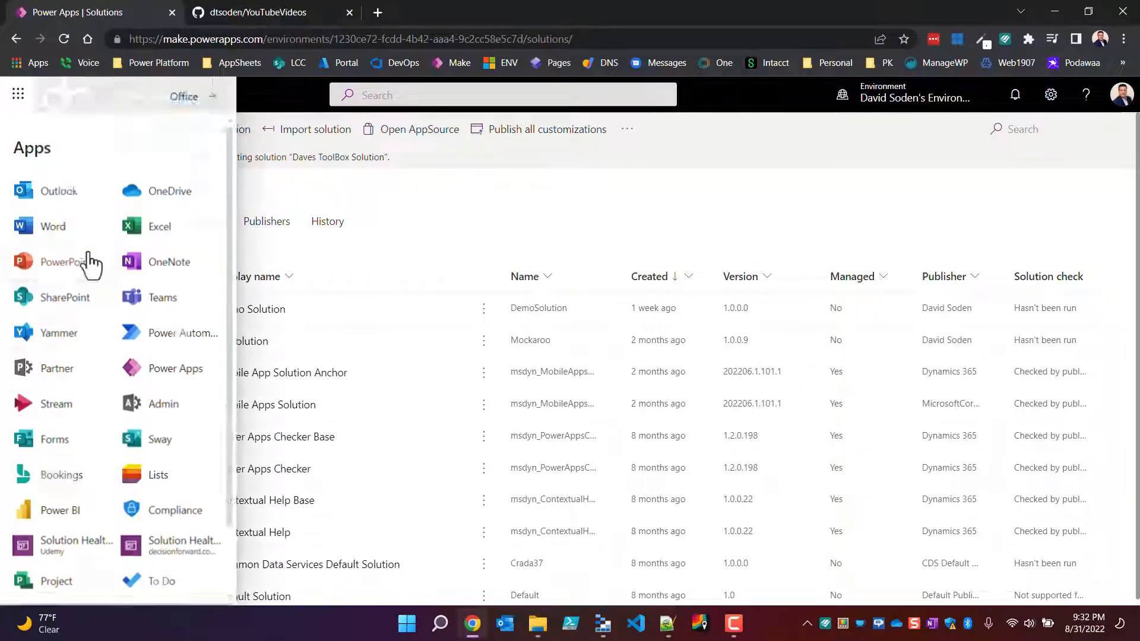
left_click(58, 303)
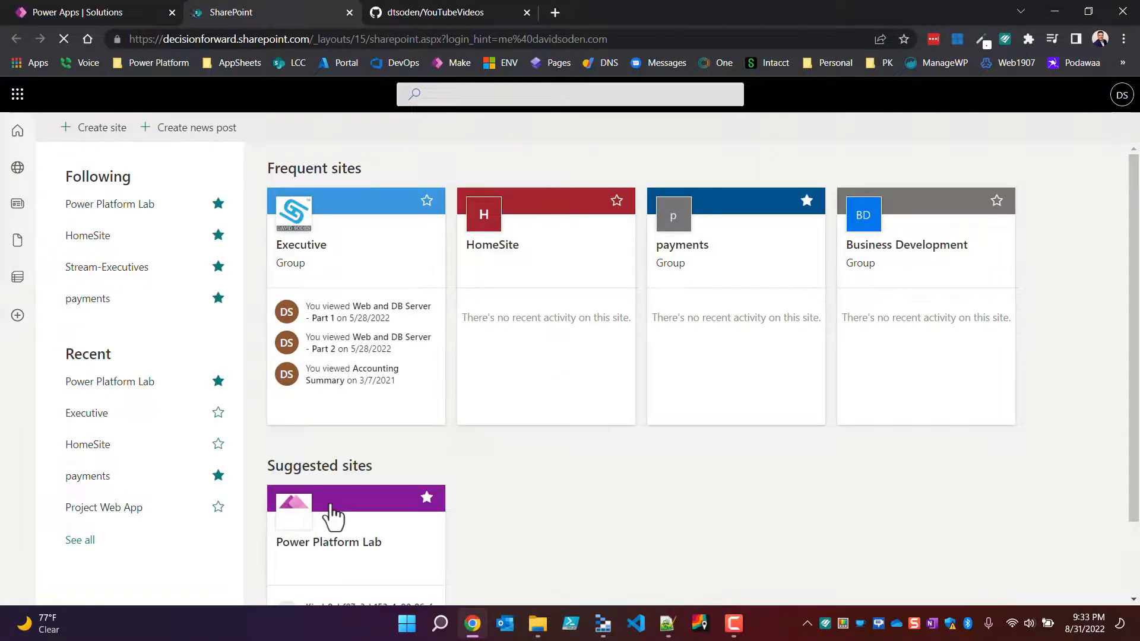
left_click(331, 522)
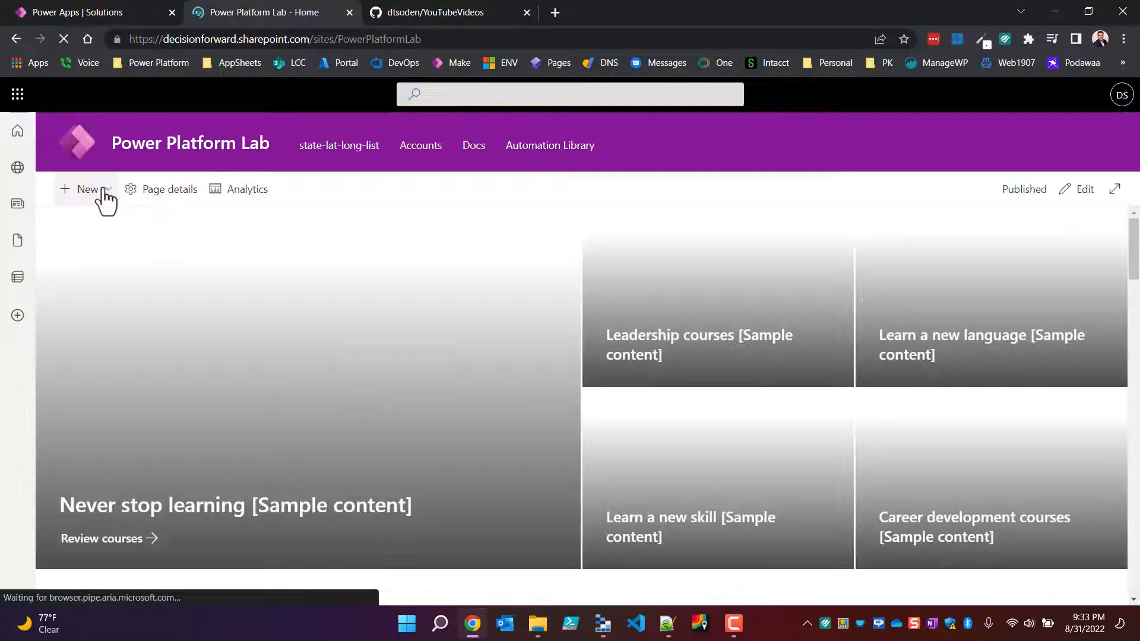
Step: Start creating a list from Excel on the Power Platform Lab site, uploading FileRecords.xlsx from the Daves ToolBox folder
left_click(90, 193)
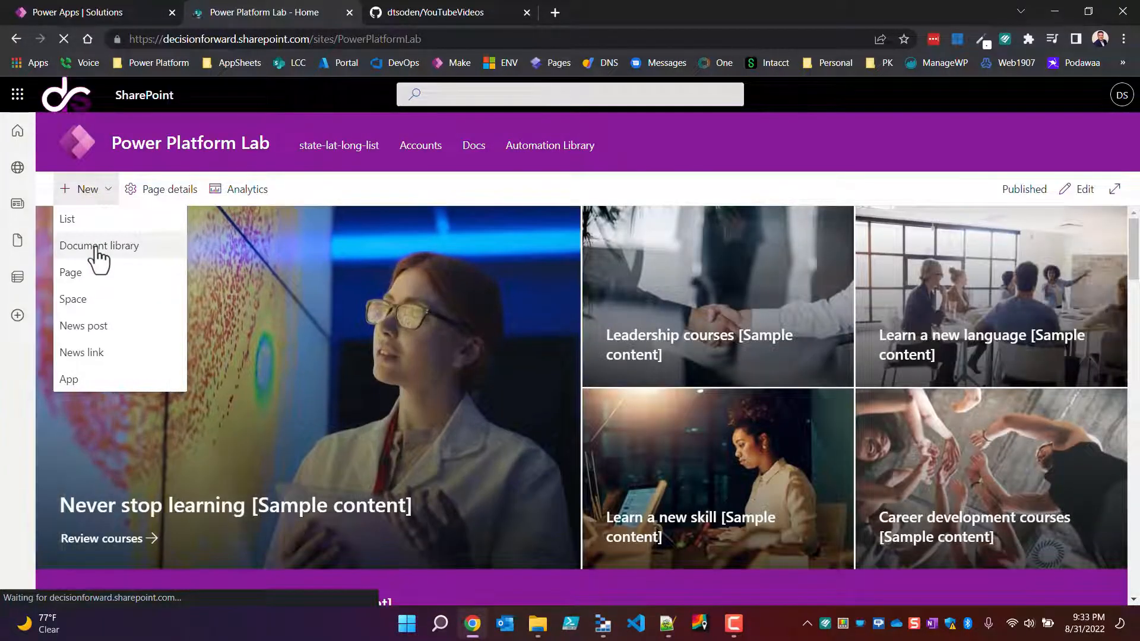
left_click(76, 223)
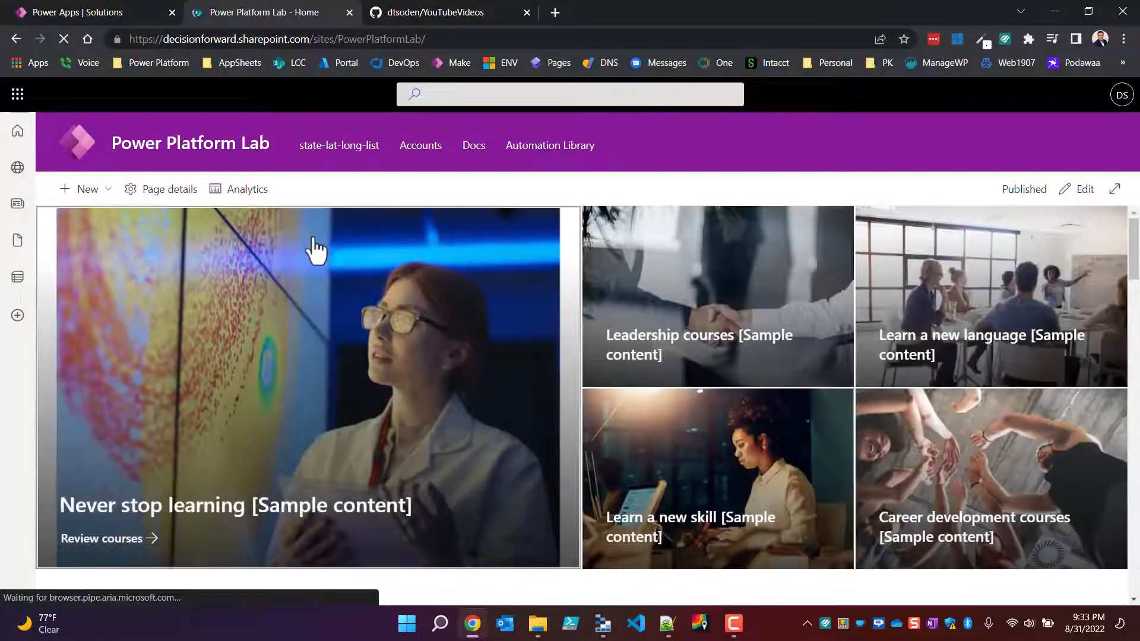
left_click(81, 189)
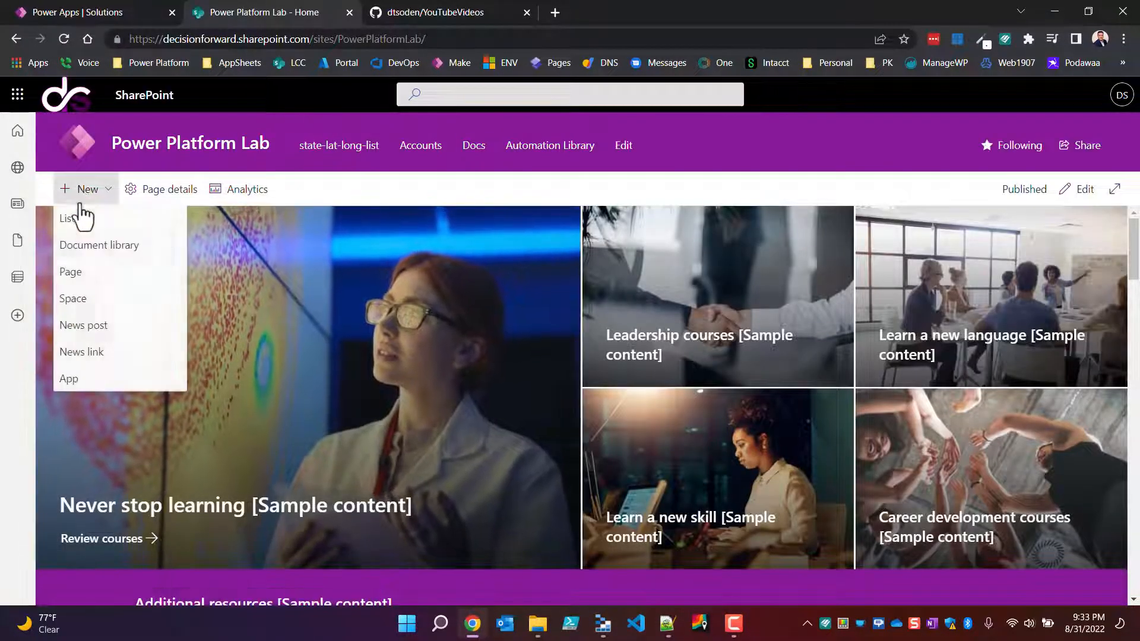
left_click(77, 222)
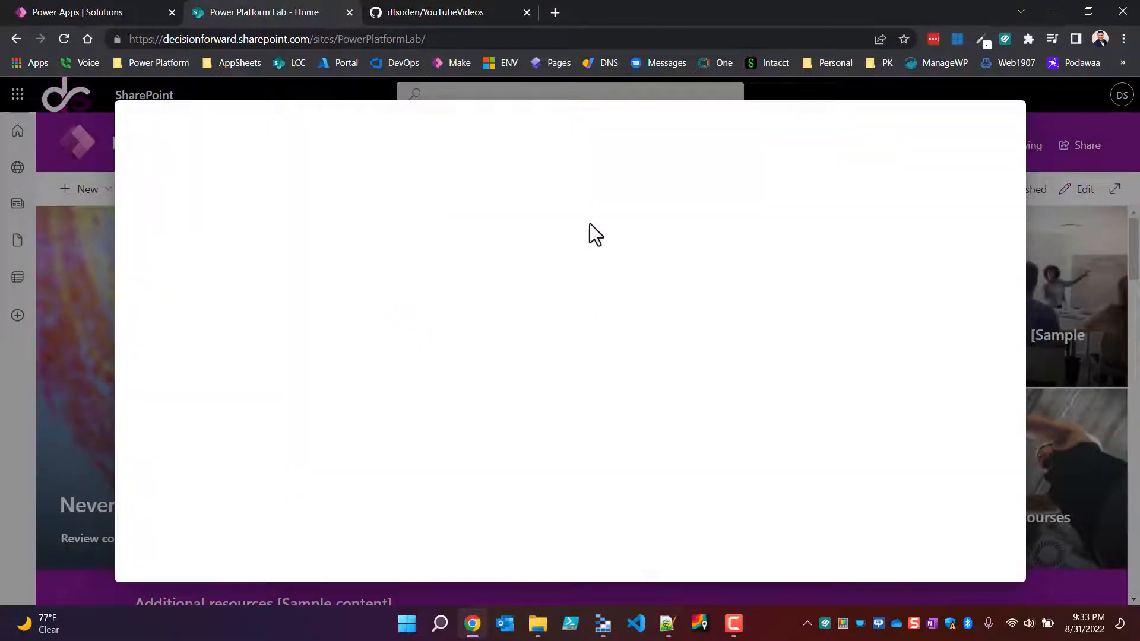
left_click(321, 205)
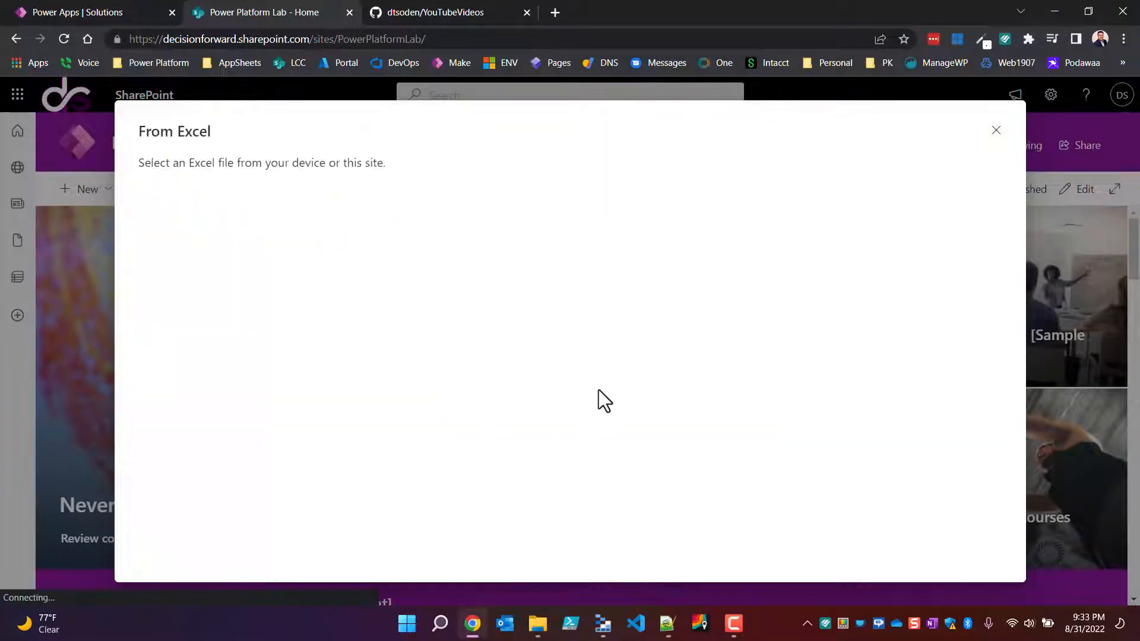
left_click(315, 205)
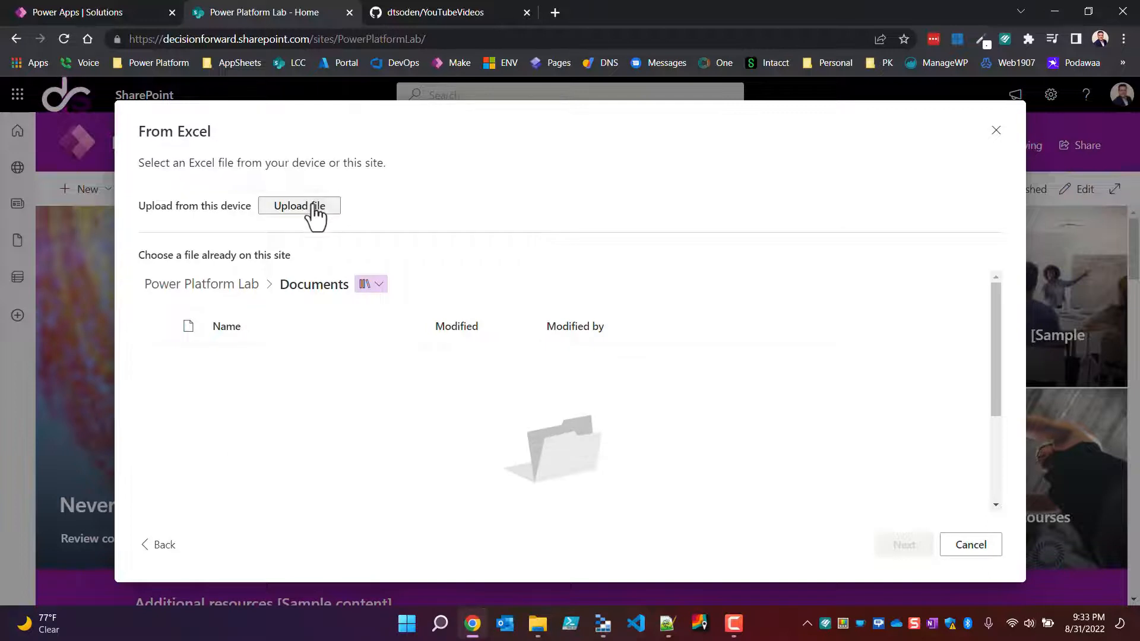
left_click(181, 112)
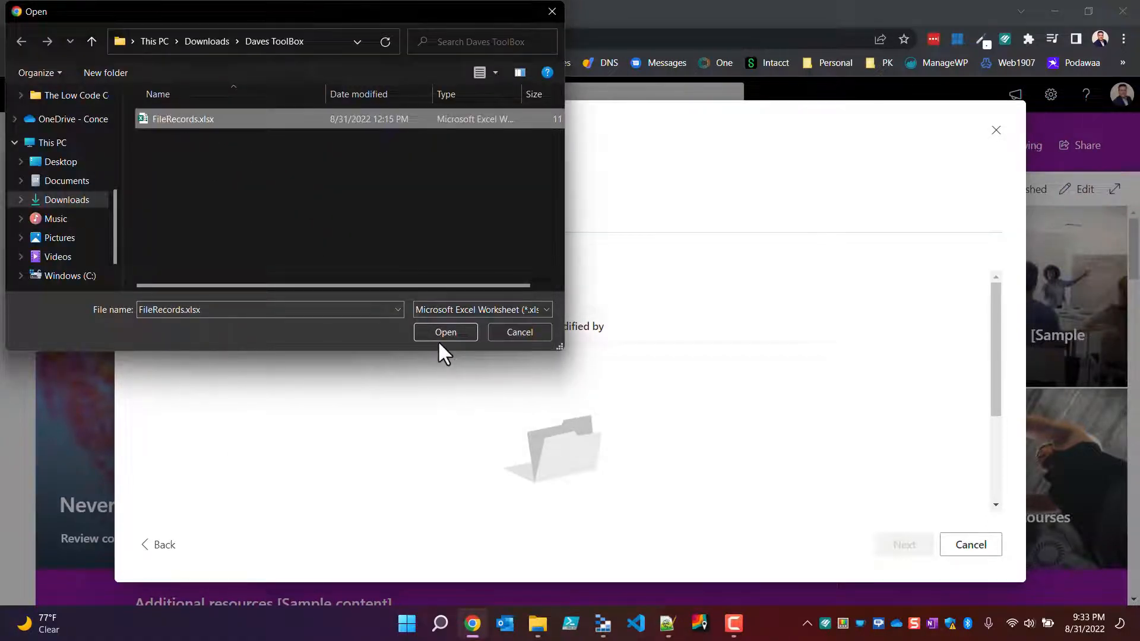
left_click(458, 337)
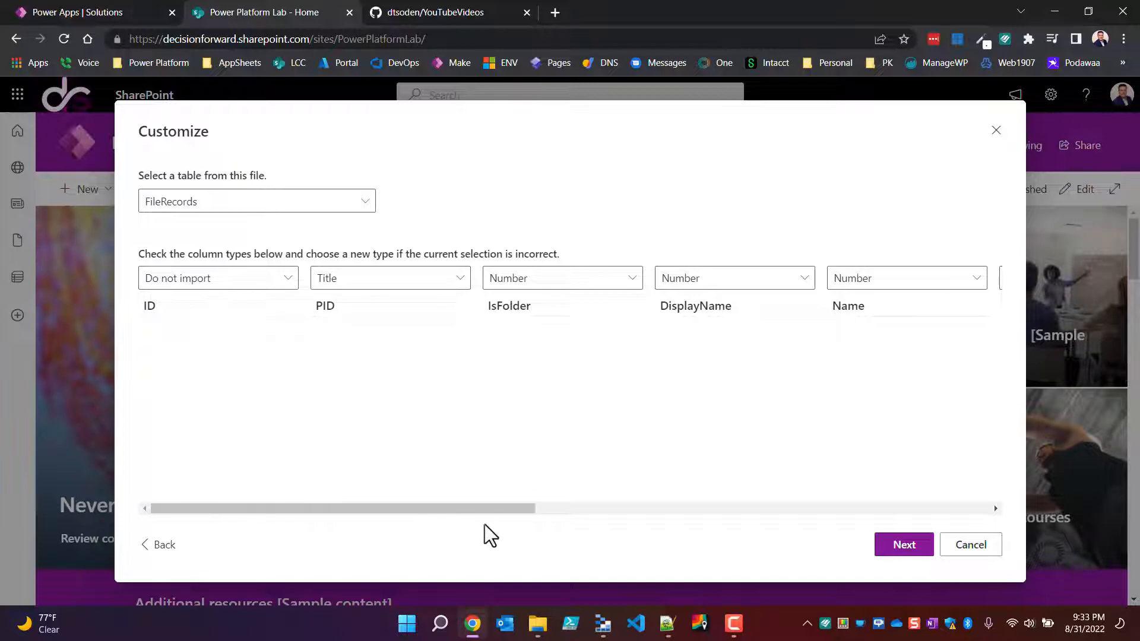
Step: Look over the imported columns, and set the PID and IsFolder column types to Single line of text
left_click_drag(501, 508, 234, 478)
scroll(648, 299, "right", 10)
scroll(648, 299, "left", 10)
scroll(648, 299, "right", 5)
scroll(649, 299, "left", 5)
left_click(348, 286)
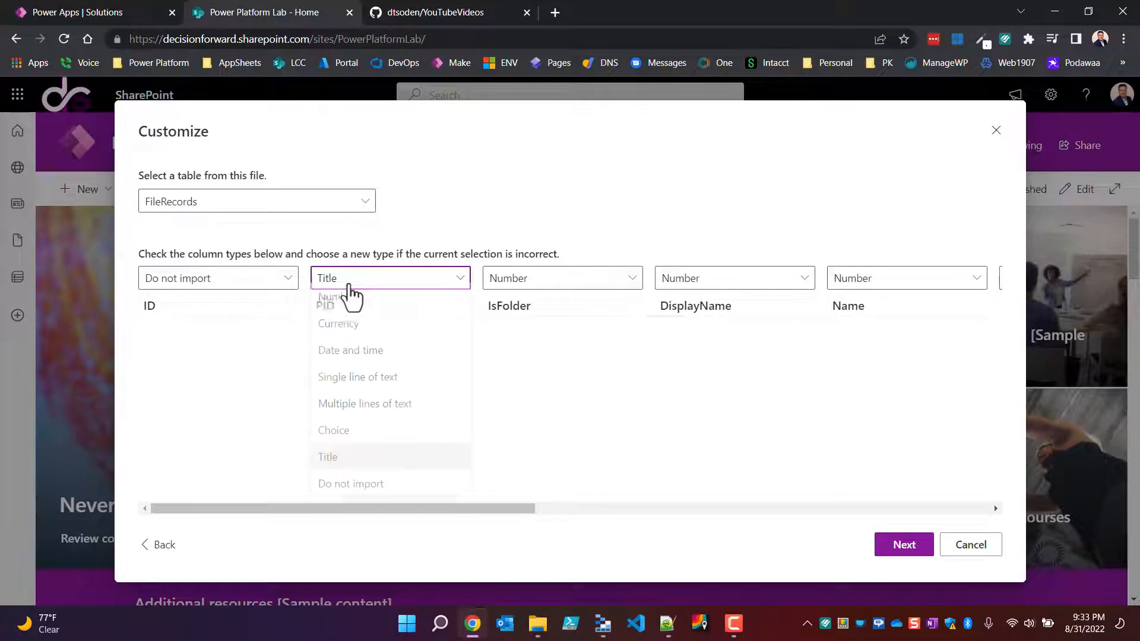
left_click(359, 390)
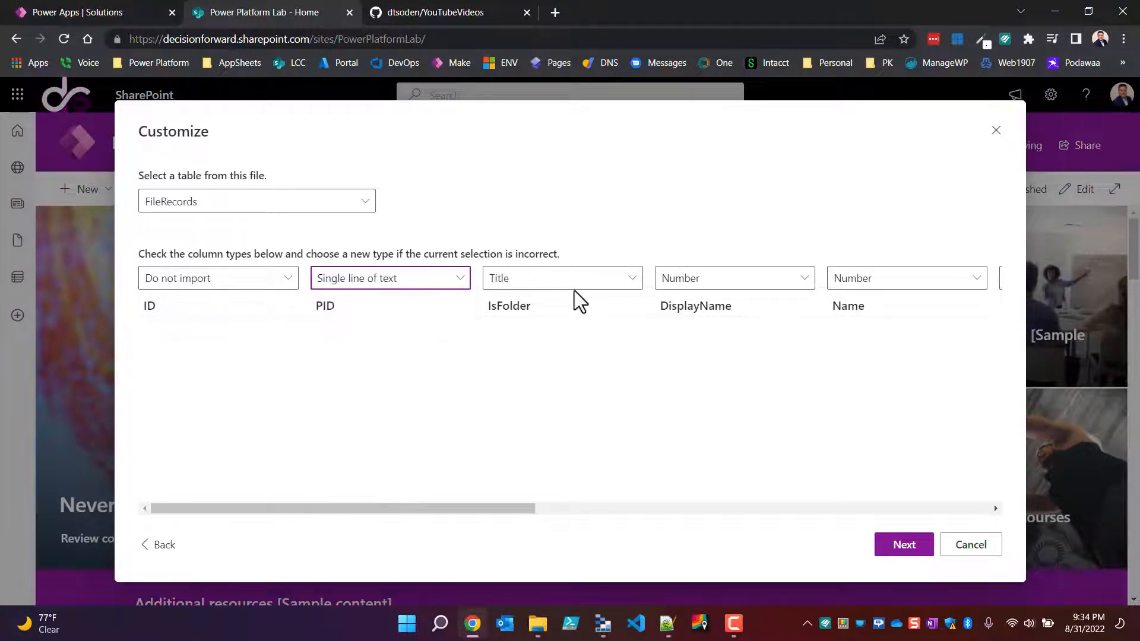
left_click(547, 291)
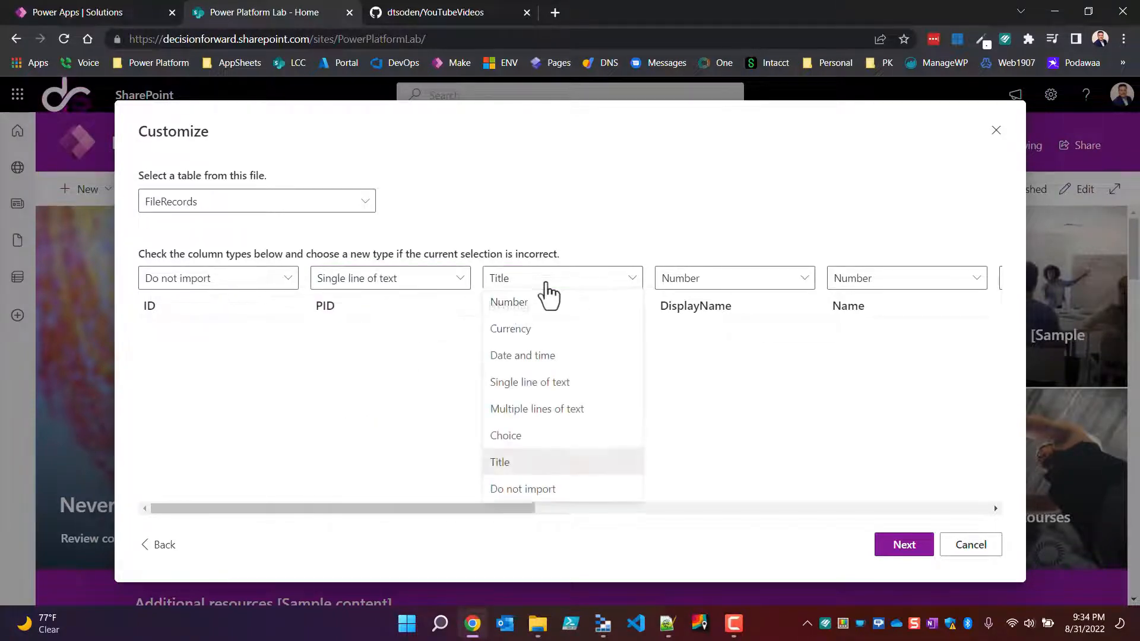
left_click(532, 386)
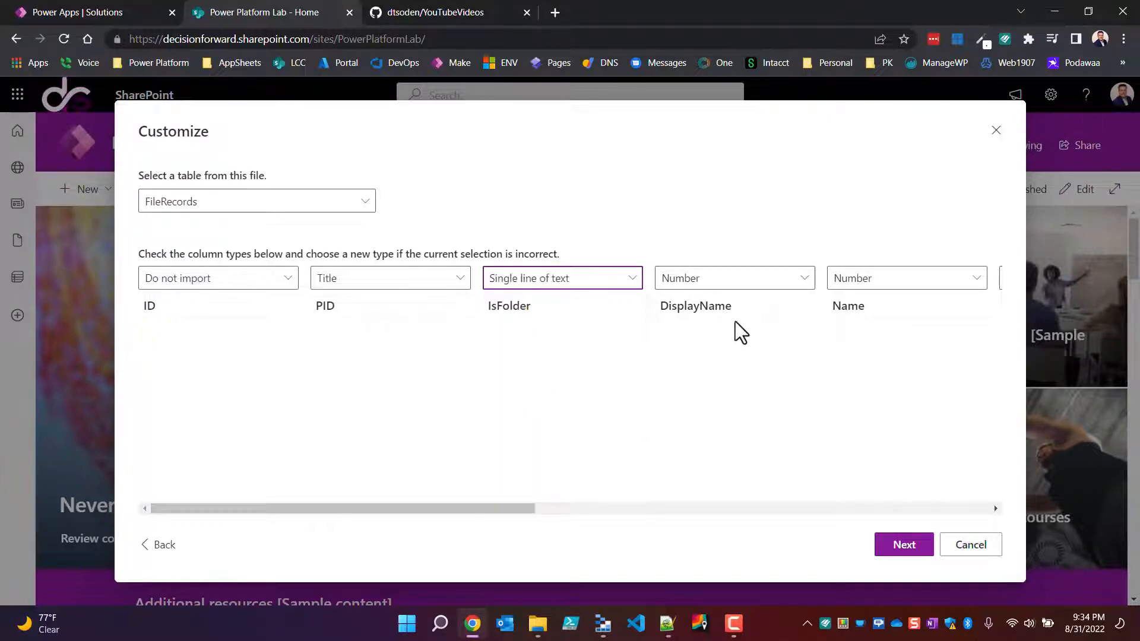
Step: Make DisplayName the Title column of the imported FileRecords table
right_click(705, 289)
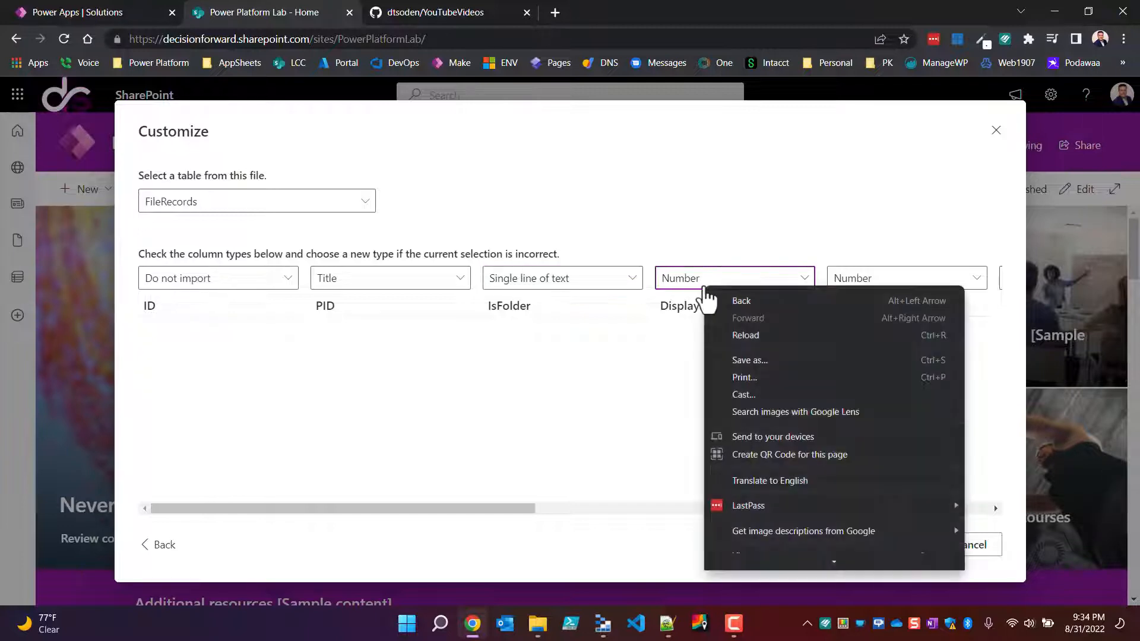
right_click(686, 277)
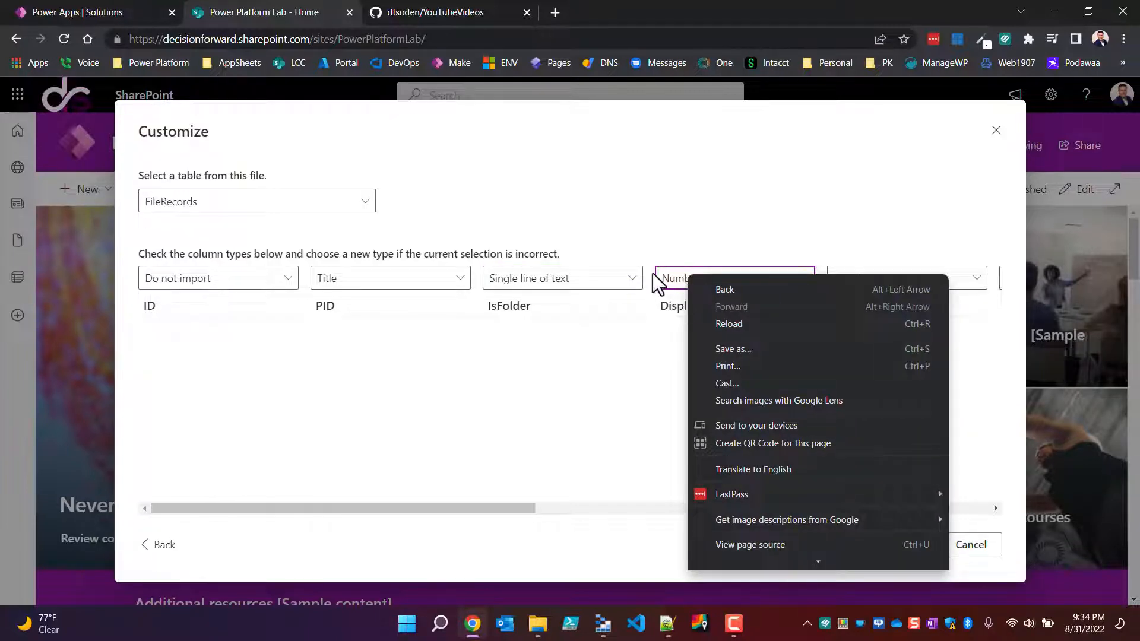
left_click(654, 280)
left_click(694, 290)
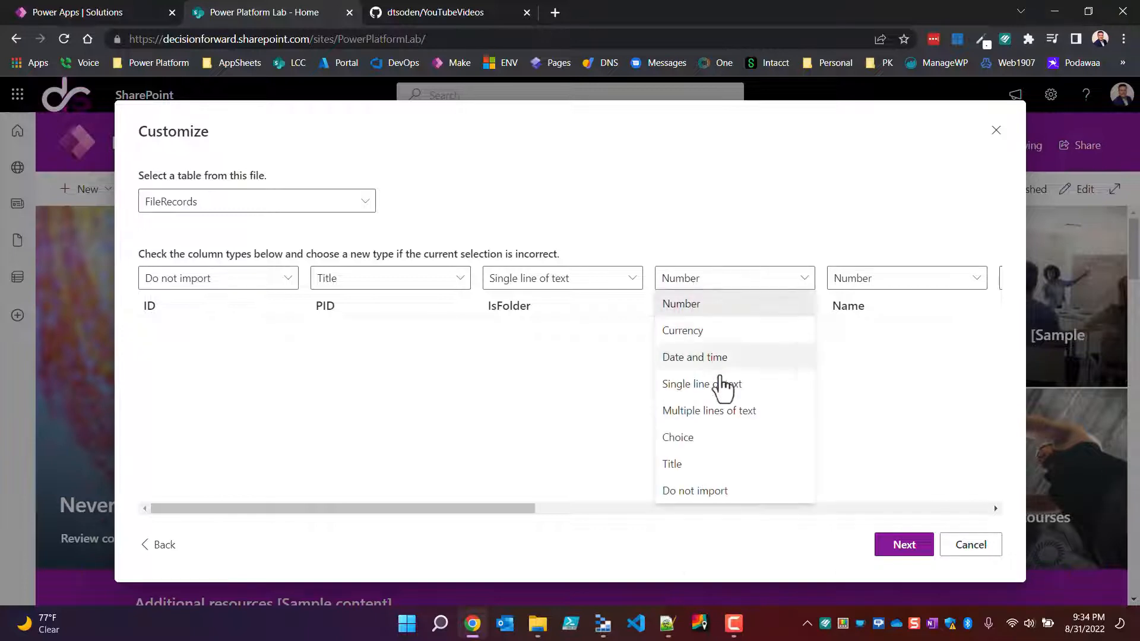
left_click(690, 465)
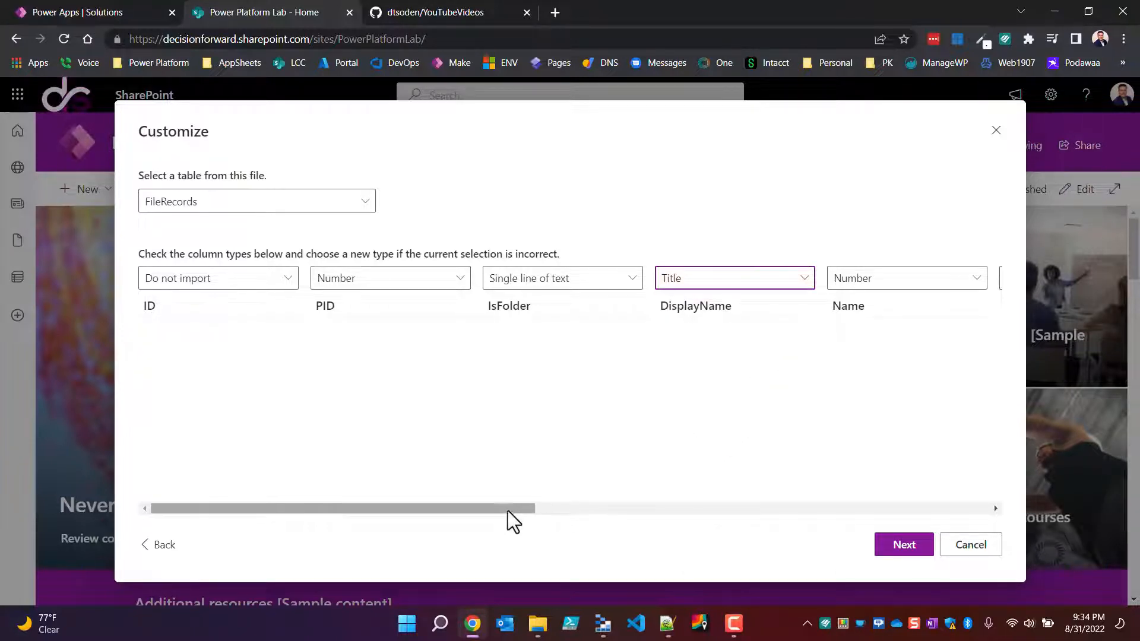
Step: Set the Name and Path column types to Single line of text
left_click_drag(500, 507, 571, 508)
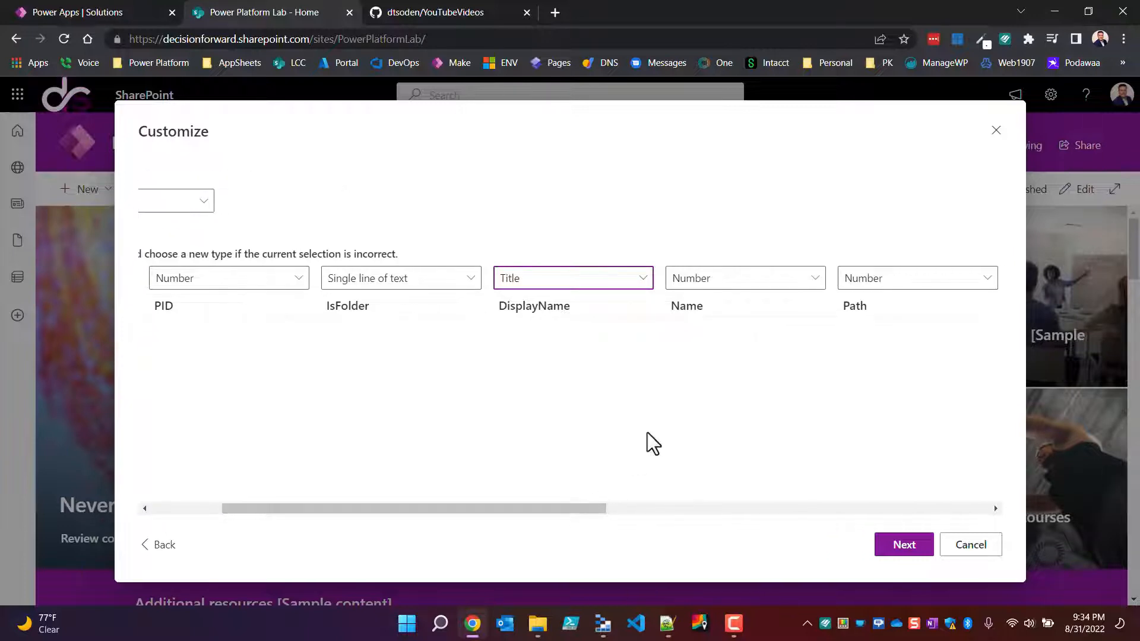
left_click(706, 282)
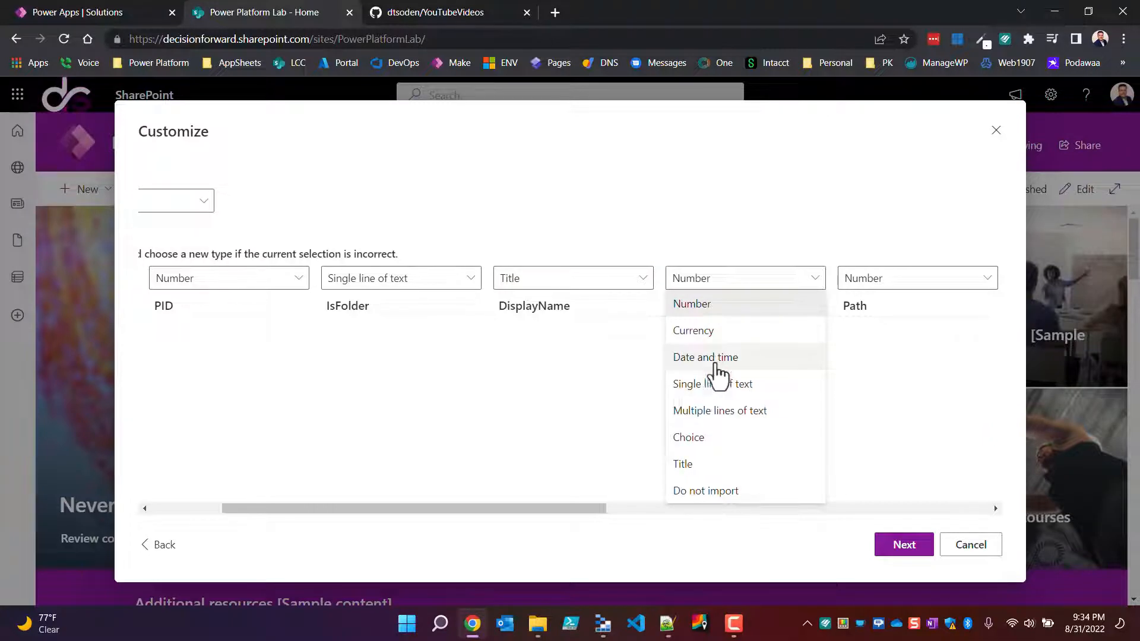
left_click(733, 385)
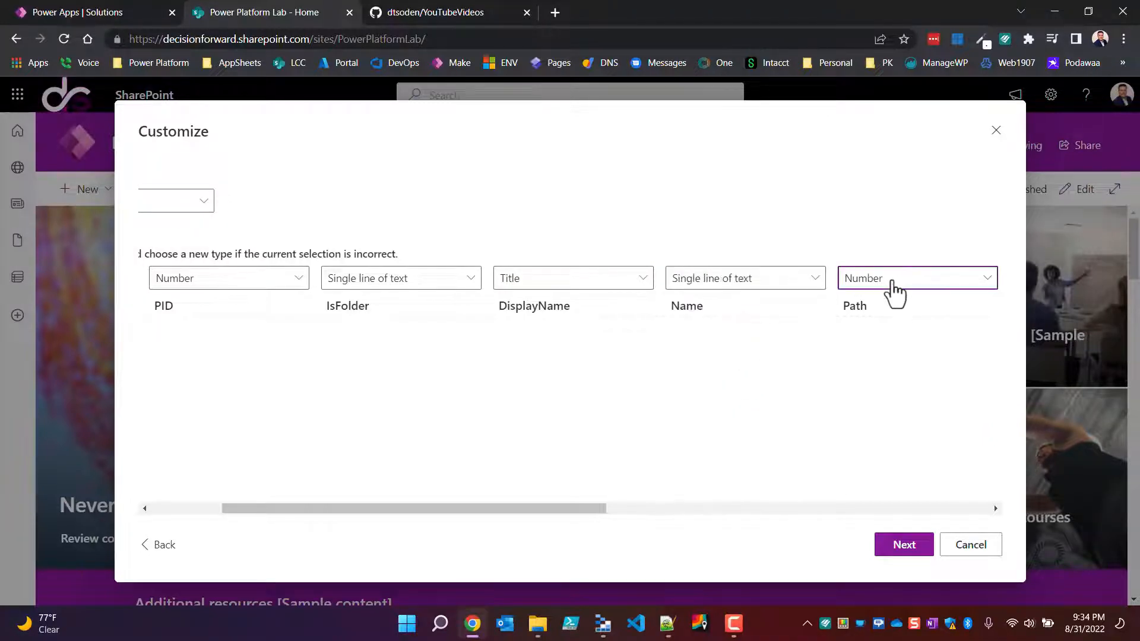
left_click(891, 283)
left_click(874, 384)
scroll(882, 350, "right", 6)
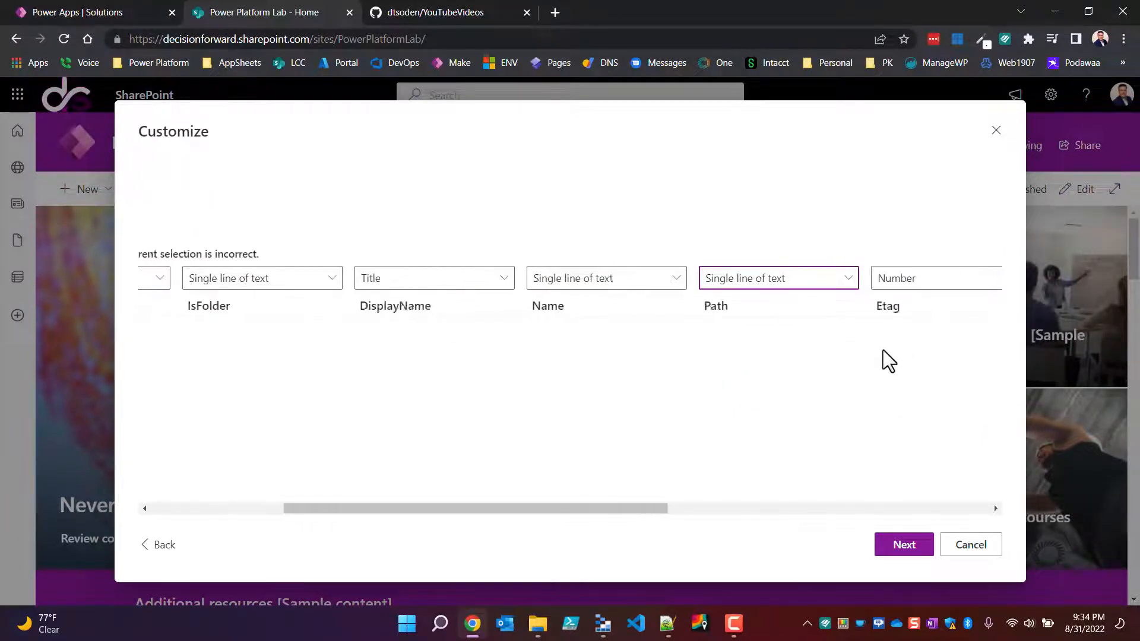
Step: Set the Etag, FileLocator and MediaType column types to Single line of text
left_click(537, 288)
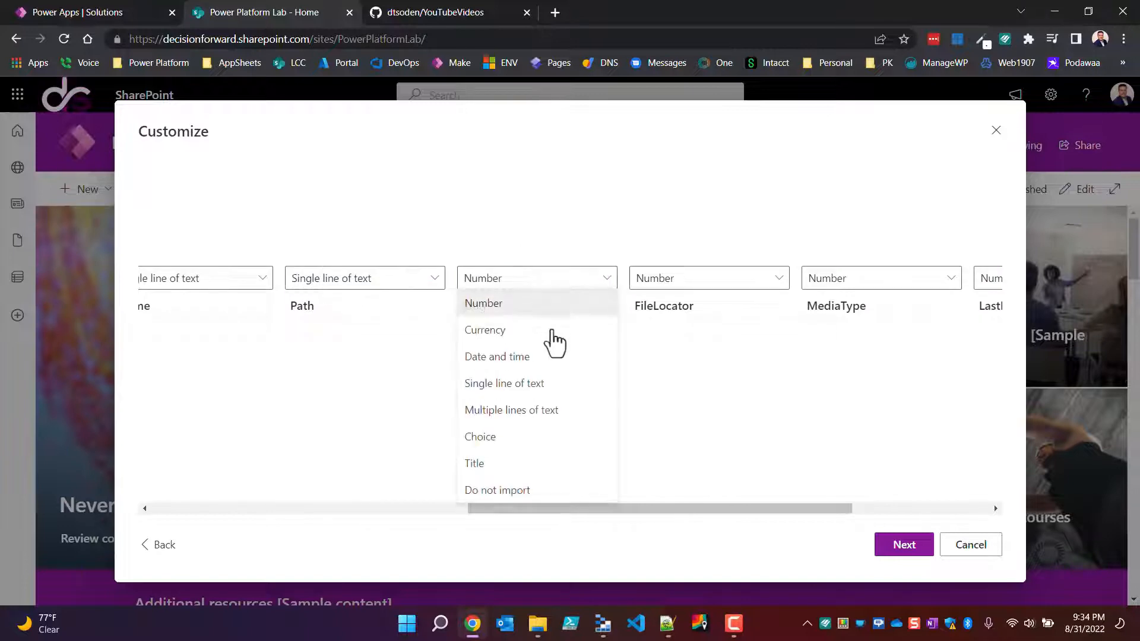
left_click(527, 386)
left_click(689, 280)
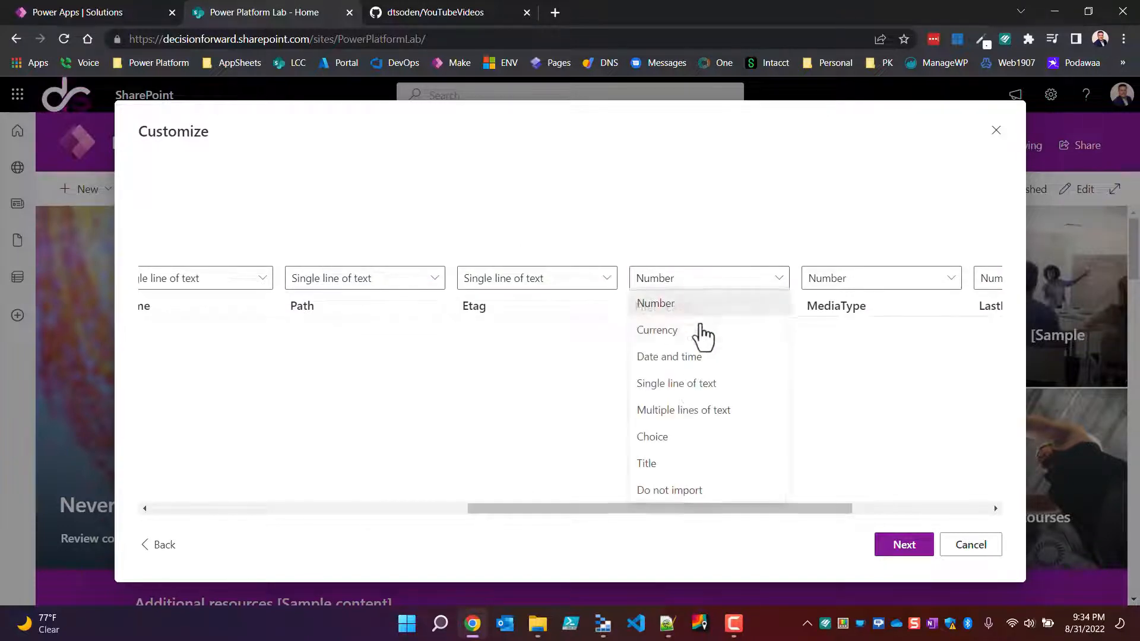
left_click(682, 384)
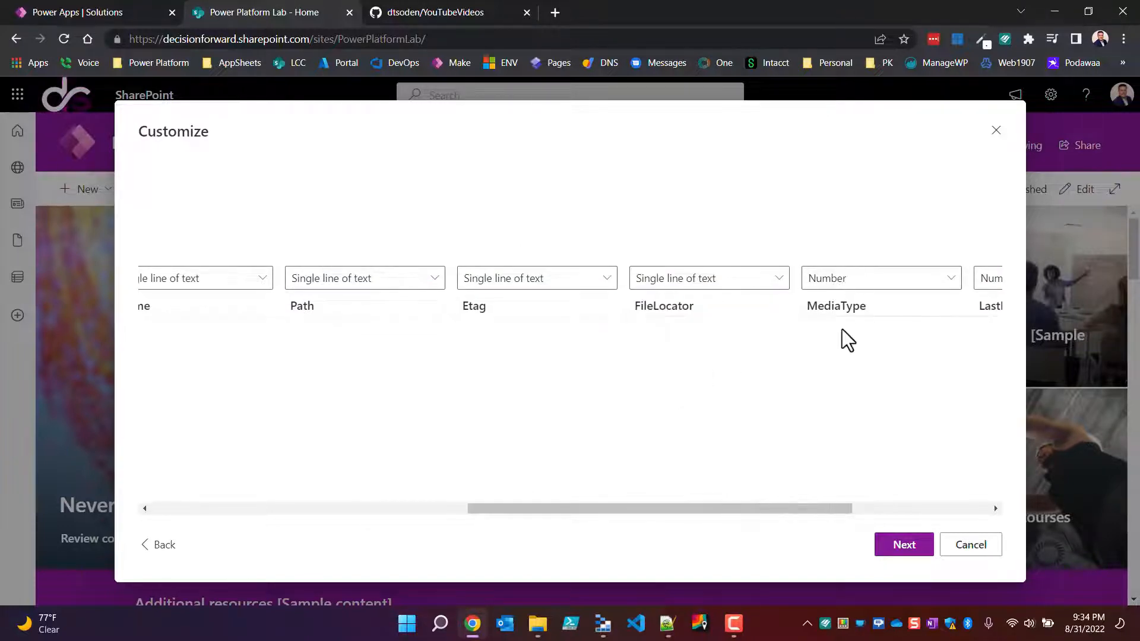
left_click(854, 284)
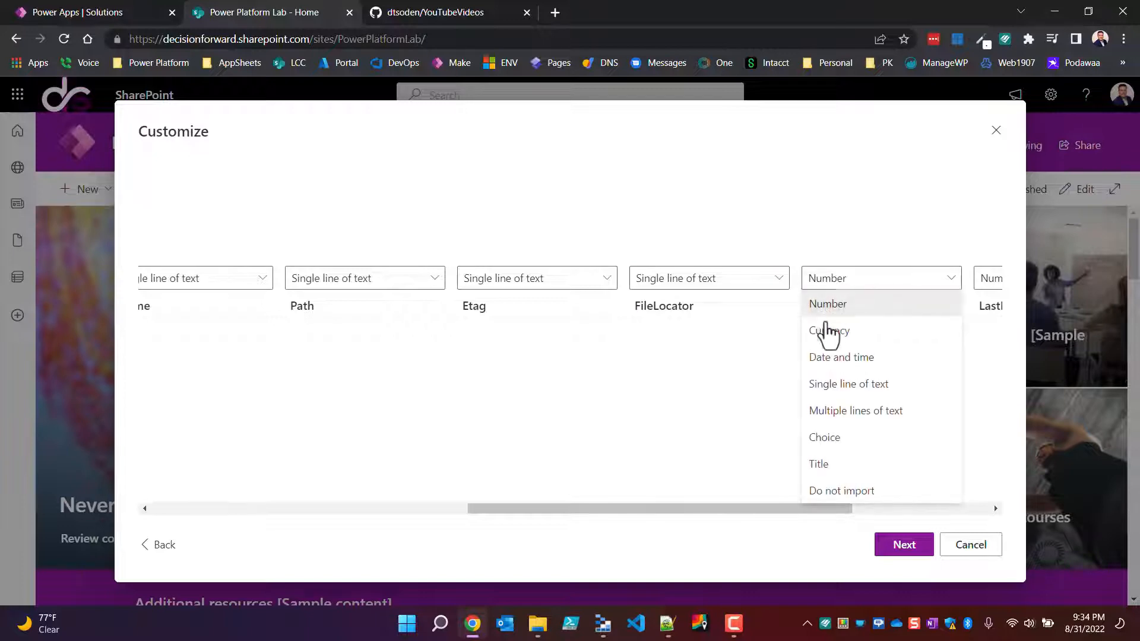
left_click(849, 384)
Step: Set the LastModified column type to Date and time, and choose Number for the Size column
scroll(849, 383, "right", 5)
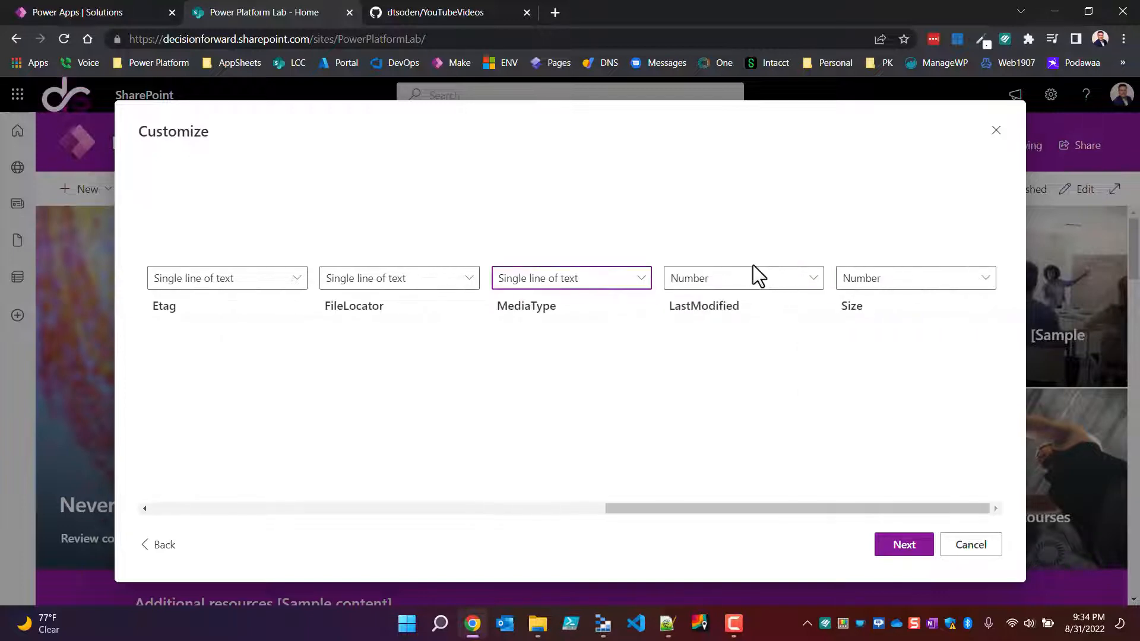
left_click(754, 285)
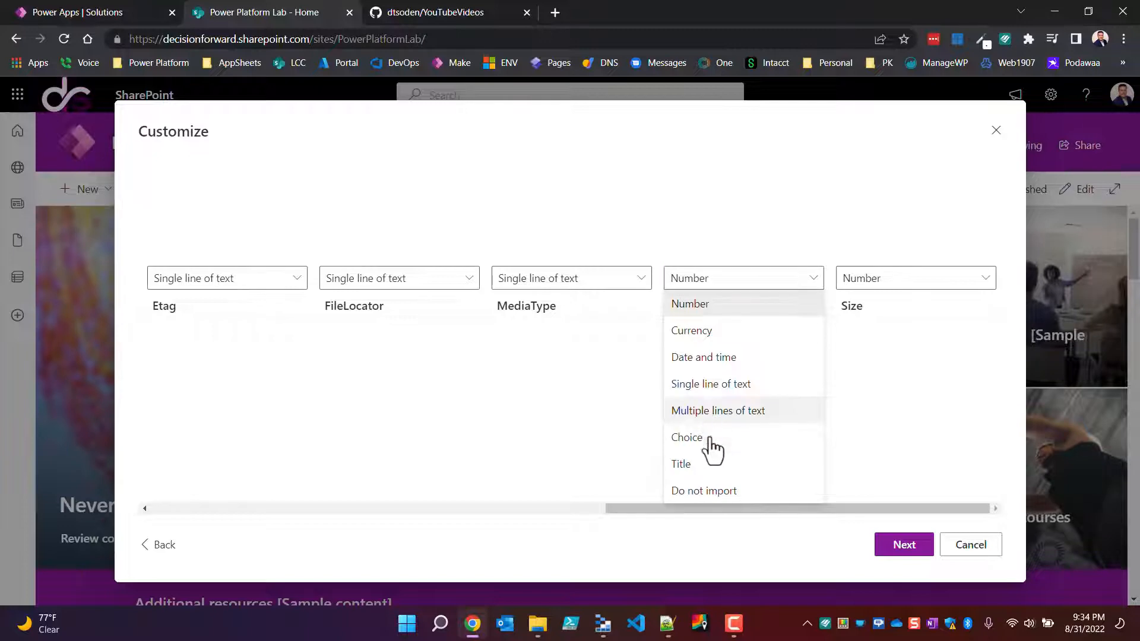
left_click(709, 358)
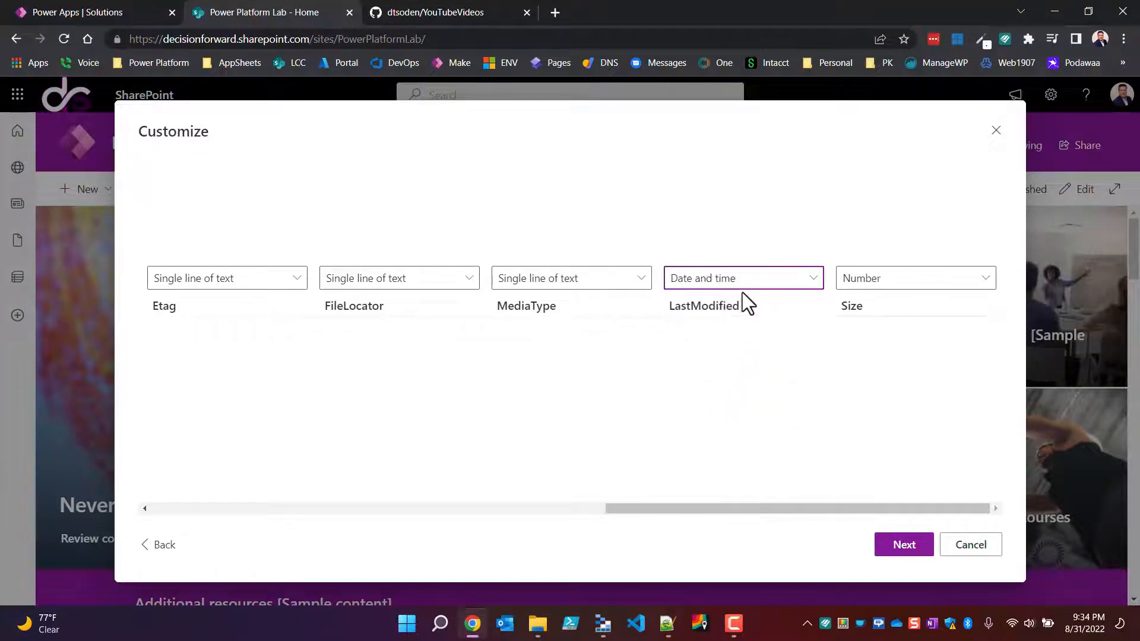
left_click(895, 285)
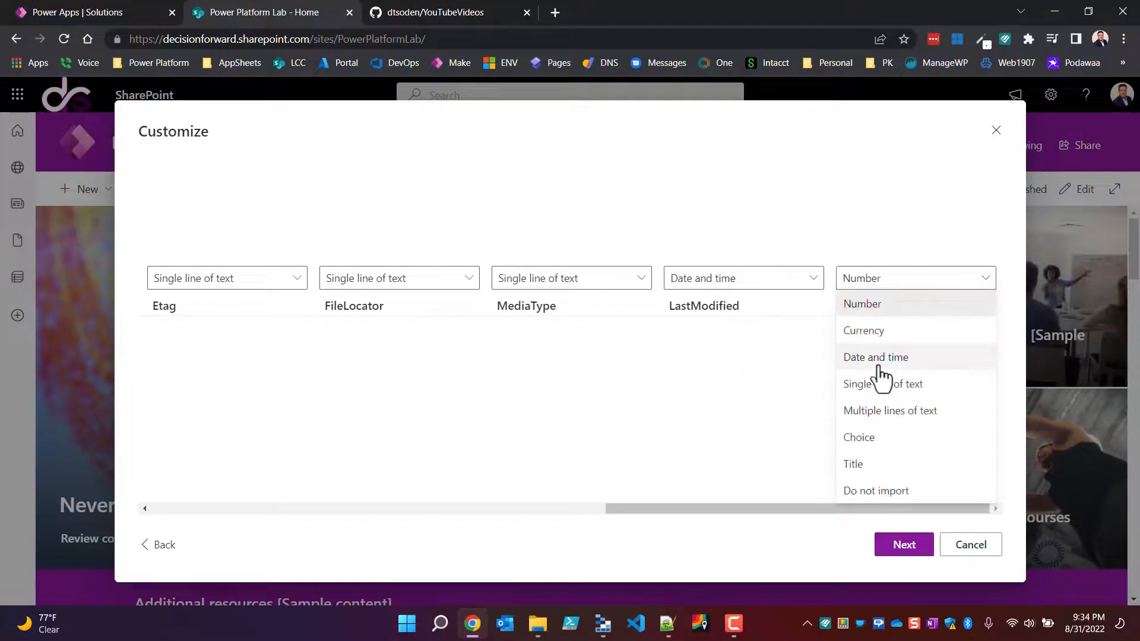
left_click(866, 305)
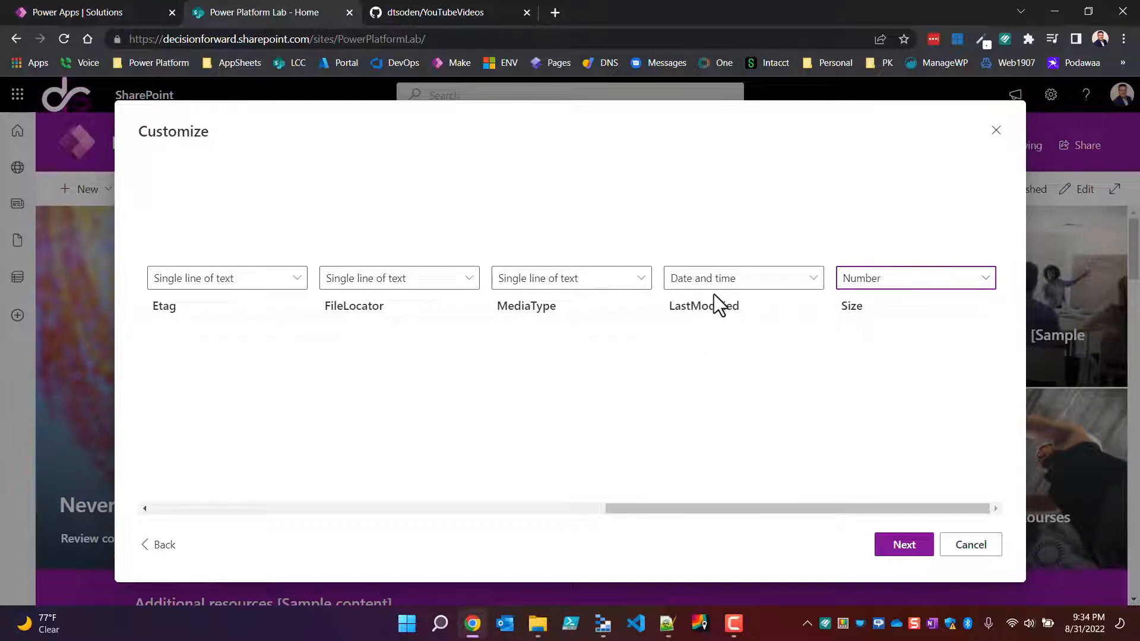
Step: Review the chosen column types back to the ID and PID columns, and cancel the list creation
scroll(564, 392, "left", 5)
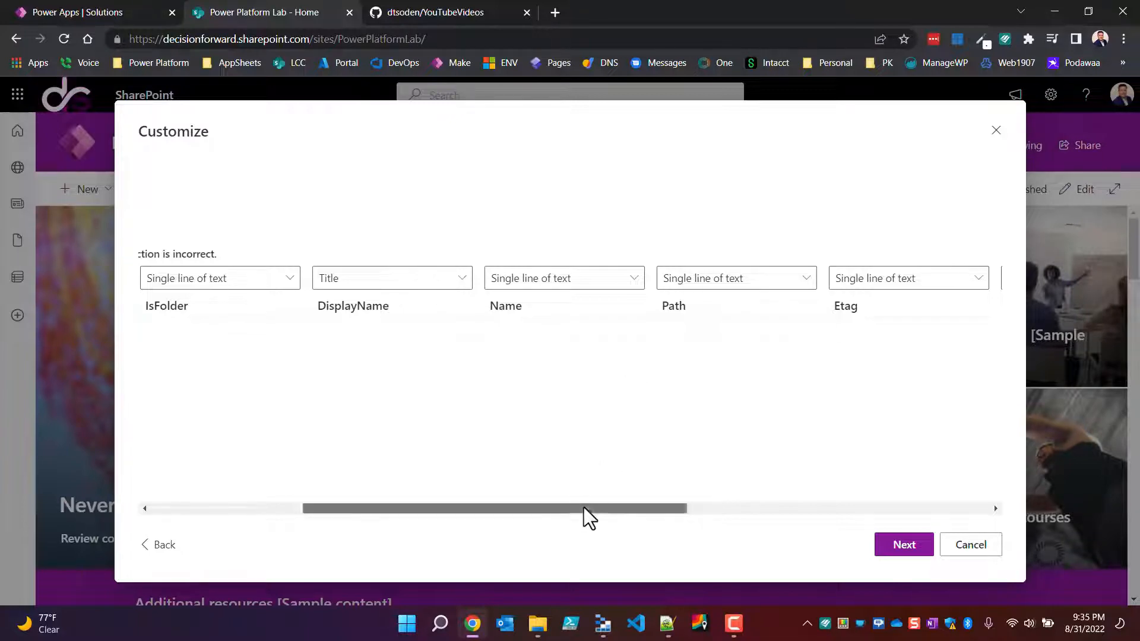
left_click_drag(583, 508, 307, 504)
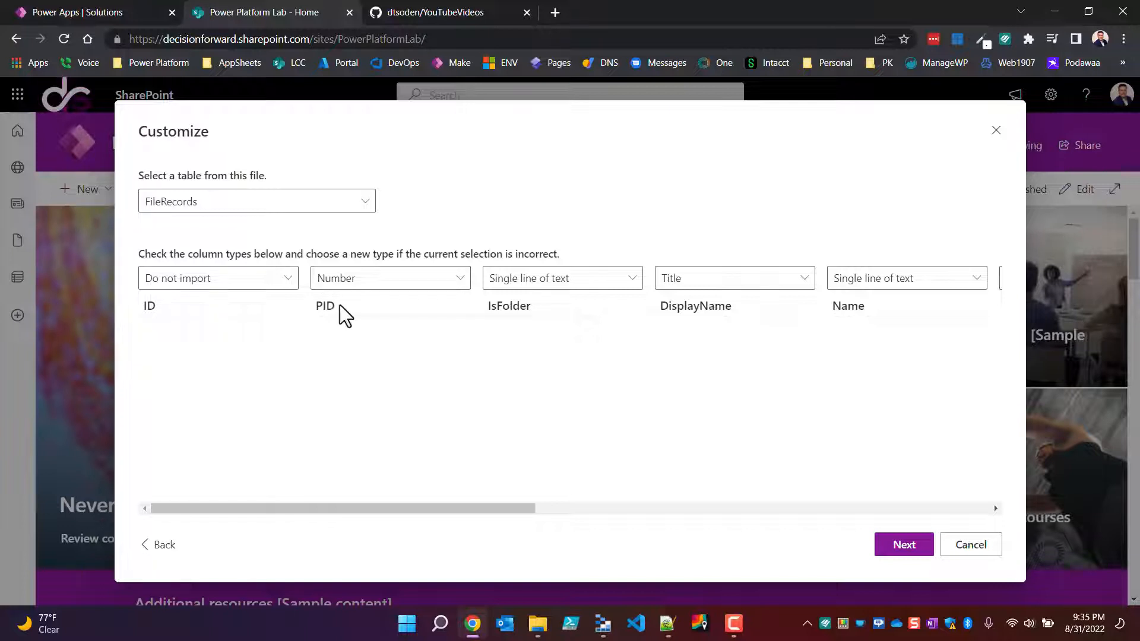
left_click_drag(340, 305, 275, 313)
left_click(981, 552)
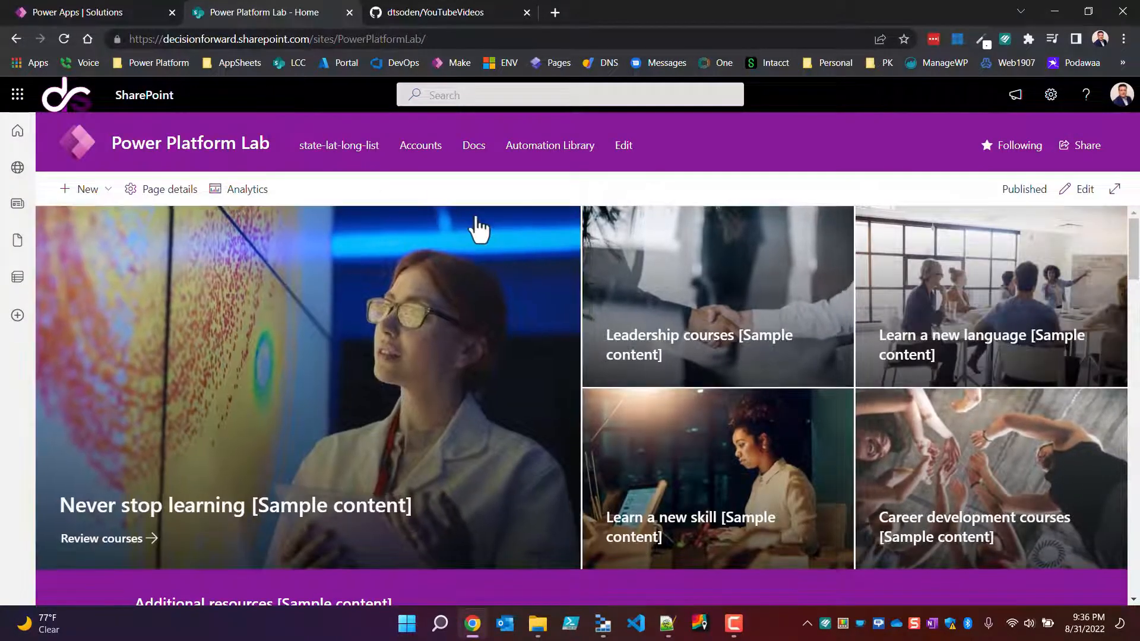
Step: Close the SharePoint site, and open Daves ToolBox Solution in Power Apps to inspect its objects with the Type column widened
left_click(349, 12)
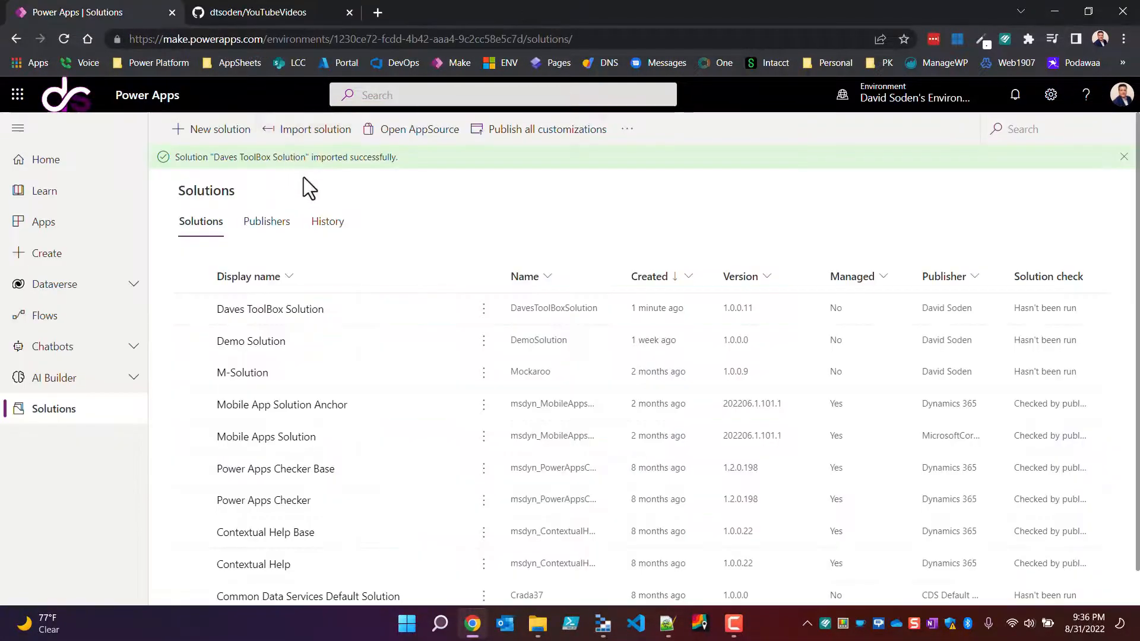
left_click(293, 310)
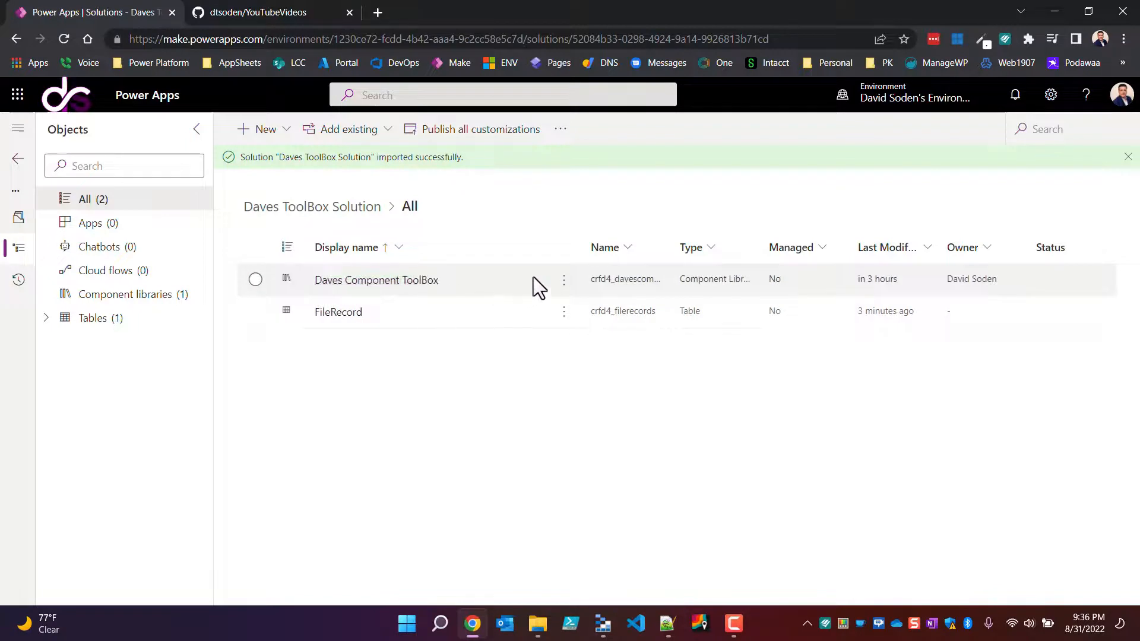
left_click_drag(754, 255, 790, 248)
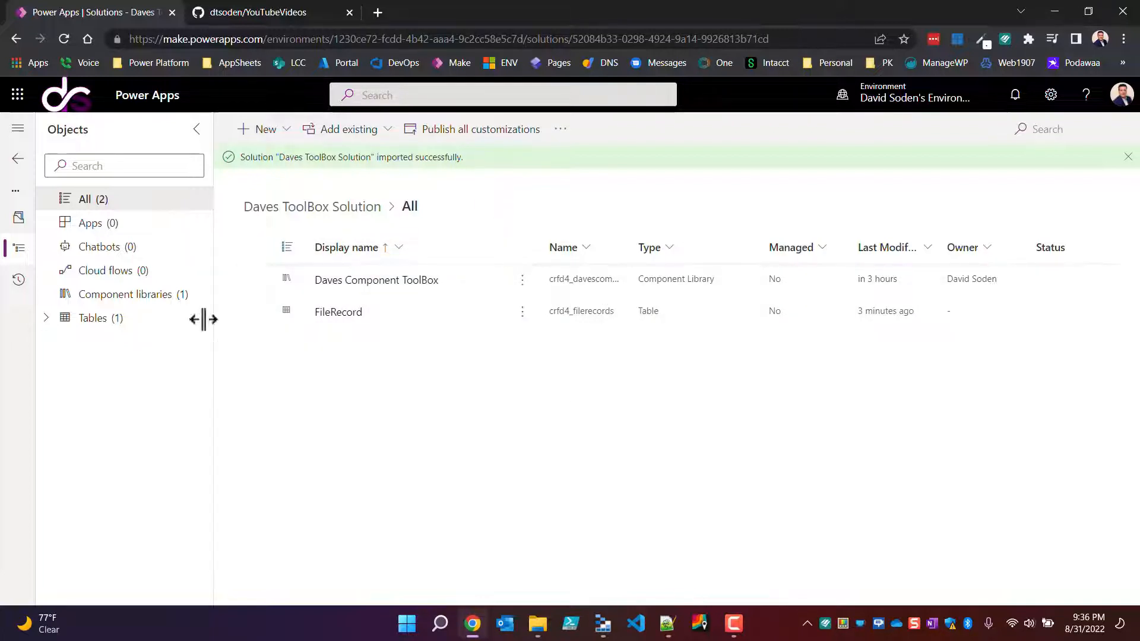
Step: Leave the solution, review the environment's existing Dataverse connections, and start a new connection
left_click(17, 160)
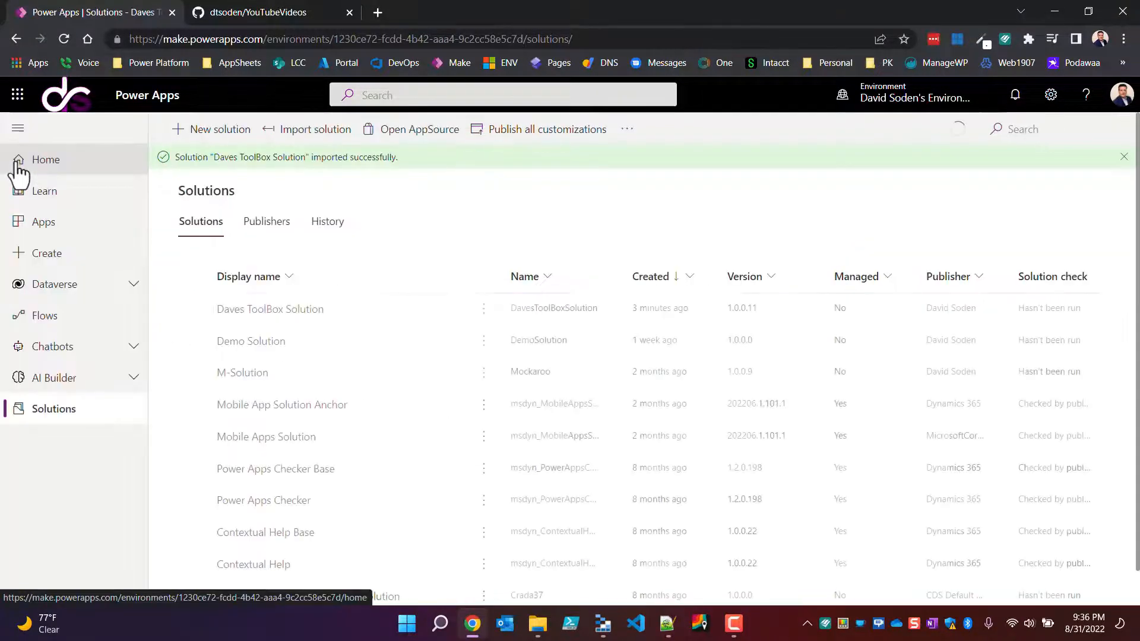
left_click(134, 286)
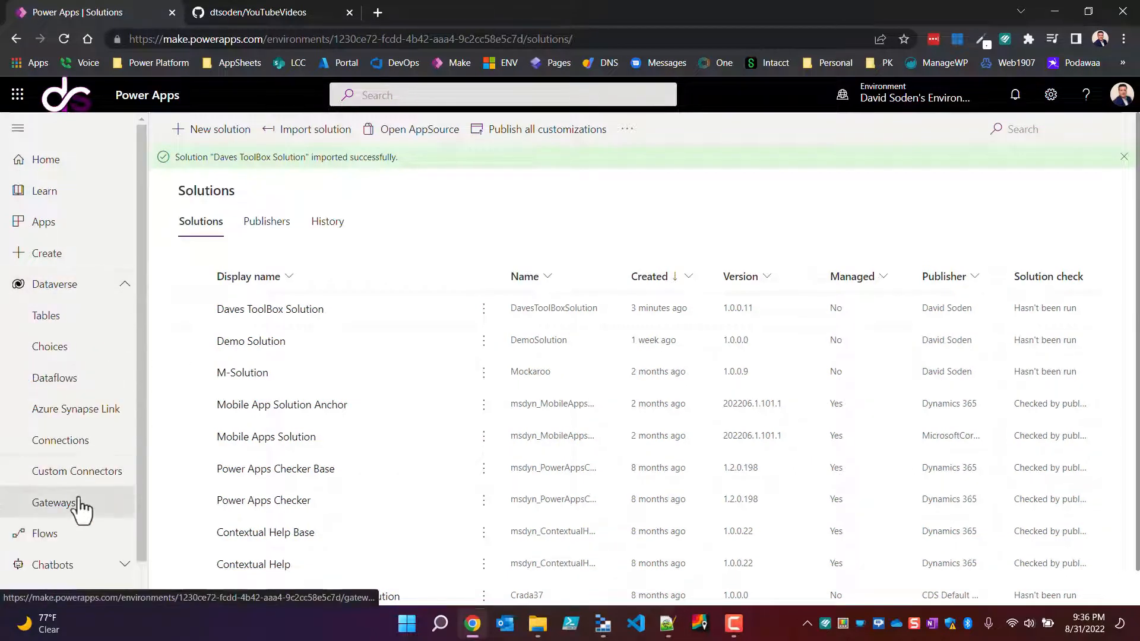
left_click(89, 445)
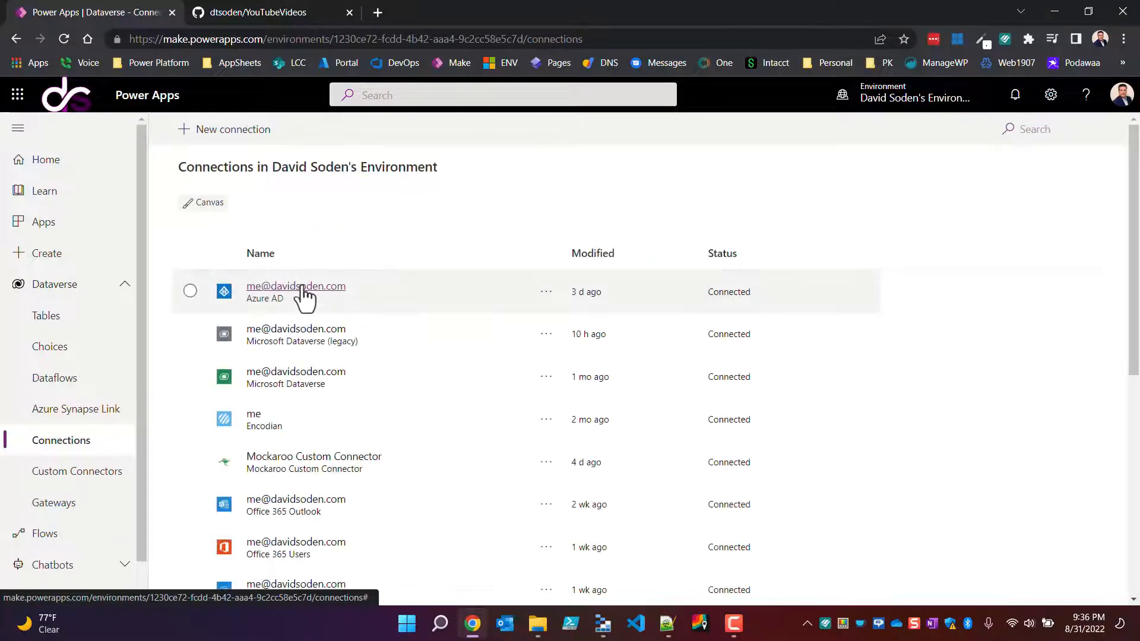
scroll(303, 295, "down", 2)
scroll(303, 295, "down", 1)
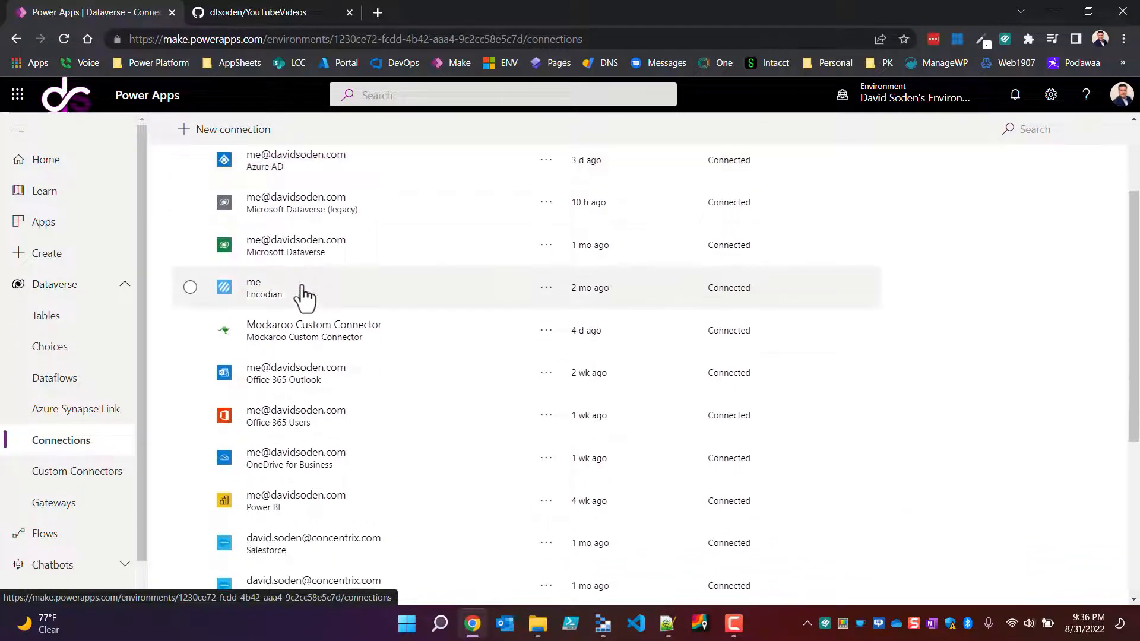
scroll(319, 418, "down", 5)
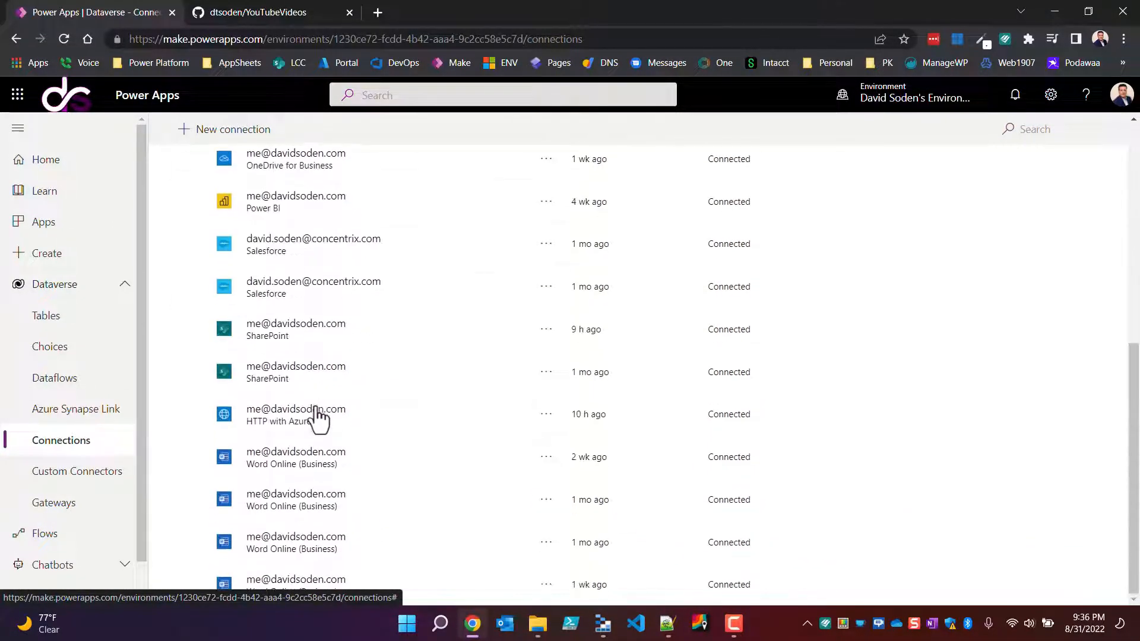
scroll(319, 417, "up", 6)
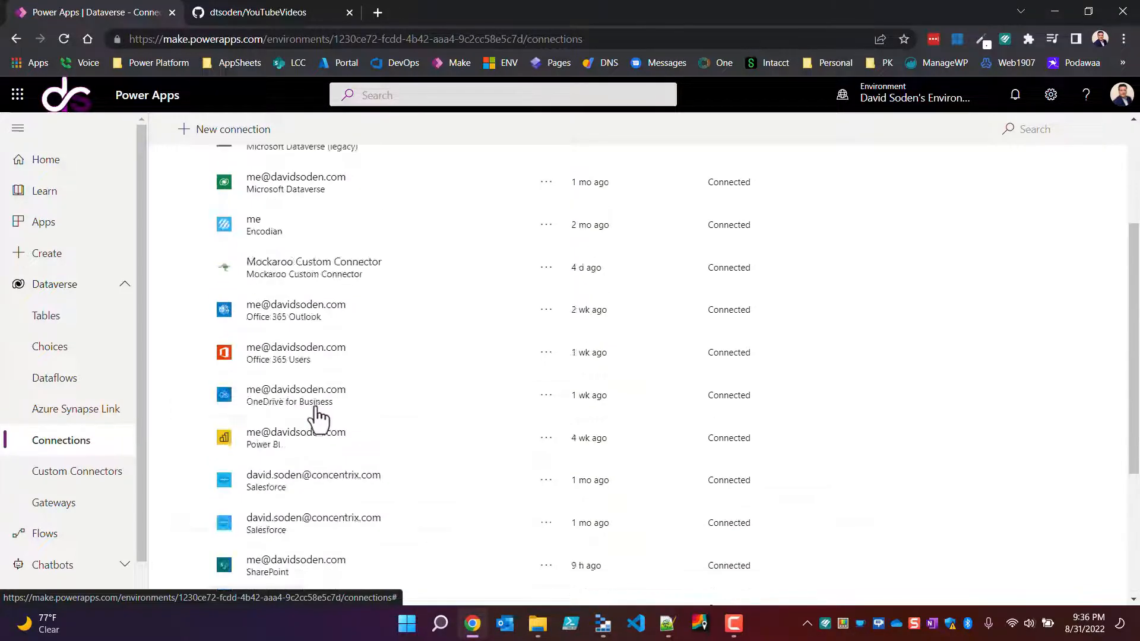
left_click(224, 130)
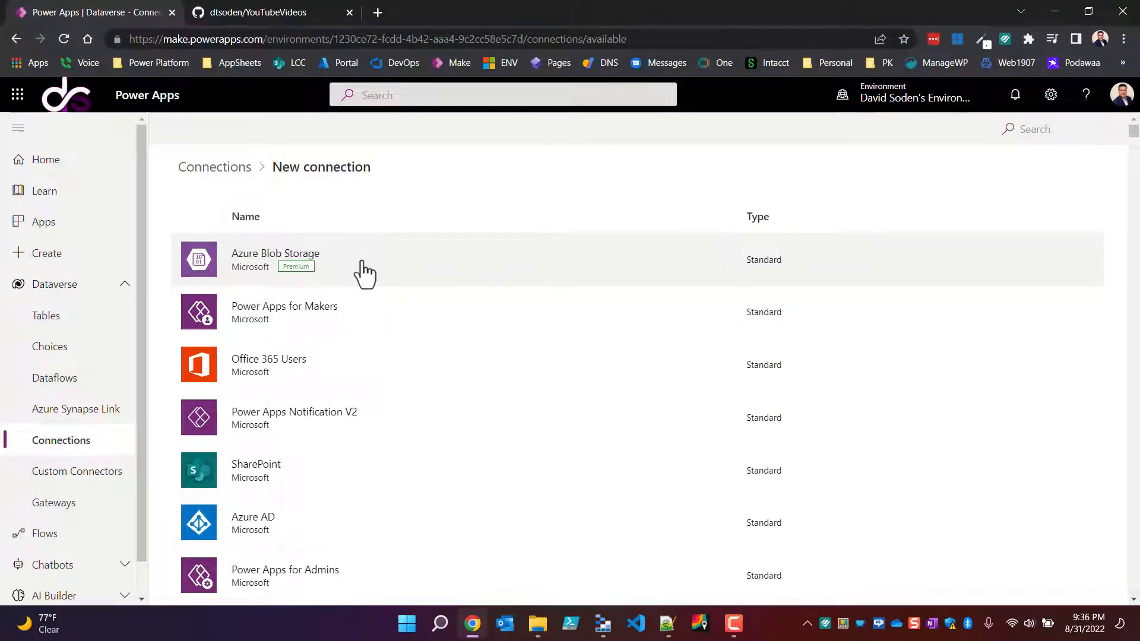
Step: Search the available connectors for "Azure blob" and try to add the Azure Blob Storage connection from the filtered list
left_click(1069, 131)
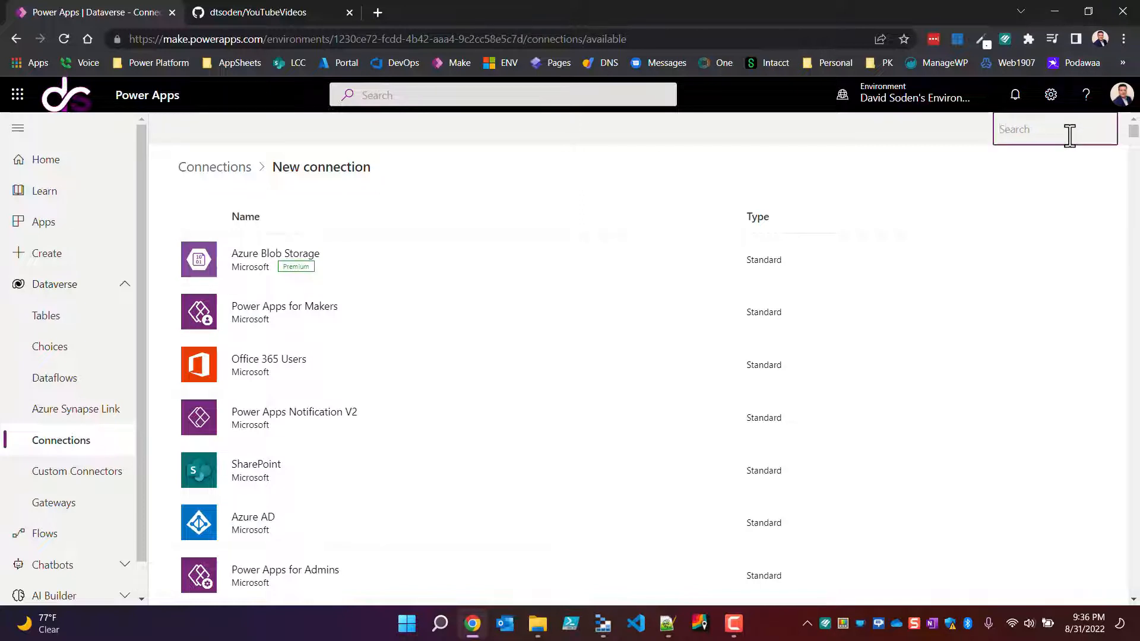
type("Azure")
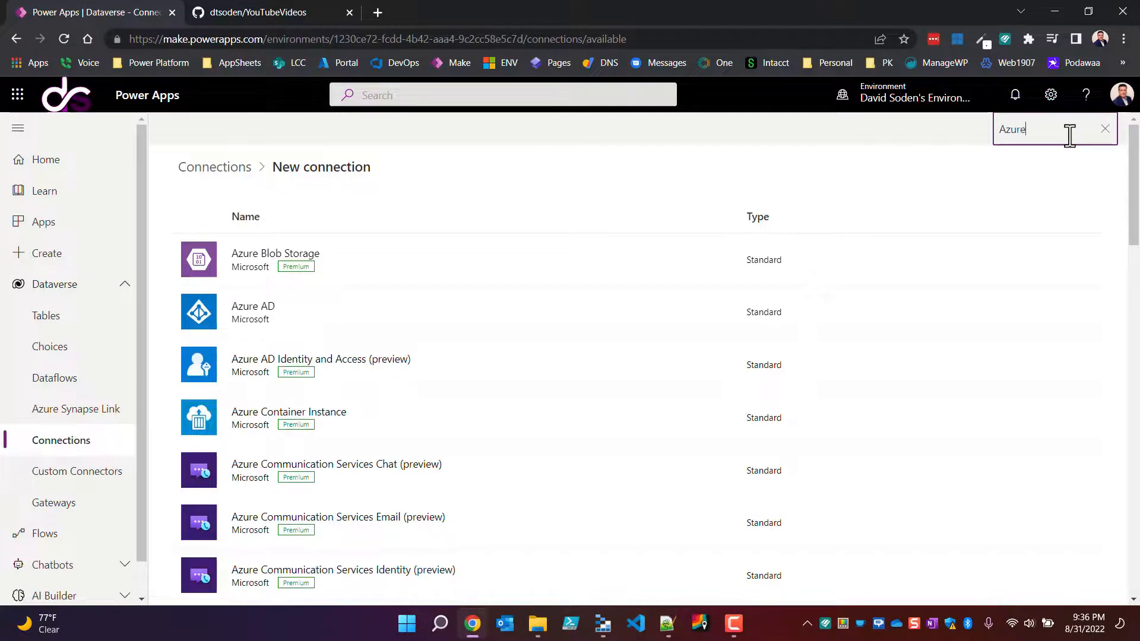
type(" blob")
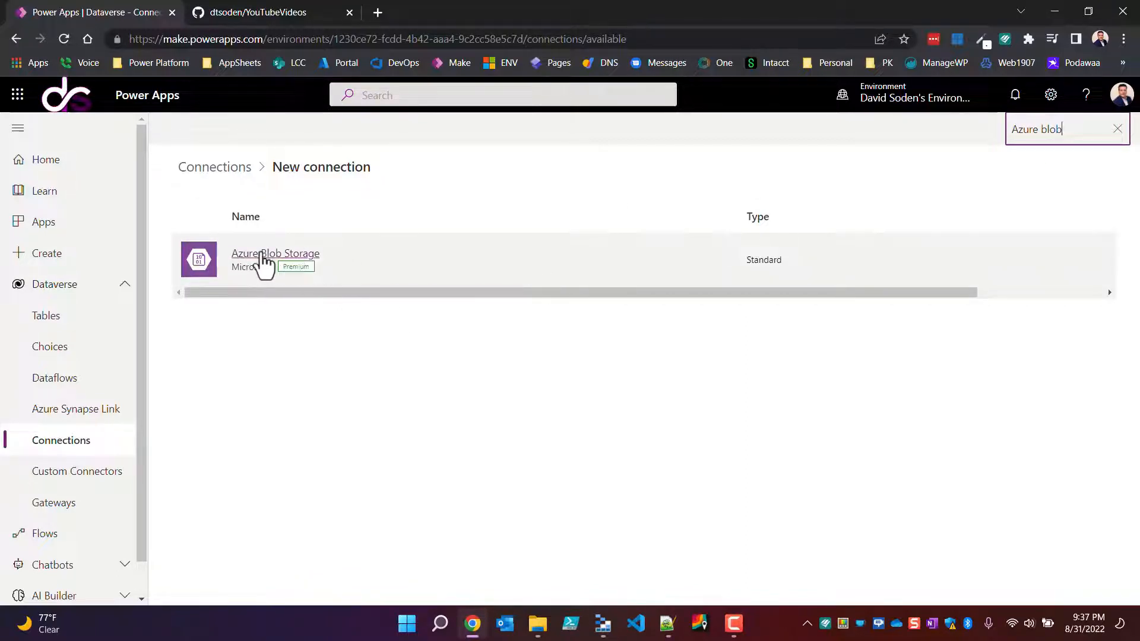
left_click(262, 255)
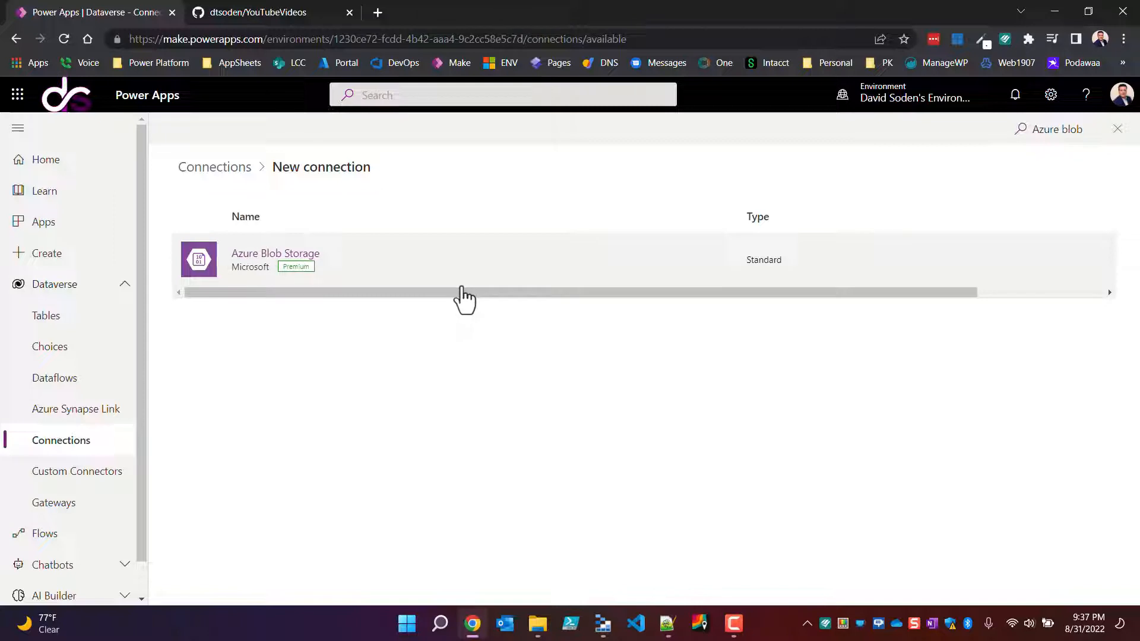
left_click_drag(796, 291, 323, 364)
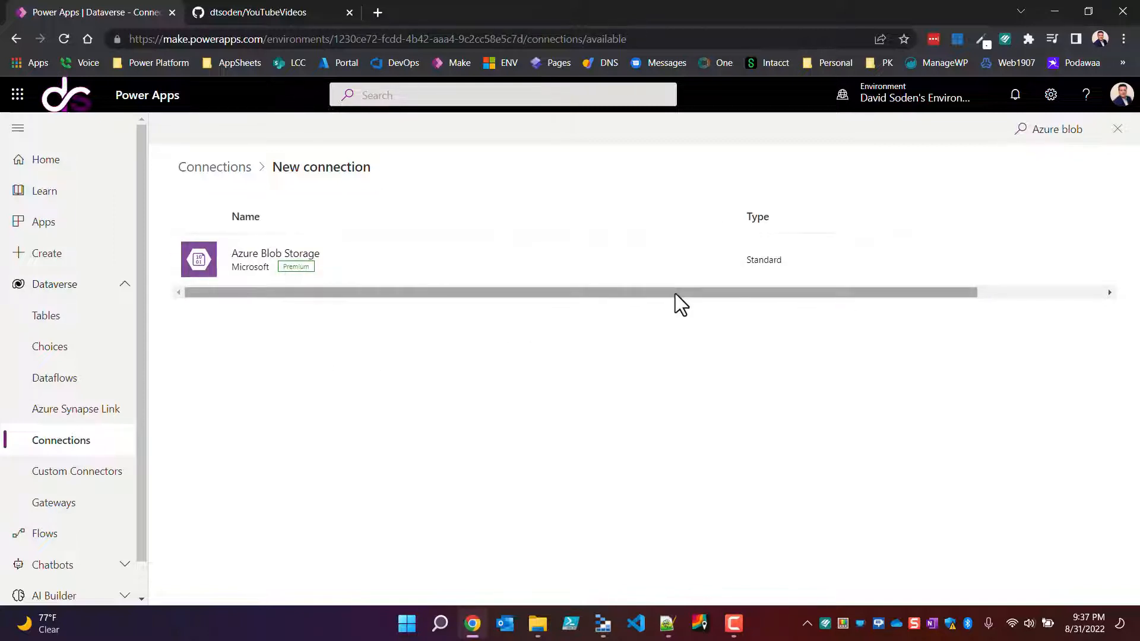
left_click_drag(675, 294, 983, 322)
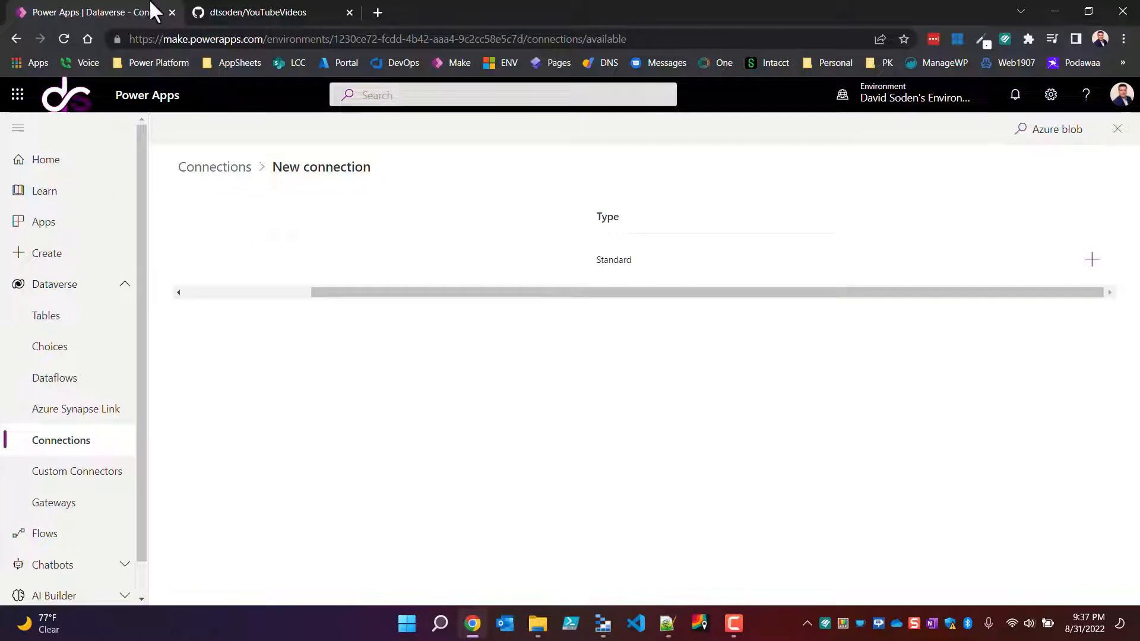
Step: Reload the connector list, open the Azure Blob Storage connection form, and review its account fields and authentication types, keeping Access Key
left_click(64, 39)
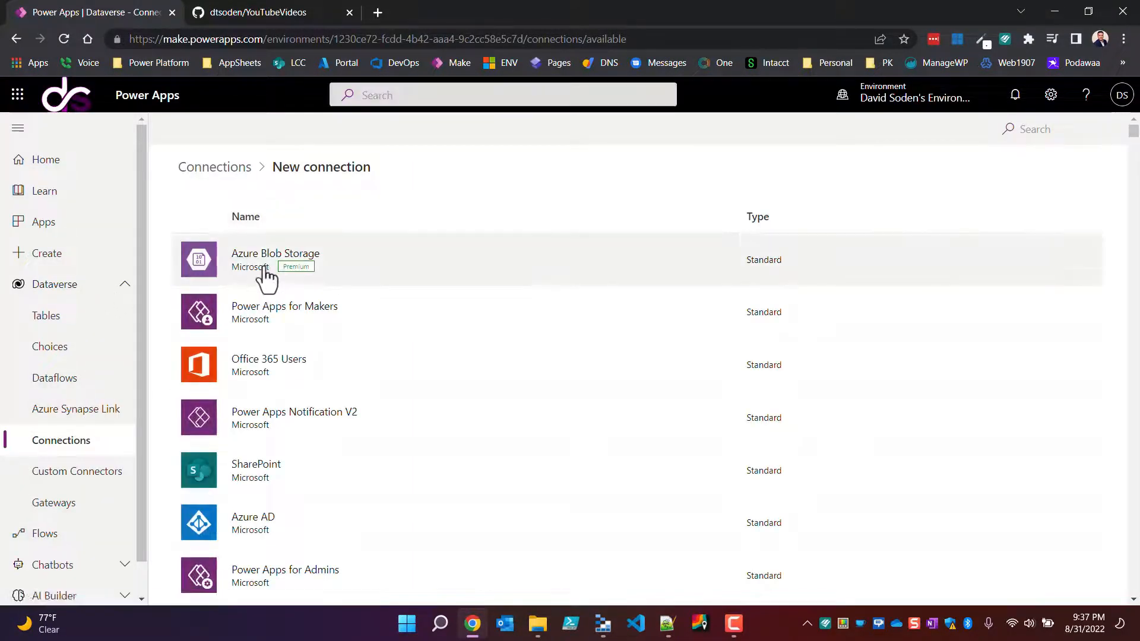
left_click(264, 272)
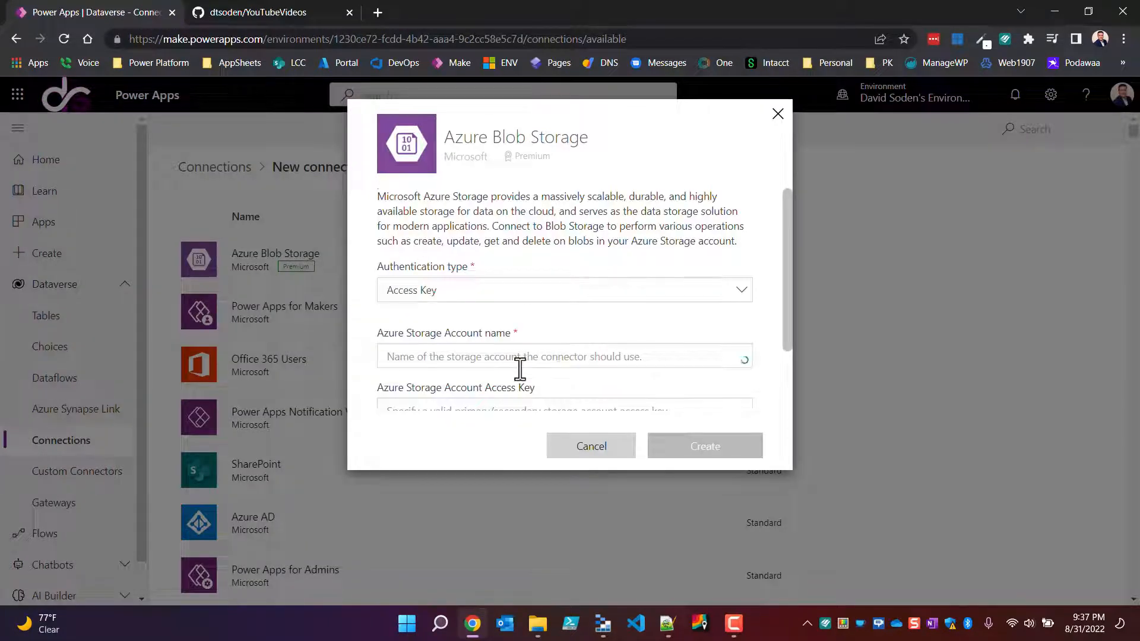
scroll(519, 369, "down", 2)
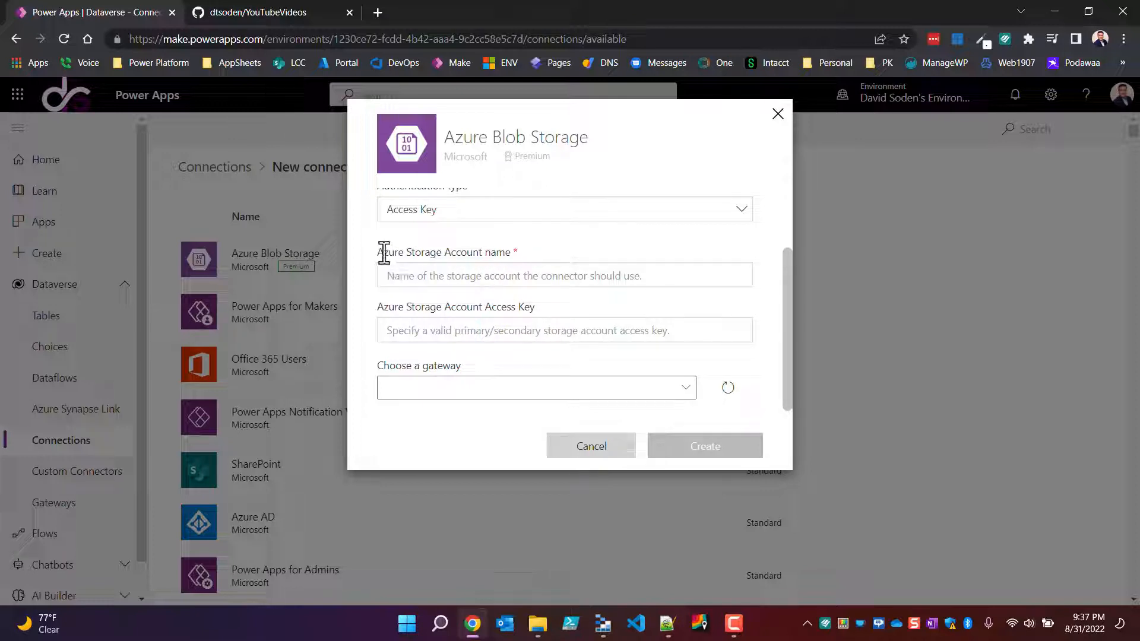
left_click_drag(383, 252, 550, 253)
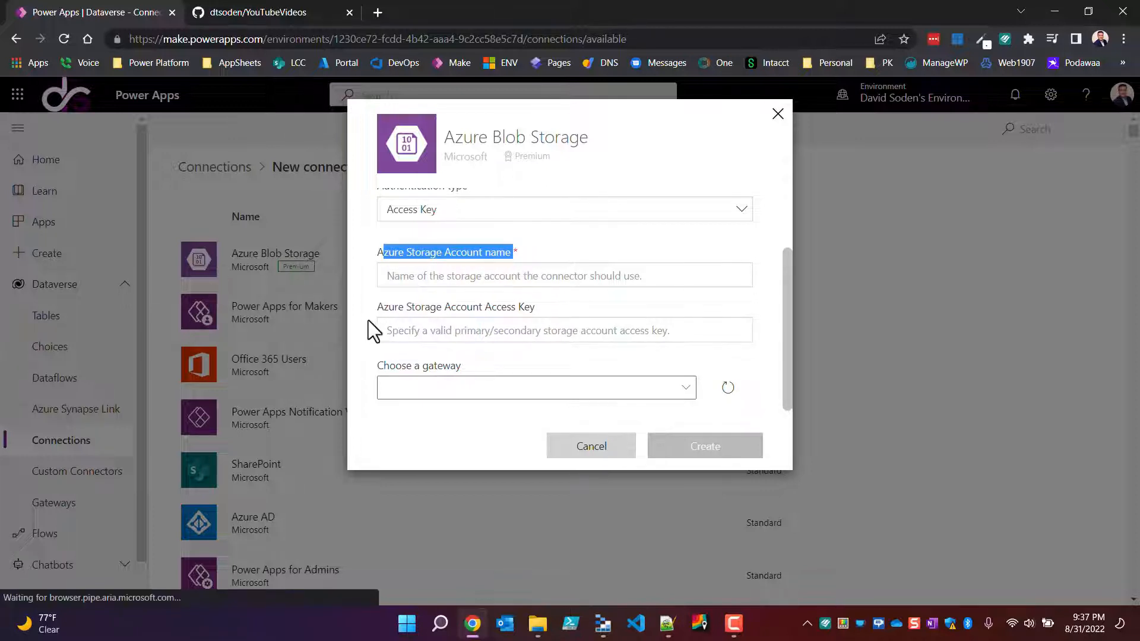
left_click_drag(381, 308, 568, 306)
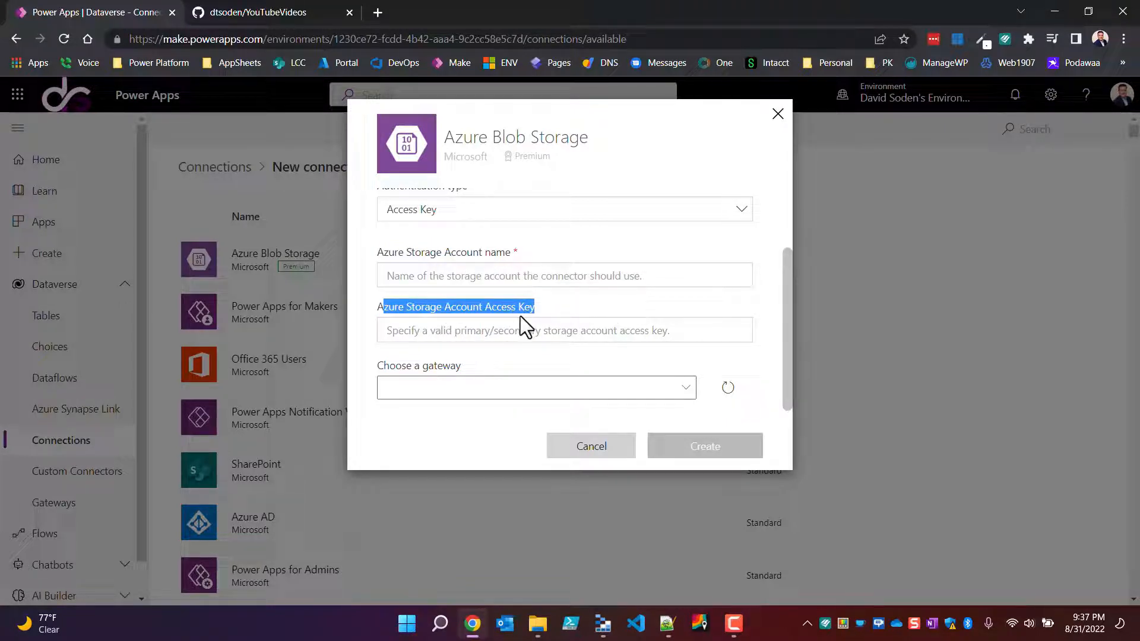
scroll(521, 316, "up", 1)
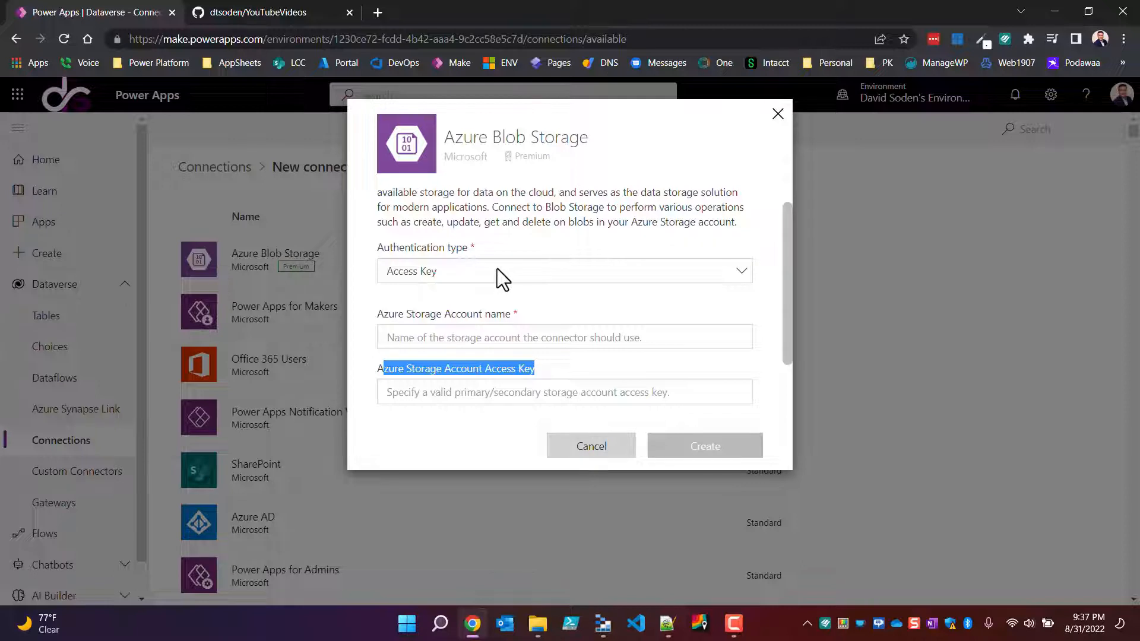
left_click(497, 268)
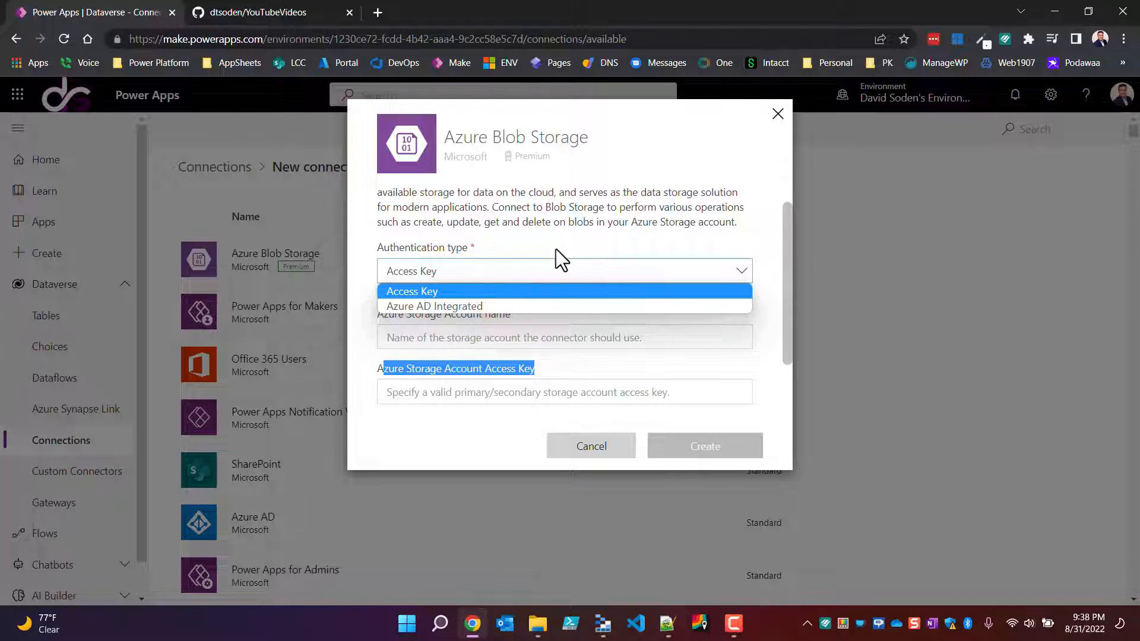
left_click(562, 259)
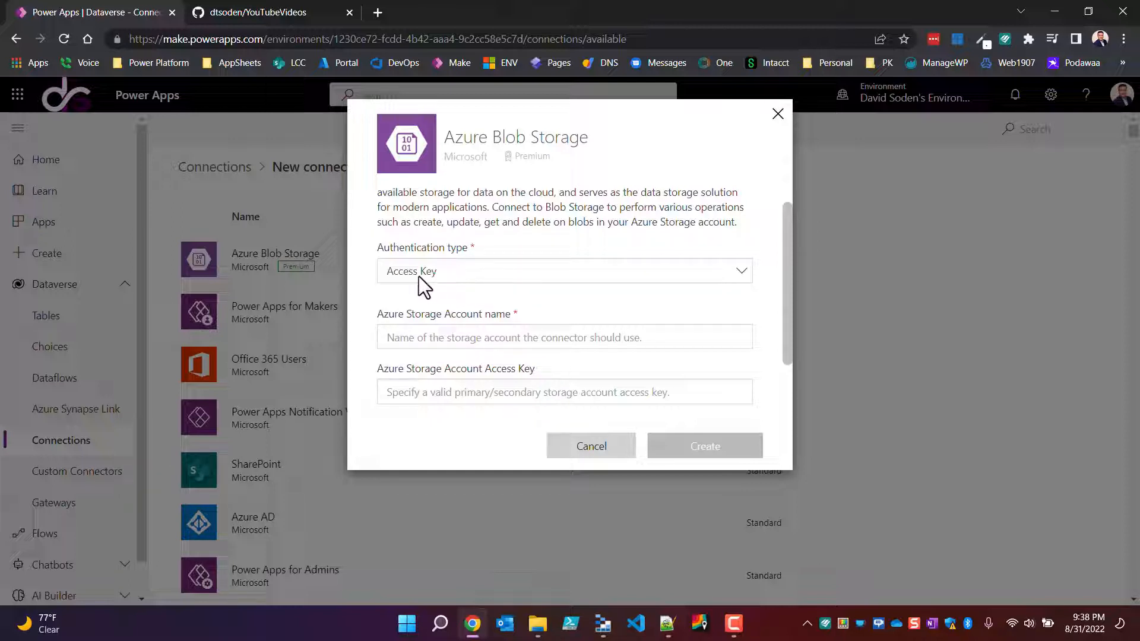
Step: Copy the dsappfiles account name from the storage account's properties in Azure Storage Explorer into the connection's Azure Storage Account name
left_click(489, 338)
left_click(603, 623)
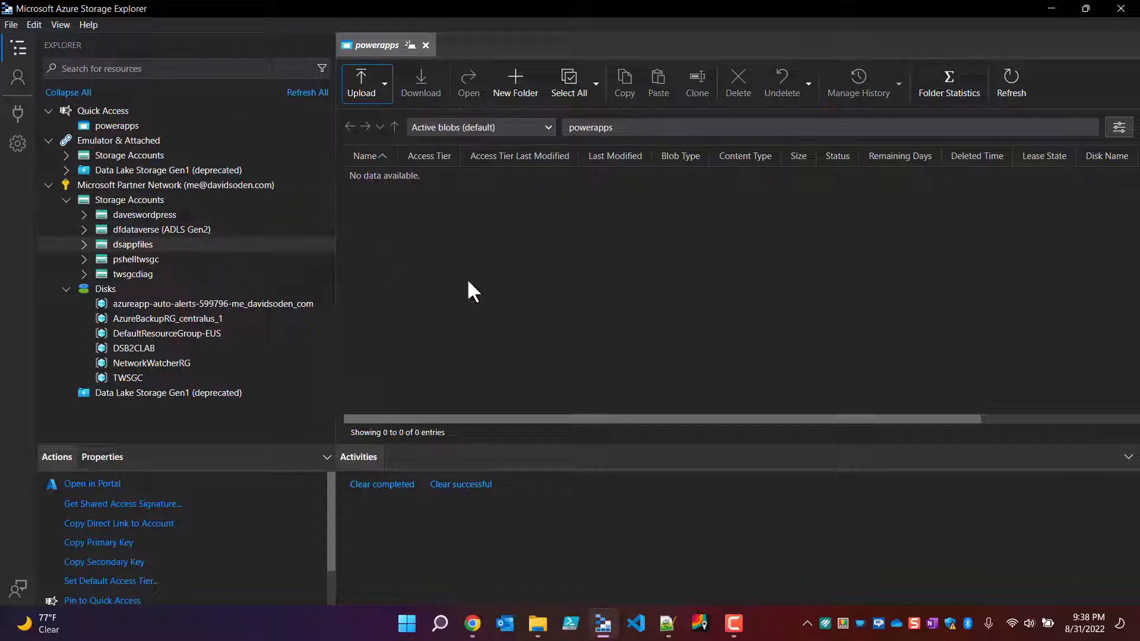
left_click(130, 245)
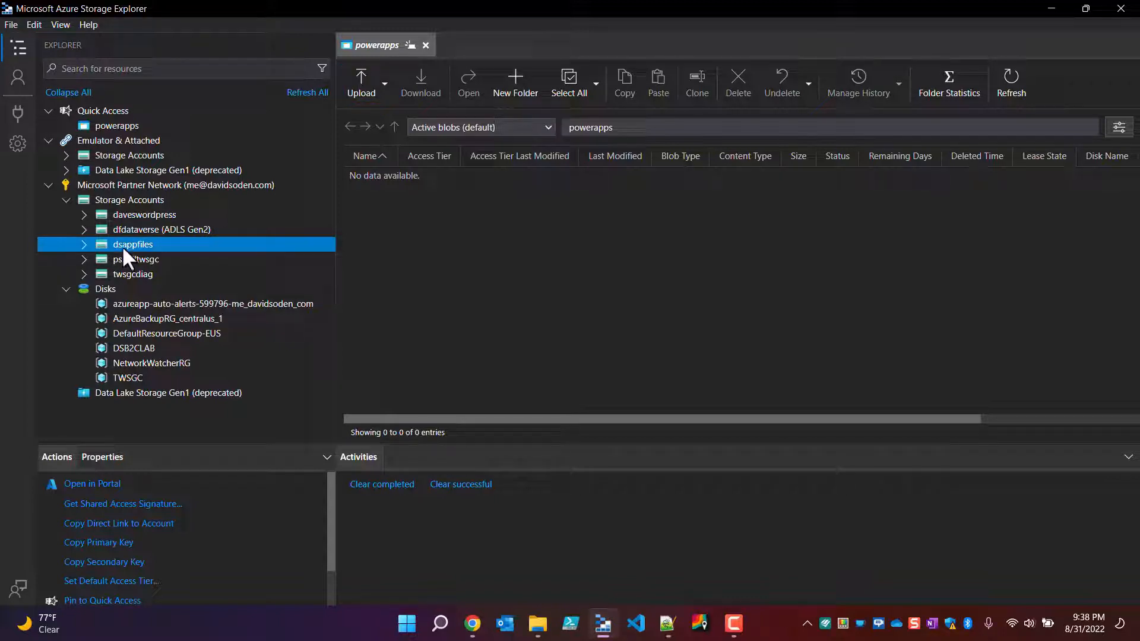
left_click(108, 457)
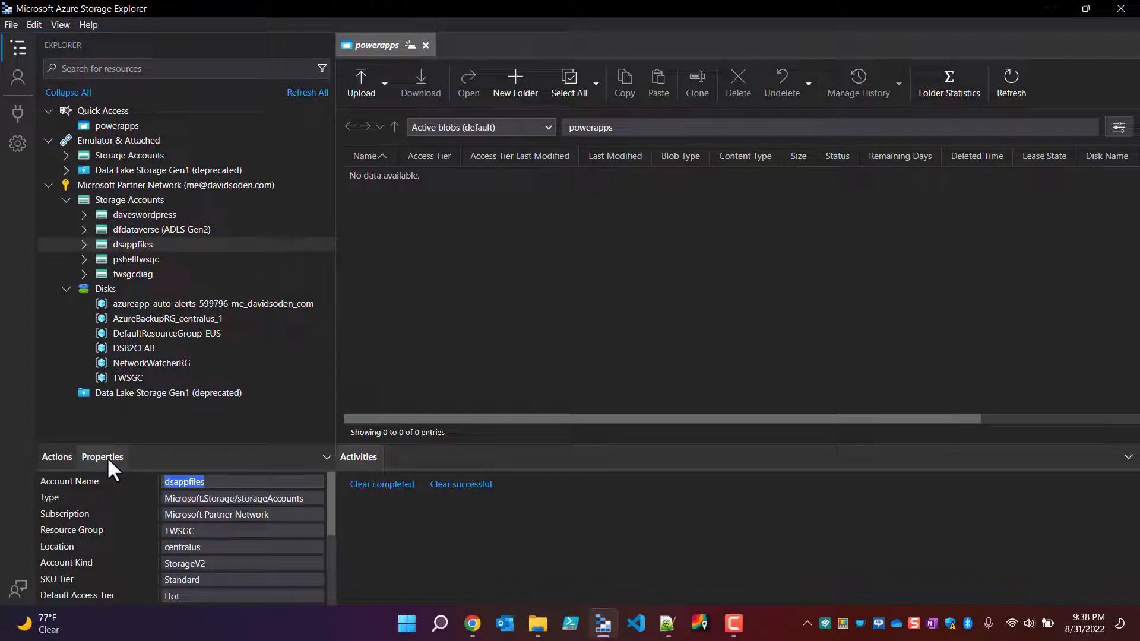
left_click(229, 484)
left_click_drag(152, 479, 198, 481)
key("alt+Tab")
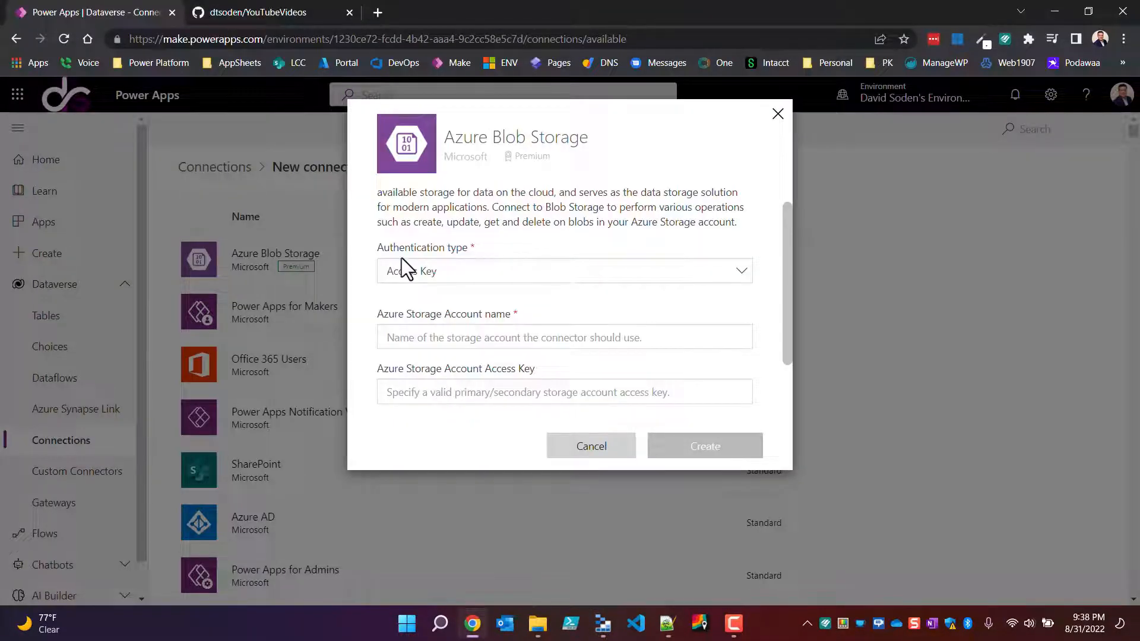
left_click(418, 337)
type("dsappfiles")
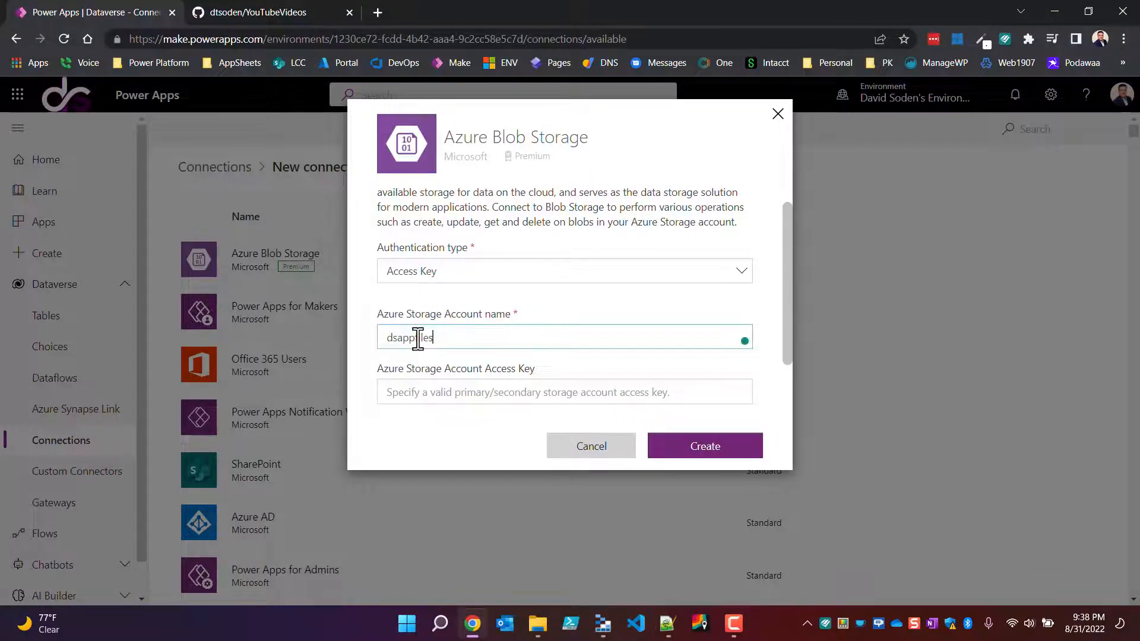
Step: Copy the dsappfiles primary key from Azure Storage Explorer and paste it into the connection's Azure Storage Account Access Key field
key("alt+Tab")
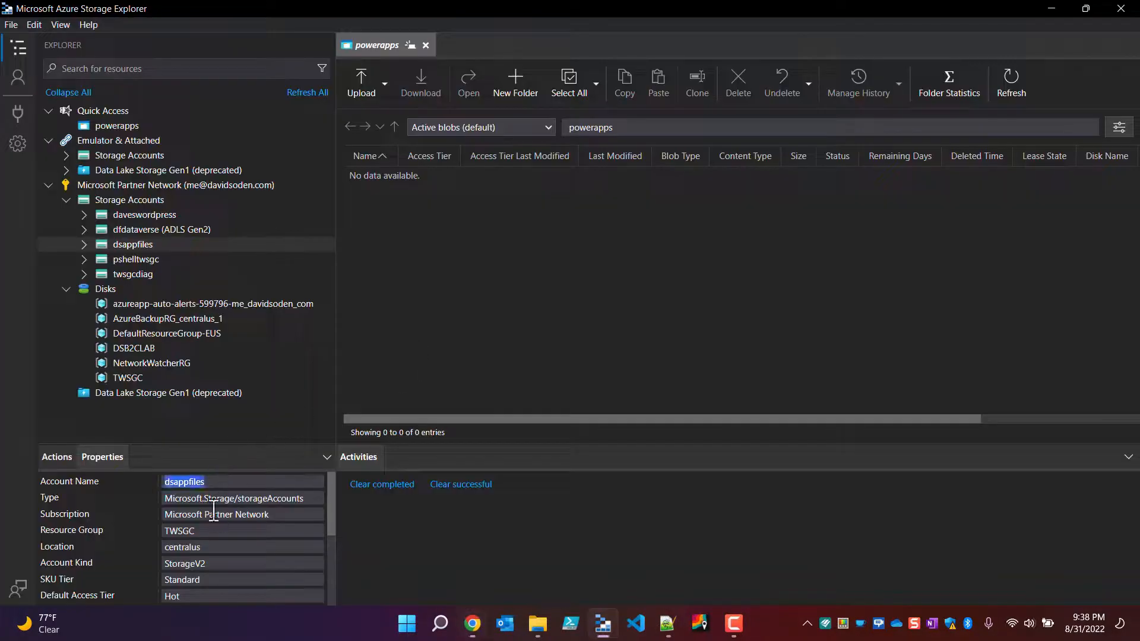
right_click(155, 247)
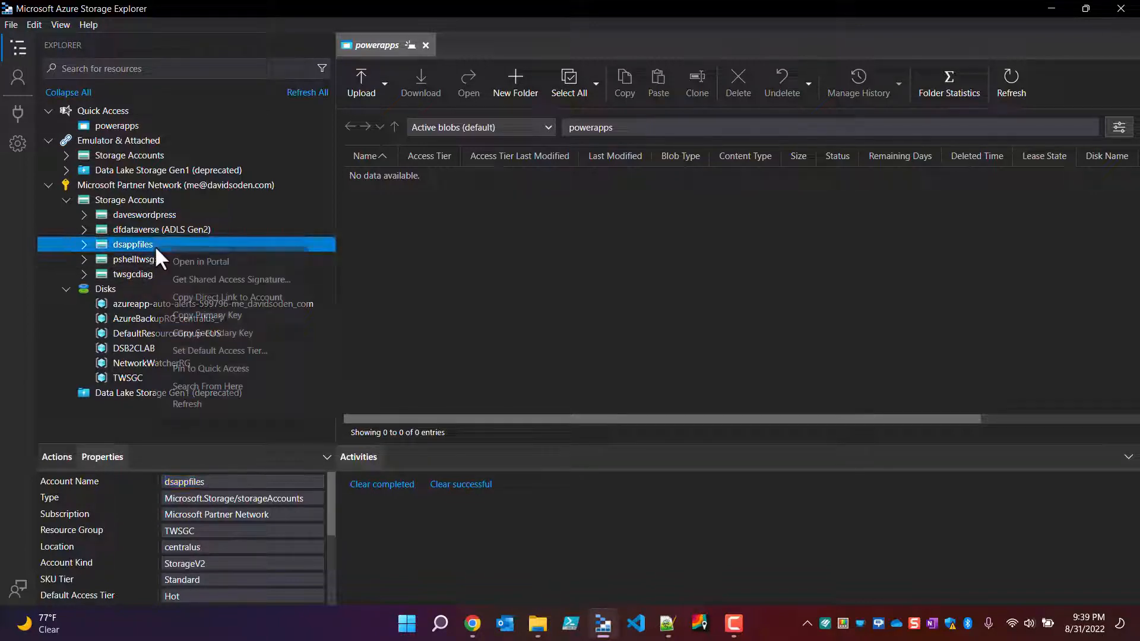
left_click(205, 315)
key("alt+Tab")
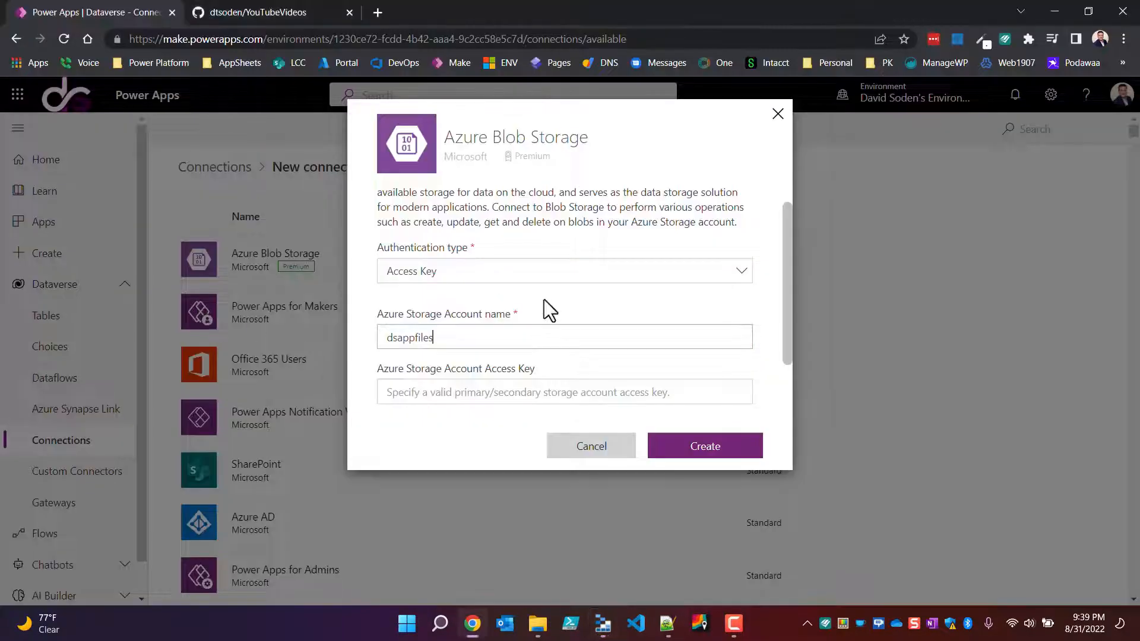
left_click(453, 398)
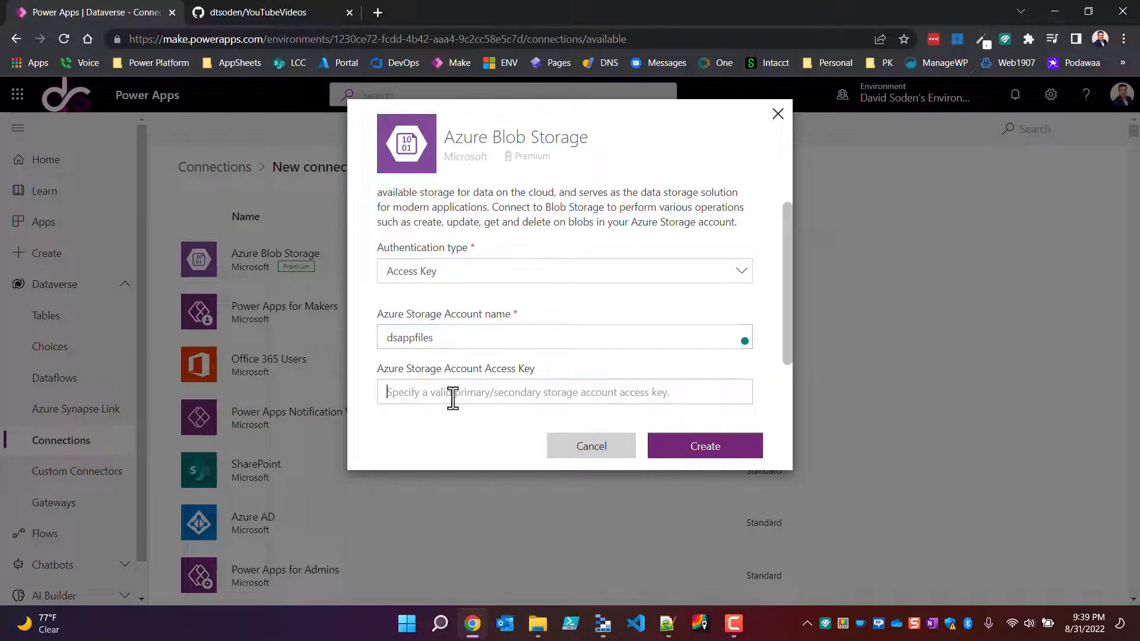
key("ctrl+v")
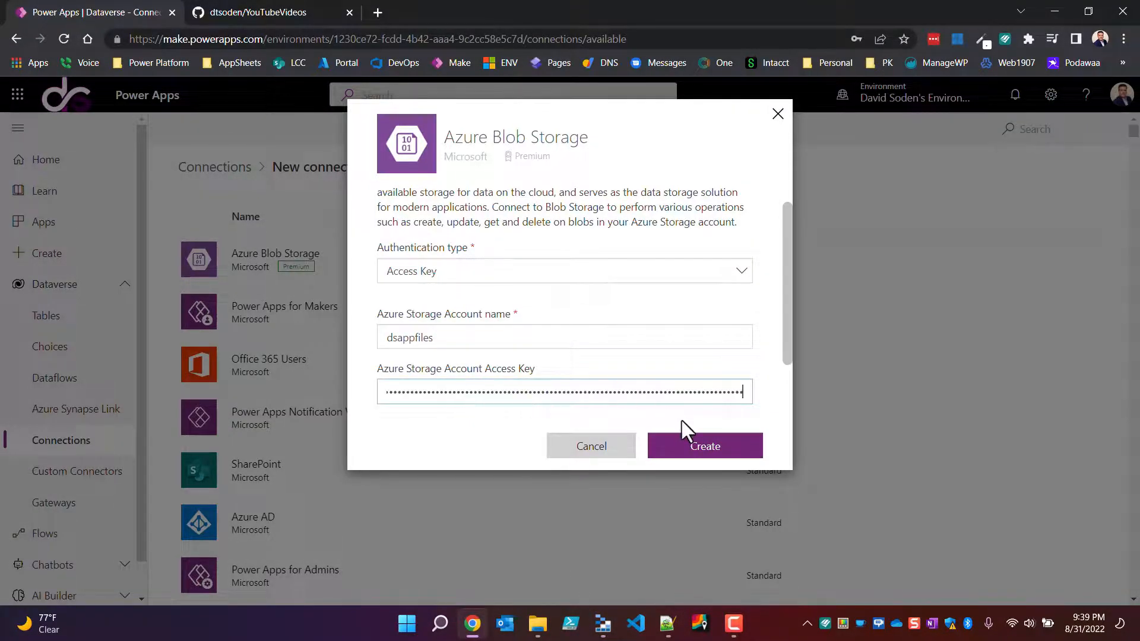
scroll(661, 373, "down", 1)
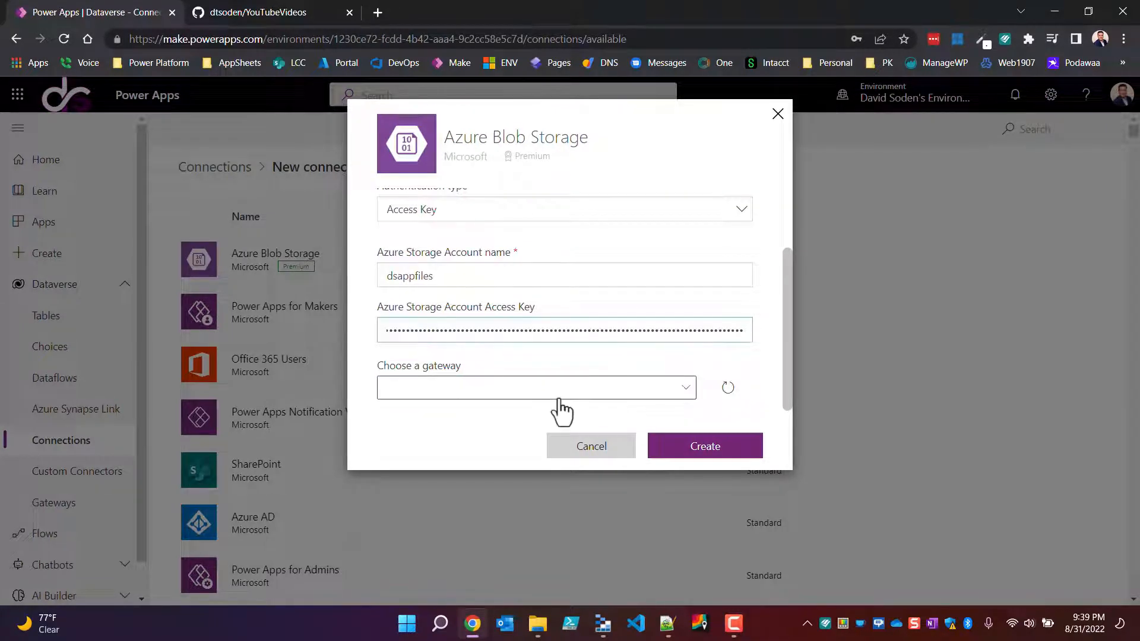
Step: Switch to Azure Storage Explorer and open the dsappfiles storage account in the Azure portal
key("alt+Tab")
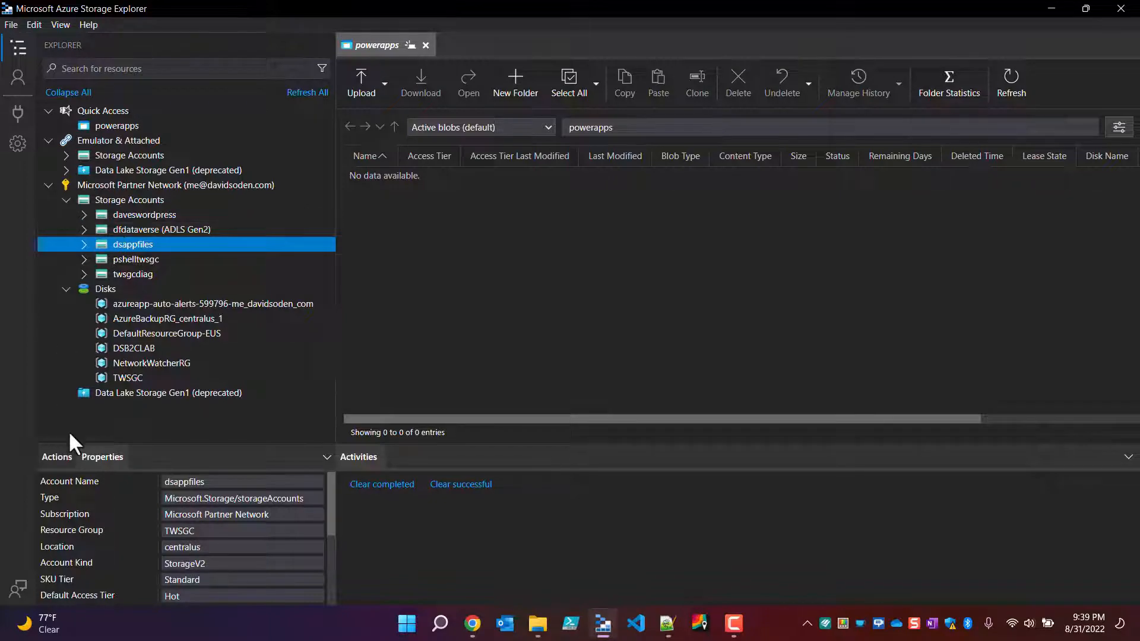
left_click(56, 456)
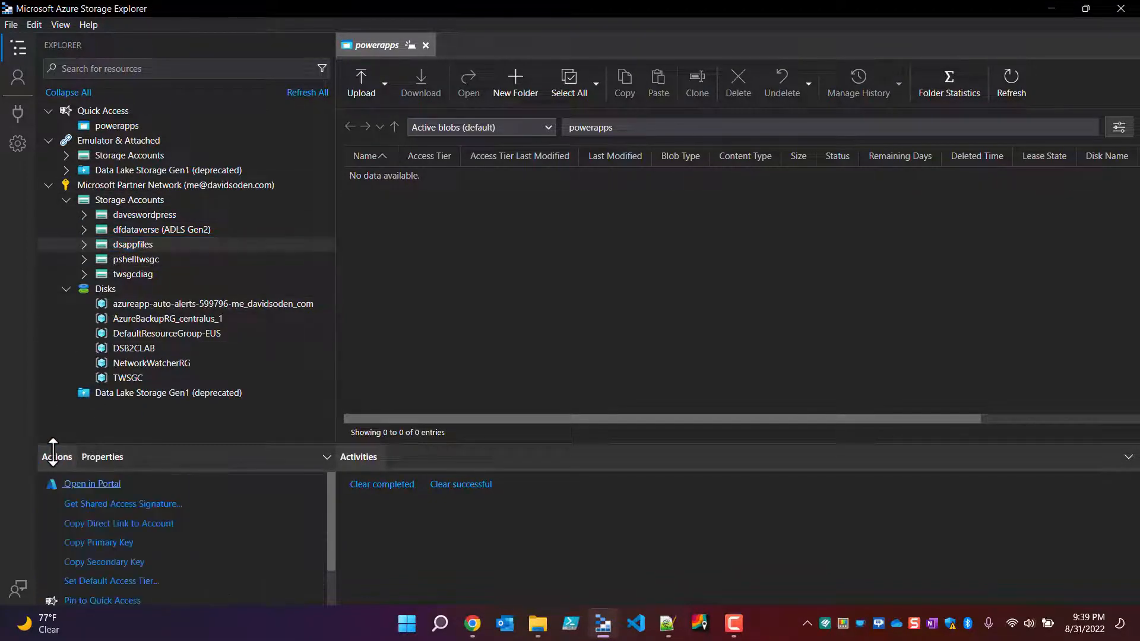
left_click(89, 484)
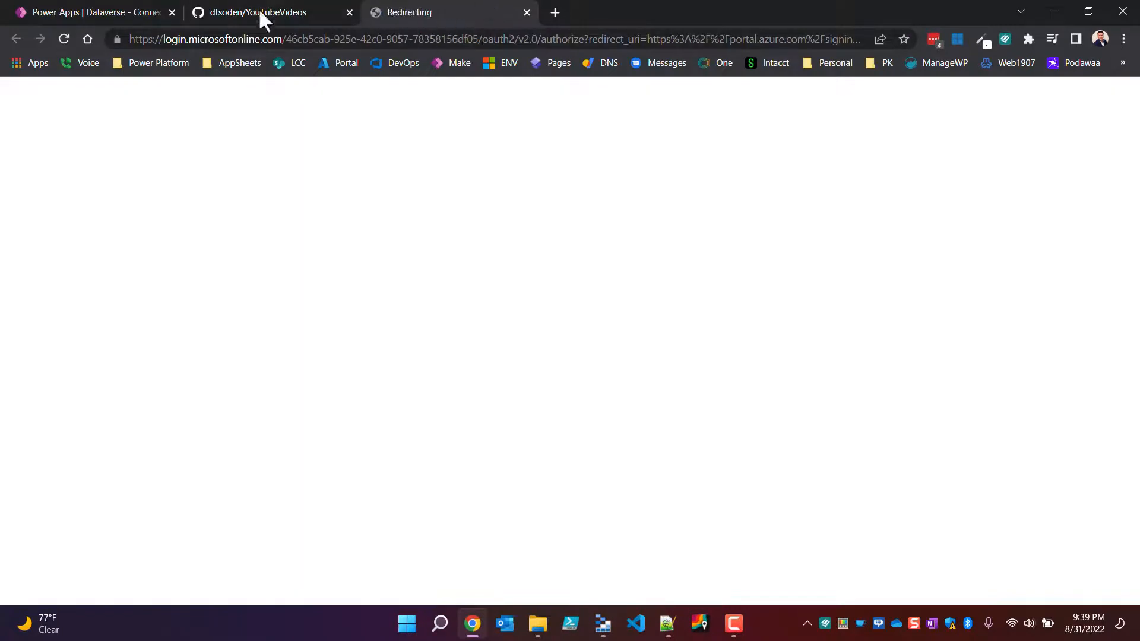
Step: Return to Power Apps and create the Azure Blob Storage connection with the entered account details
left_click(126, 12)
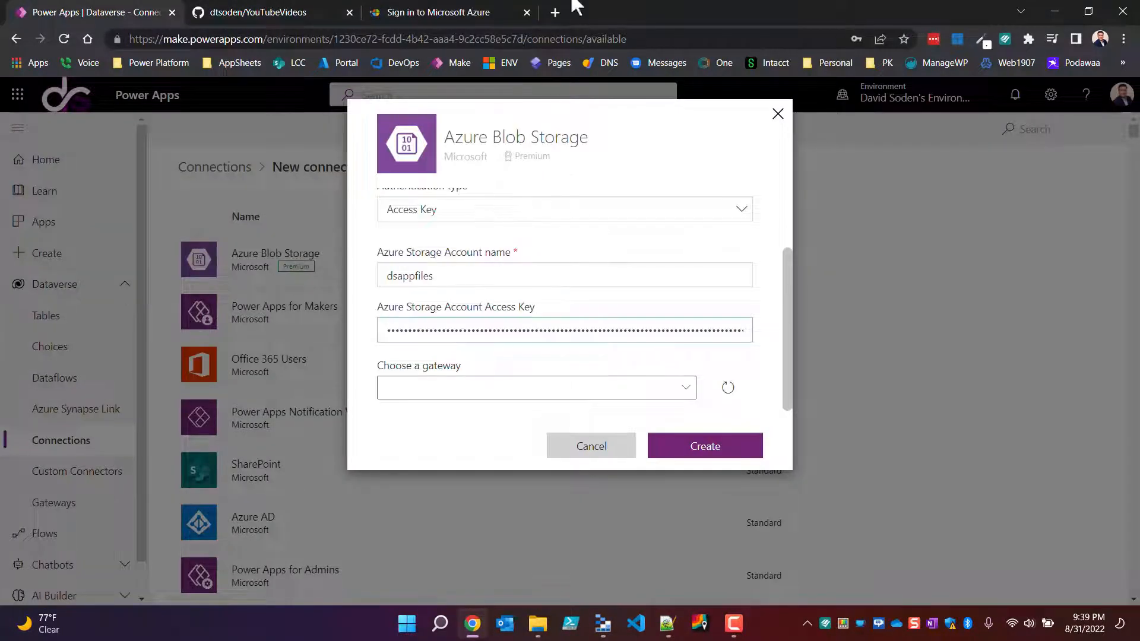
left_click(707, 449)
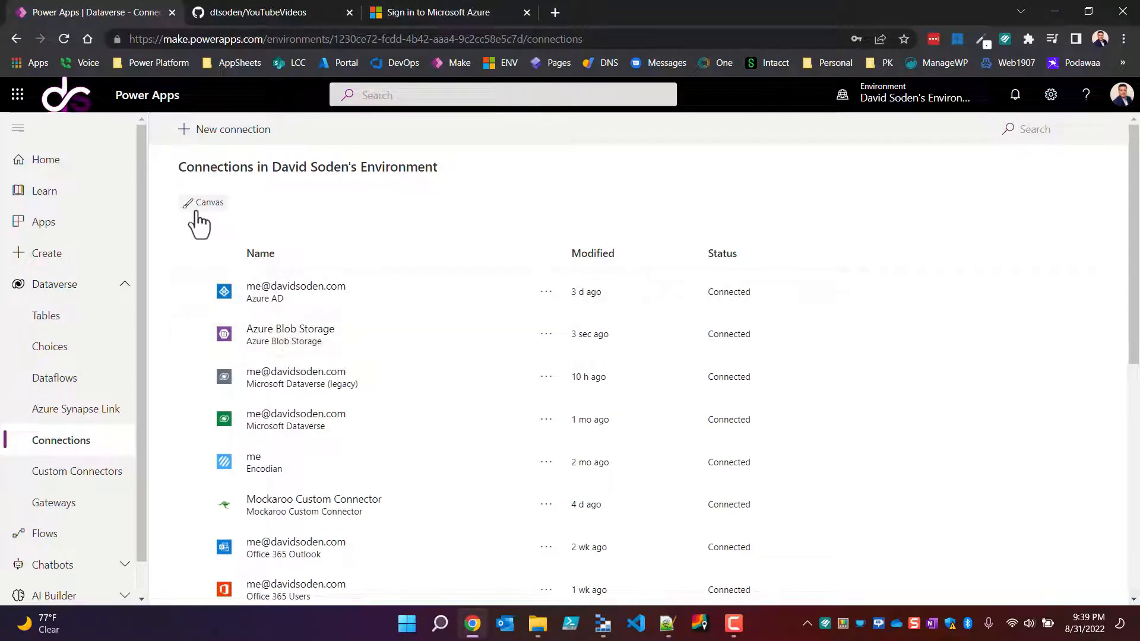
Step: Sign in to the Azure portal, view the Access keys page of the dsappfiles storage account, and close the portal
left_click(430, 13)
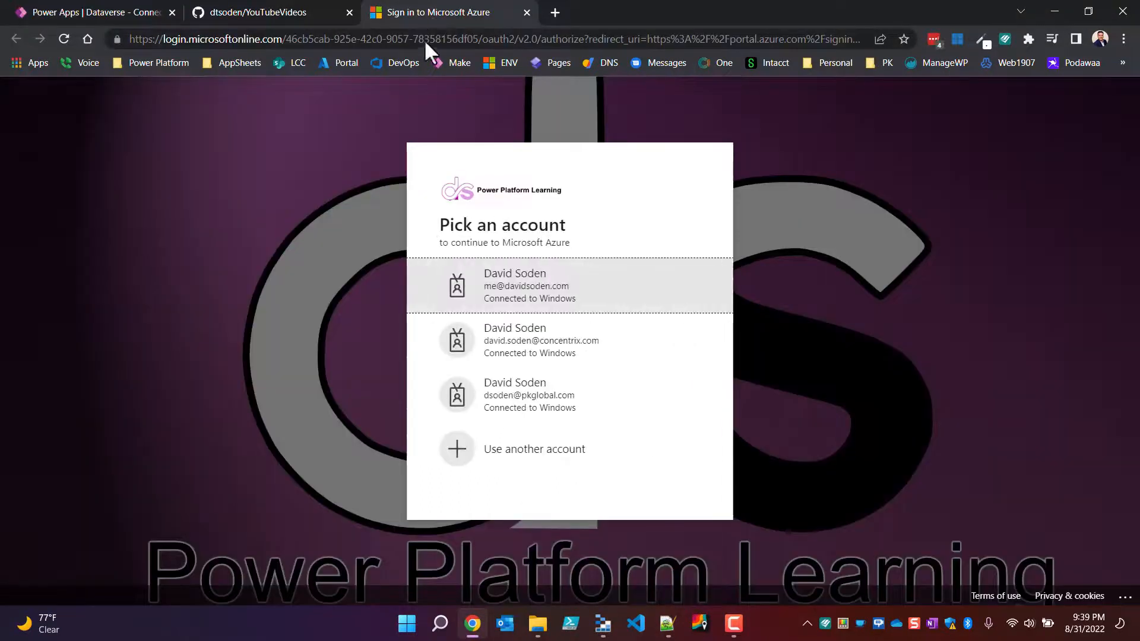
left_click(541, 290)
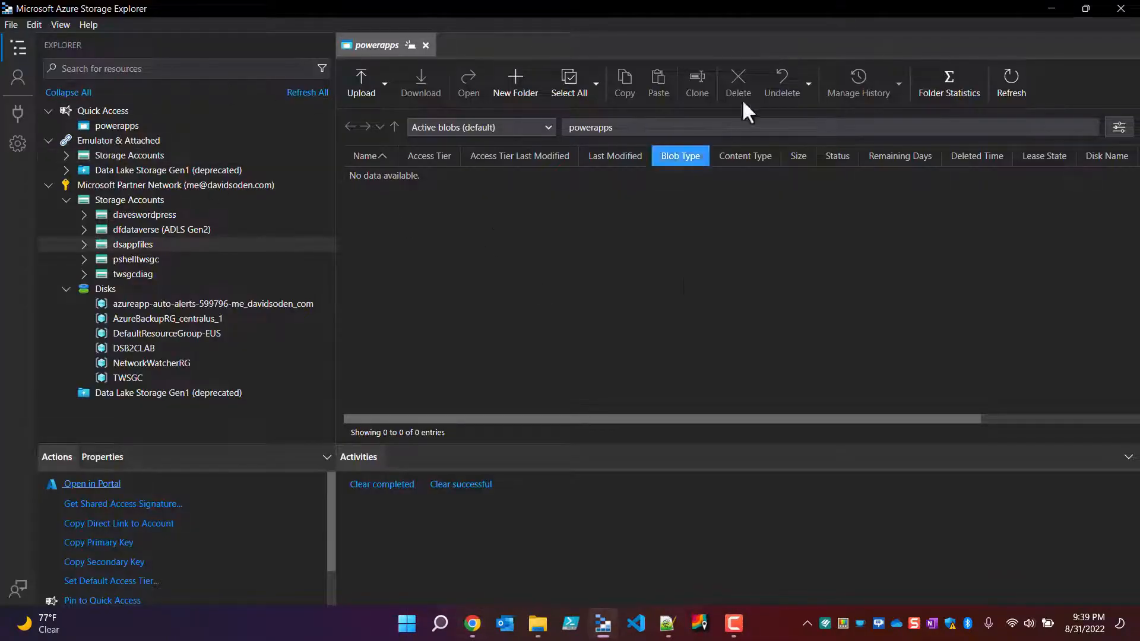
key("alt+Tab")
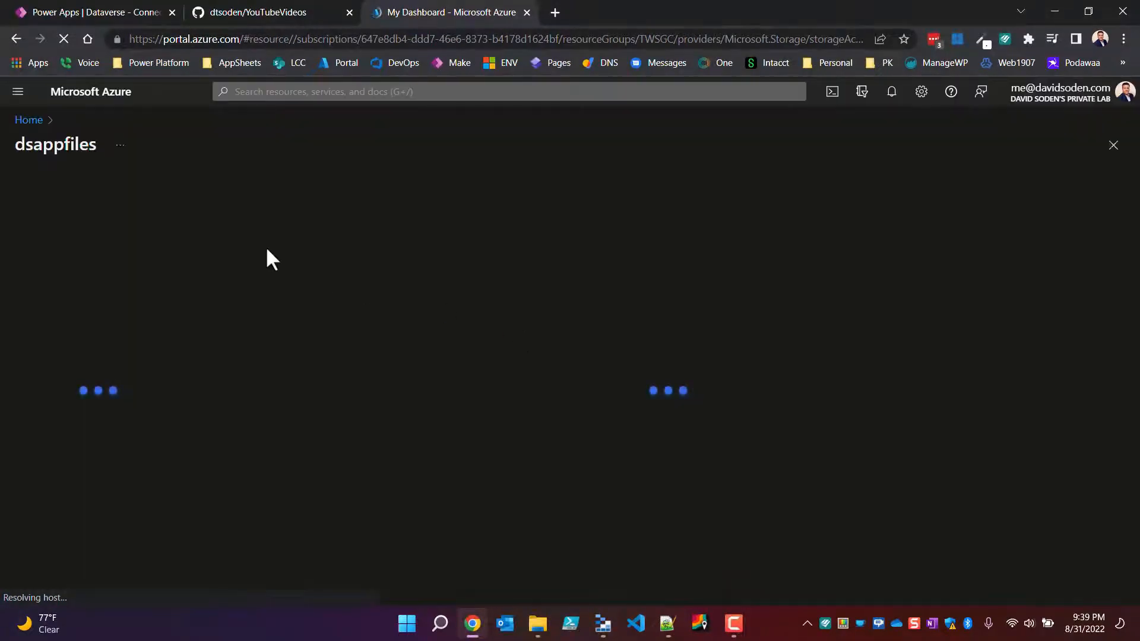
double_click(82, 144)
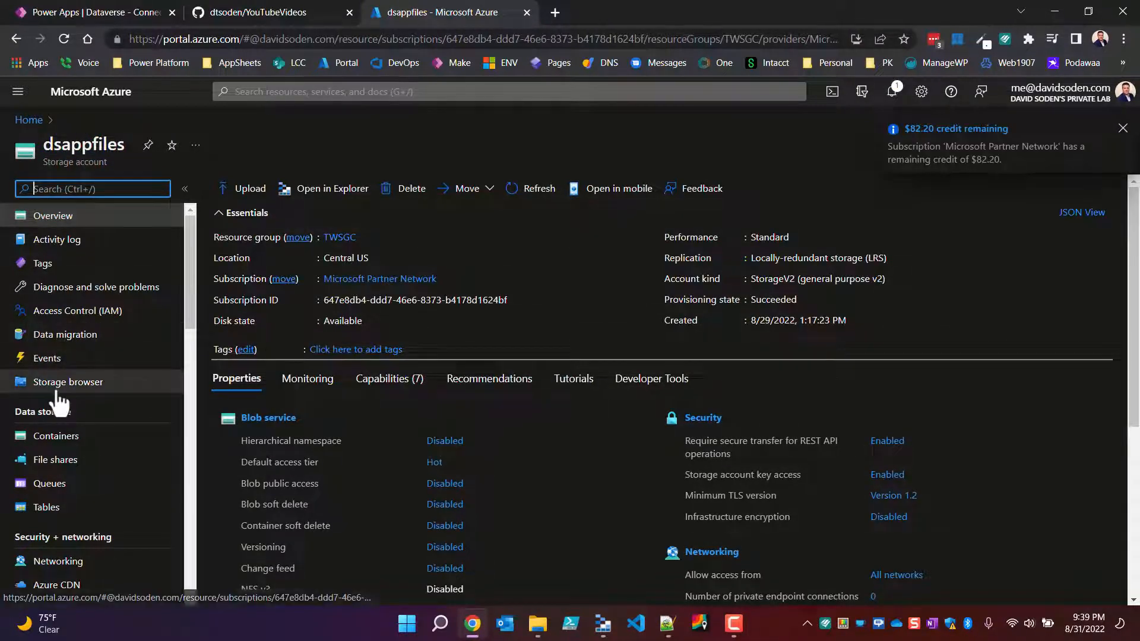
scroll(72, 437, "down", 5)
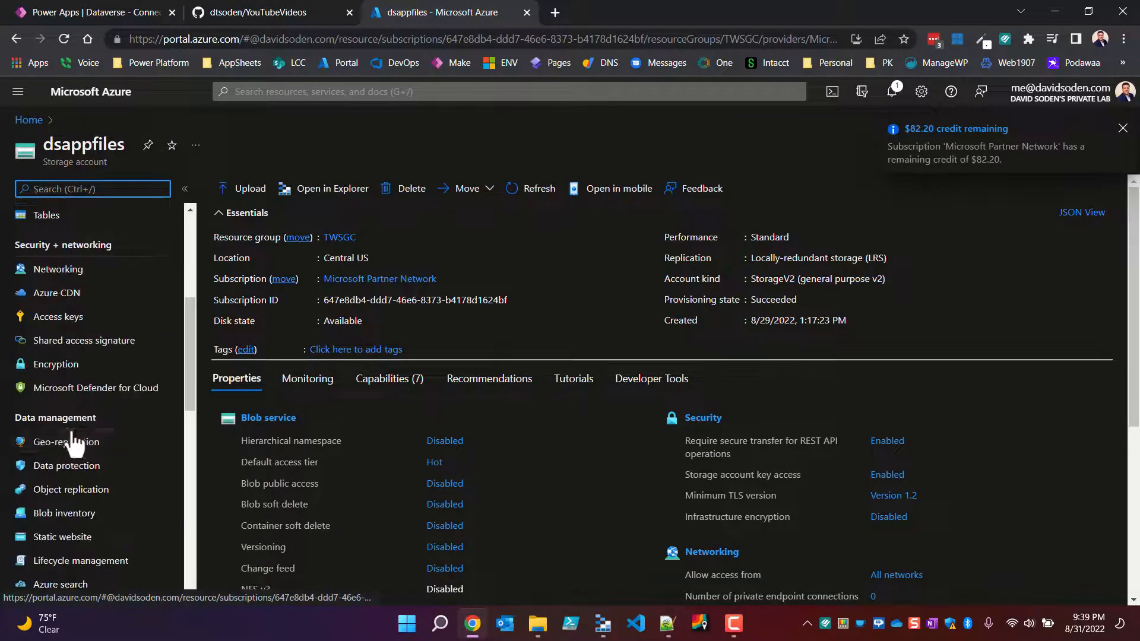
left_click(46, 320)
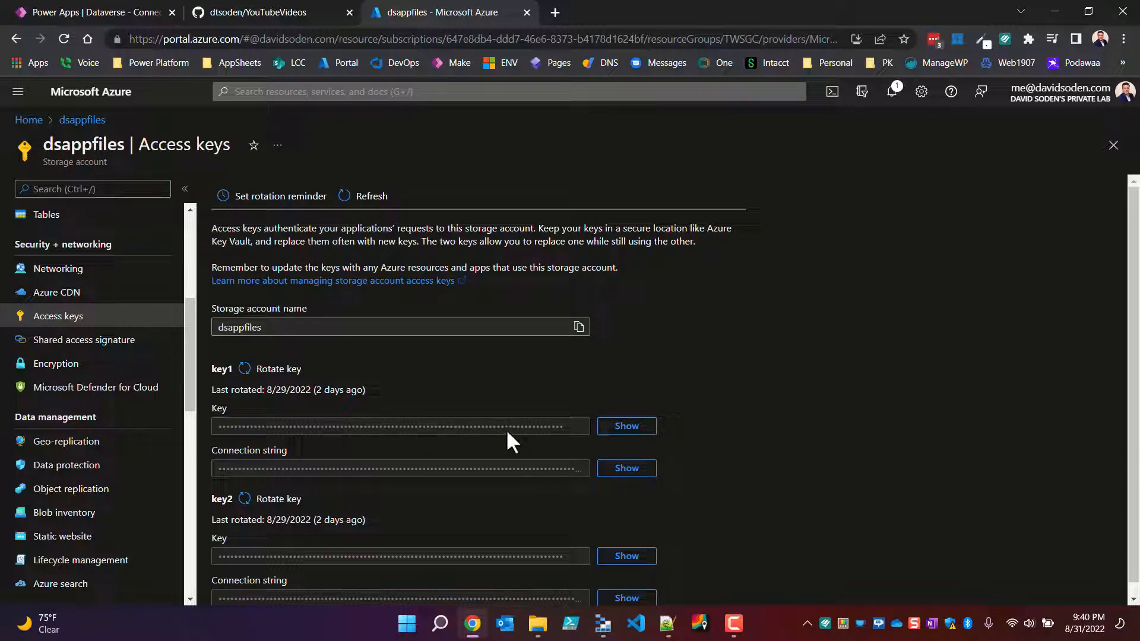
left_click(526, 13)
Step: Look over the YouTubeVideos repository on GitHub and return to the Power Apps connections
left_click(84, 13)
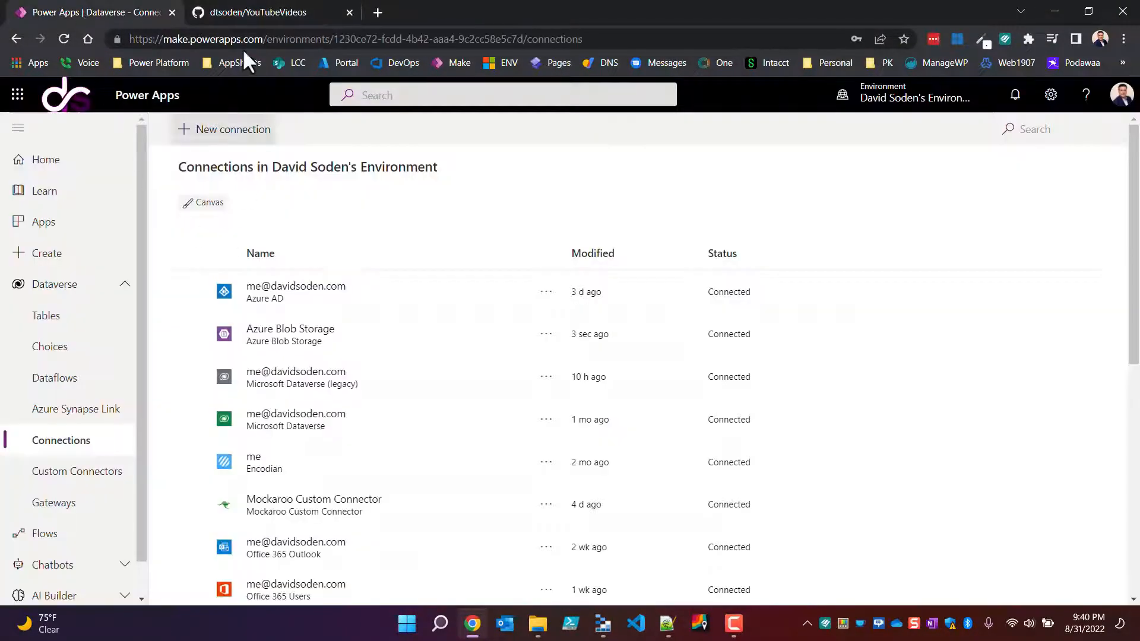
left_click(290, 12)
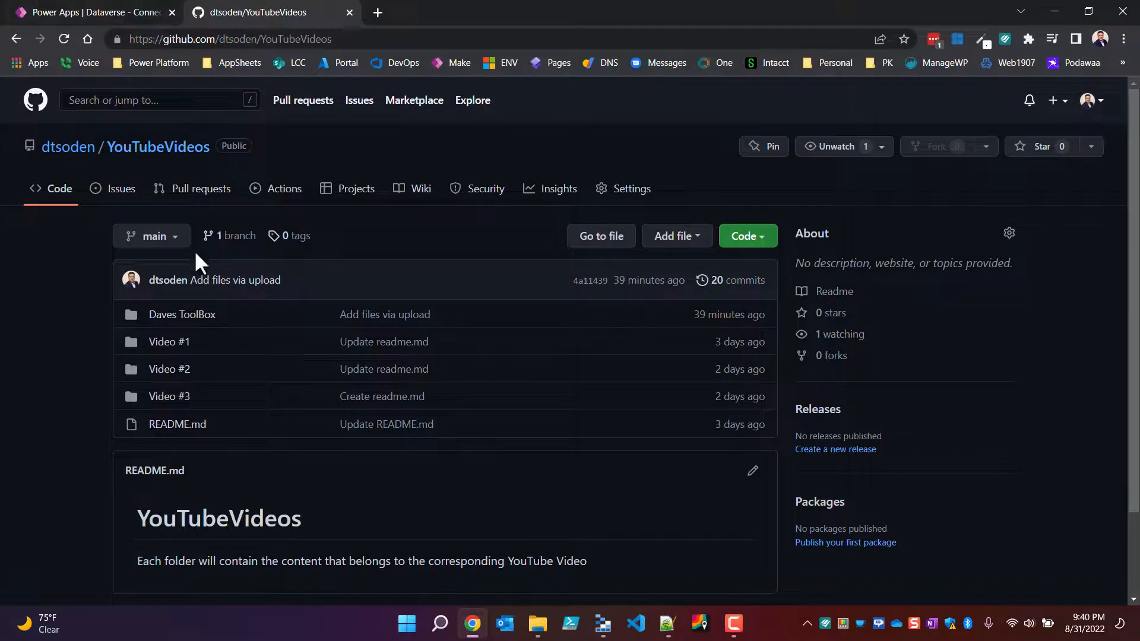
left_click(107, 8)
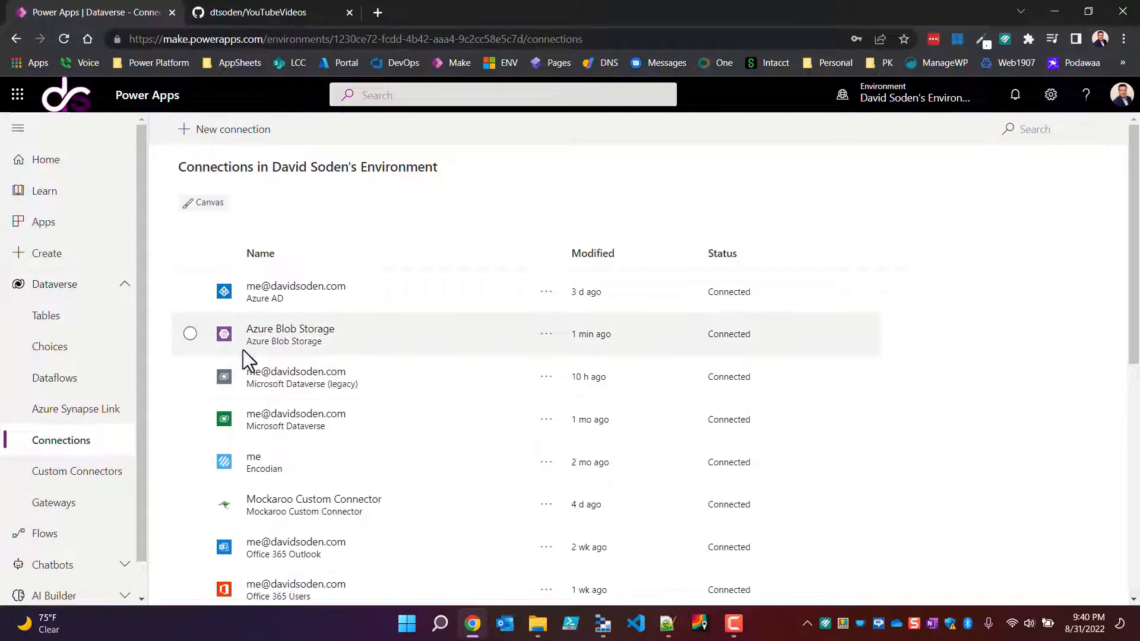
Step: Open the Daves Component ToolBox component library for editing
left_click(54, 233)
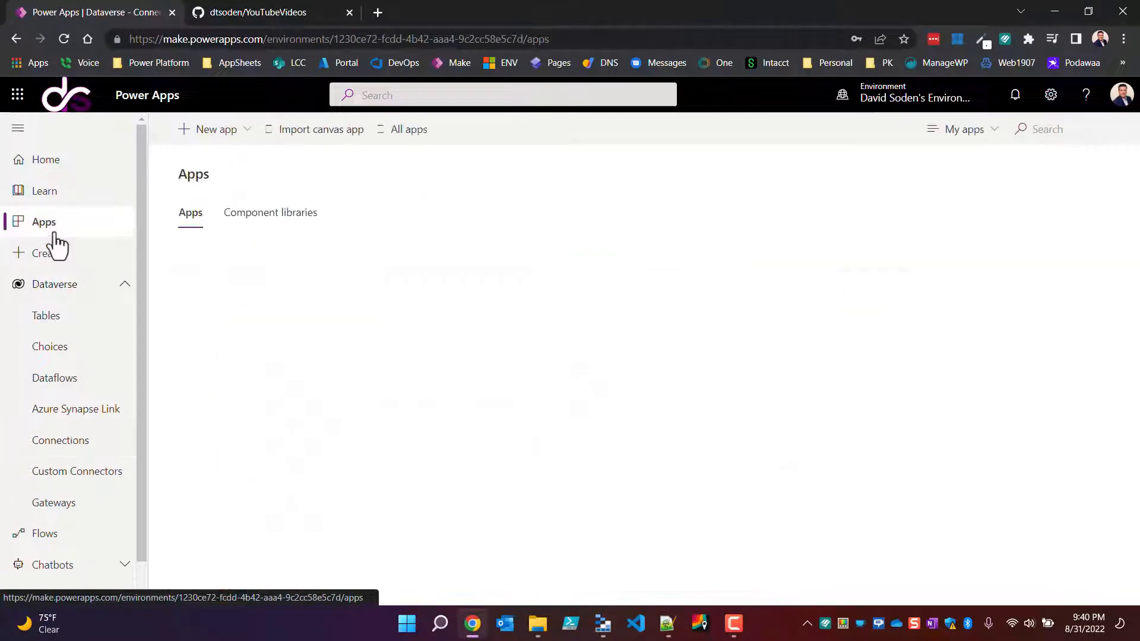
left_click(283, 233)
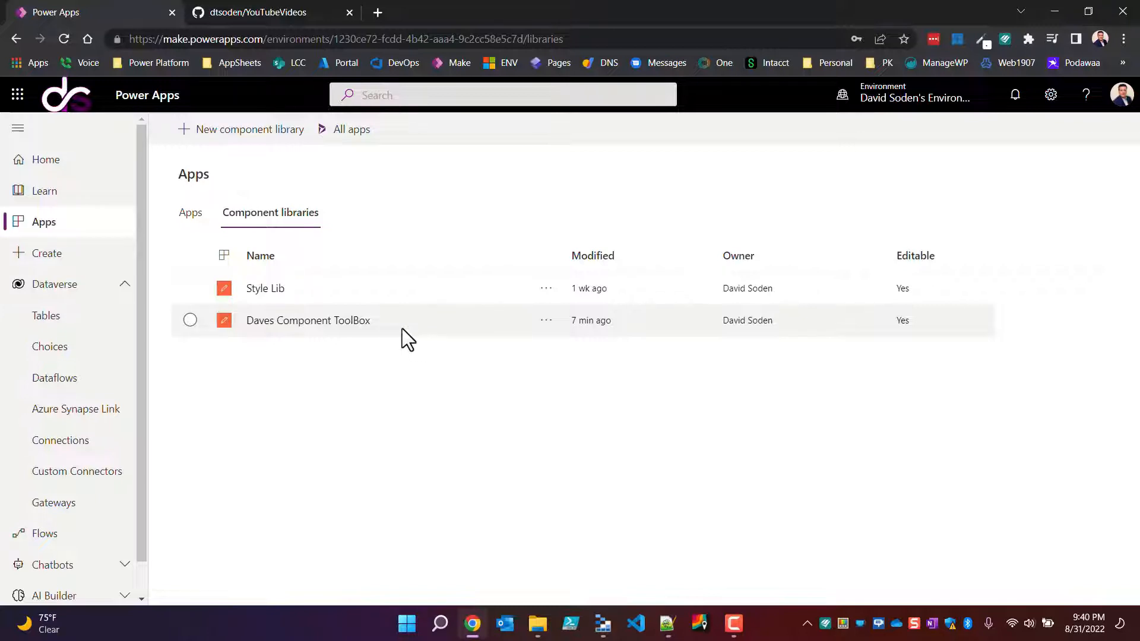
scroll(118, 518, "down", 1)
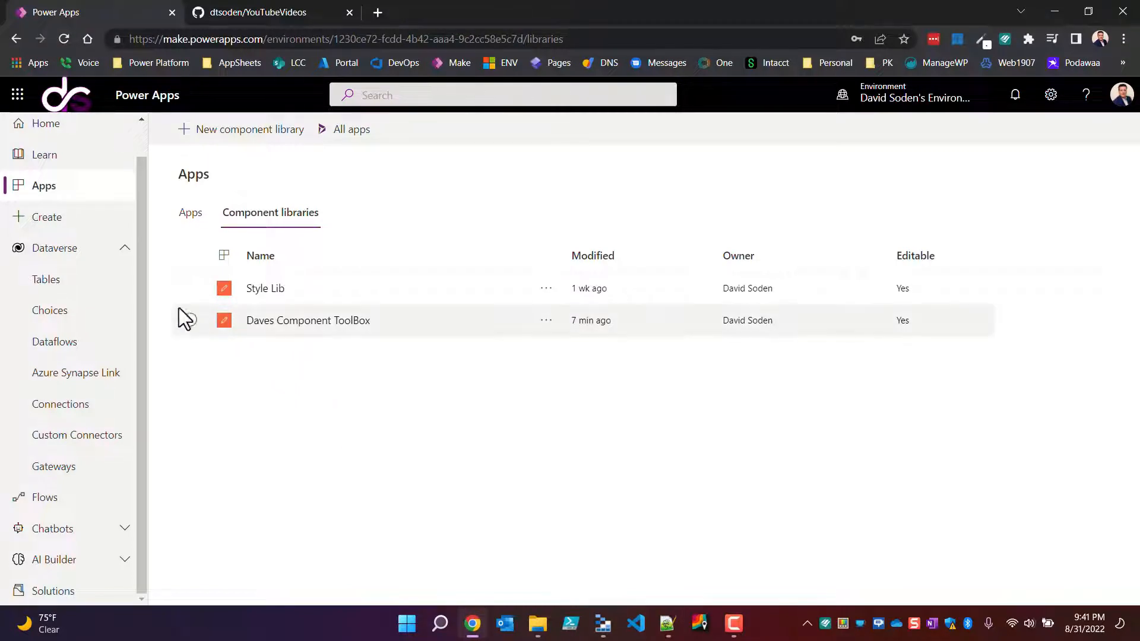
left_click(407, 323)
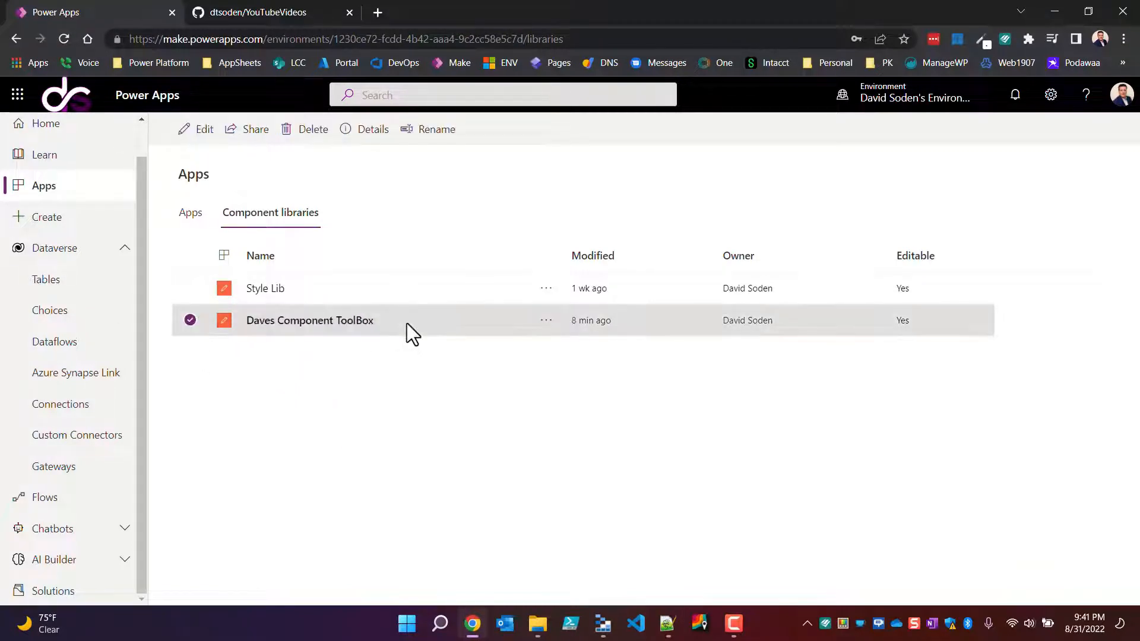
left_click(201, 132)
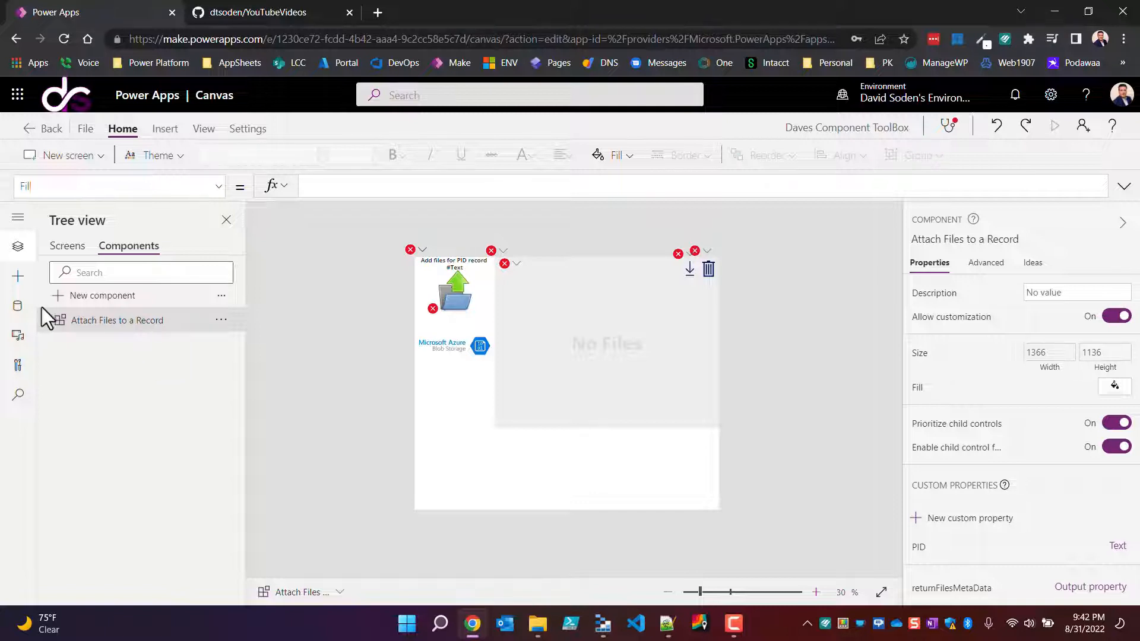
Step: Add the existing Azure Blob Storage connection as a data source in the component library
left_click(18, 307)
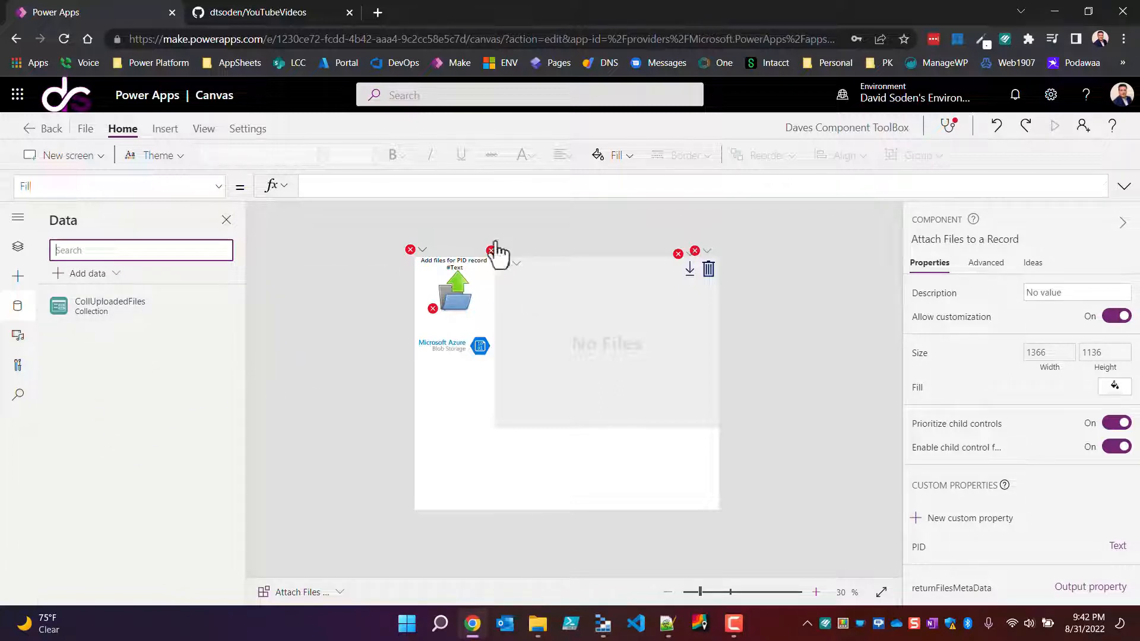
left_click(18, 309)
left_click(25, 312)
left_click(94, 274)
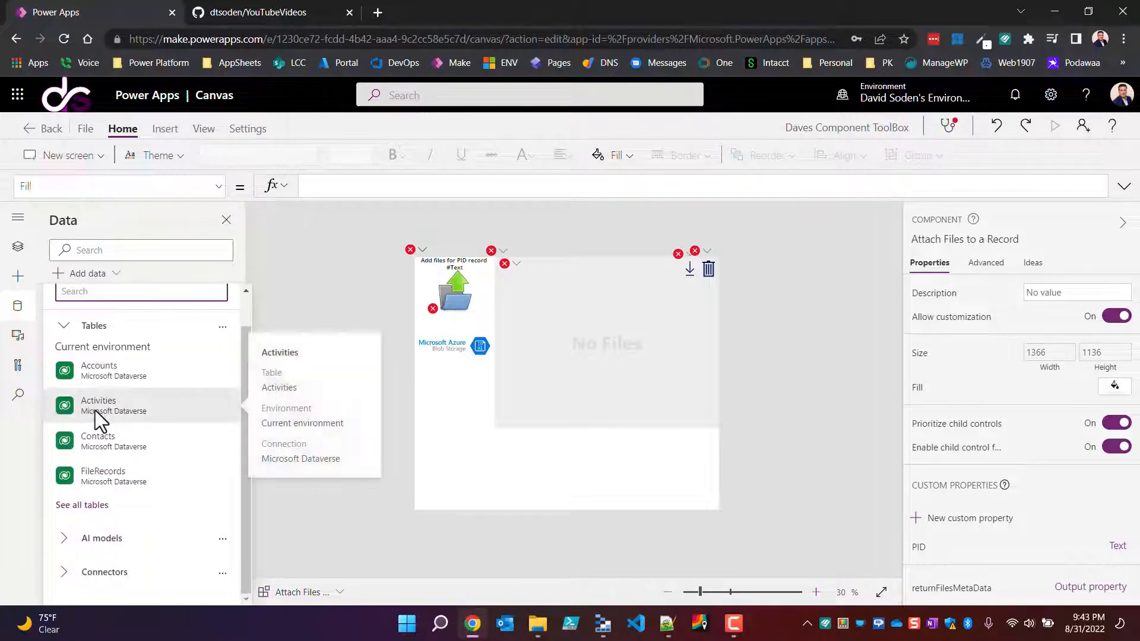
left_click(61, 576)
scroll(83, 553, "down", 3)
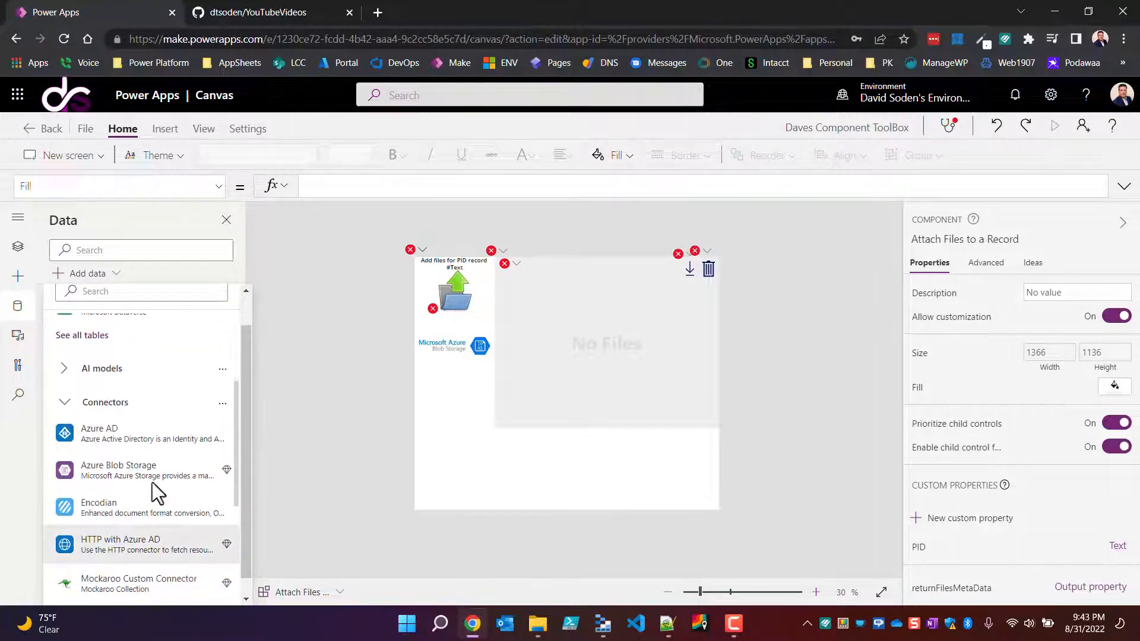
left_click(151, 471)
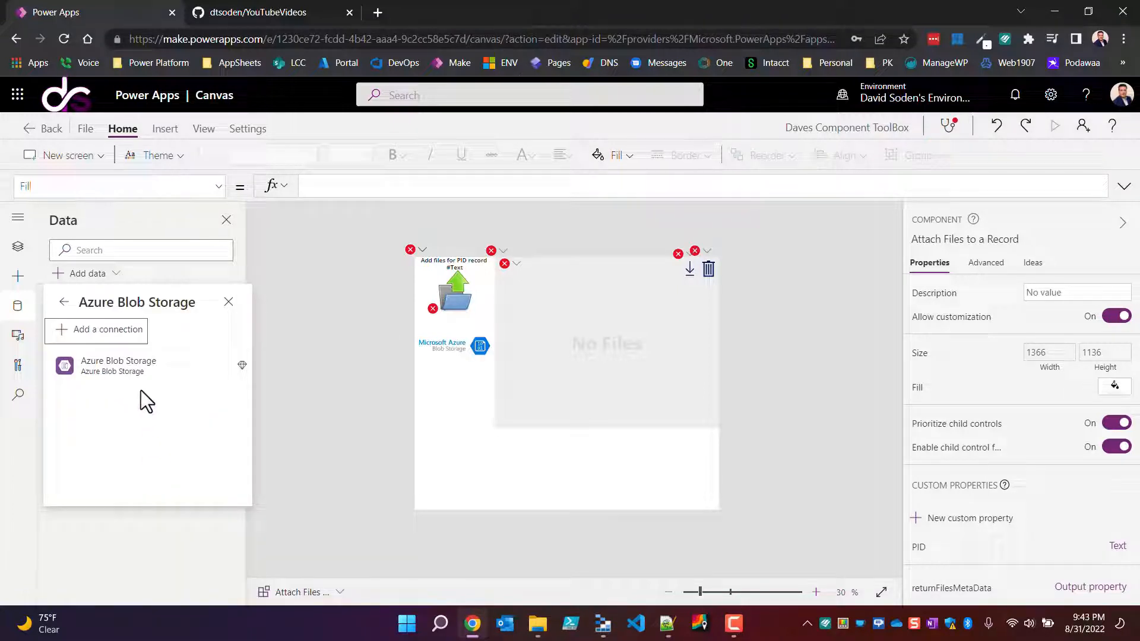
left_click(145, 367)
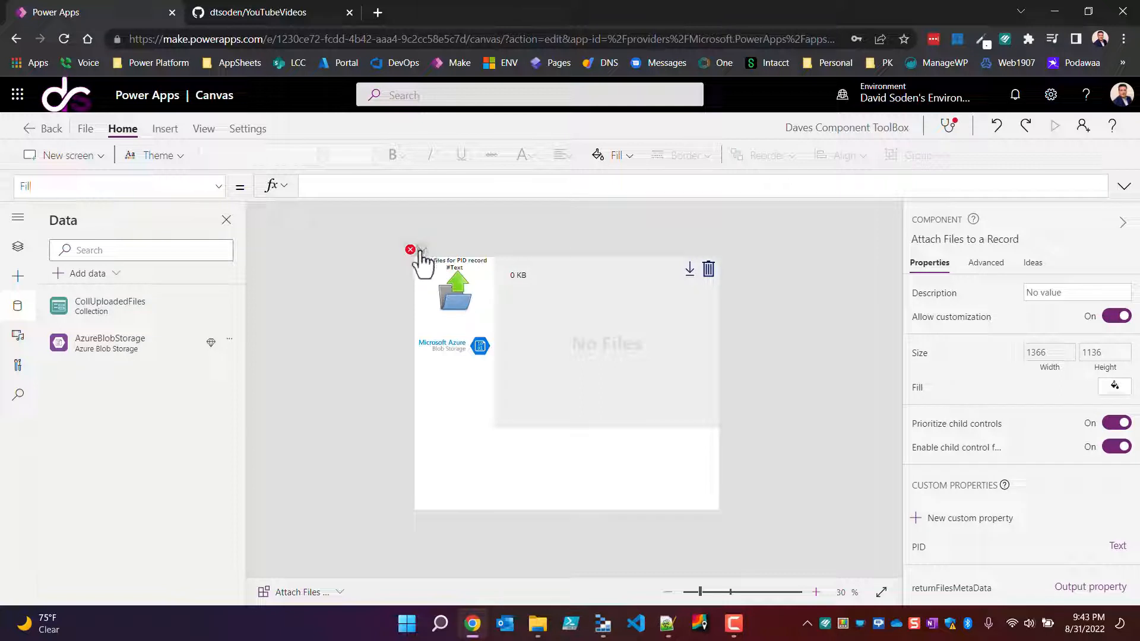
mouse_move(419, 252)
left_click(226, 343)
left_click(120, 361)
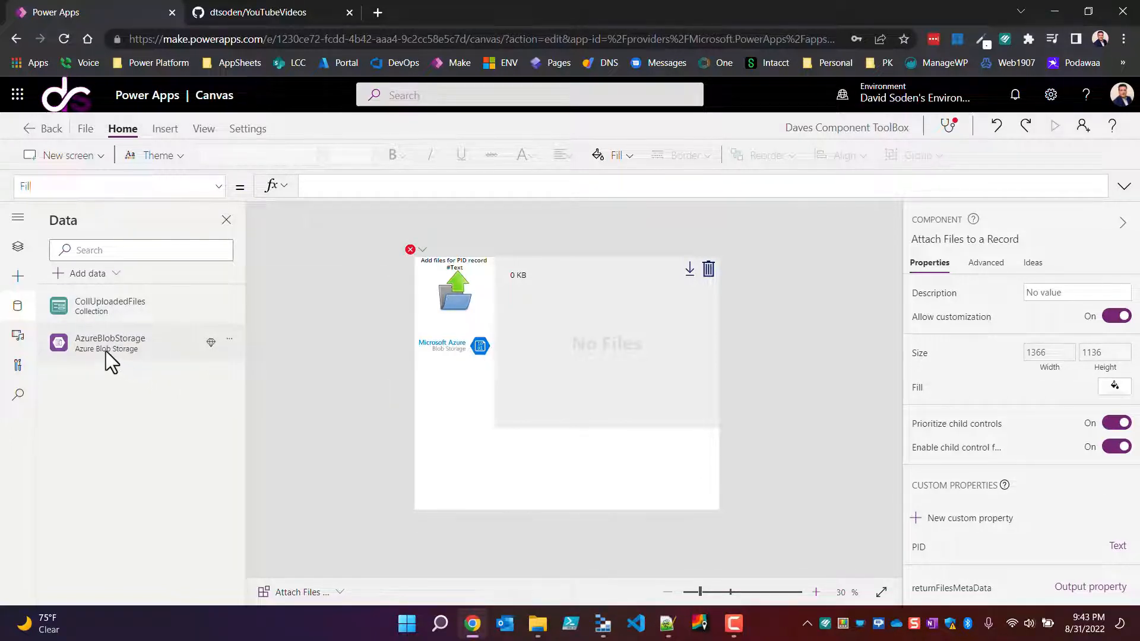
left_click(229, 340)
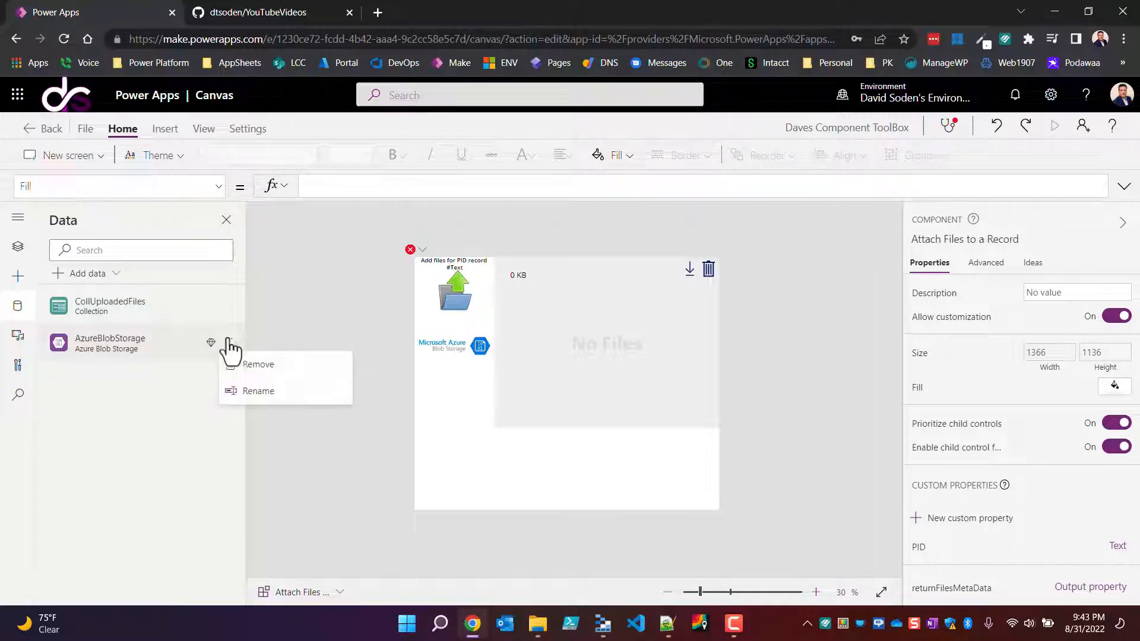
left_click(262, 397)
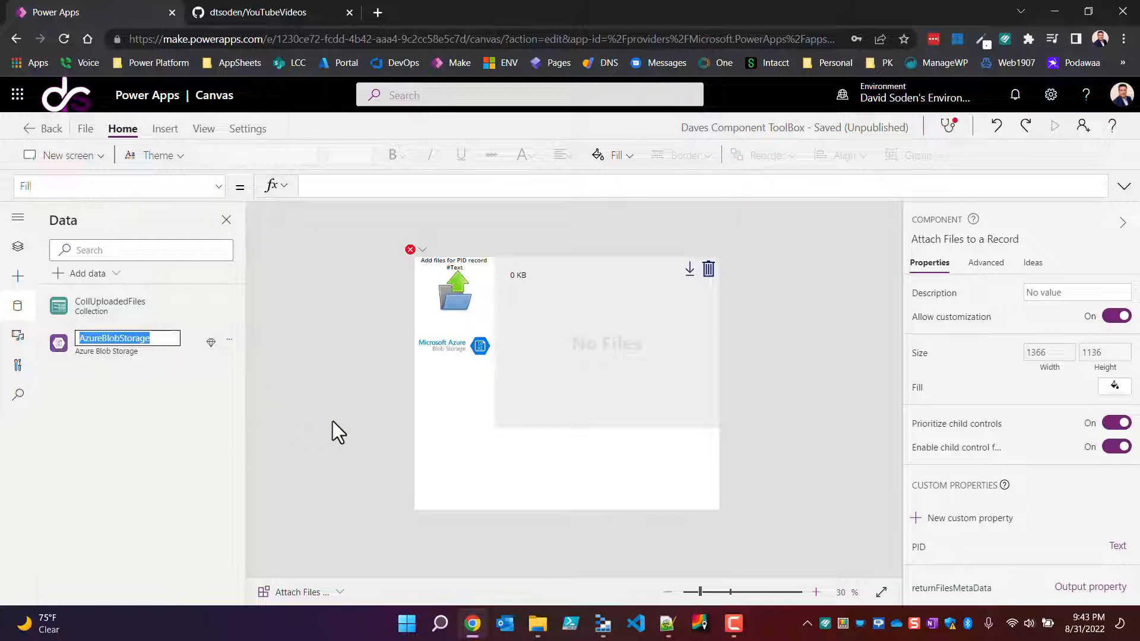
mouse_move(137, 348)
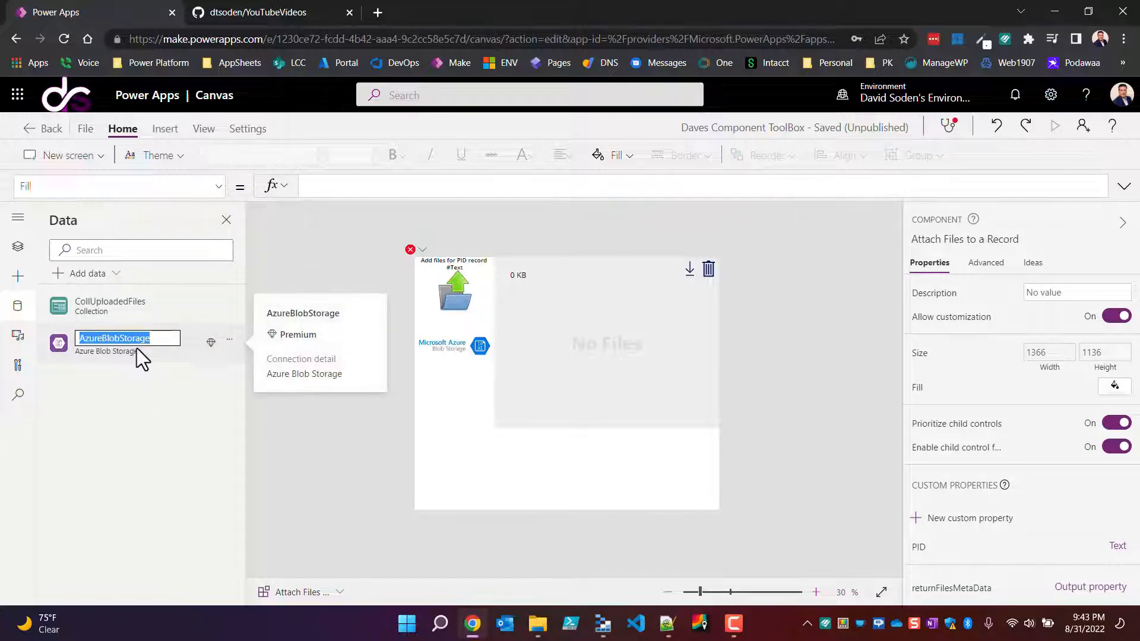
left_click(207, 352)
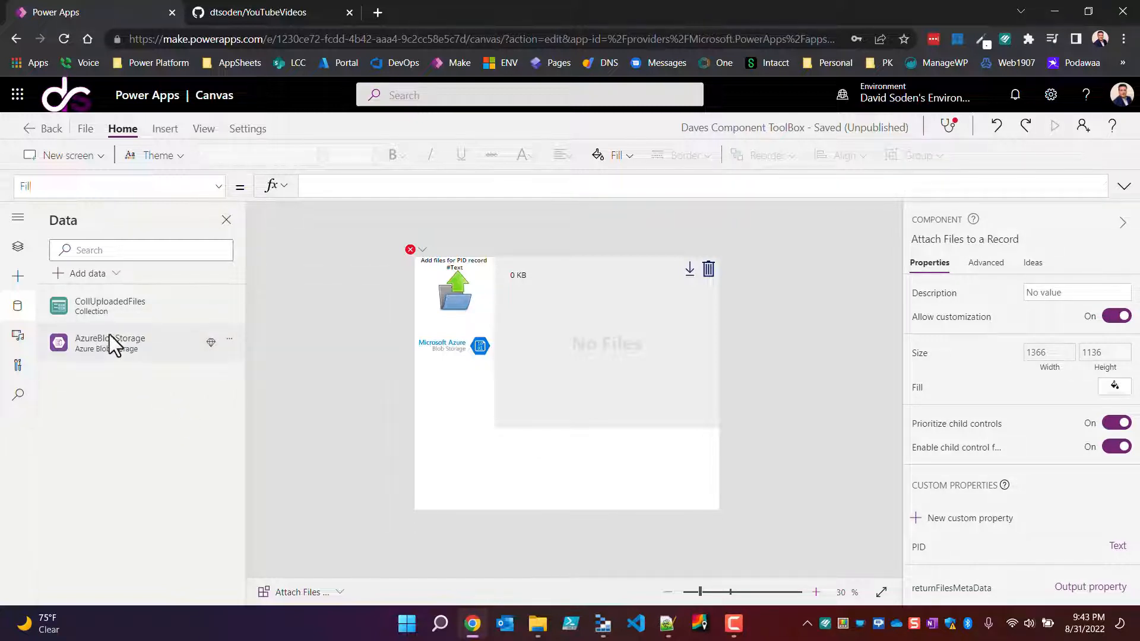
Step: Copy the Azure Blob Storage data source's name and search the component library for every use of AzureBlobStorage
left_click(229, 340)
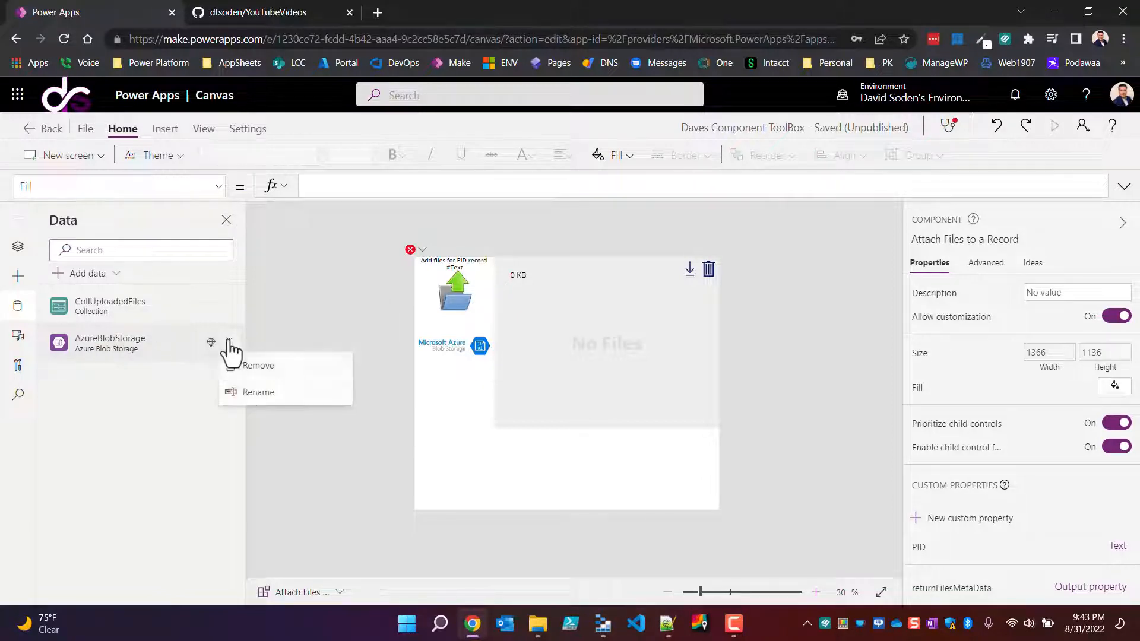
left_click(256, 396)
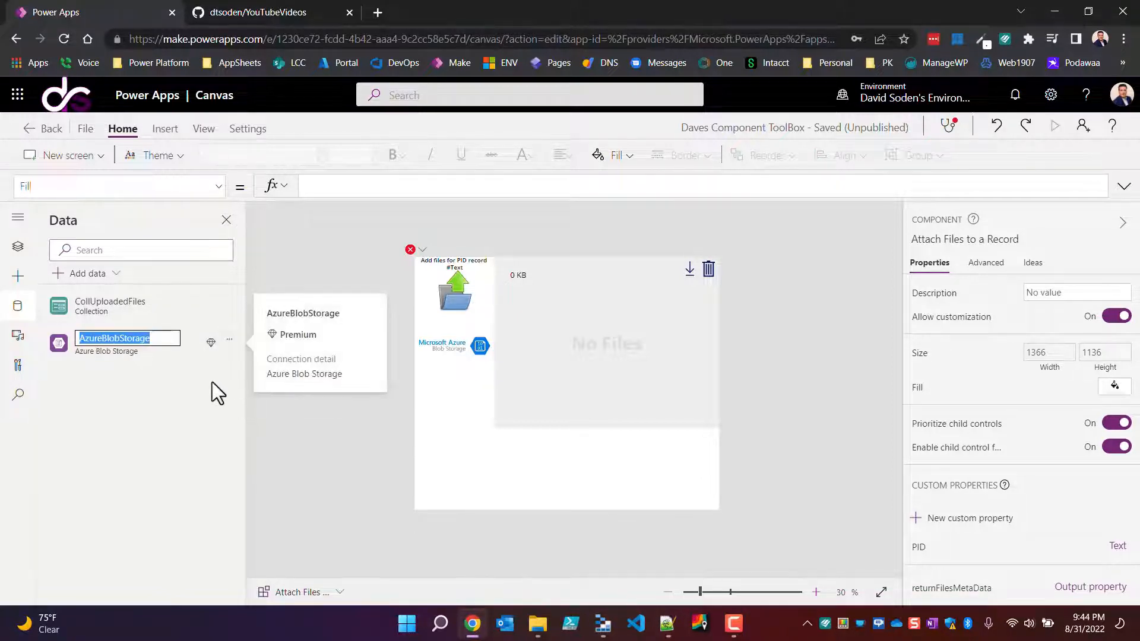
key("ctrl+x")
key("ctrl+v")
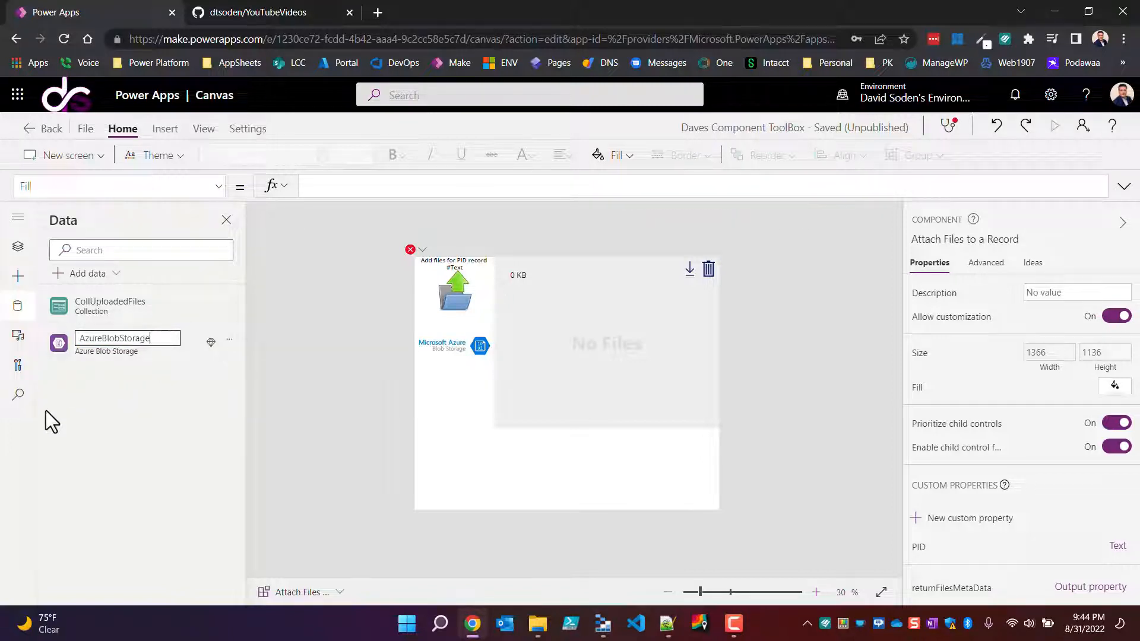
left_click(18, 394)
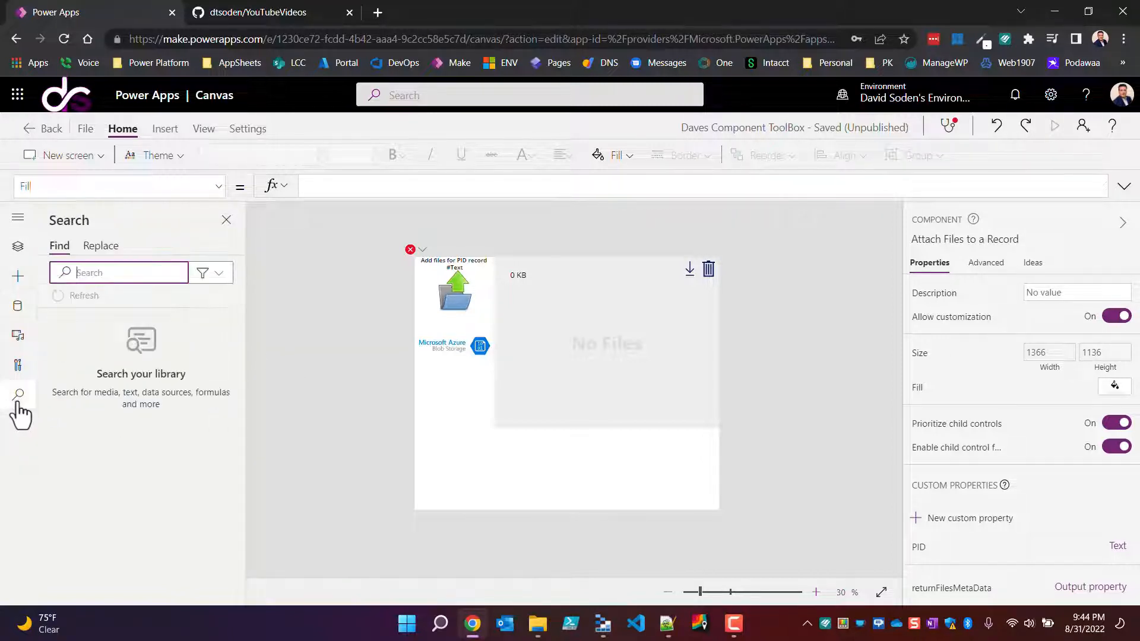
key("ctrl+v")
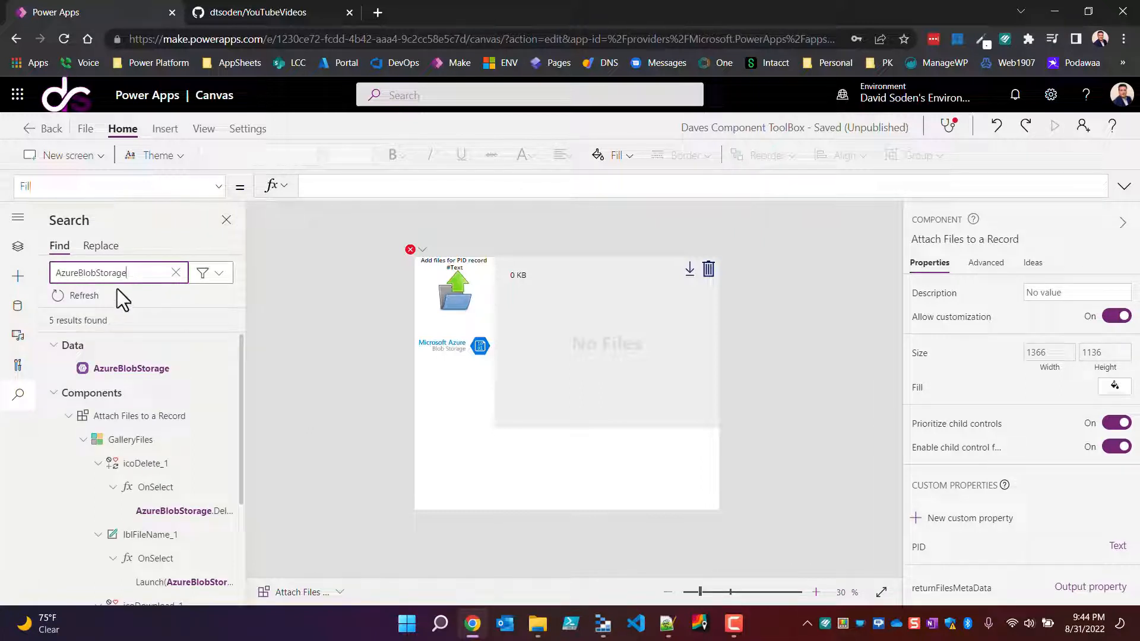
scroll(147, 491, "down", 1)
scroll(149, 496, "down", 3)
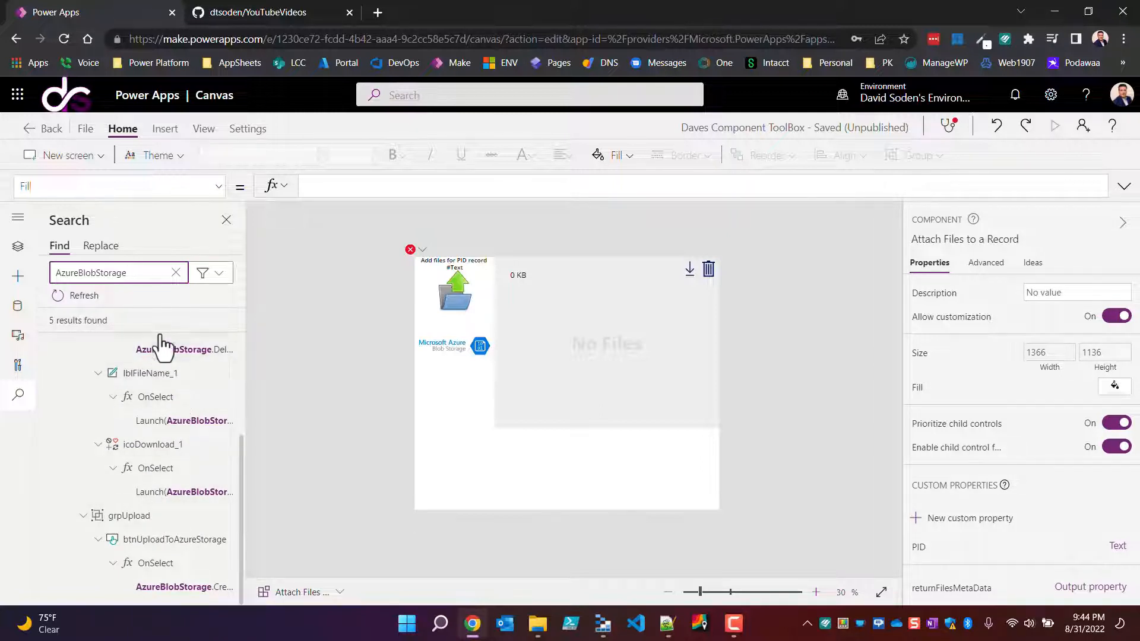
scroll(163, 347, "up", 4)
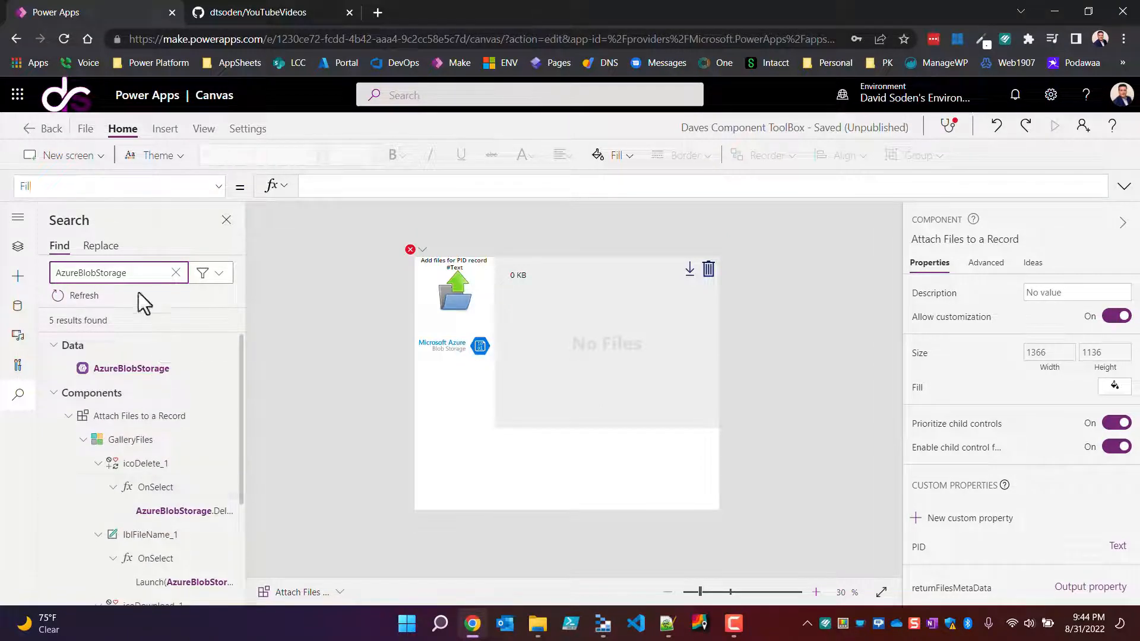
left_click(101, 246)
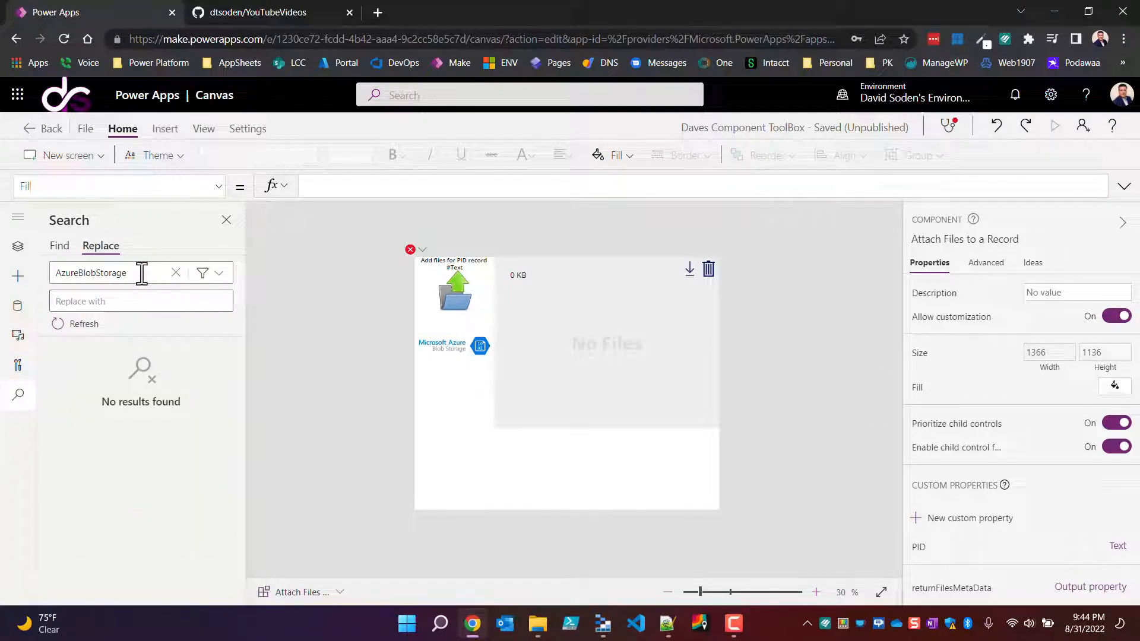
double_click(141, 274)
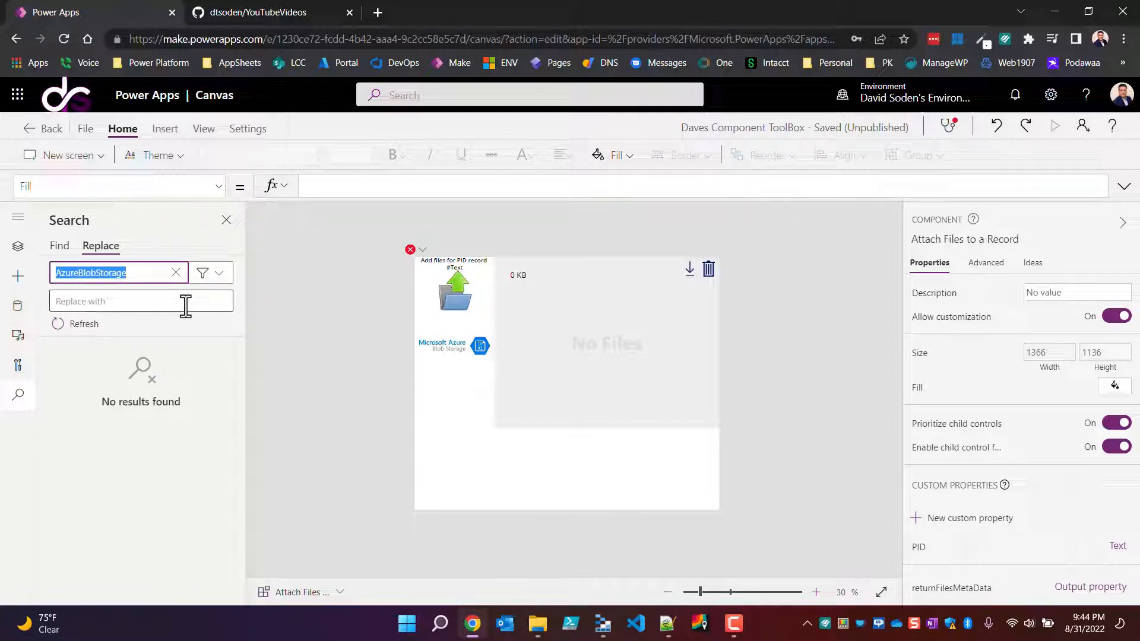
left_click(162, 305)
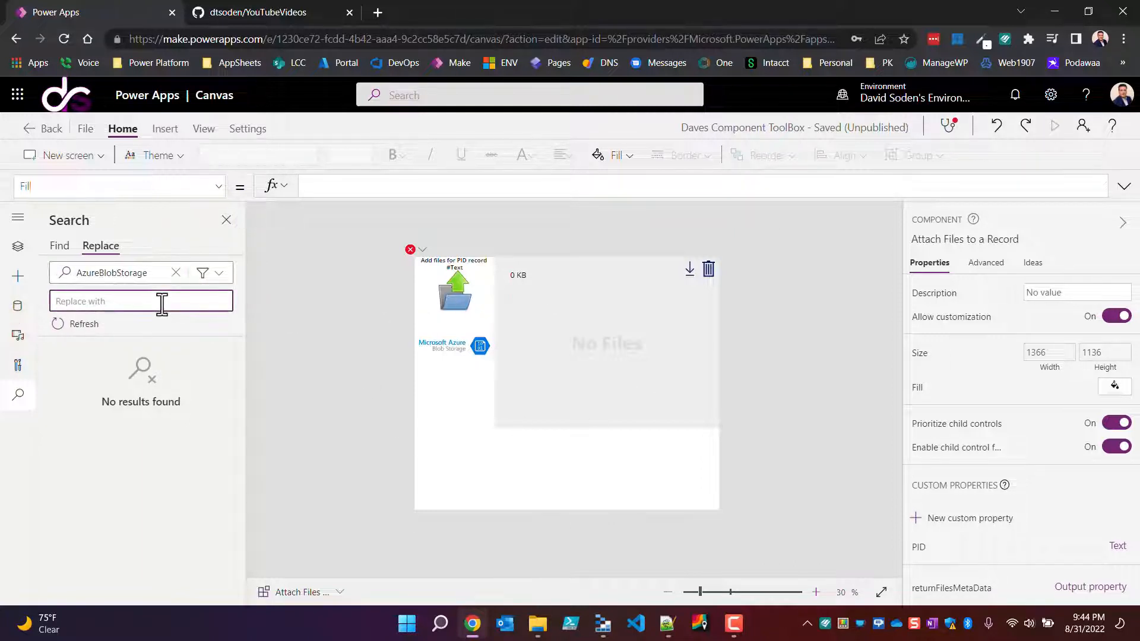
key("ctrl+v")
type("33")
left_click_drag(161, 302, 55, 302)
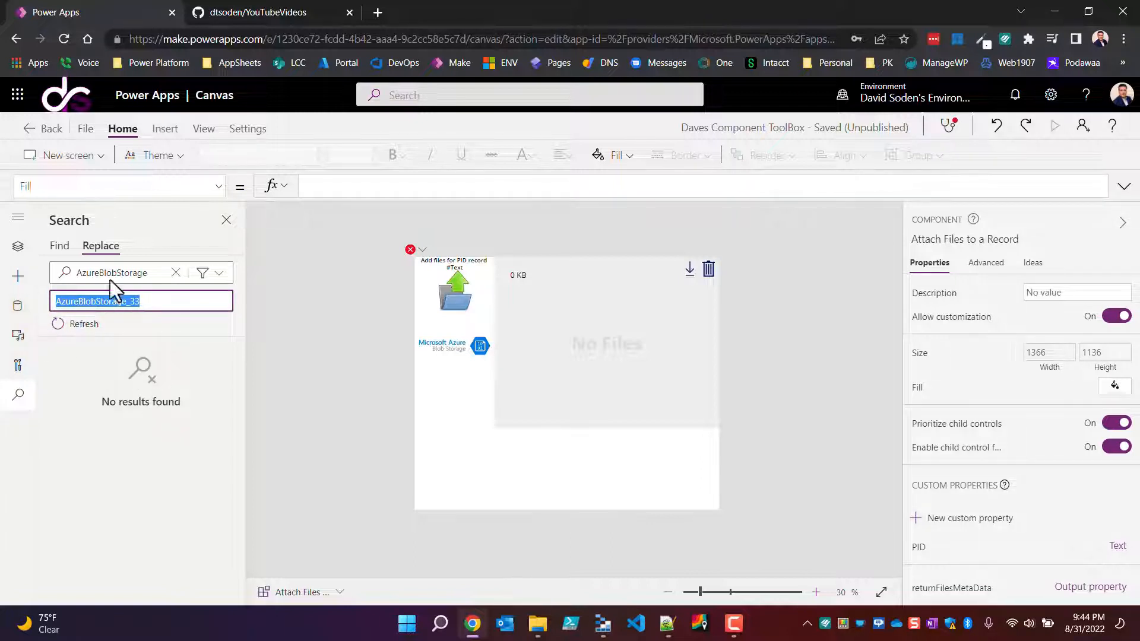
left_click(17, 306)
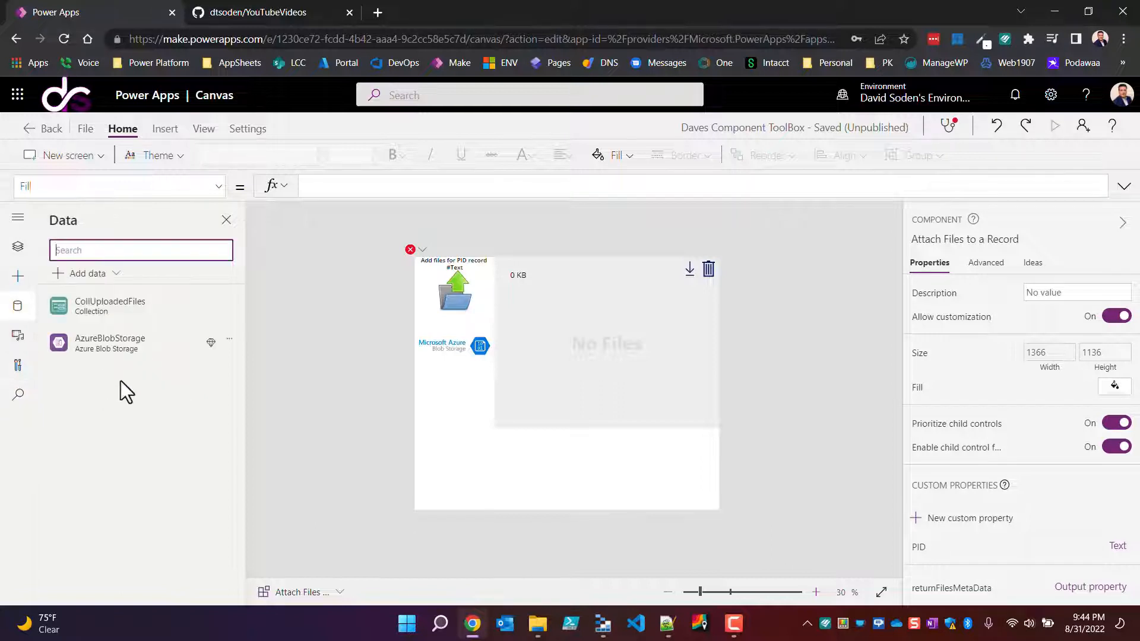
mouse_move(119, 343)
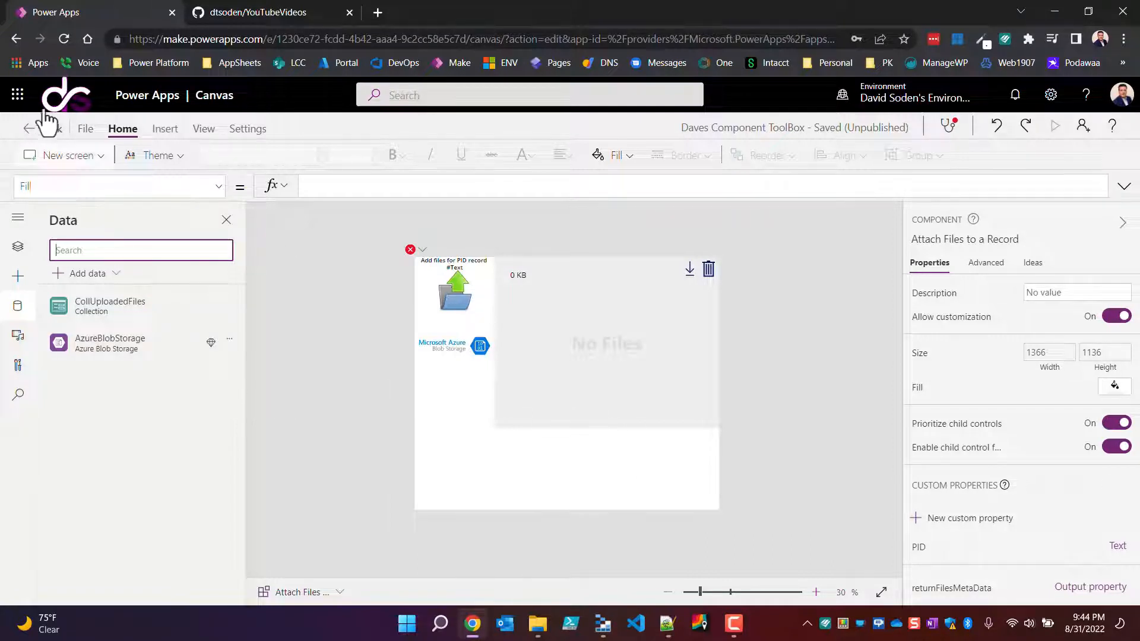
Step: Save and publish the current version of the Daves Component ToolBox library, and leave its editor
left_click(82, 131)
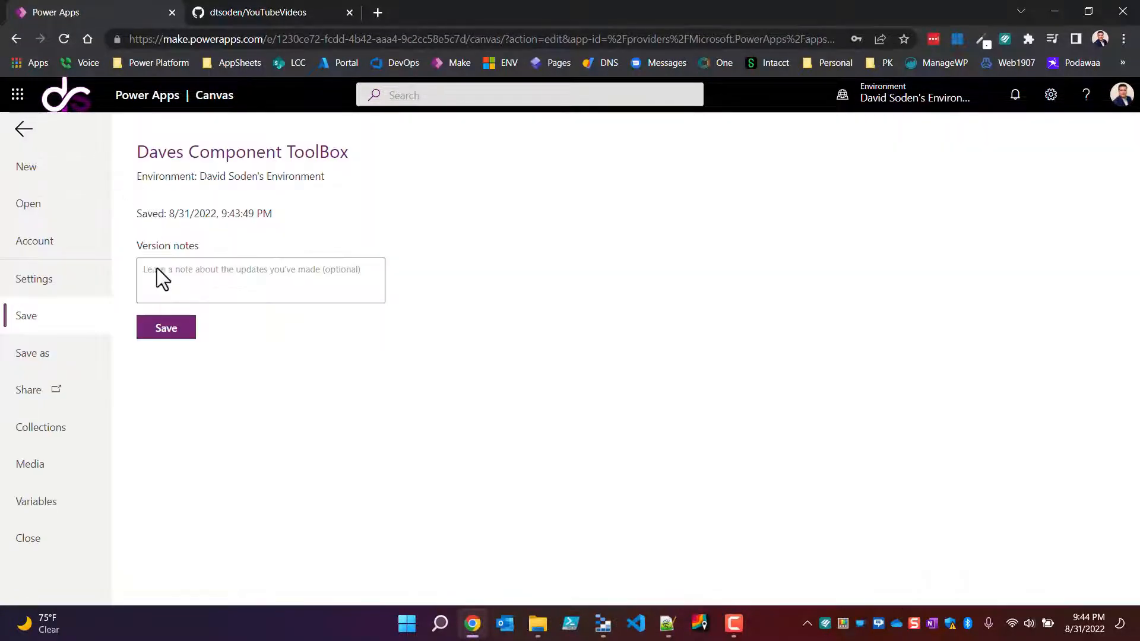
left_click(162, 335)
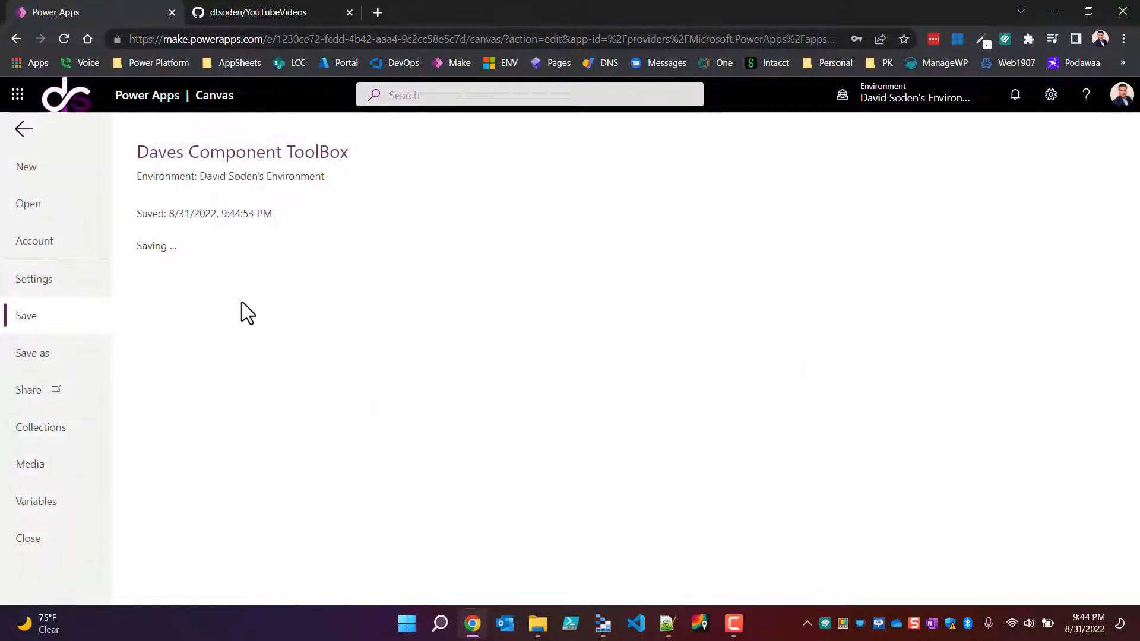
left_click(216, 291)
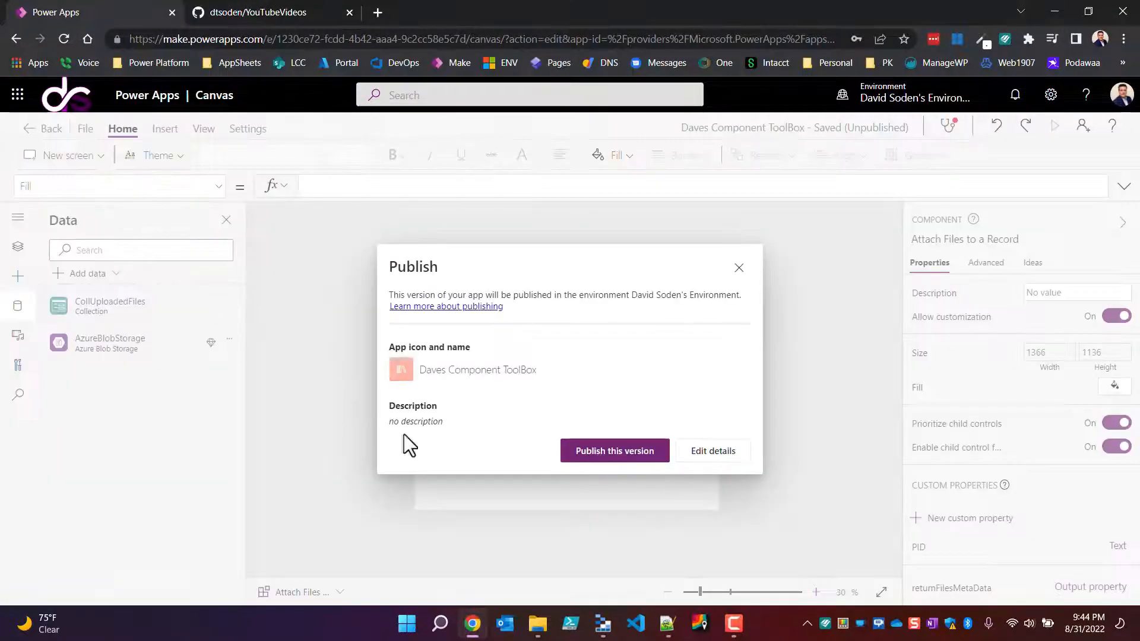
left_click(601, 462)
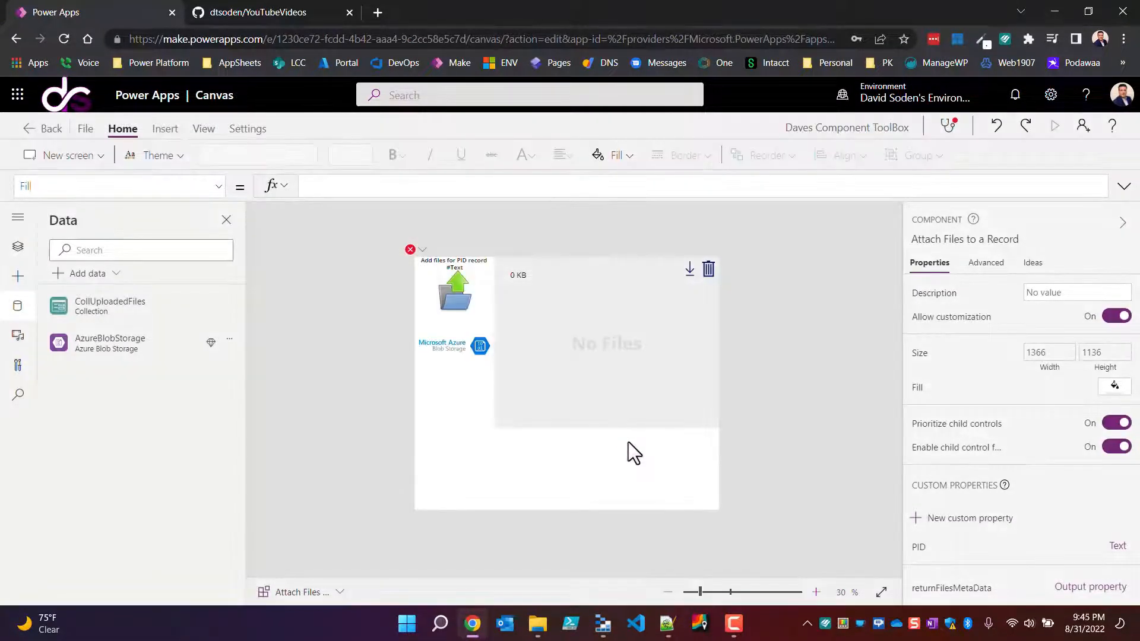
left_click(45, 126)
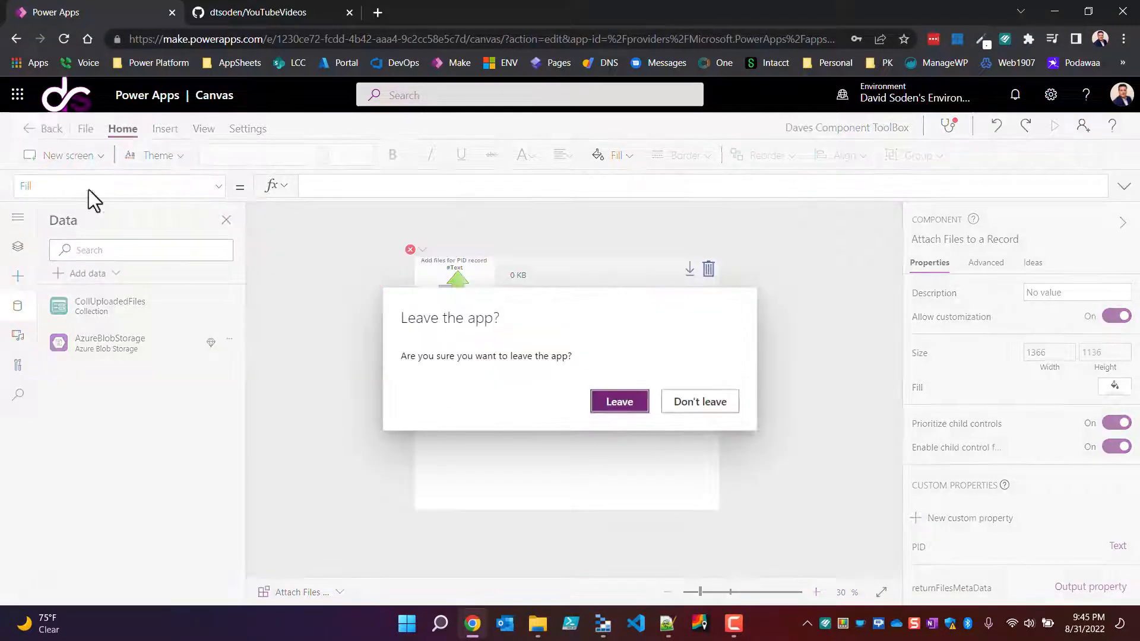
left_click(622, 404)
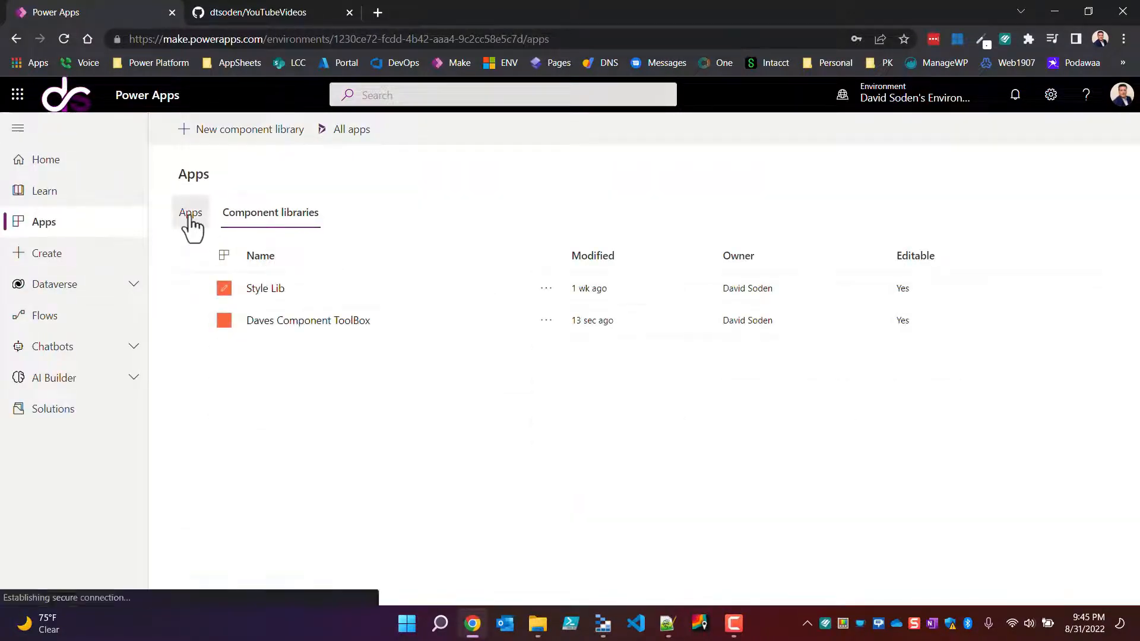
Step: Create a blank canvas app named Example in Tablet format
left_click(190, 214)
left_click(207, 134)
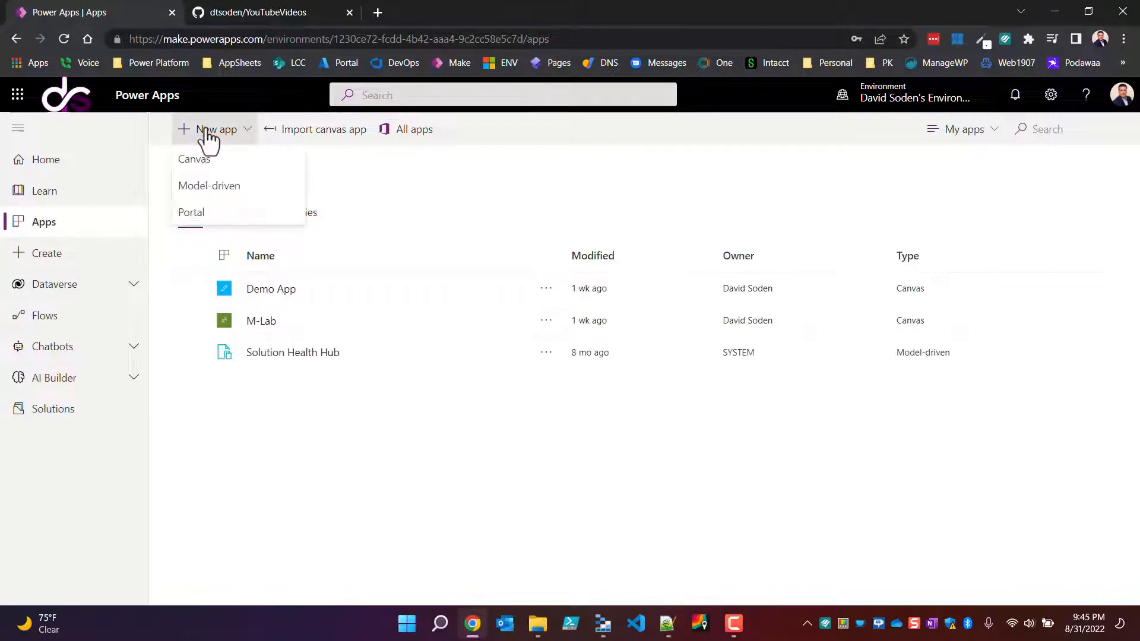
left_click(213, 158)
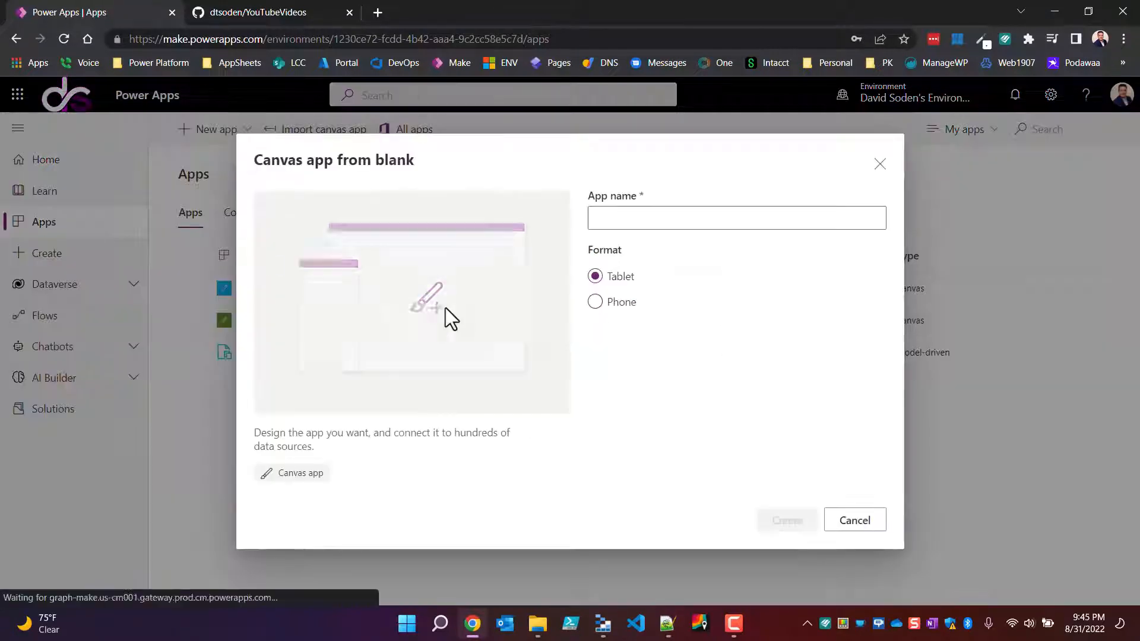
left_click(631, 218)
type("Ex")
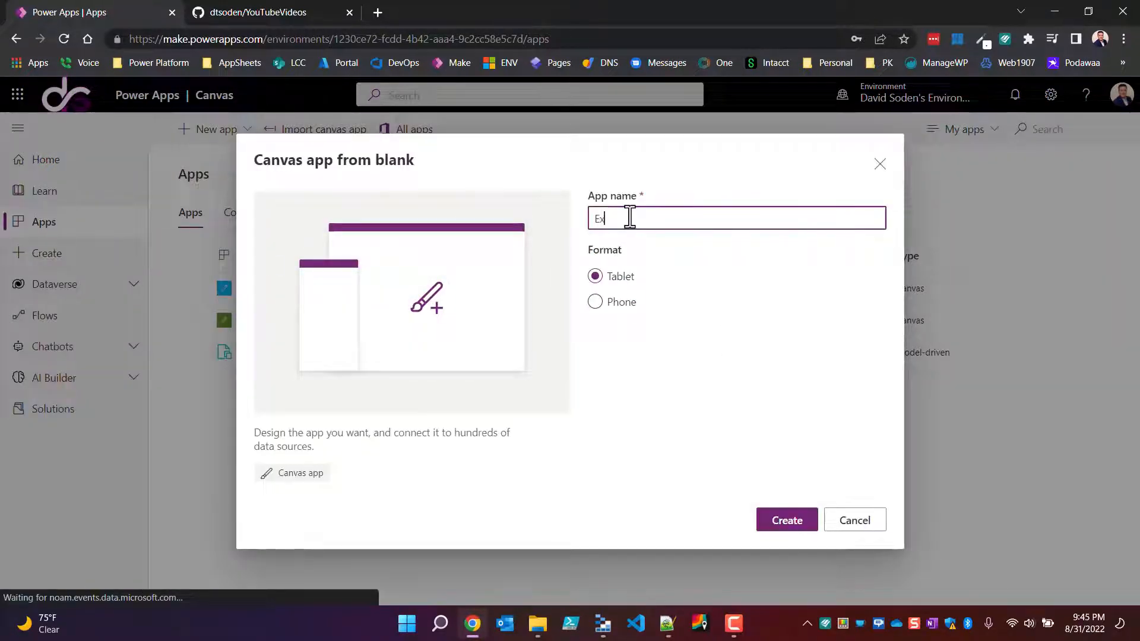
type("ample")
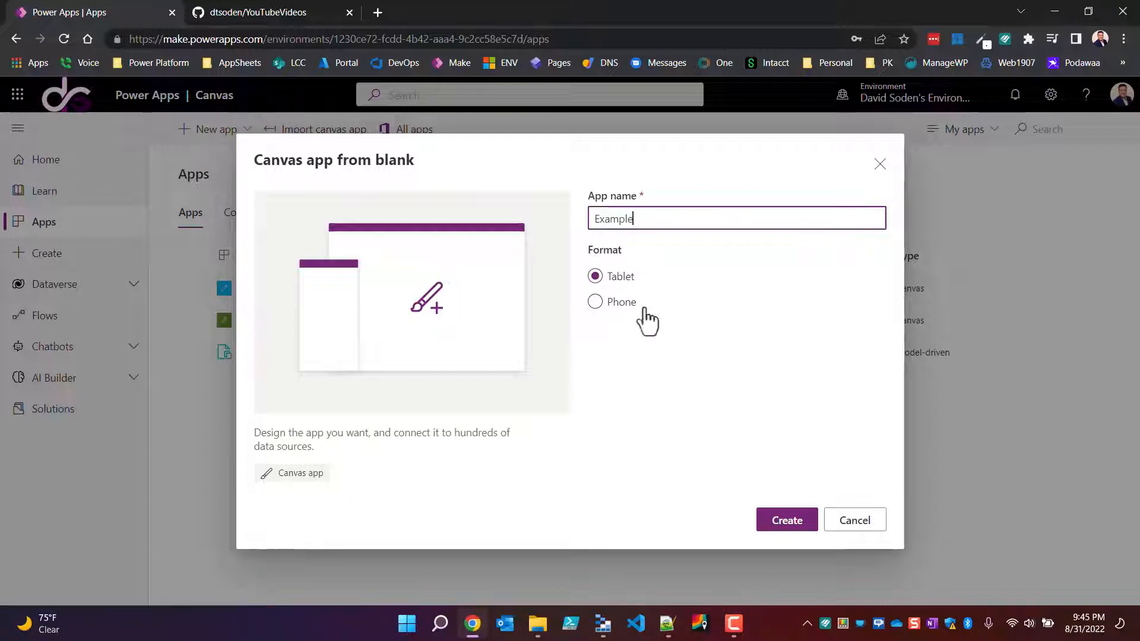
left_click(778, 529)
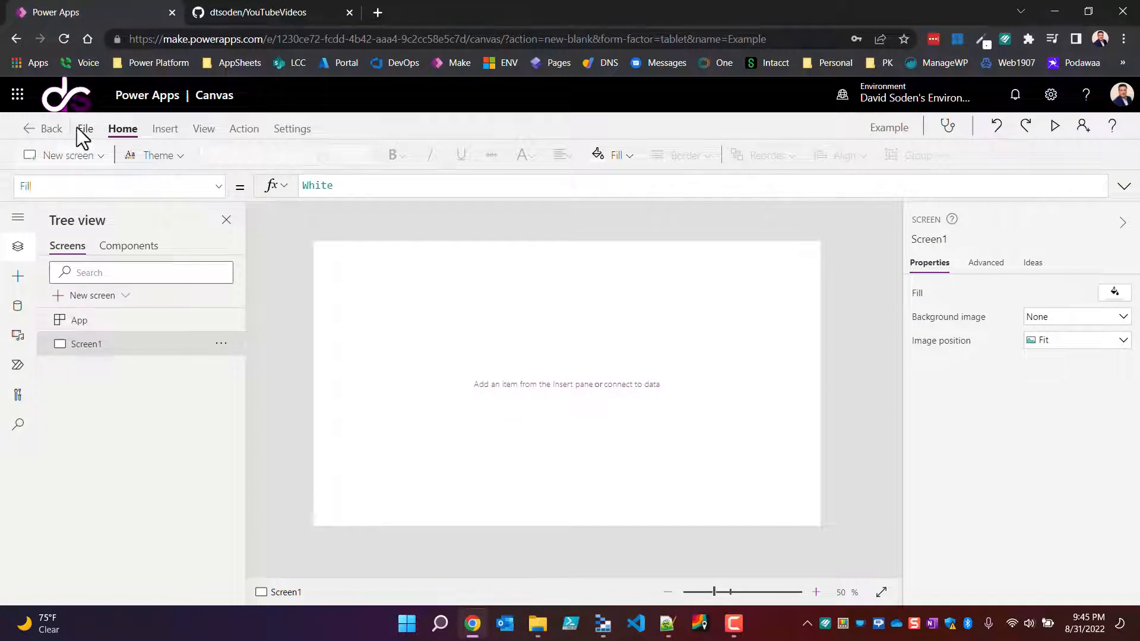
Step: Save the Example app to the cloud and return to its canvas
left_click(83, 128)
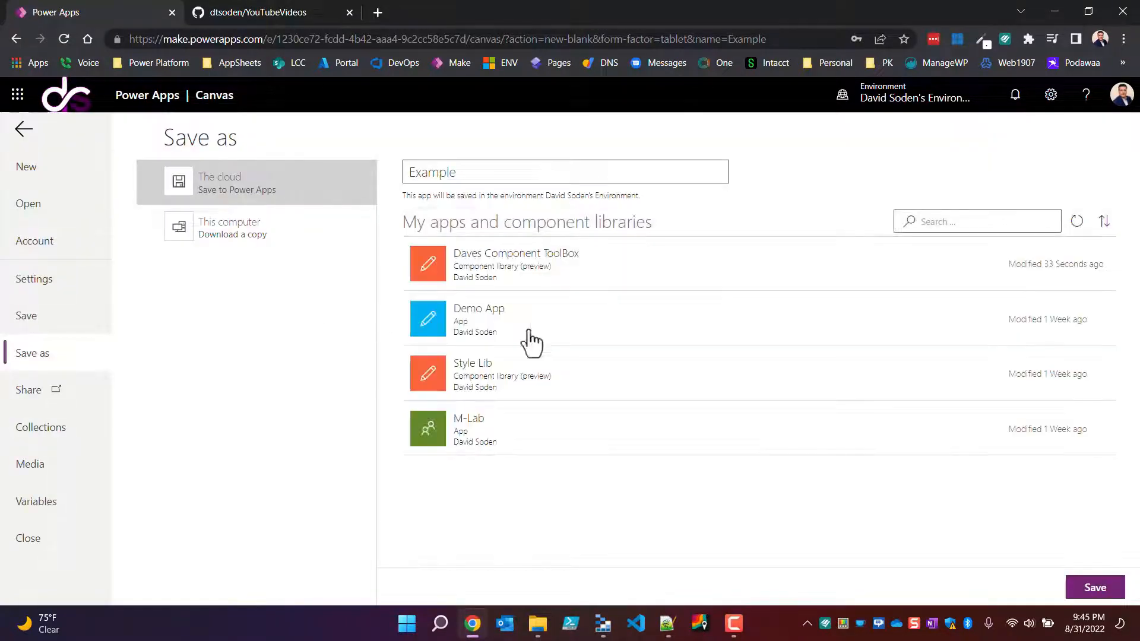
left_click(1099, 589)
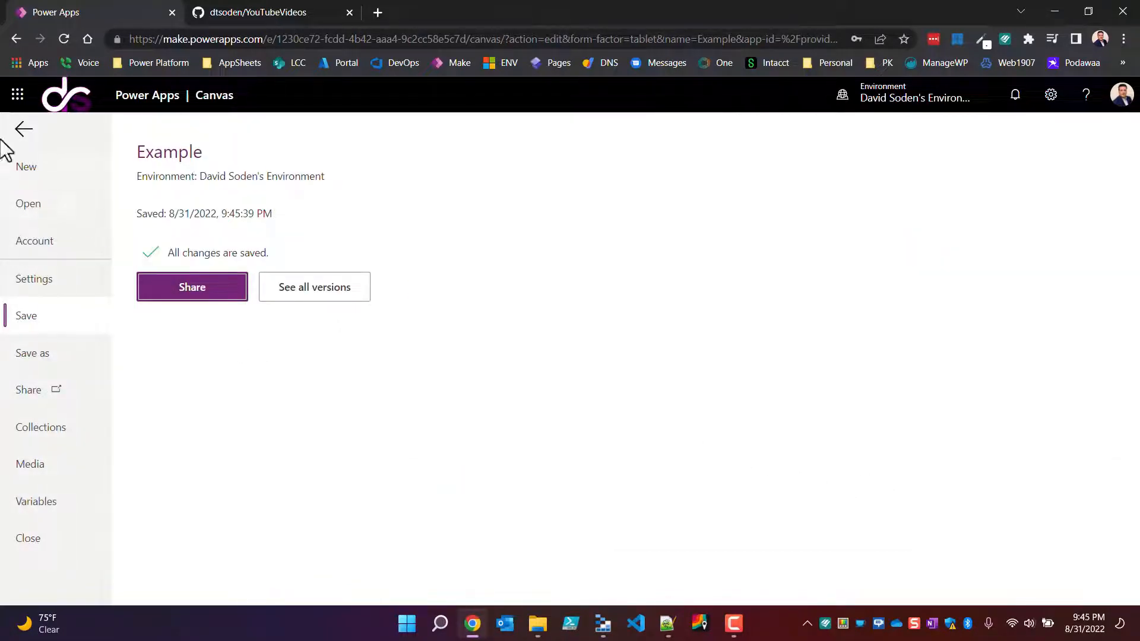
left_click(25, 129)
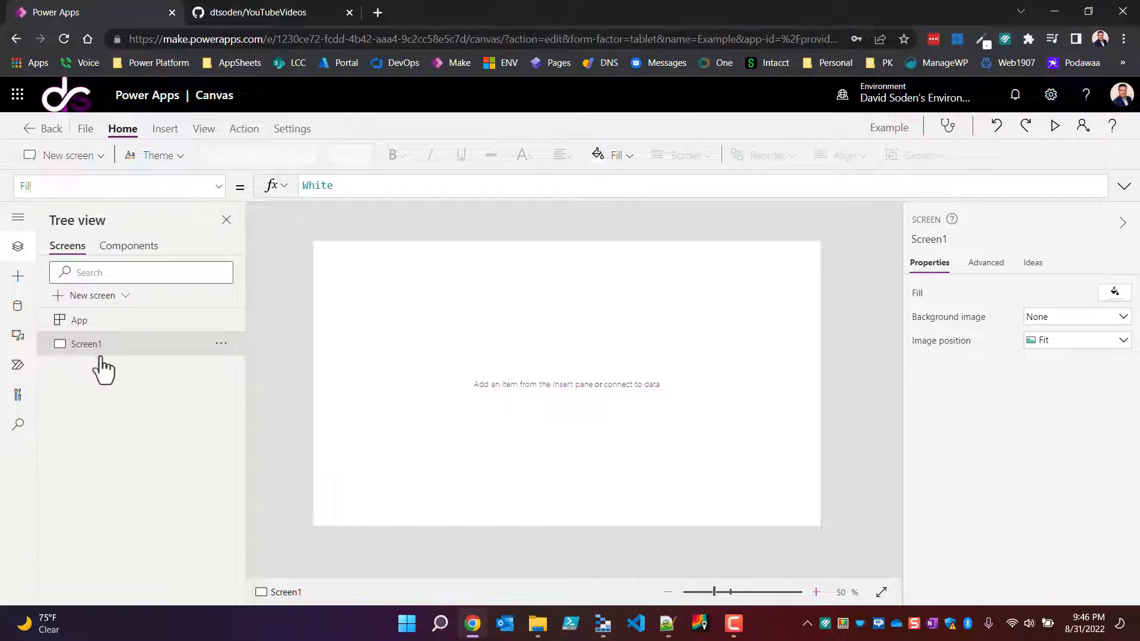
Step: Add a second blank screen to the app and rename the first screen Home
left_click(78, 155)
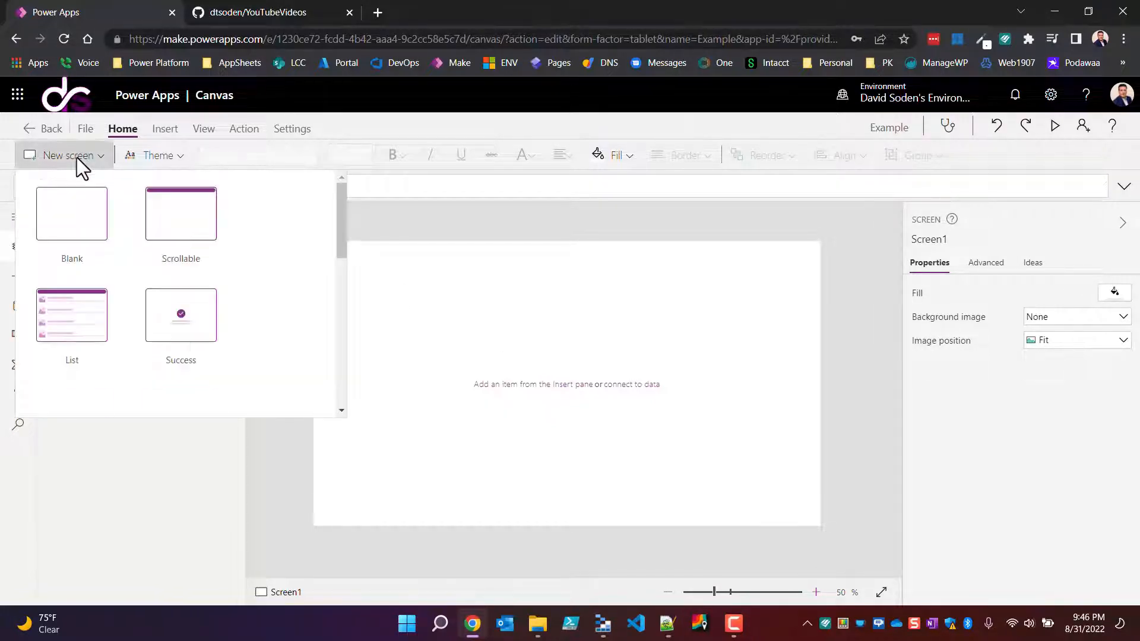
key("Escape")
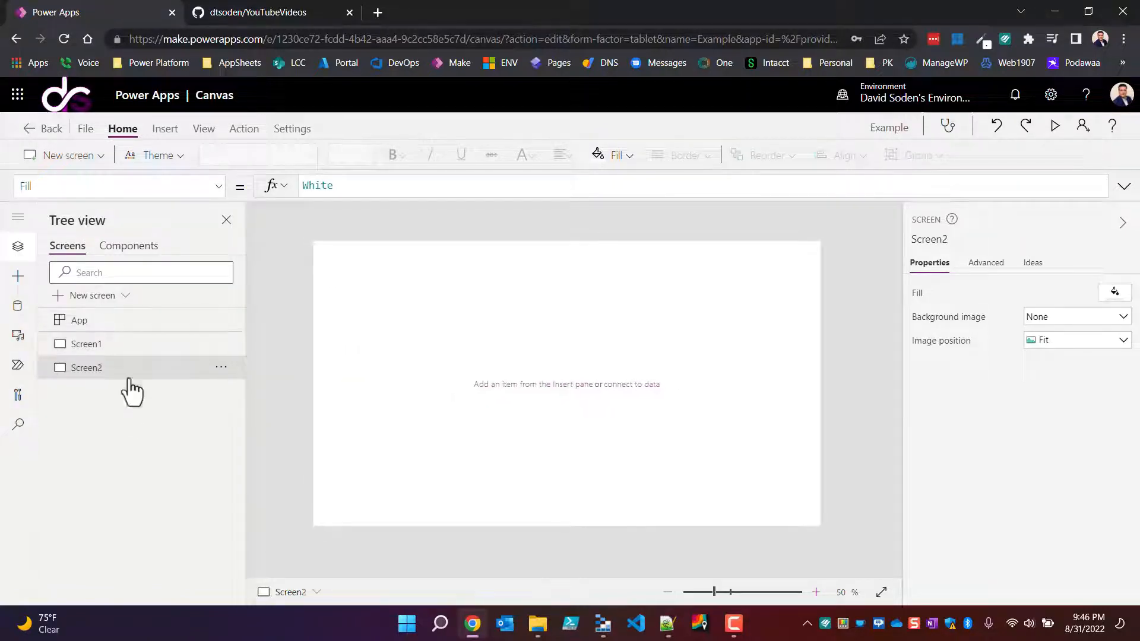
double_click(108, 348)
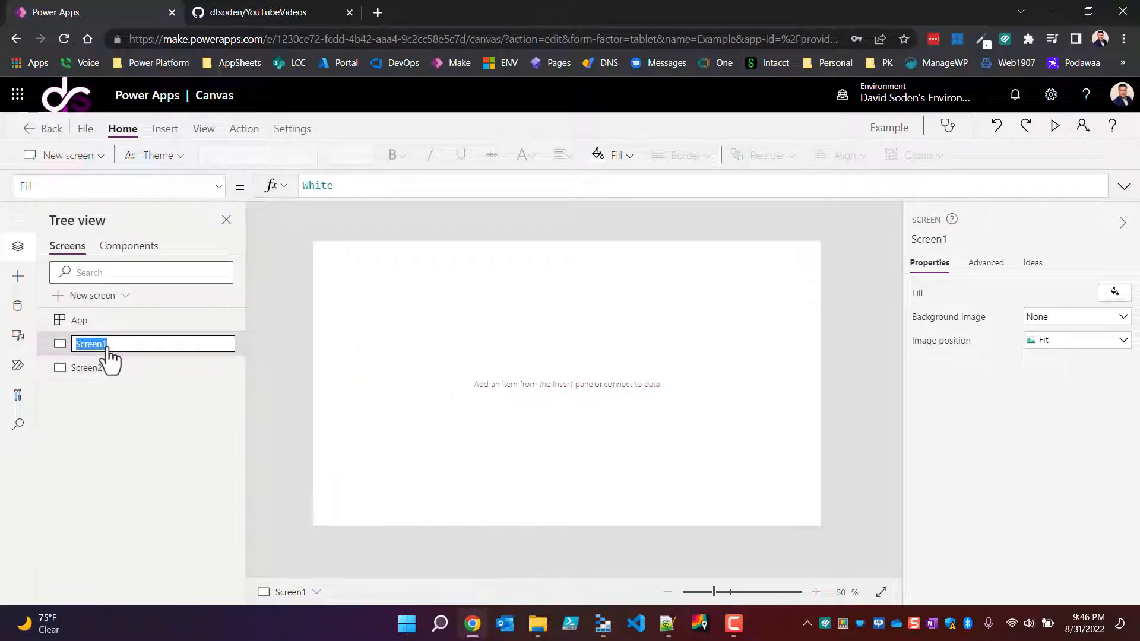
type("Home")
key("Return")
Step: Rename the second screen FileUpload
left_click(97, 373)
double_click(96, 376)
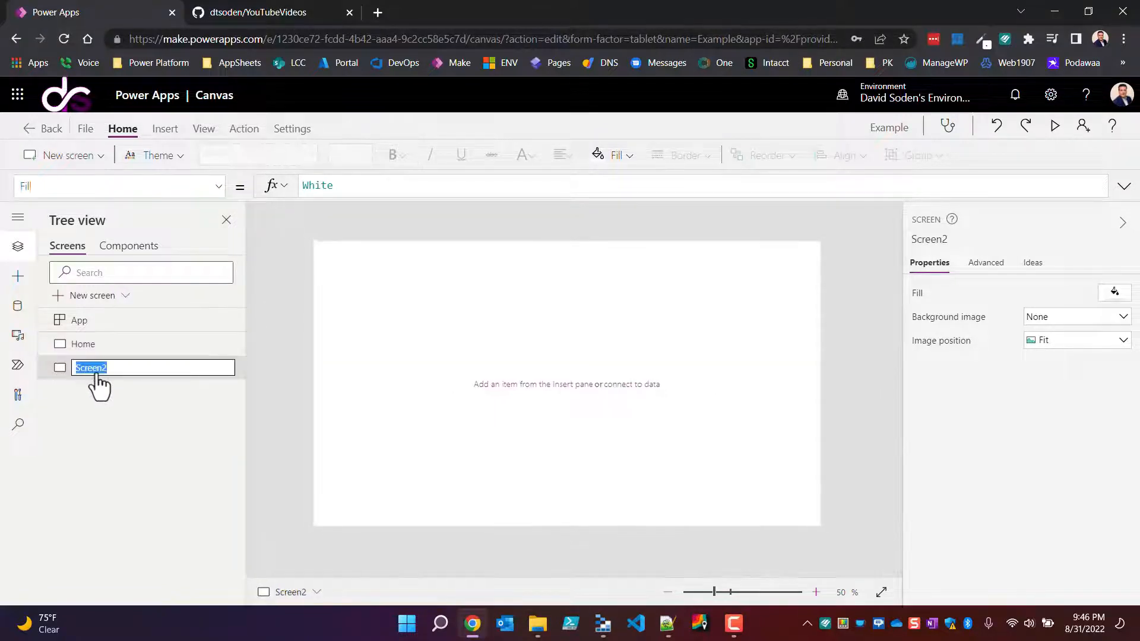
type("FileUpload")
key("Return")
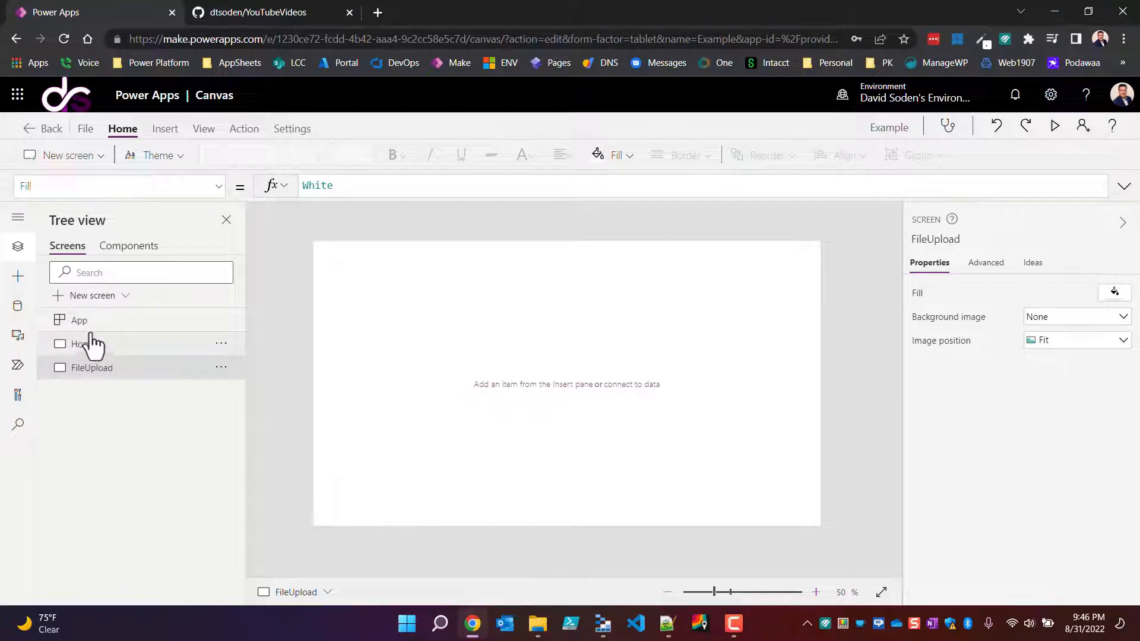
Step: Add the Dataverse tables Contacts and FileRecords to the app as data sources
left_click(18, 306)
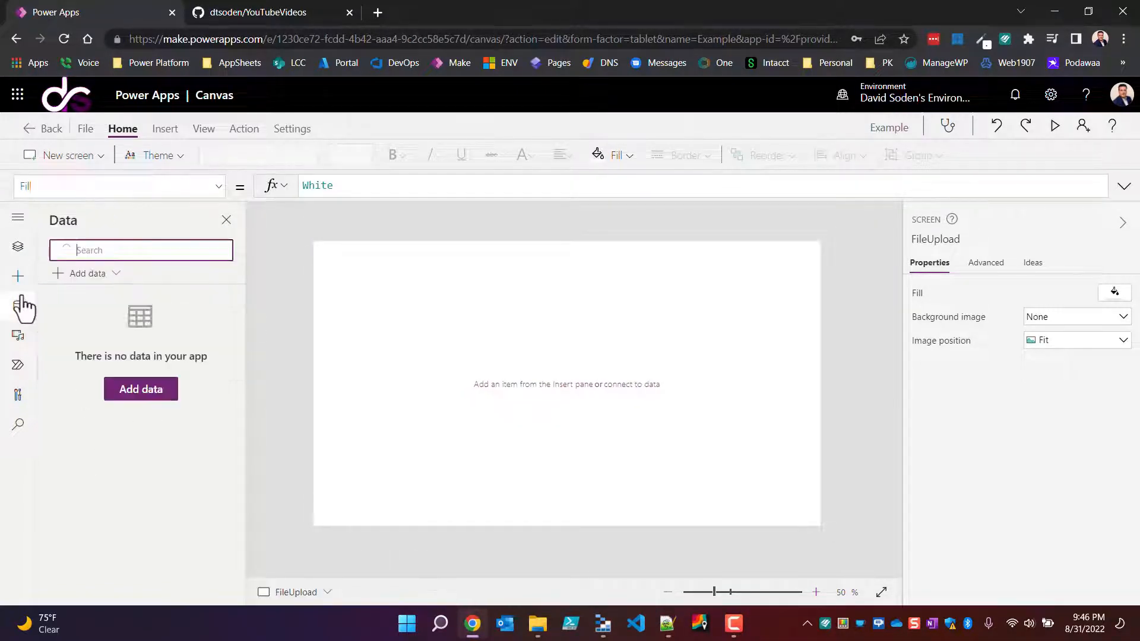
left_click(86, 275)
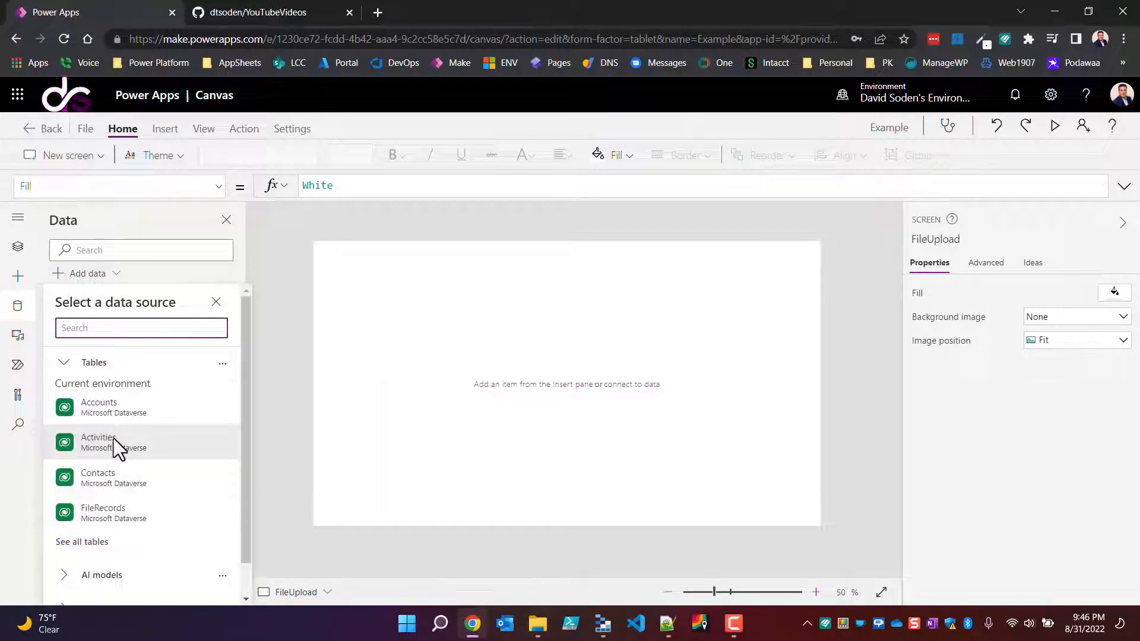
left_click(114, 481)
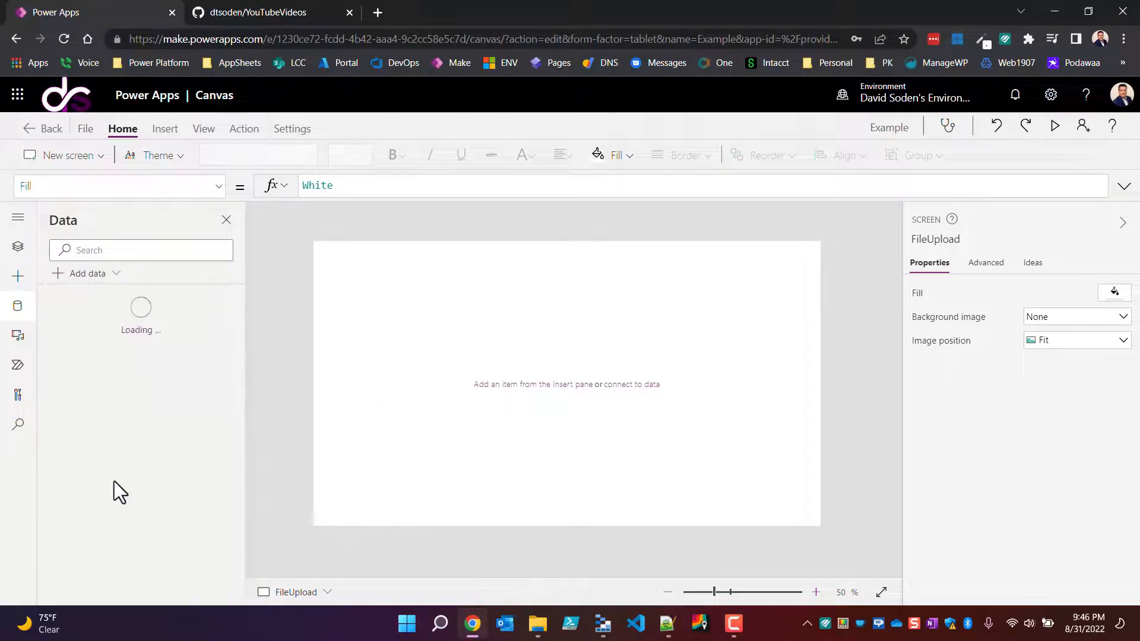
left_click(94, 275)
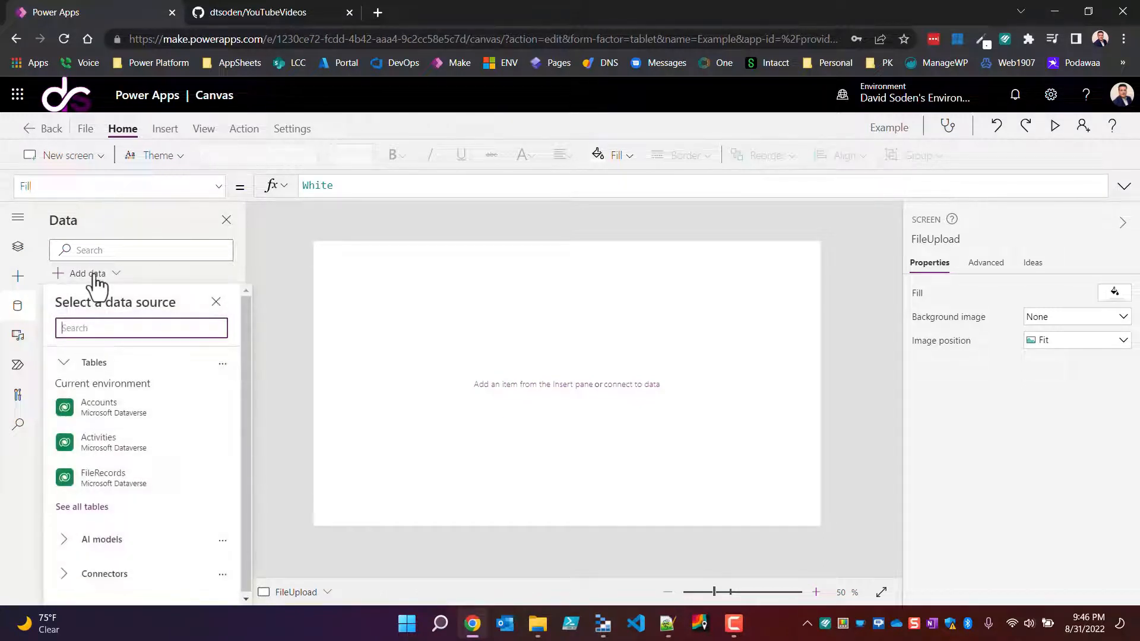
left_click(127, 478)
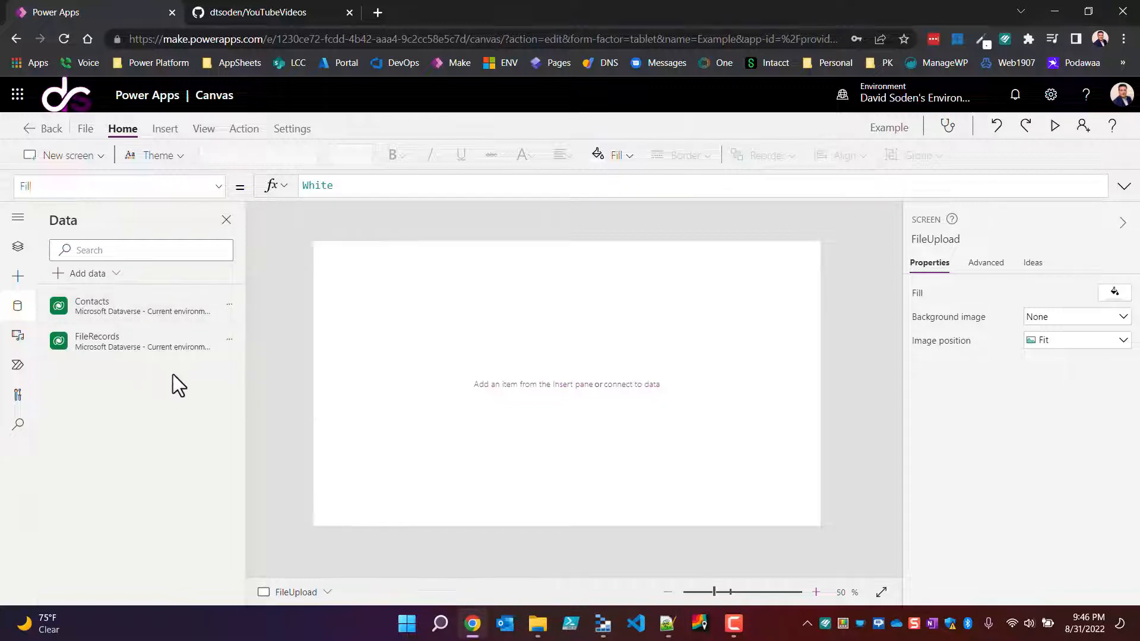
mouse_move(109, 344)
mouse_move(104, 313)
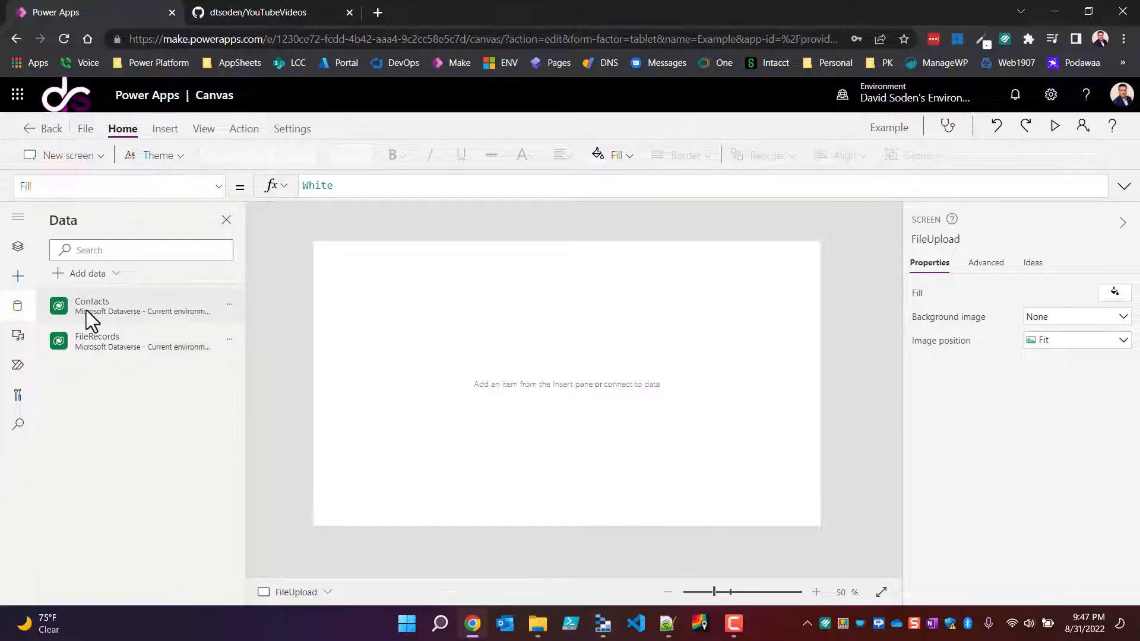
mouse_move(58, 291)
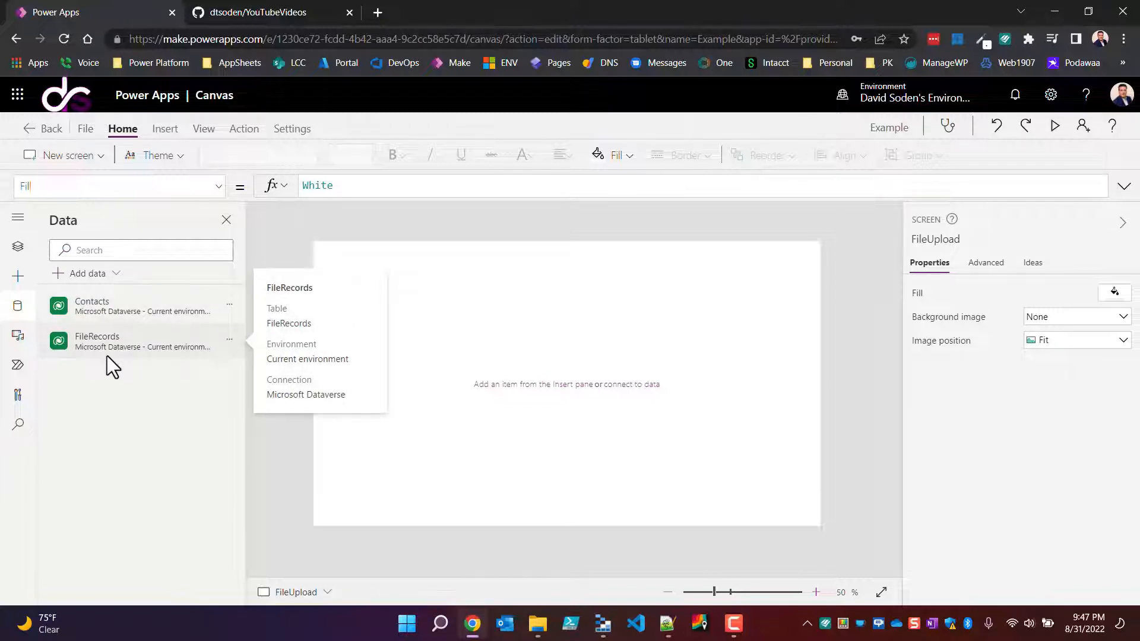
Step: Import the Attach Files to a Record component from the Daves Component ToolBox library into the app
left_click(23, 279)
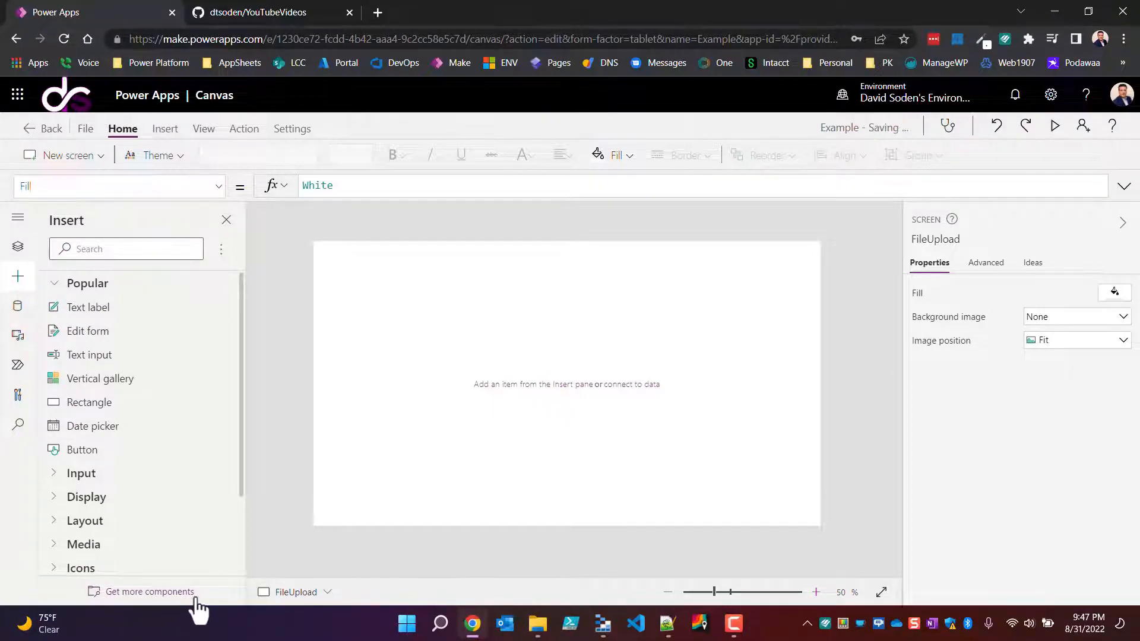
left_click(158, 594)
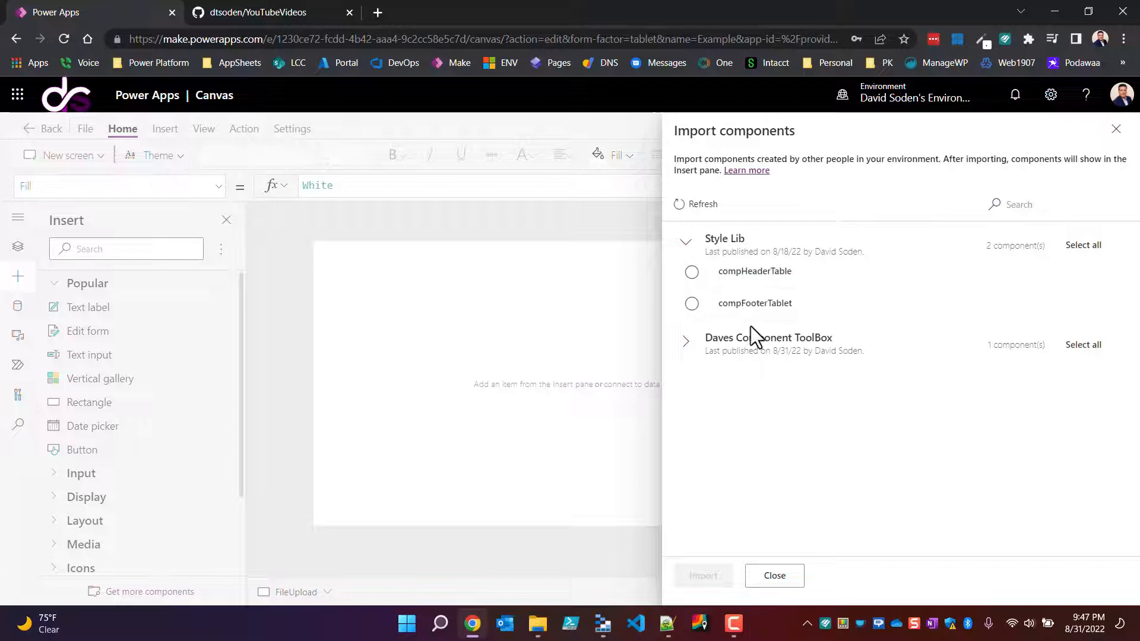
left_click(686, 341)
left_click(692, 372)
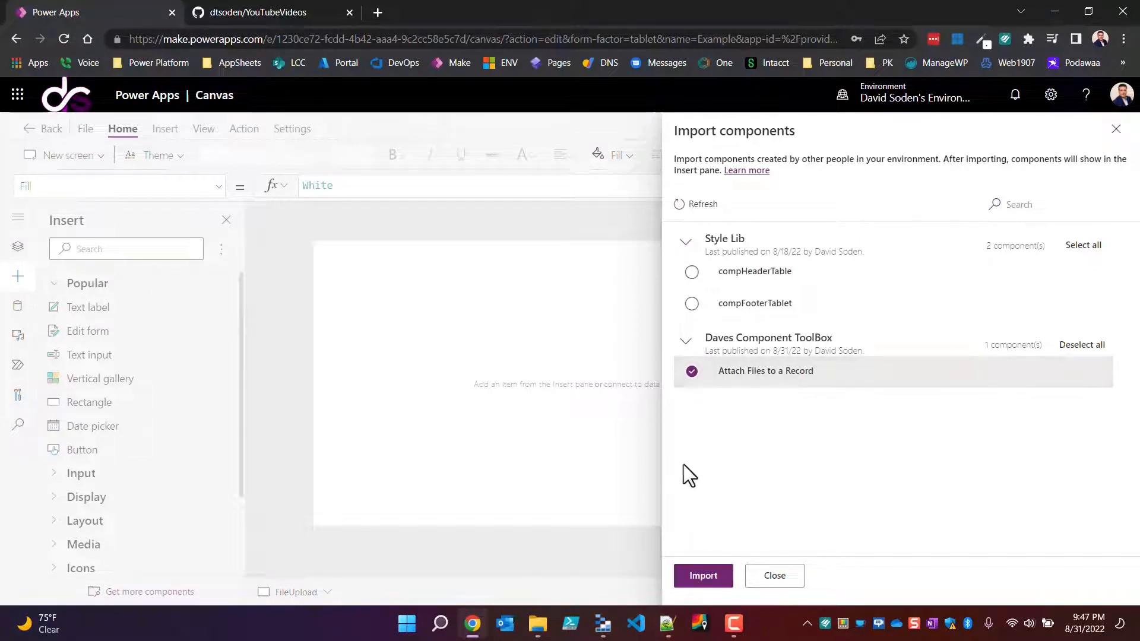
left_click(718, 584)
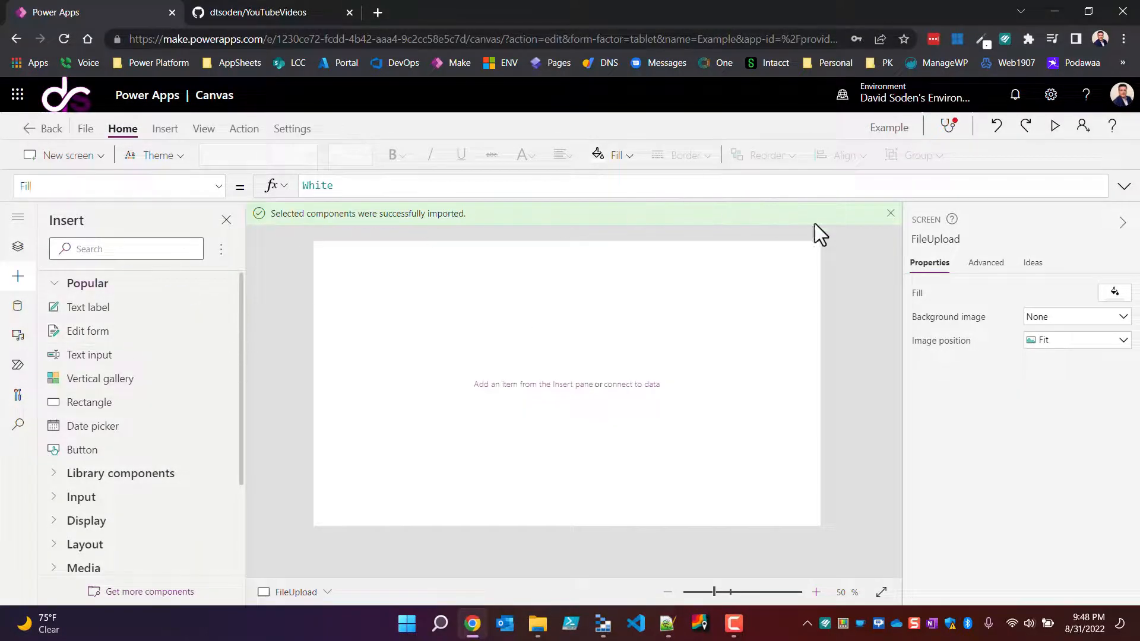
left_click(890, 213)
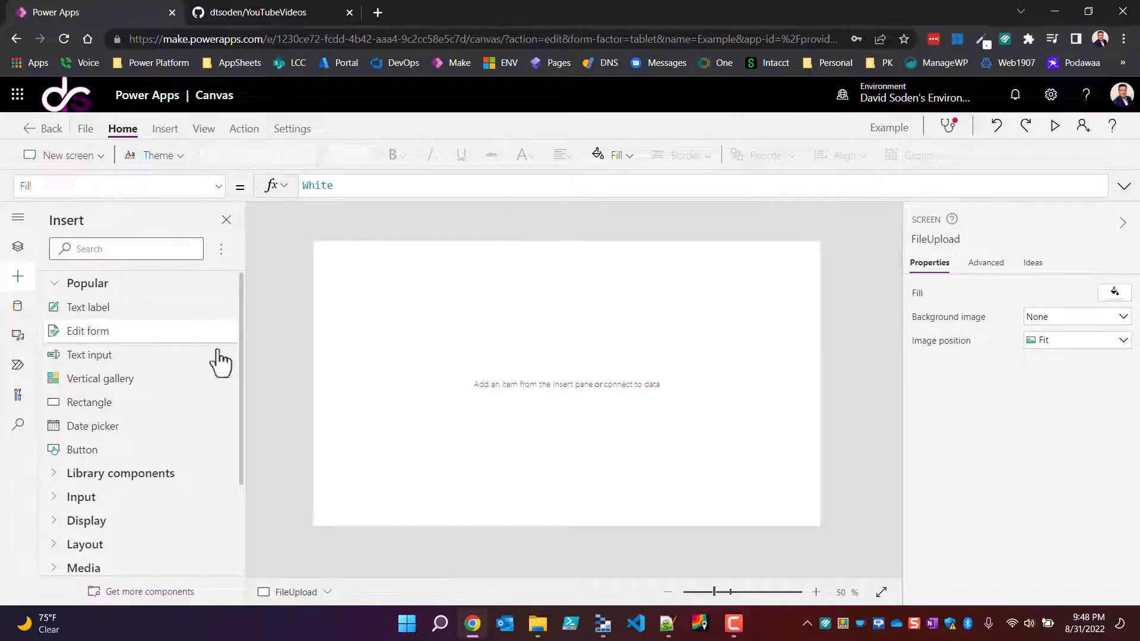
Step: Insert the Attach Files to a Record library component on the FileUpload screen
left_click(60, 474)
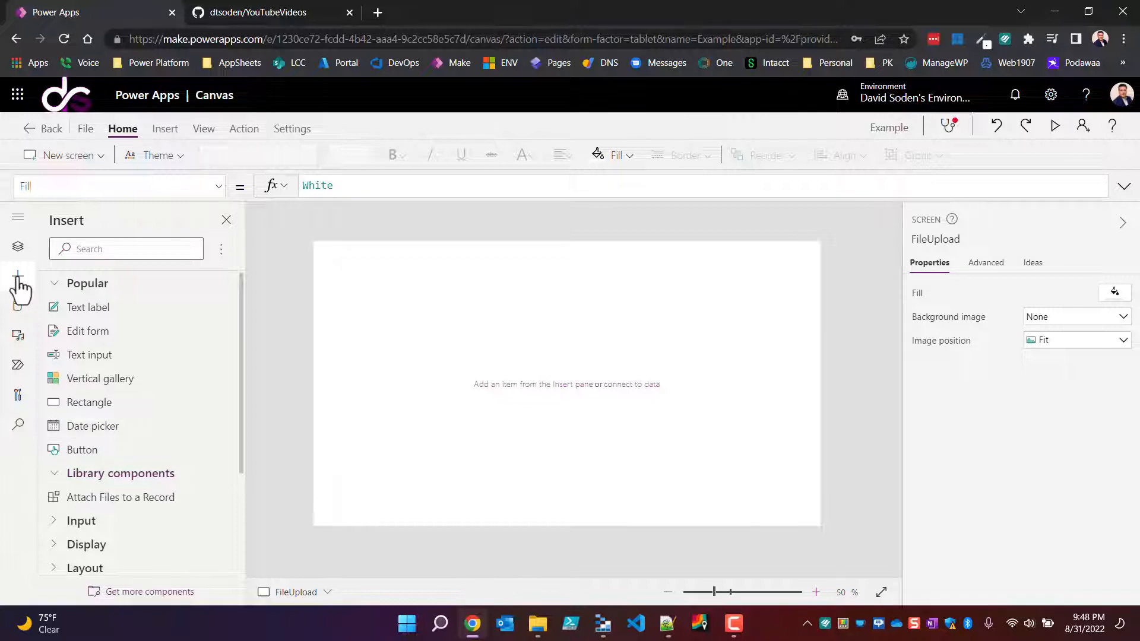
left_click(18, 253)
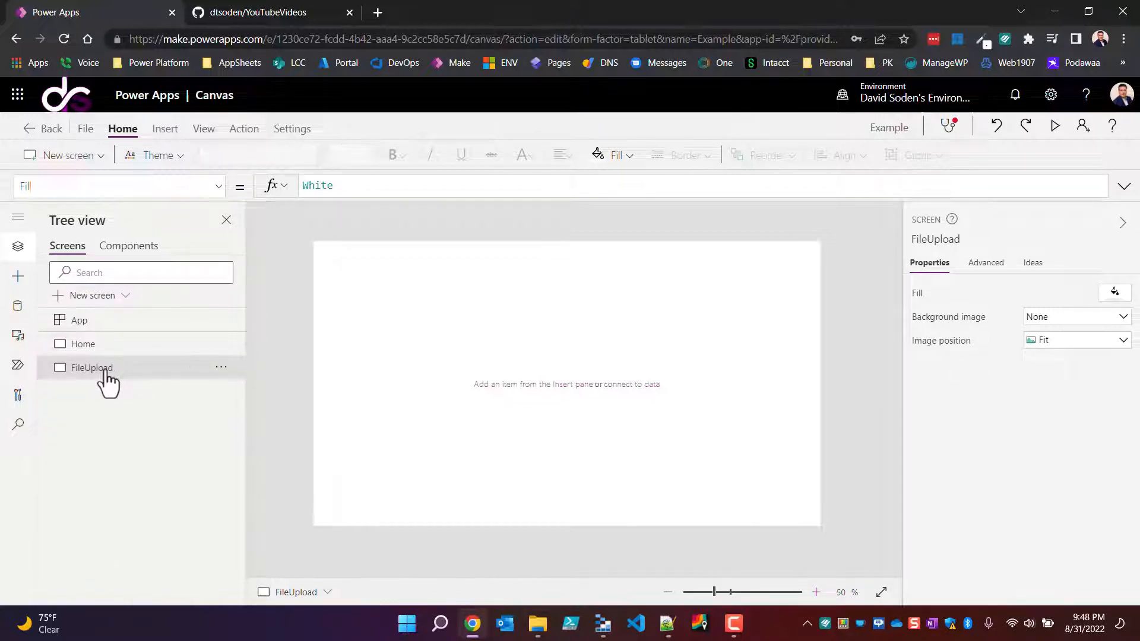
left_click(18, 278)
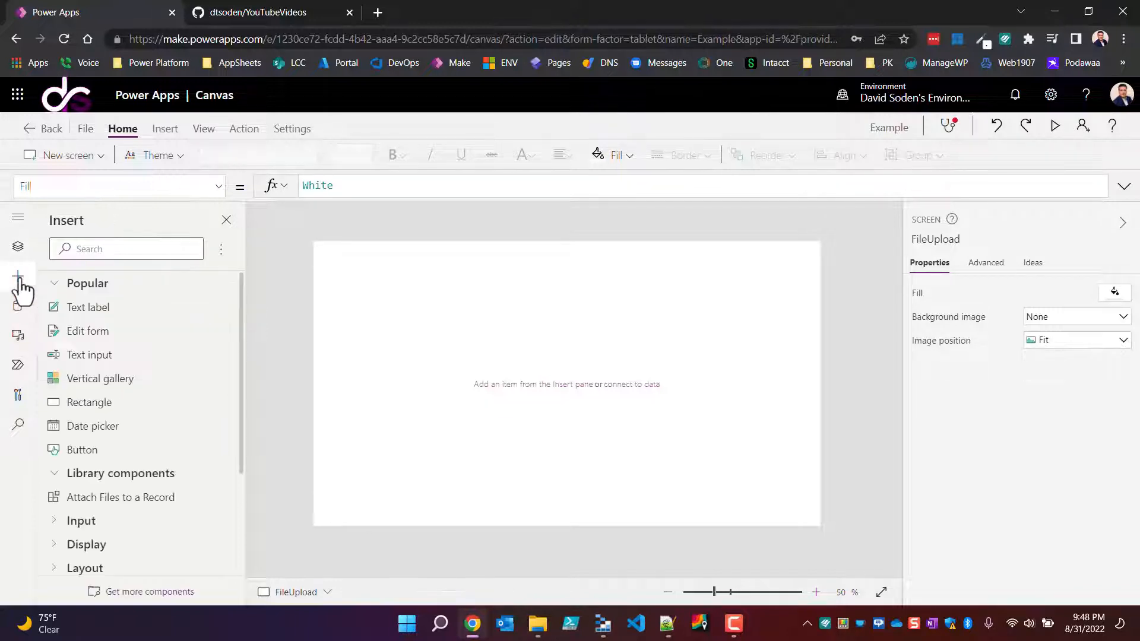
left_click(124, 498)
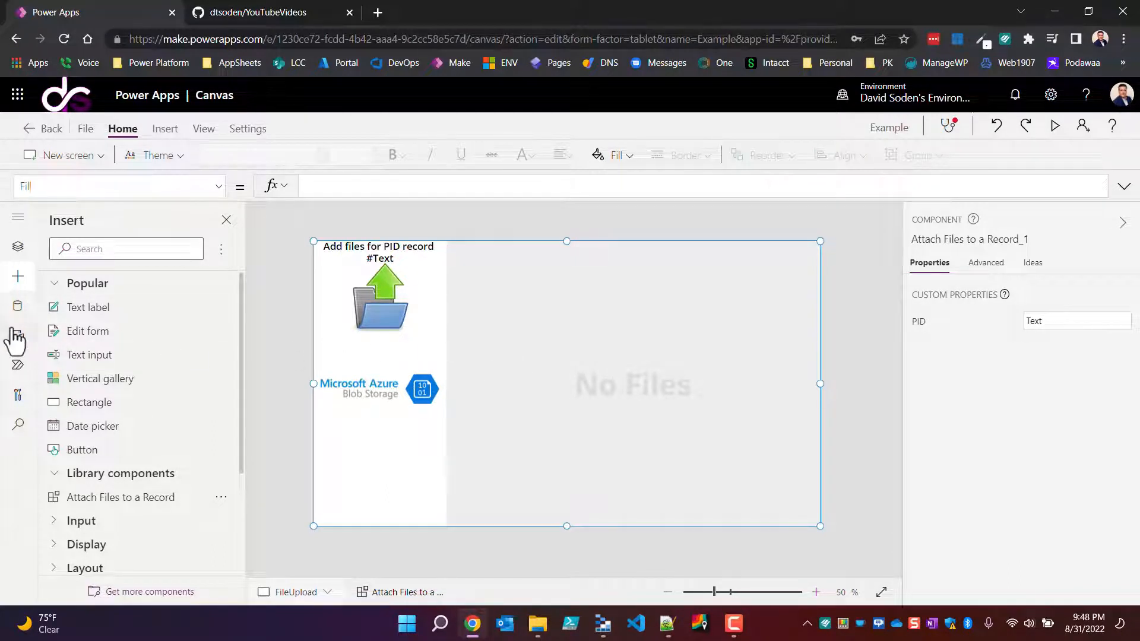
Step: Add a blank gallery to the Home screen with Contacts as its data source
left_click(17, 276)
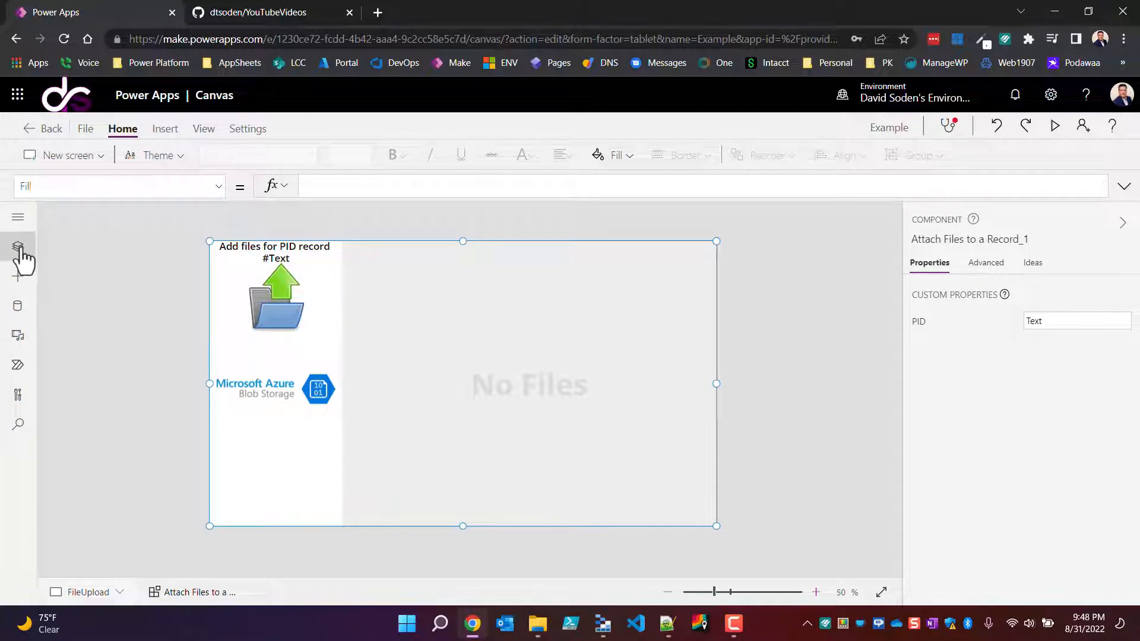
left_click(18, 250)
left_click(18, 250)
left_click(19, 248)
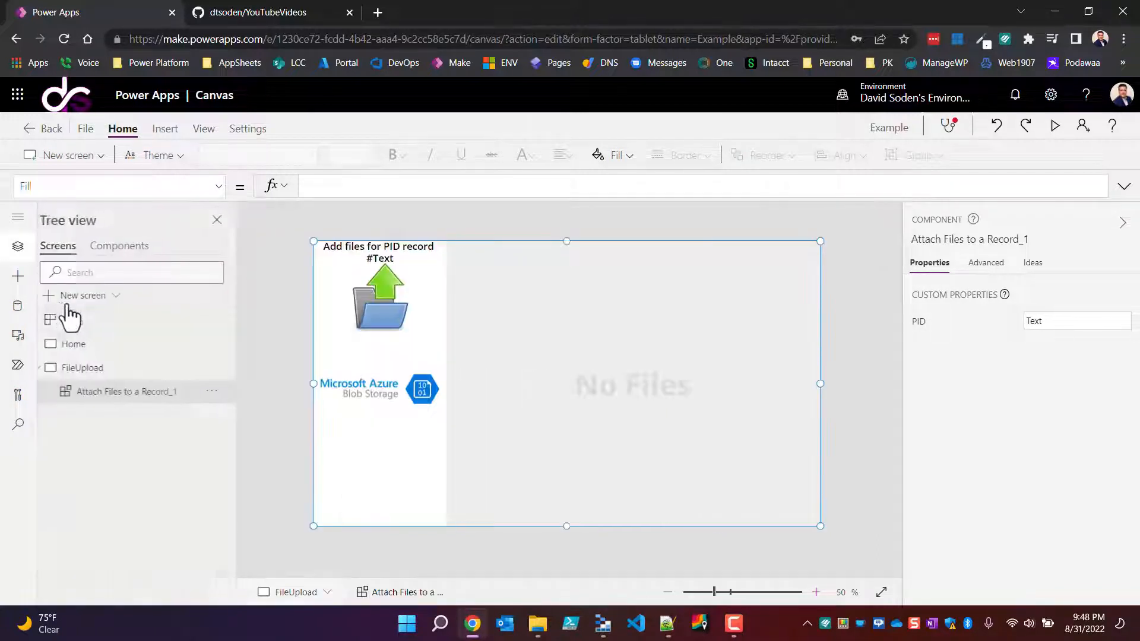
left_click(88, 344)
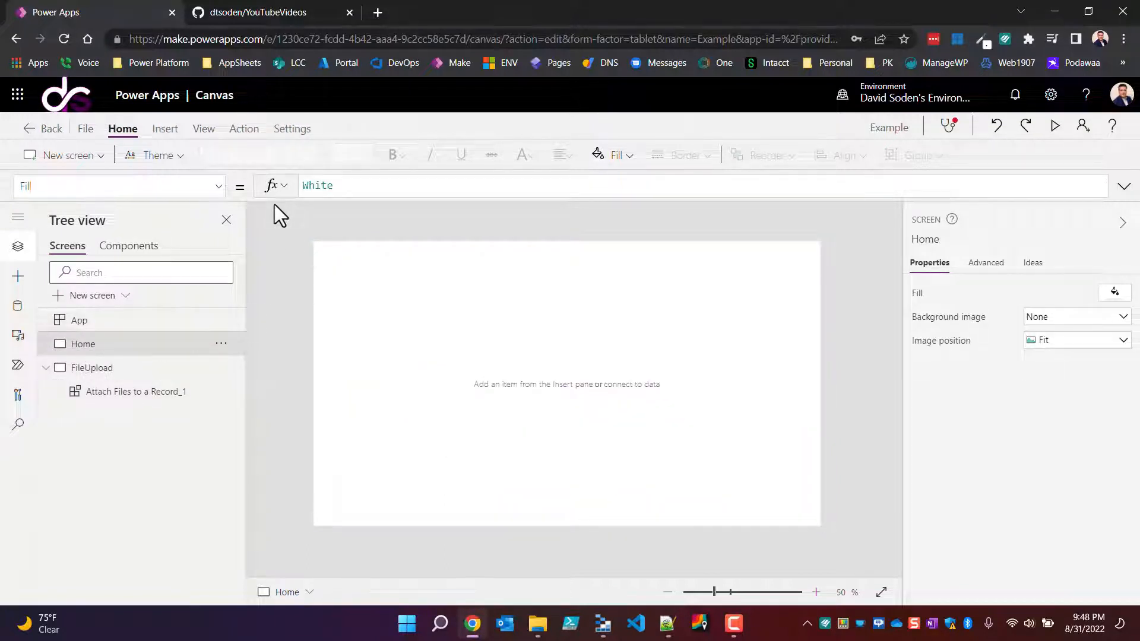
left_click(166, 129)
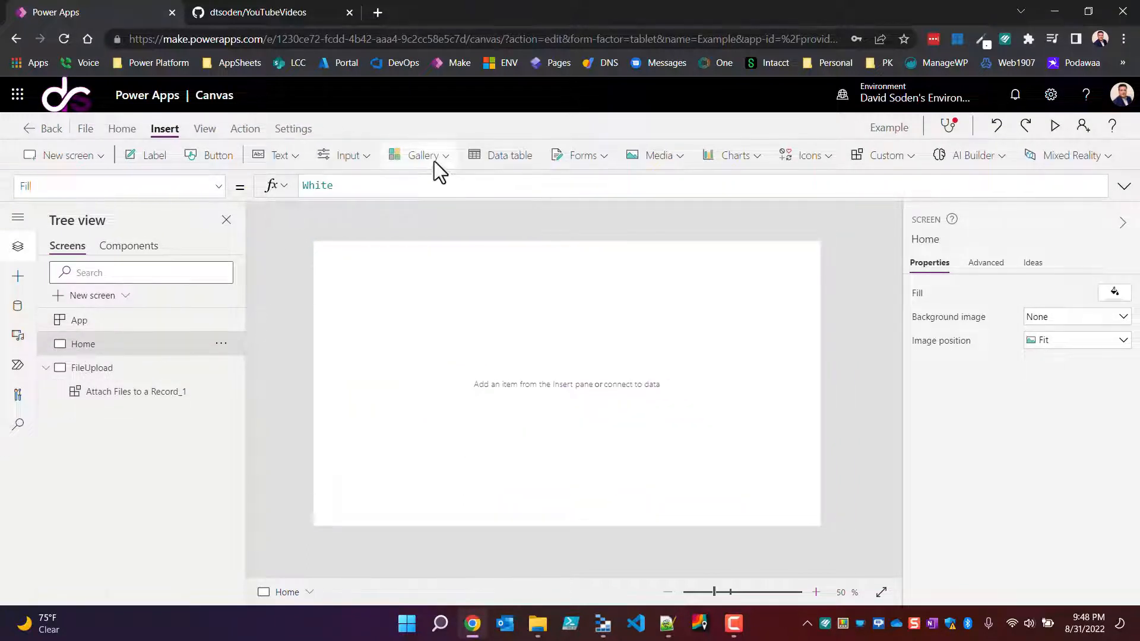
left_click(434, 160)
left_click(447, 323)
left_click(612, 366)
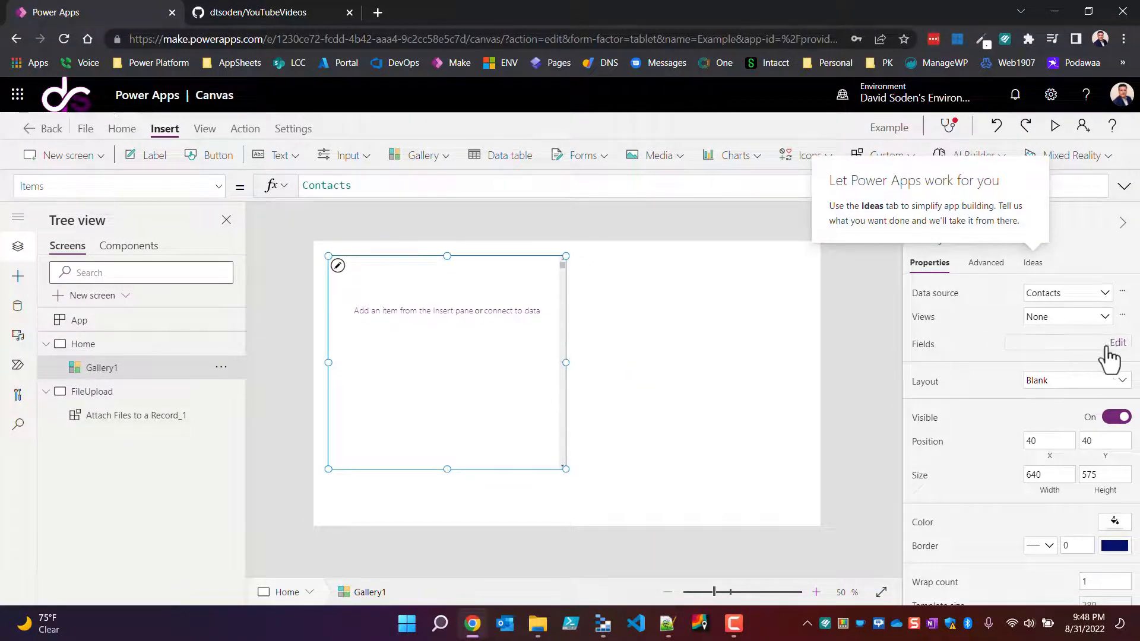
Step: Give the contacts gallery the Title and subtitle layout and show External User Identifier as its subtitle
left_click(1063, 384)
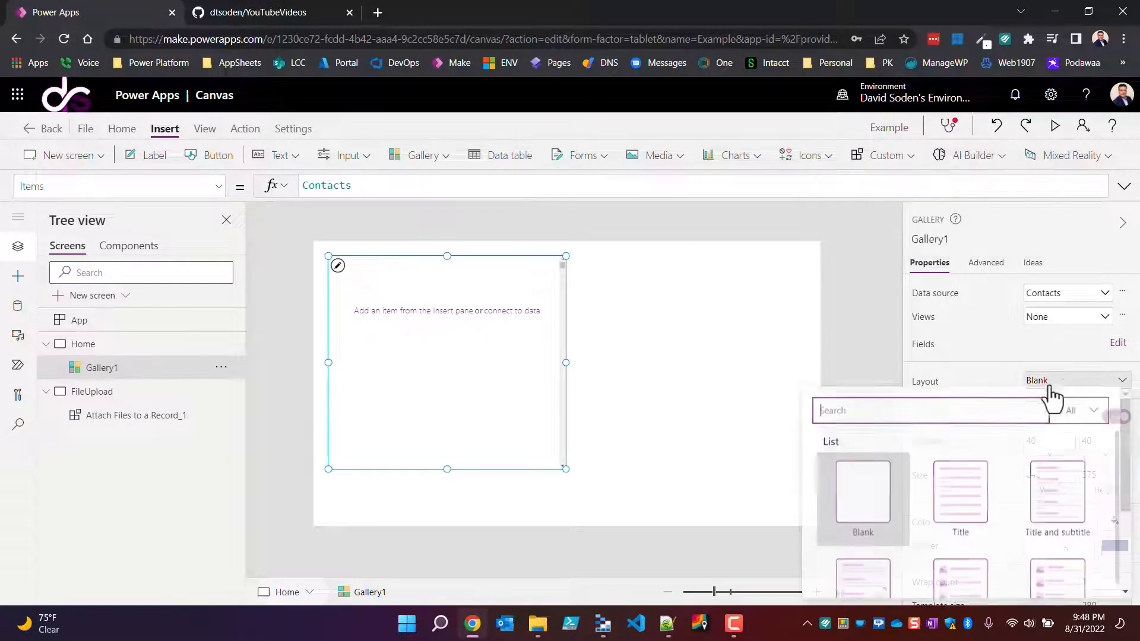
left_click(1051, 498)
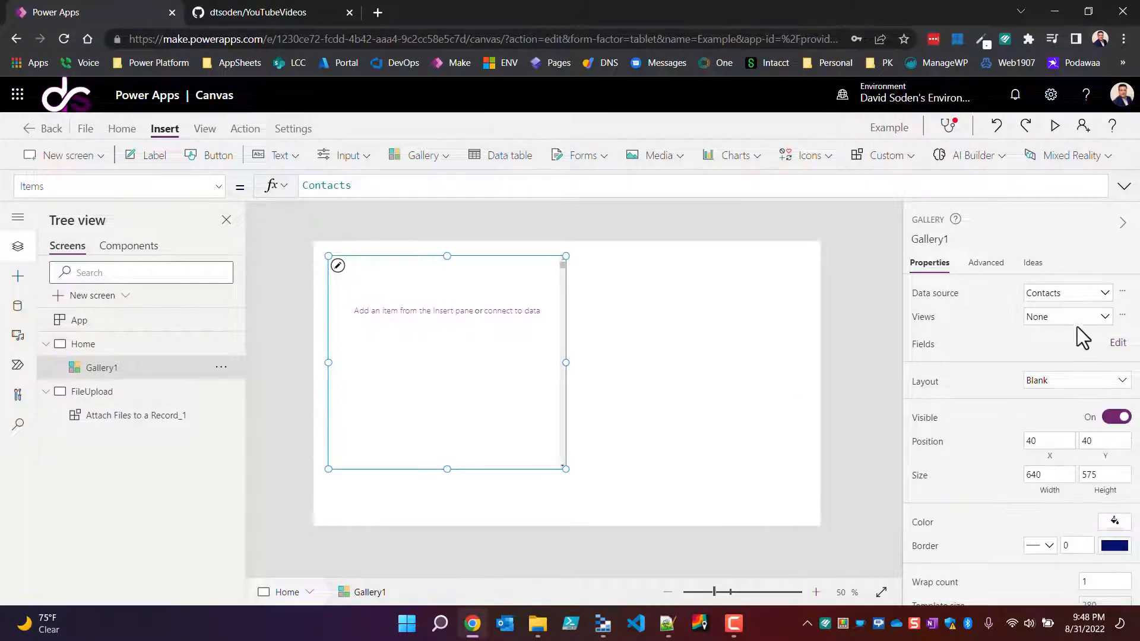
left_click(1118, 345)
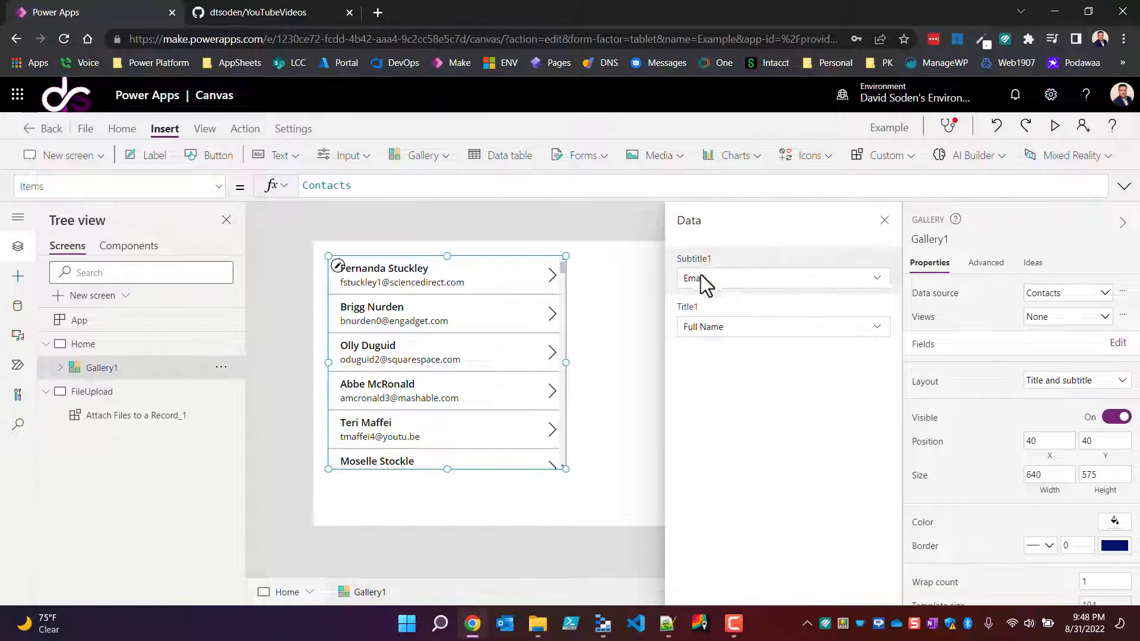
left_click(714, 277)
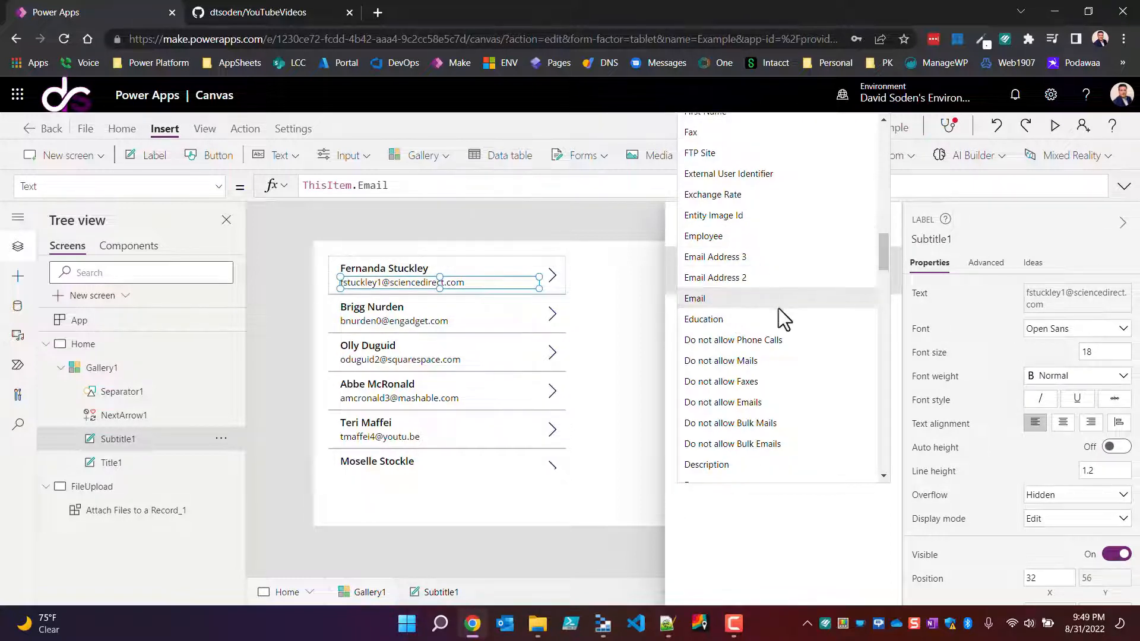
scroll(779, 309, "down", 1)
scroll(779, 309, "up", 2)
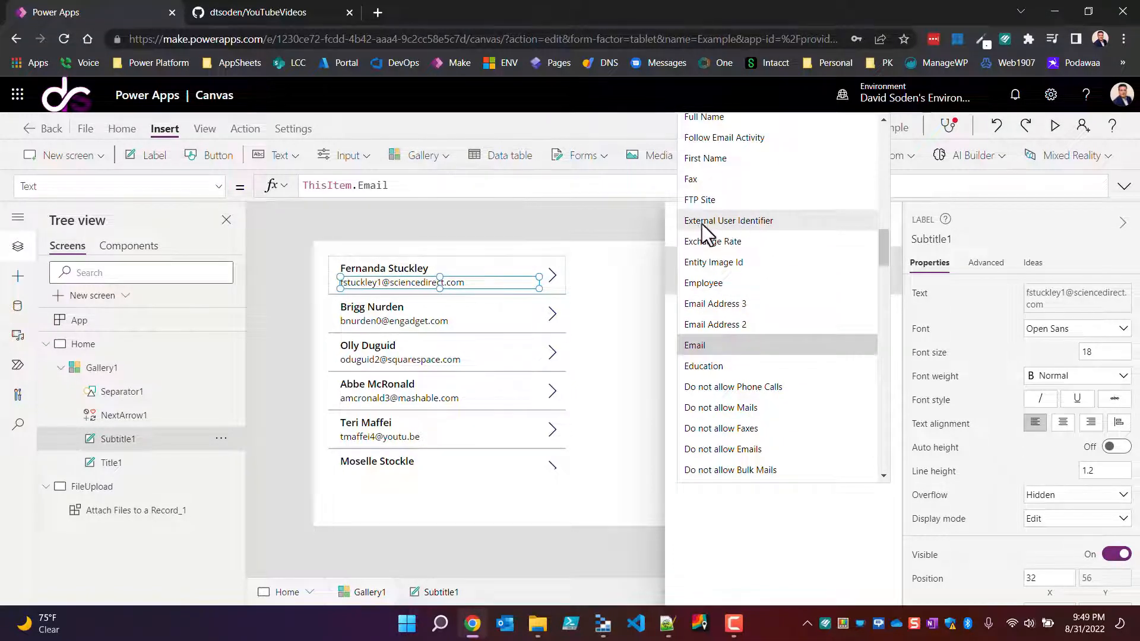
left_click(765, 221)
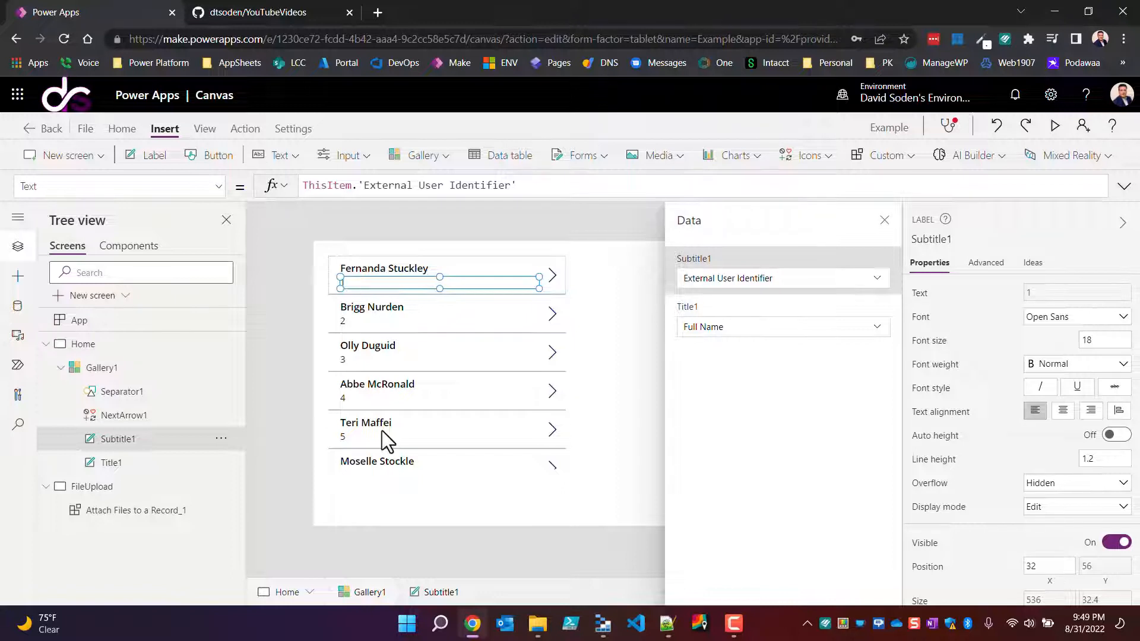
left_click(884, 220)
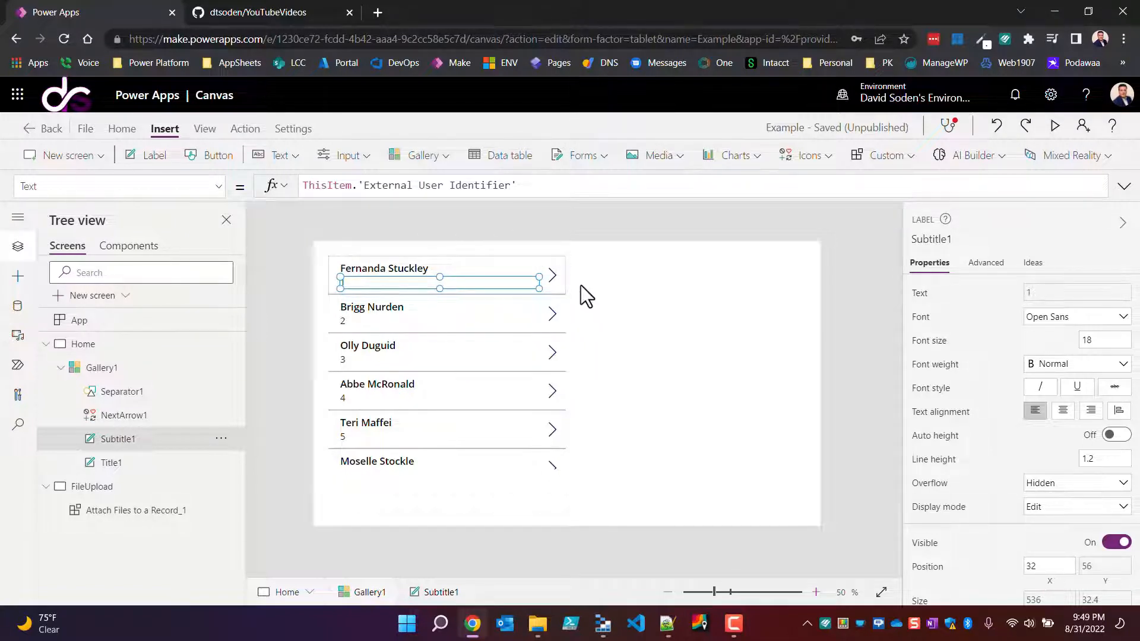
Step: Replace the gallery arrow's OnSelect formula with a Navigate call to FileUpload using ScreenTransition.None
left_click(556, 278)
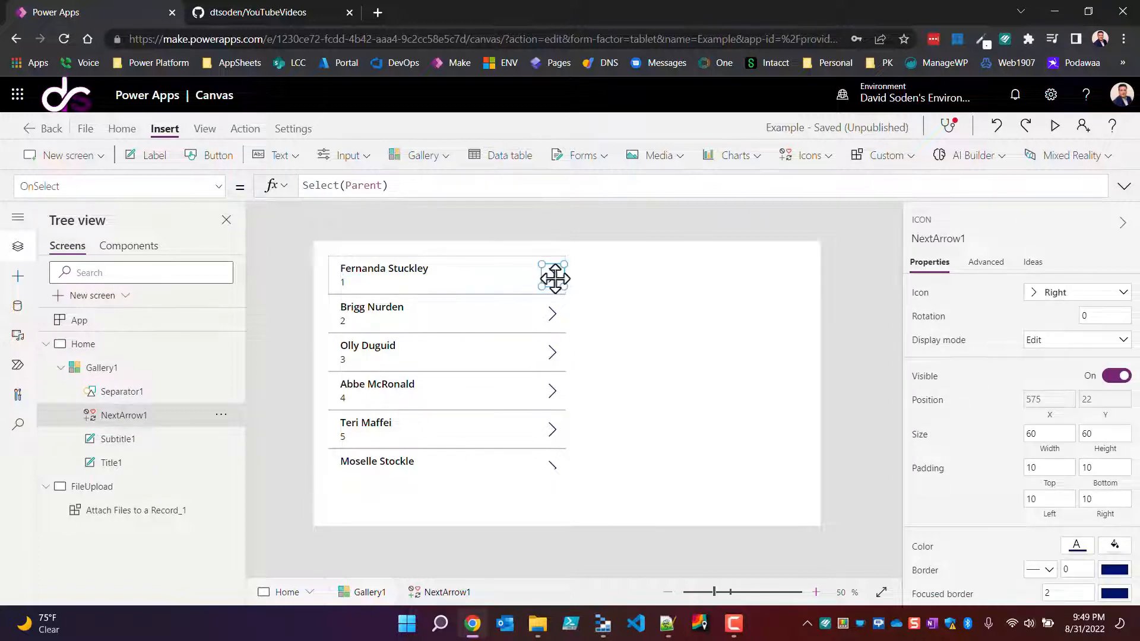
left_click_drag(402, 185, 190, 182)
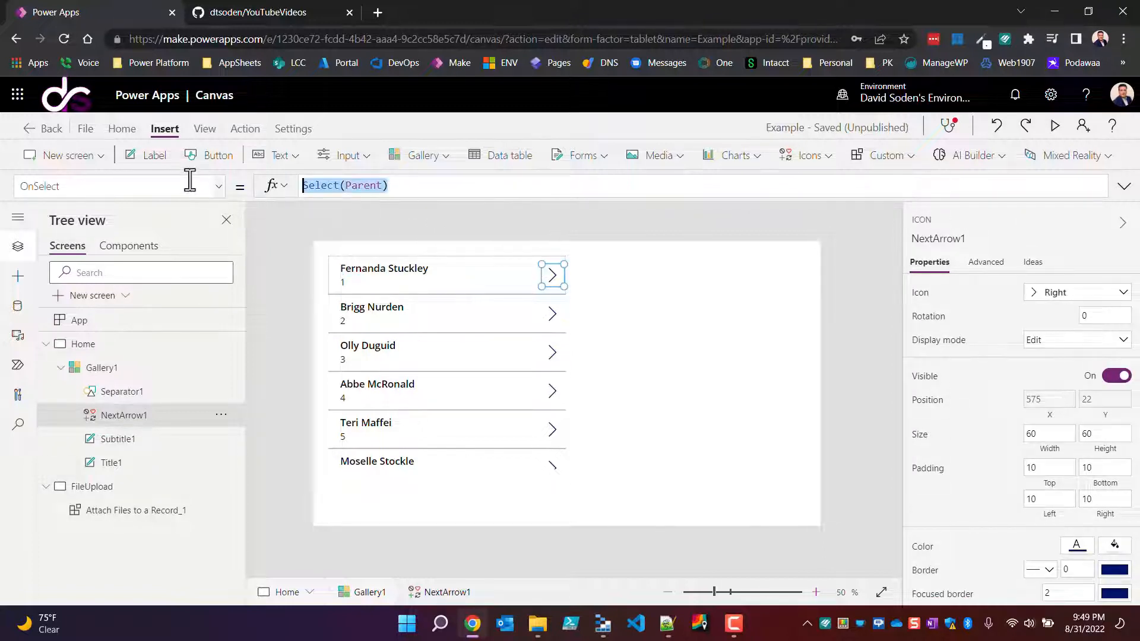
type("Navigate(")
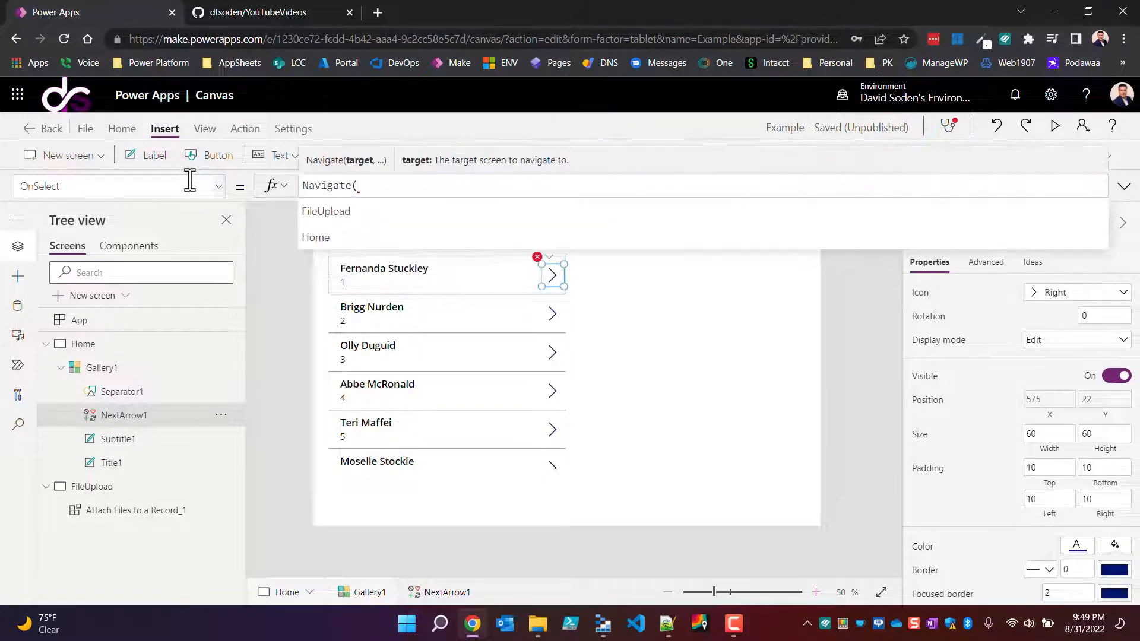
key("Tab")
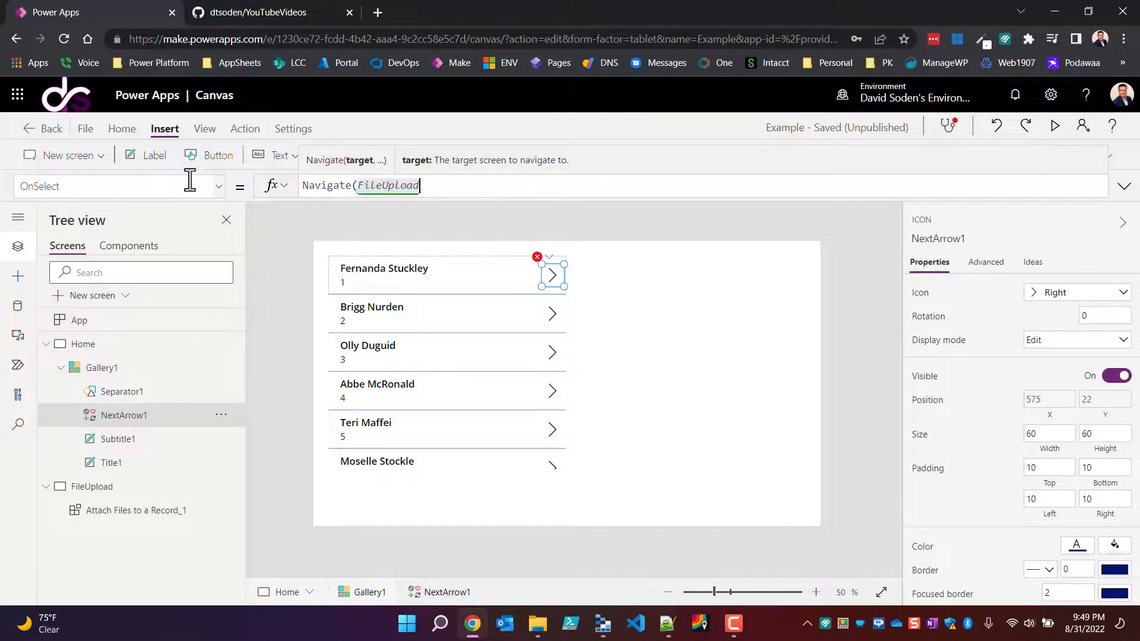
type(",")
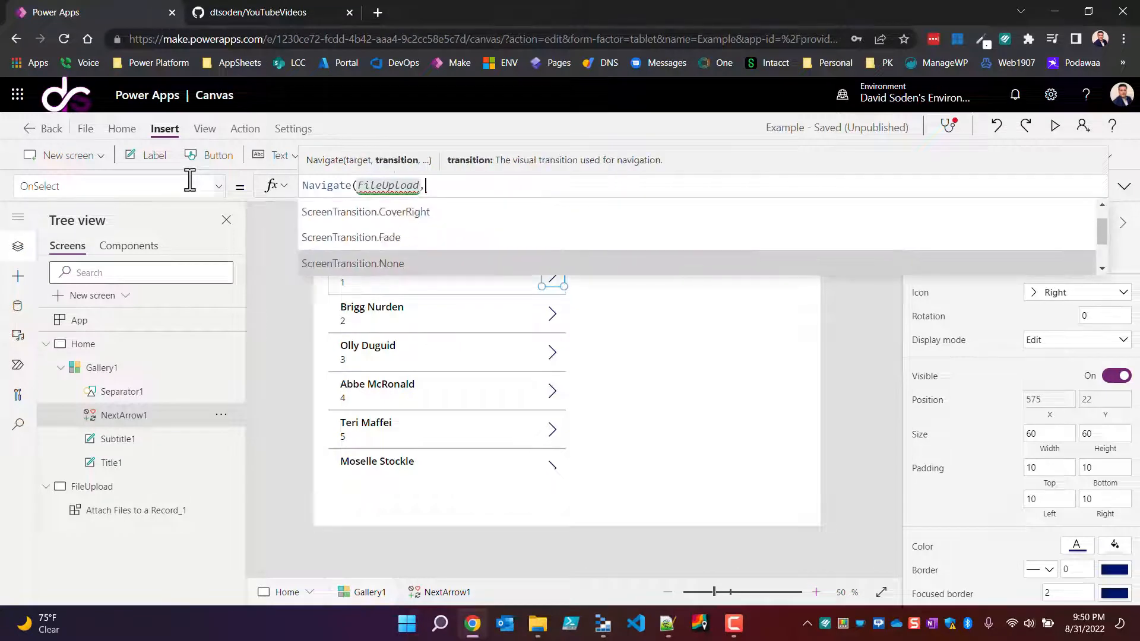
key("Tab")
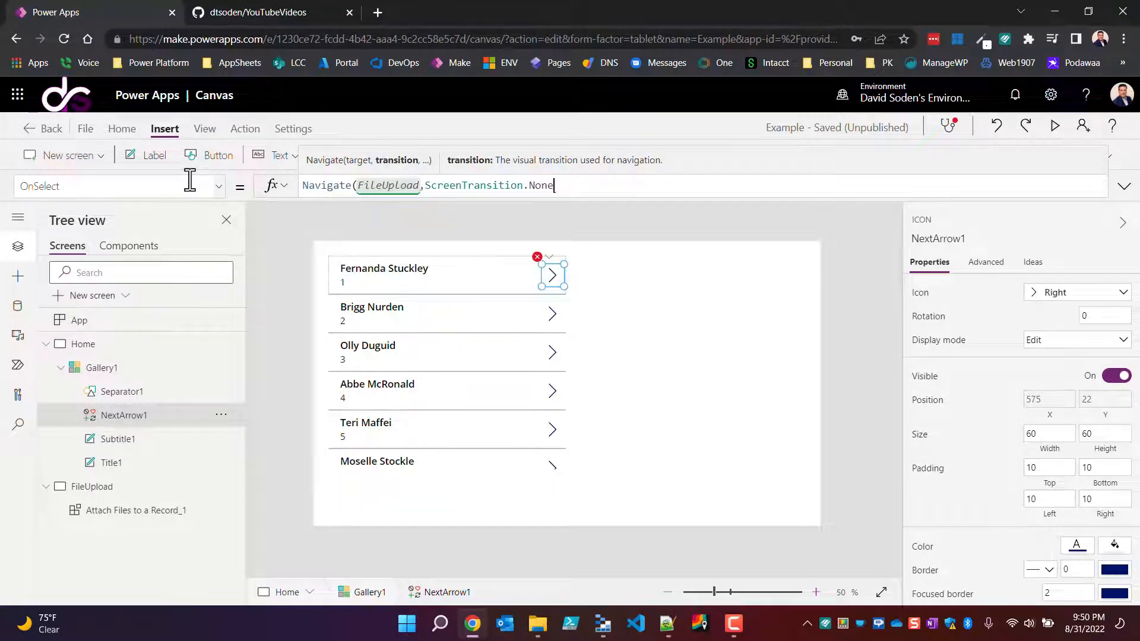
type(",")
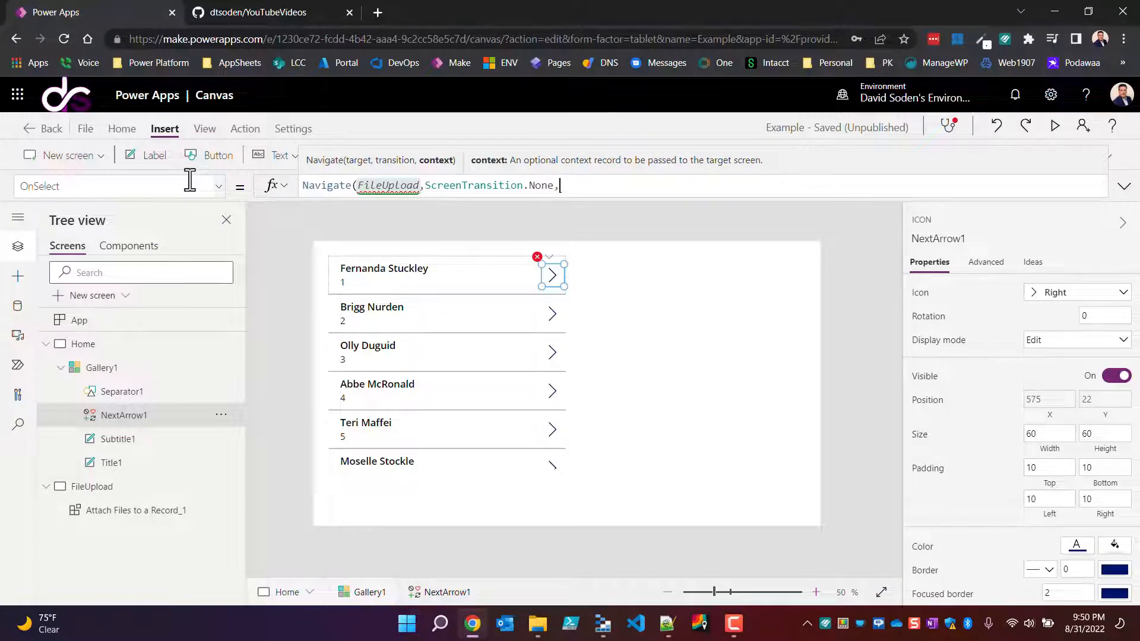
type("{})")
Step: Complete the arrow's Navigate formula with the context record {EID:ThisItem.'External User Identifier'}
key("Left")
key("Left")
type("EID:this")
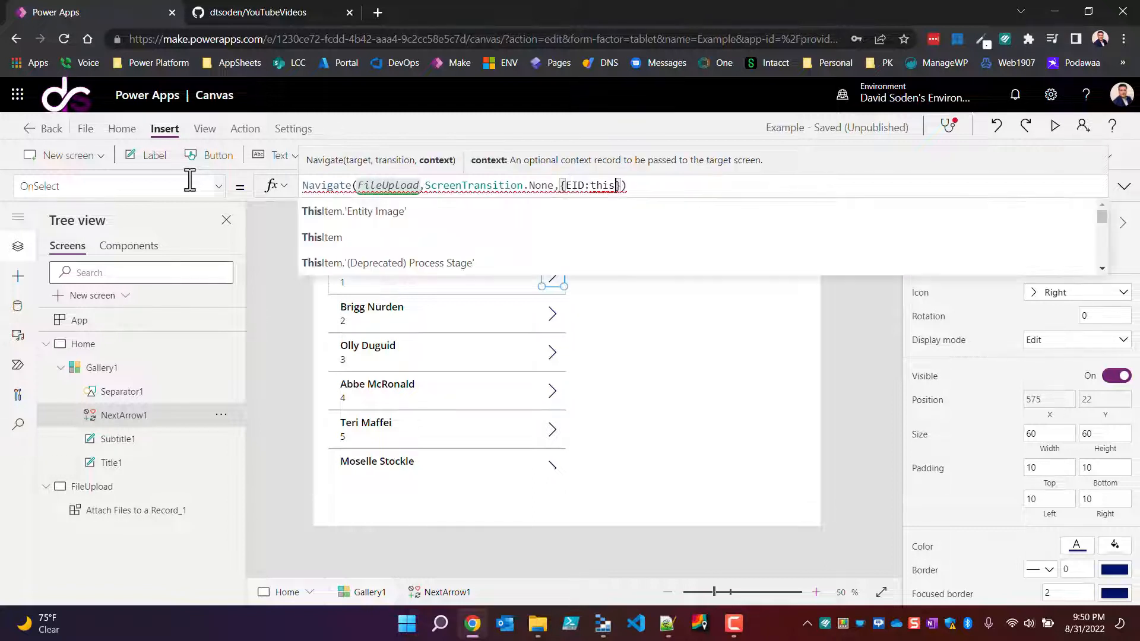
key("Down")
key("Tab")
type(".")
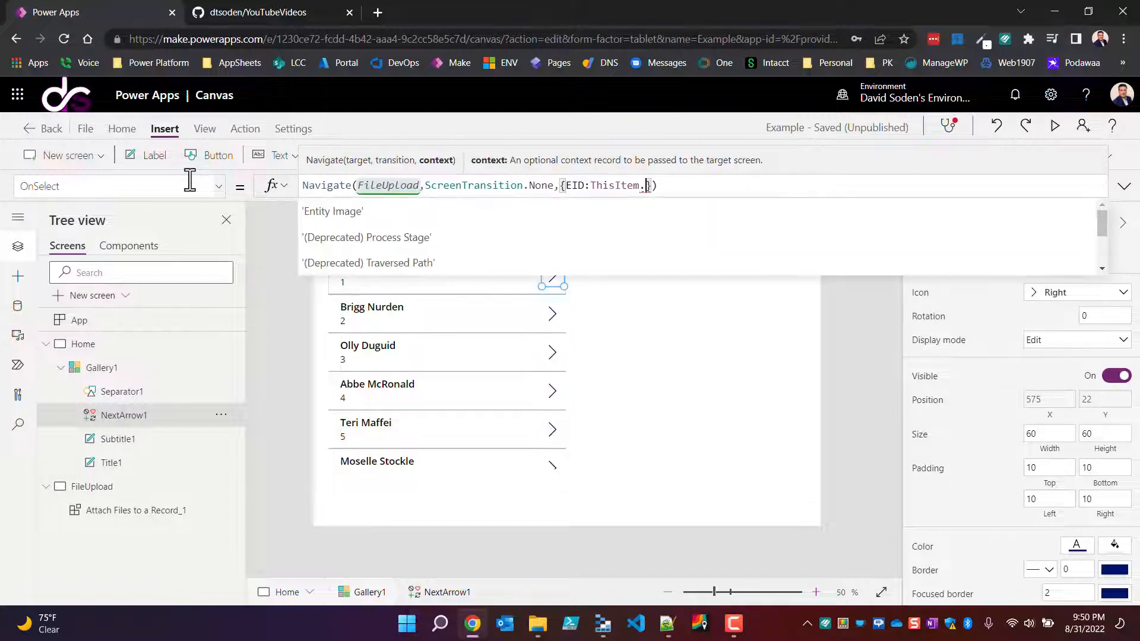
type("ex")
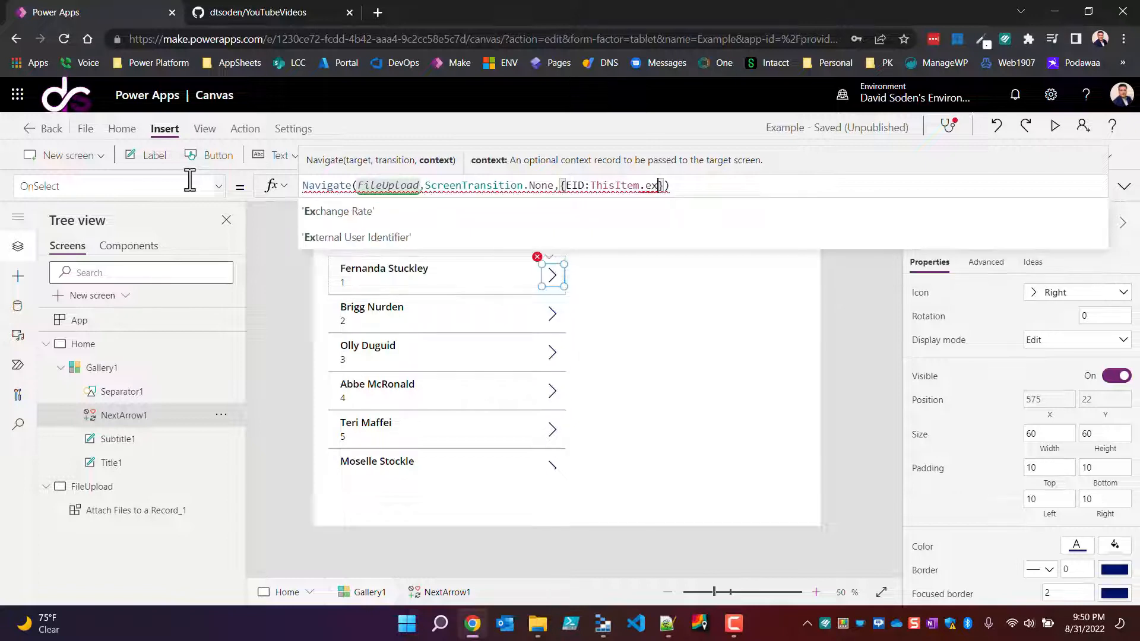
key("Down")
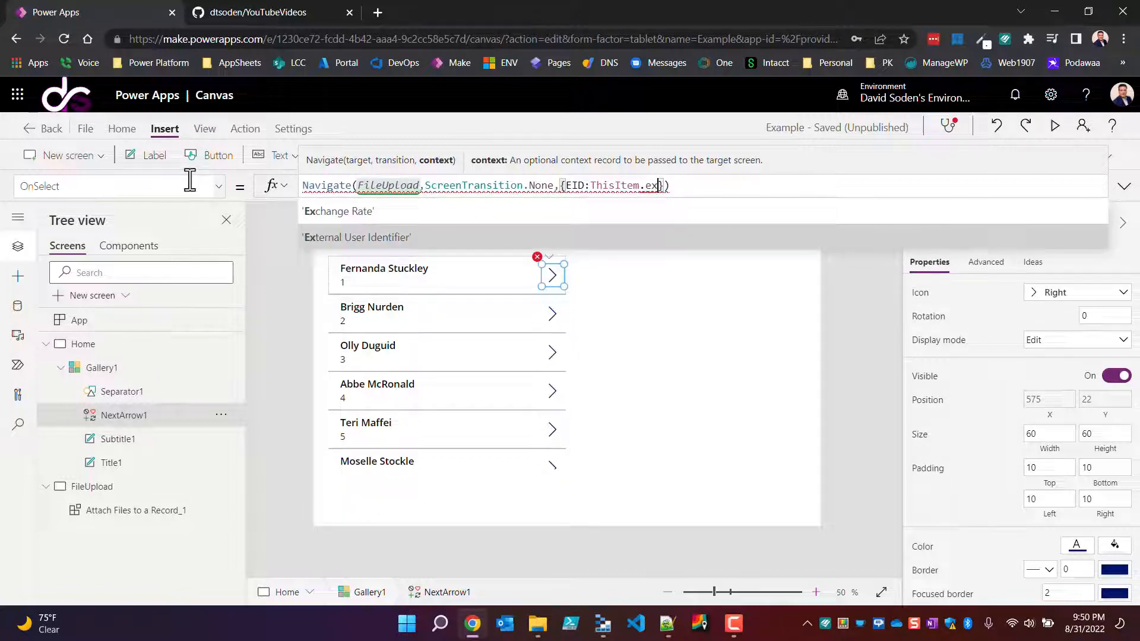
key("Tab")
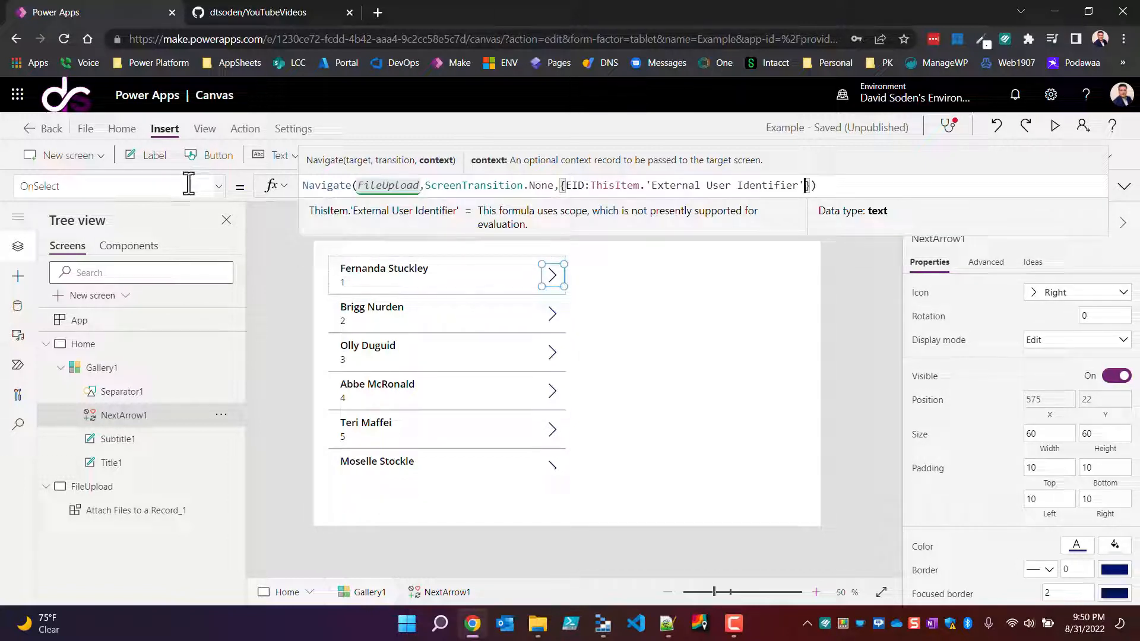
double_click(582, 186)
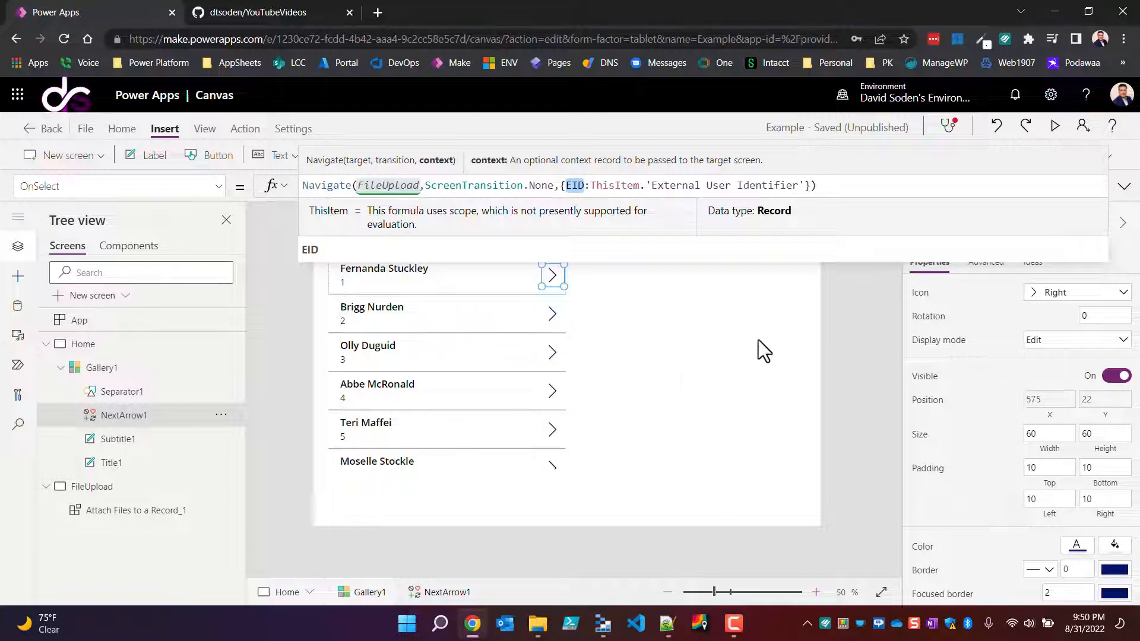
left_click(730, 404)
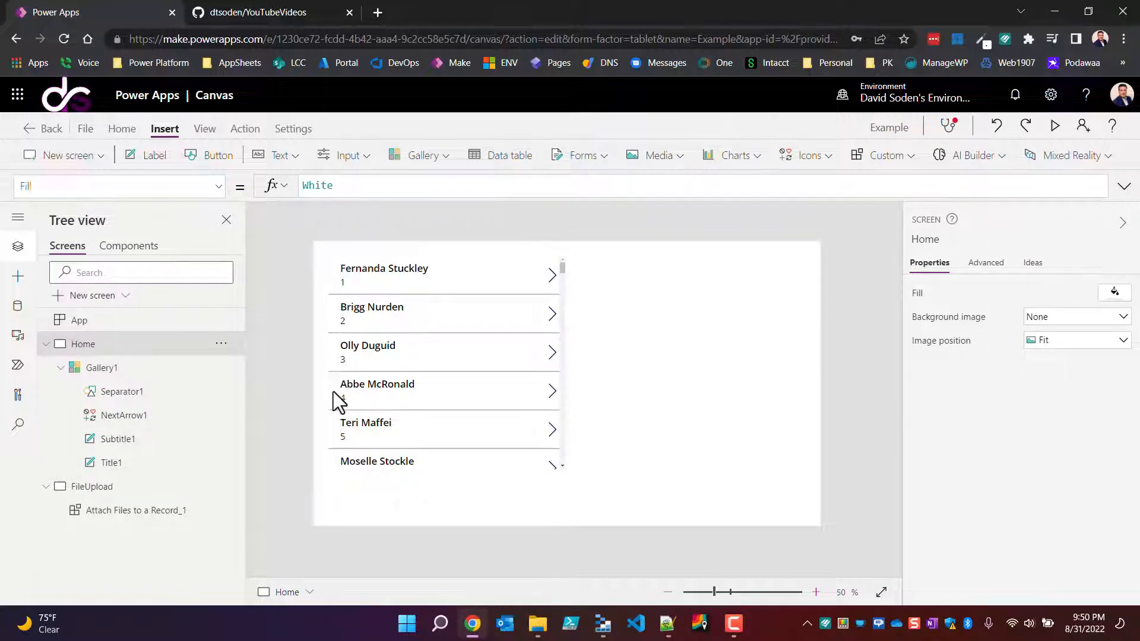
Step: Open the FileUpload screen from the gallery row with identifier 4 and rename its Attach Files component to ComAttach
left_click(553, 395, "alt")
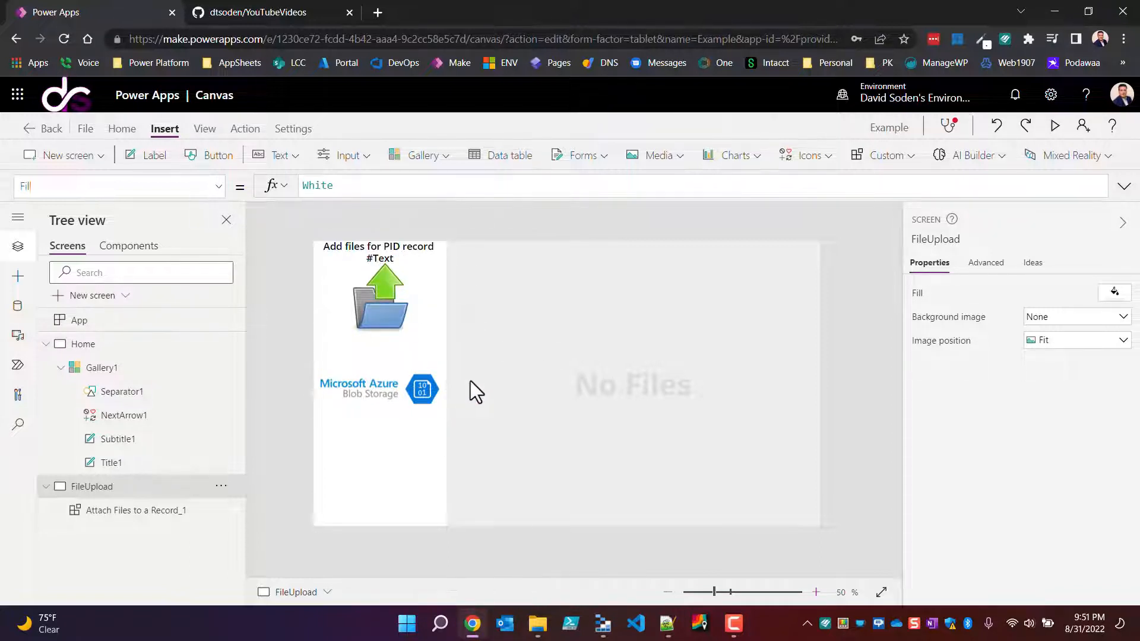
left_click(546, 365)
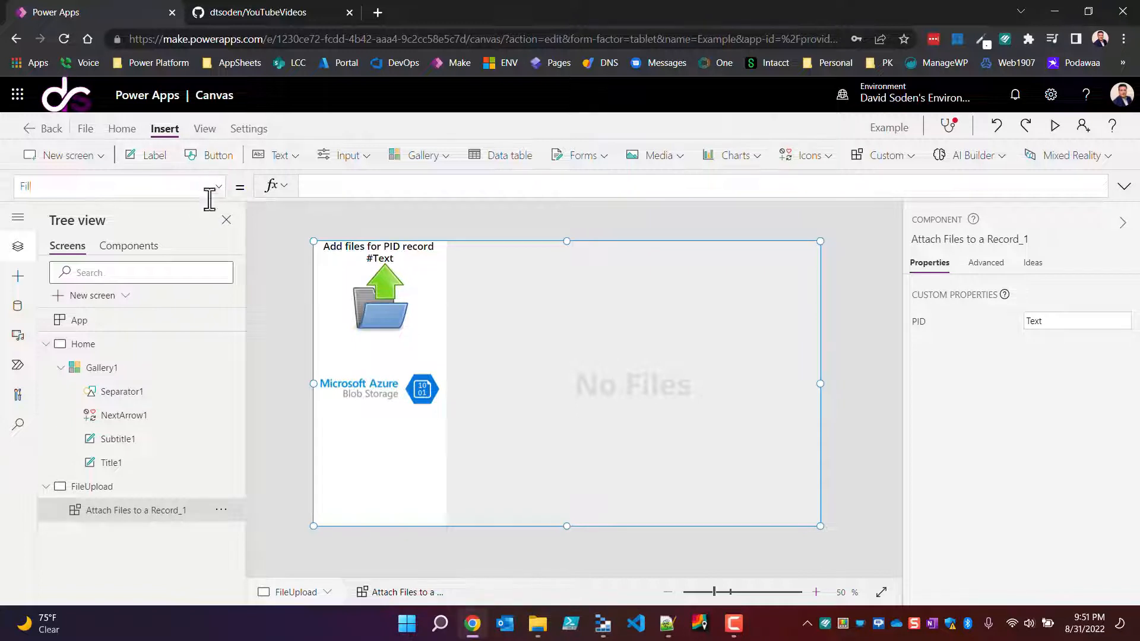
double_click(146, 513)
type("Co")
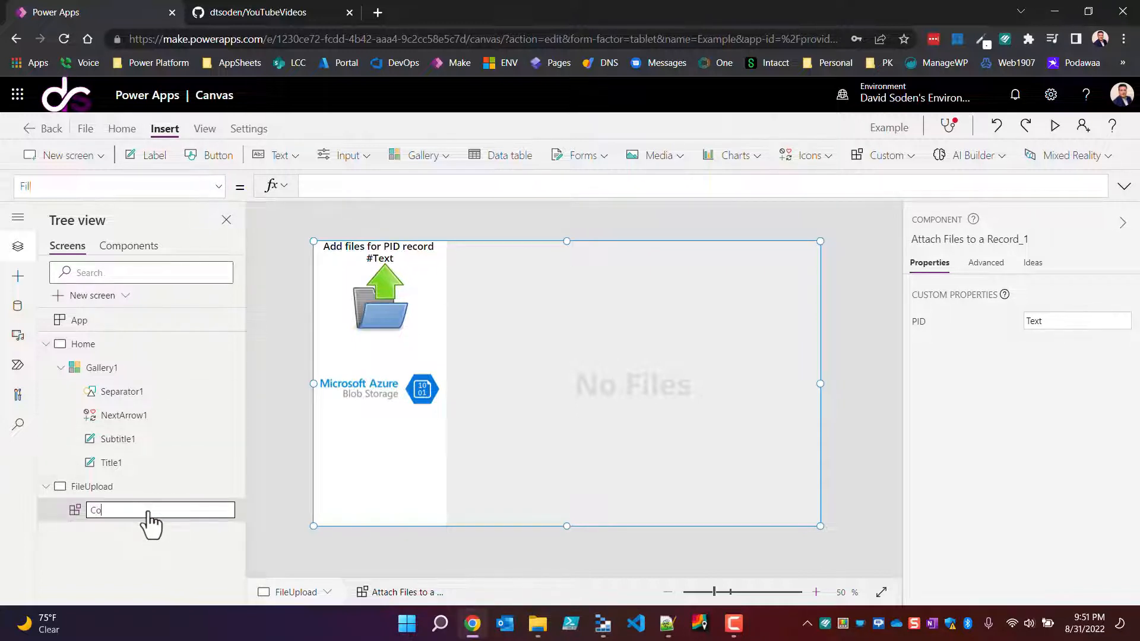
type("mAttach")
key("Return")
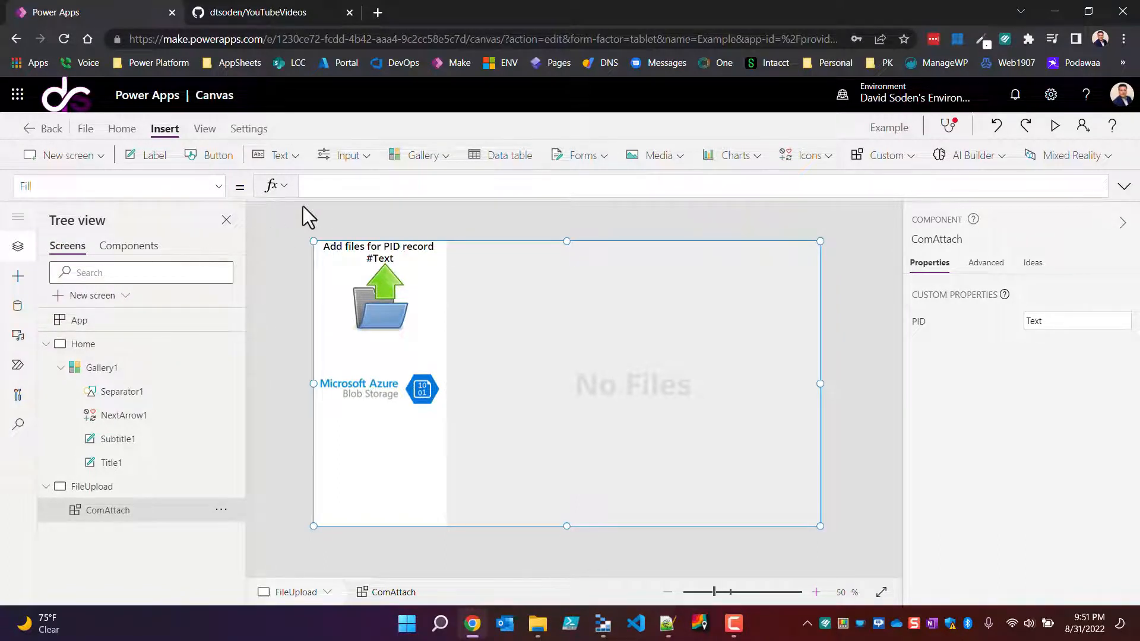
Step: Set the PID property of the ComAttach component to the context variable EID
left_click(219, 186)
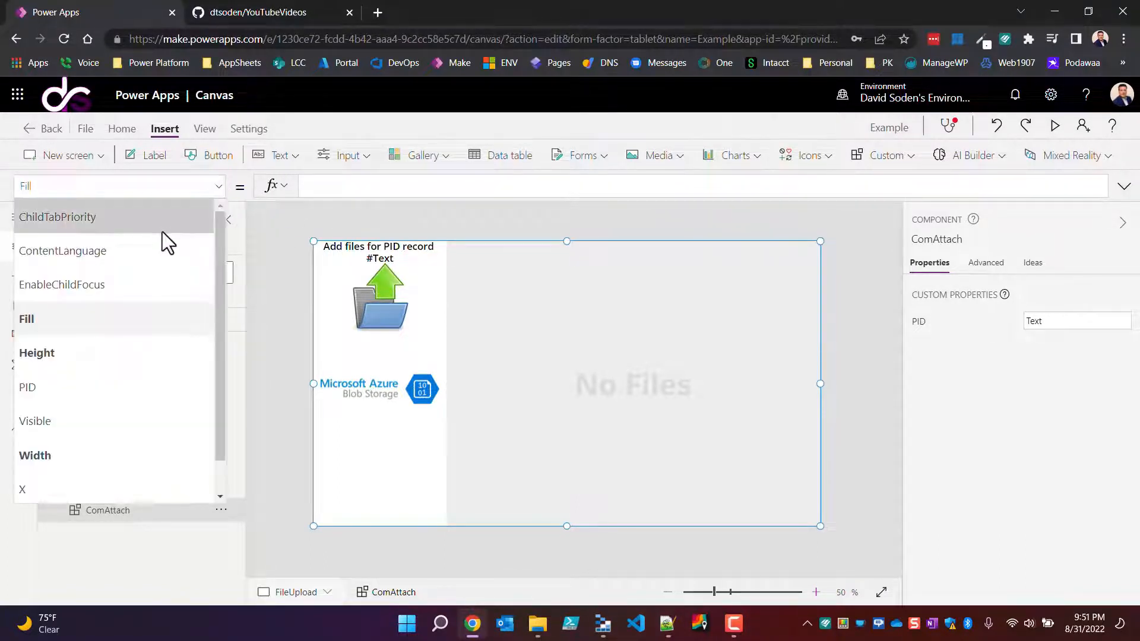
left_click(34, 398)
left_click(18, 395)
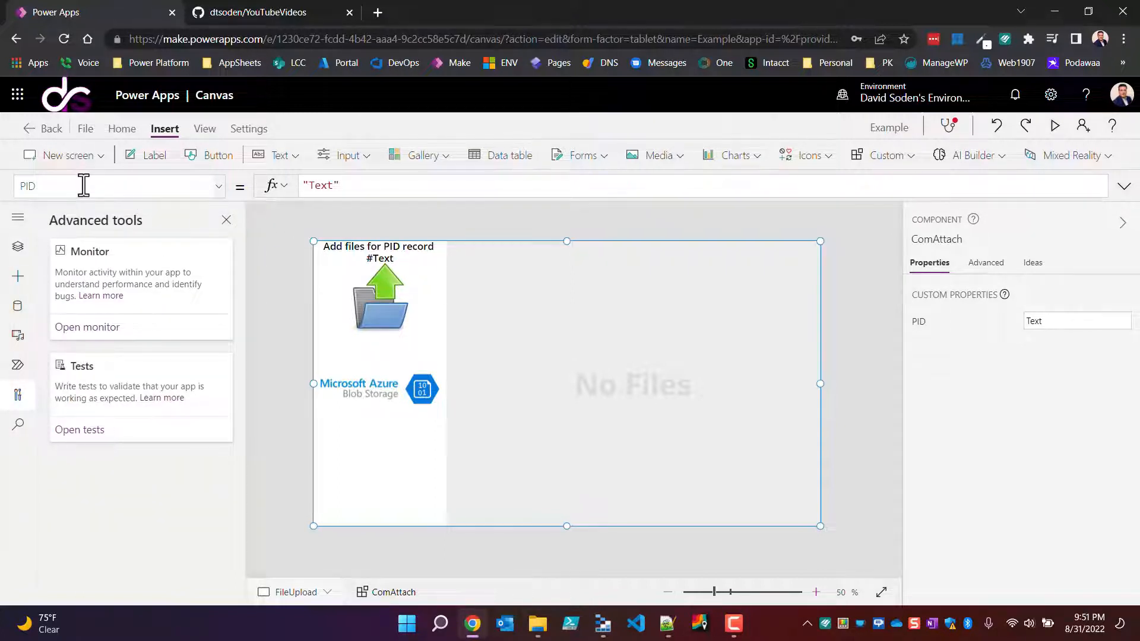
left_click(366, 186)
key("ctrl+a")
type("e")
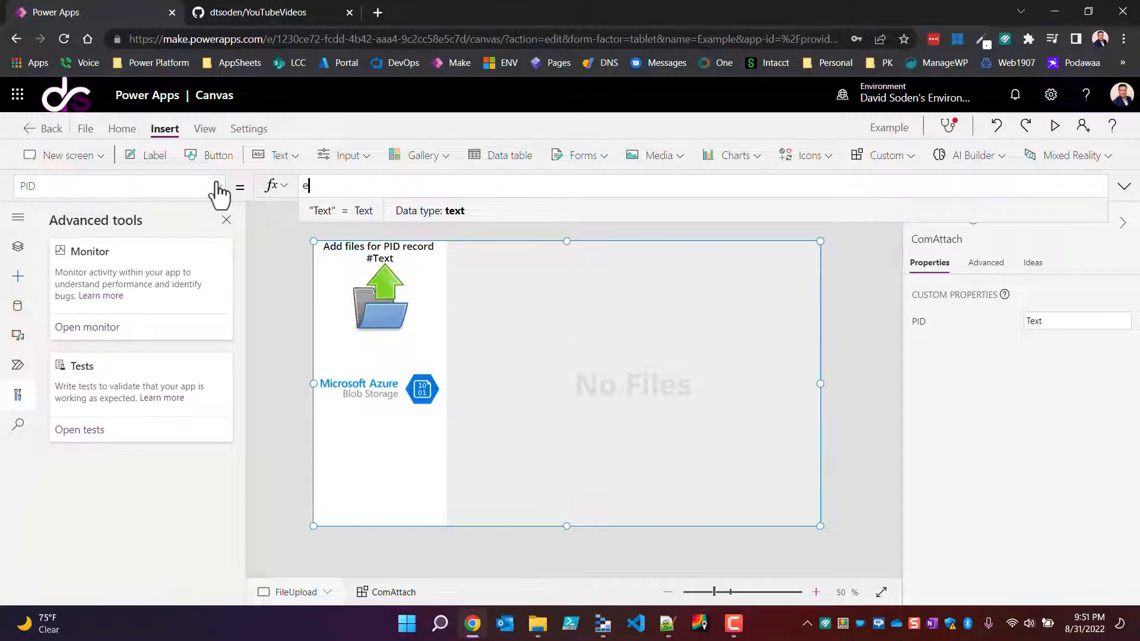
key("BackSpace")
type("E")
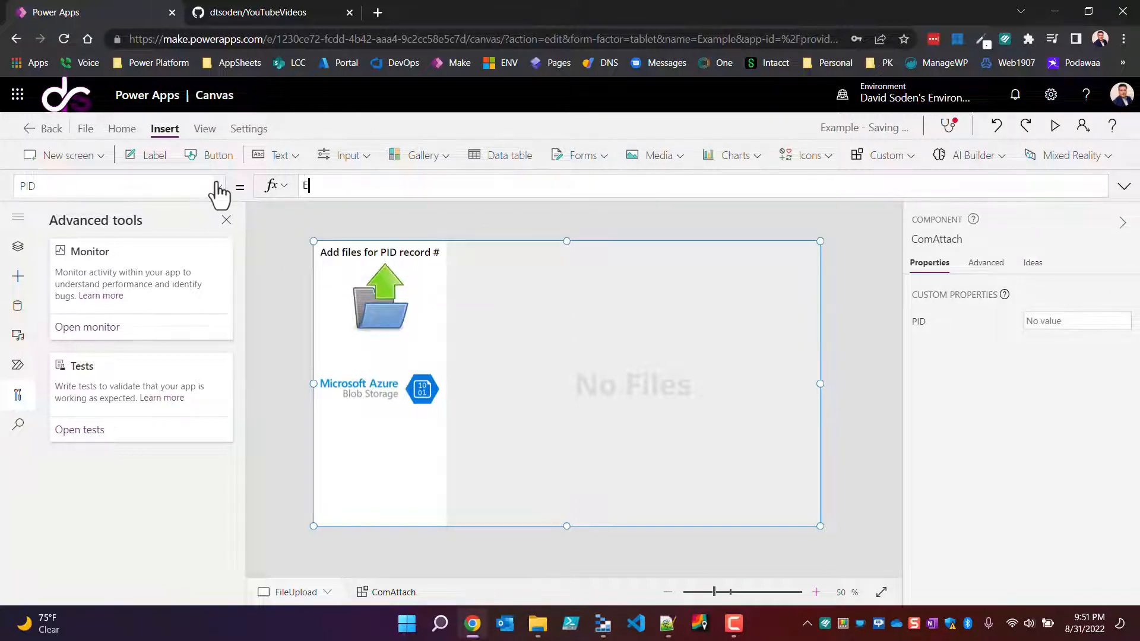
type("ID")
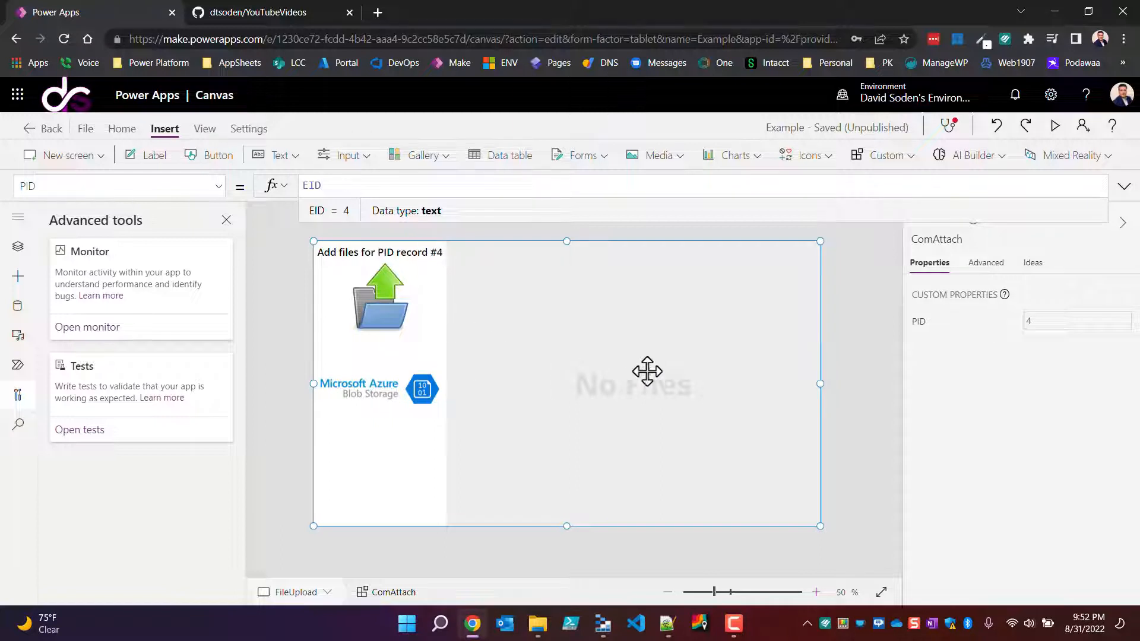
left_click(849, 369)
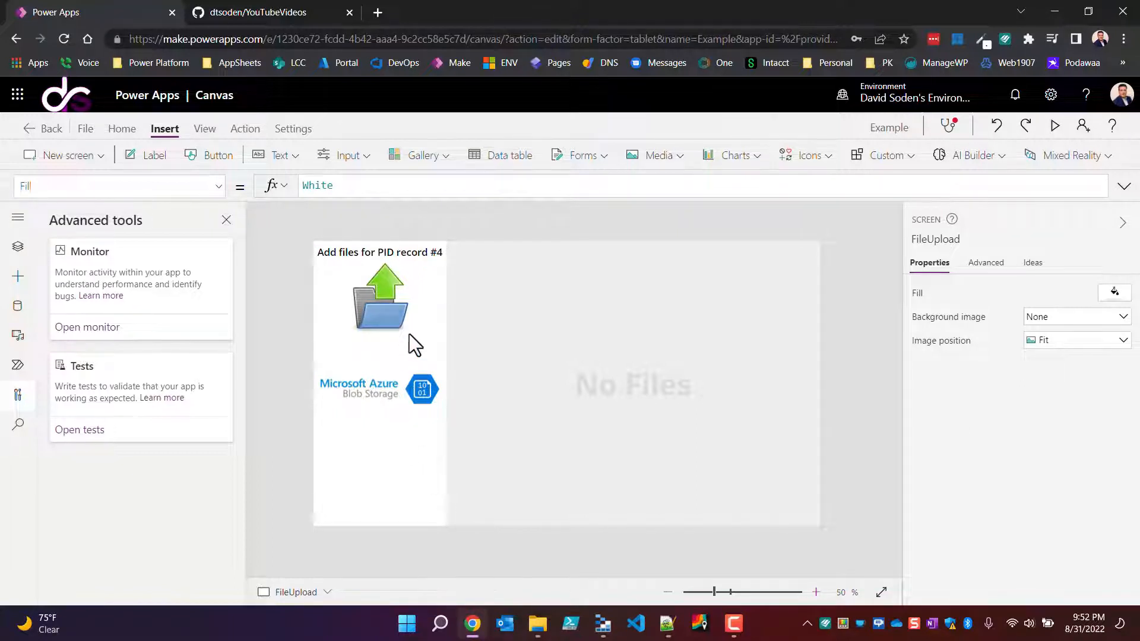
Step: Choose emp-lcyc.png from the Pictures folder in the attachment component and save it to blob storage
left_click(382, 324)
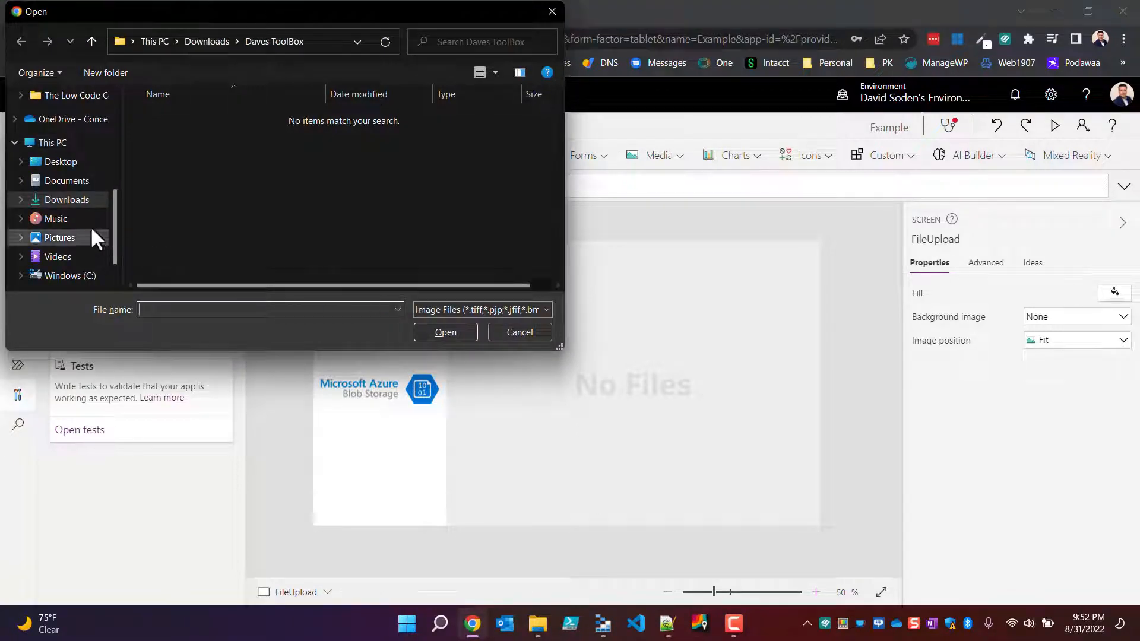
left_click(59, 238)
scroll(403, 232, "down", 3)
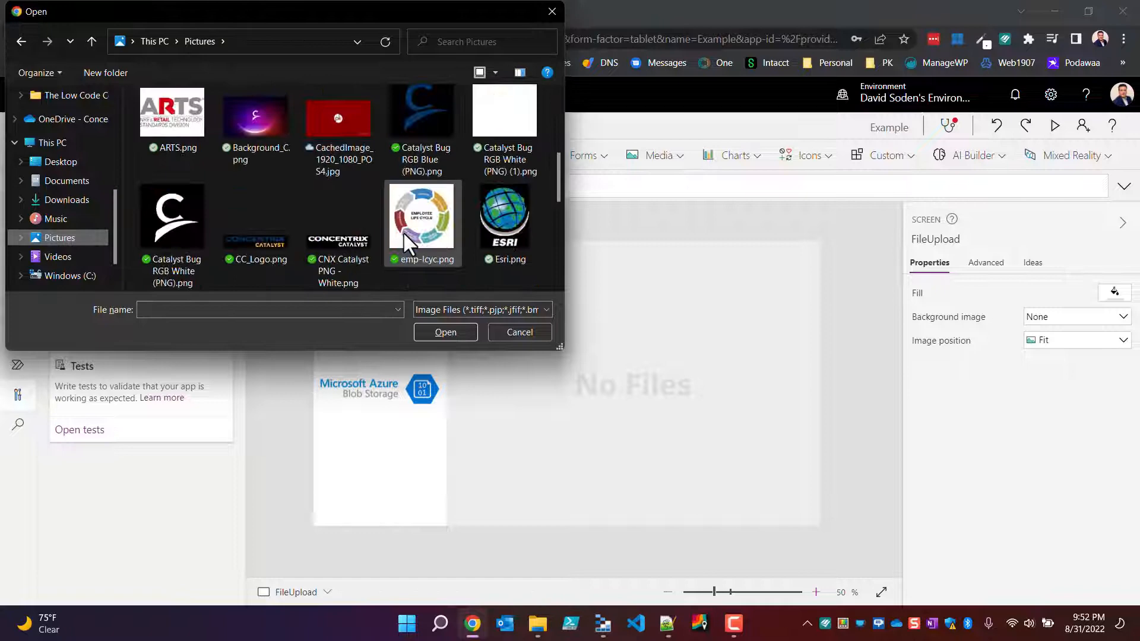
left_click(431, 215)
left_click(446, 332)
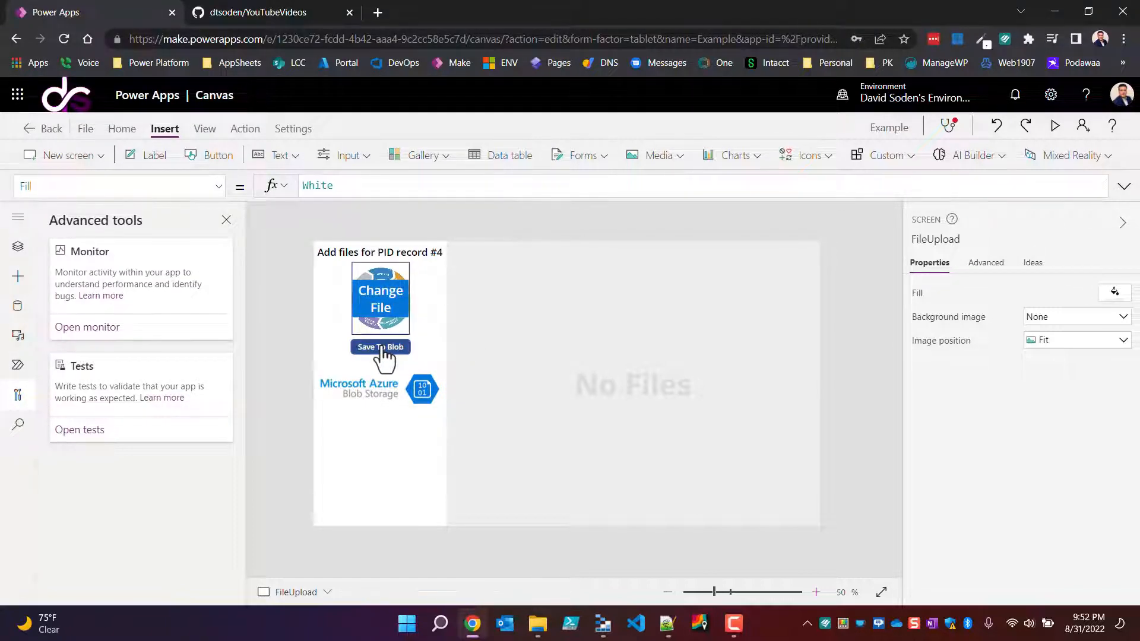
left_click(382, 351)
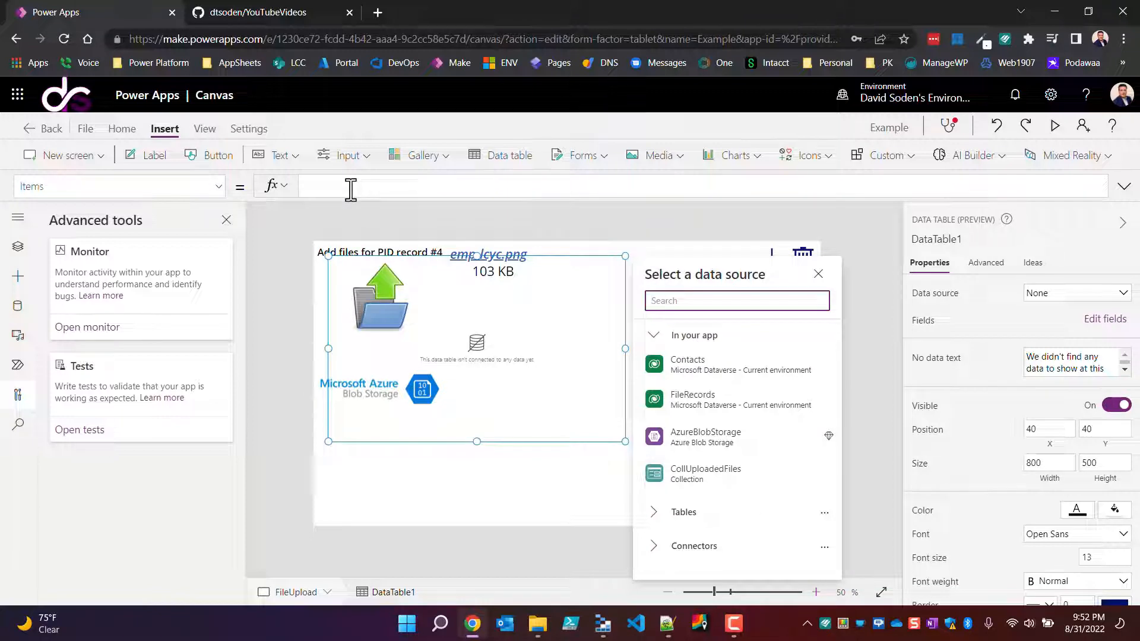
Step: Set the Items formula of the data table on the FileUpload screen to ComAttach.returnFilesMetaData
left_click(350, 189)
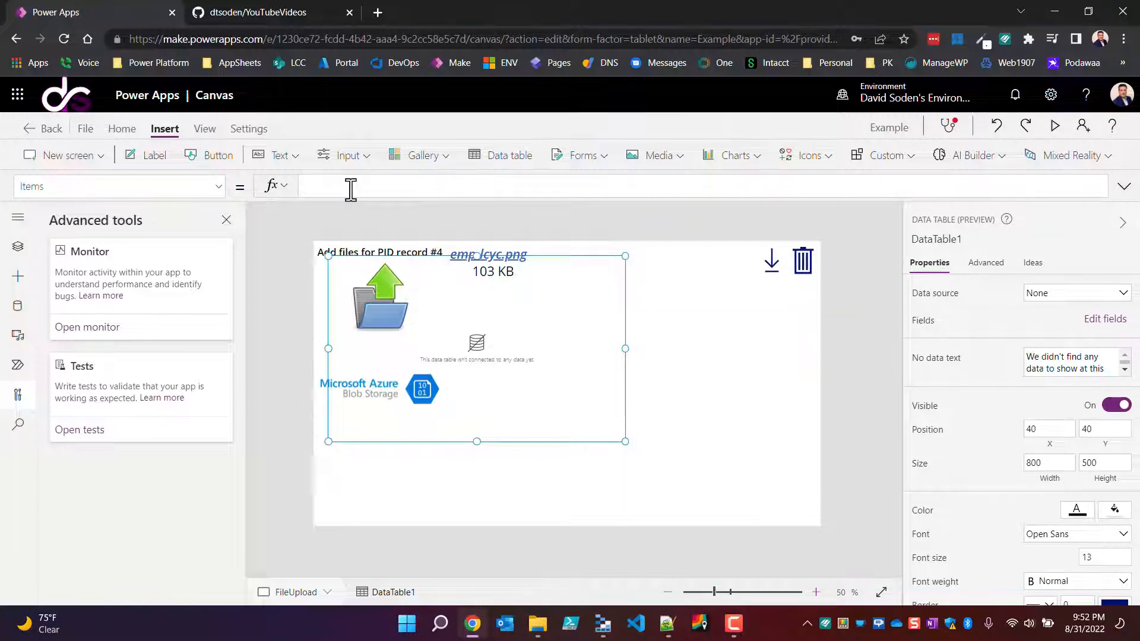
type("Com")
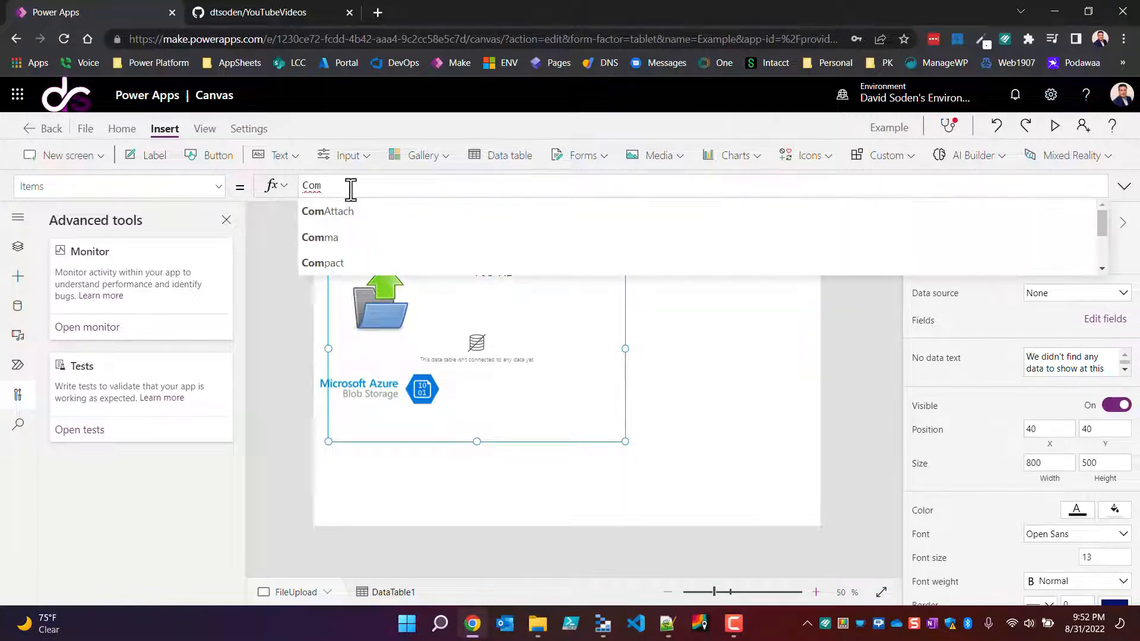
type(".")
key("BackSpace")
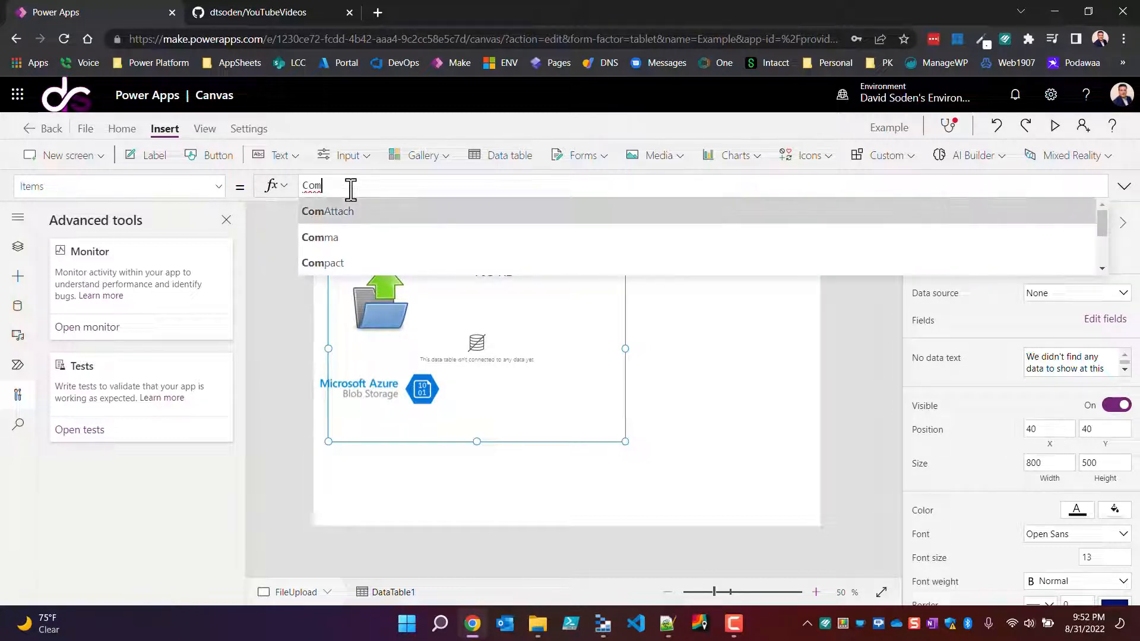
key("Tab")
type(".")
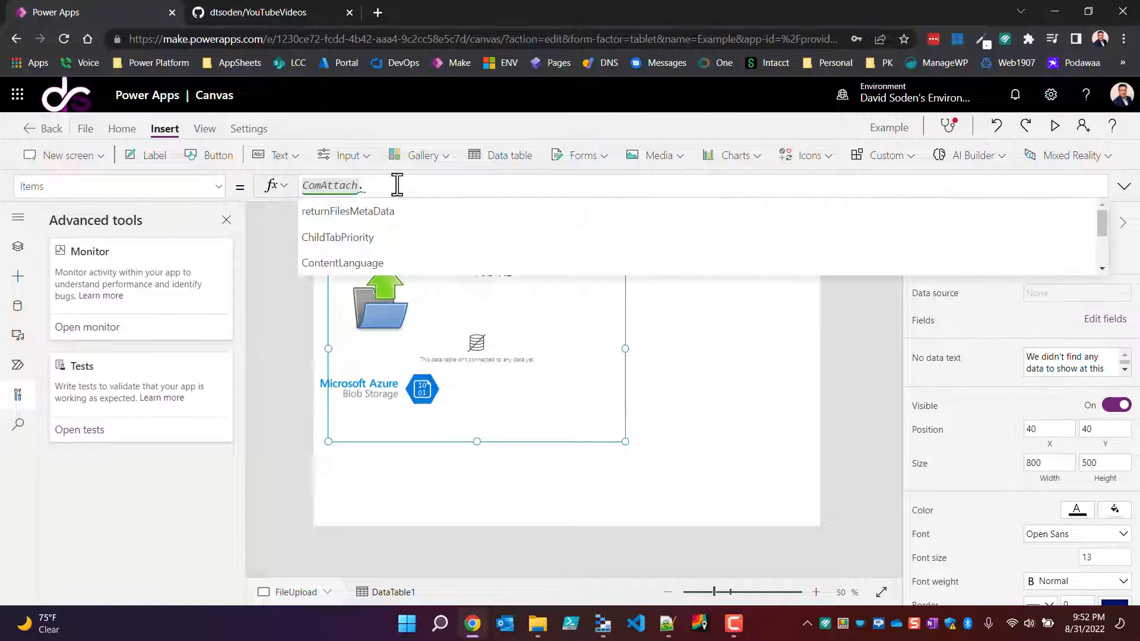
left_click(359, 212)
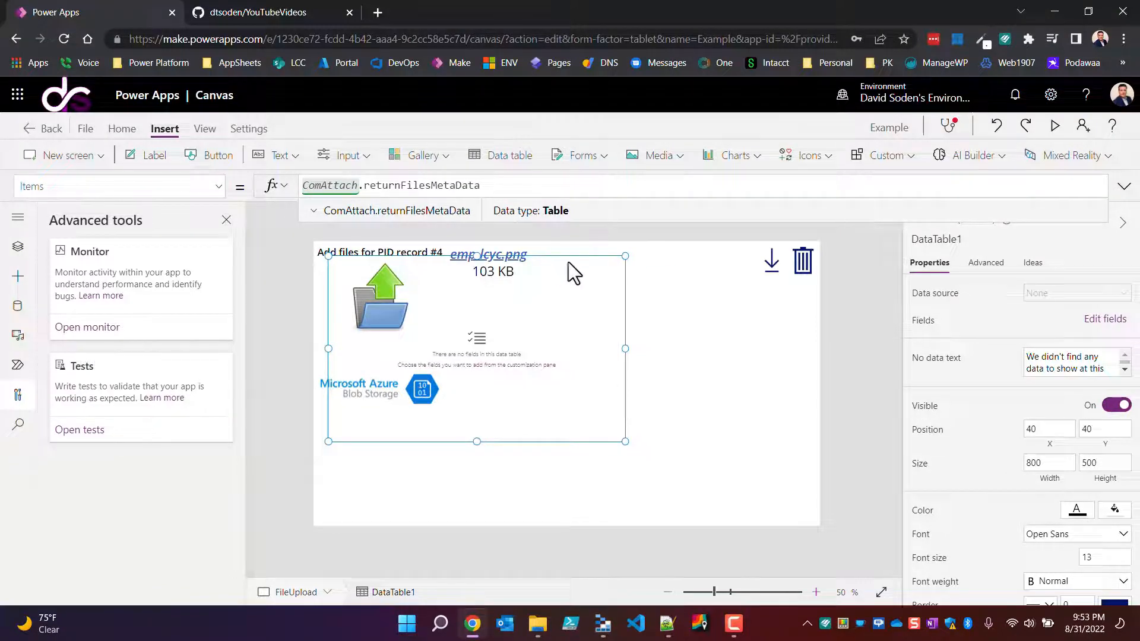
Step: Open the field chooser of the data table and review the metadata fields available from the component
left_click(1108, 321)
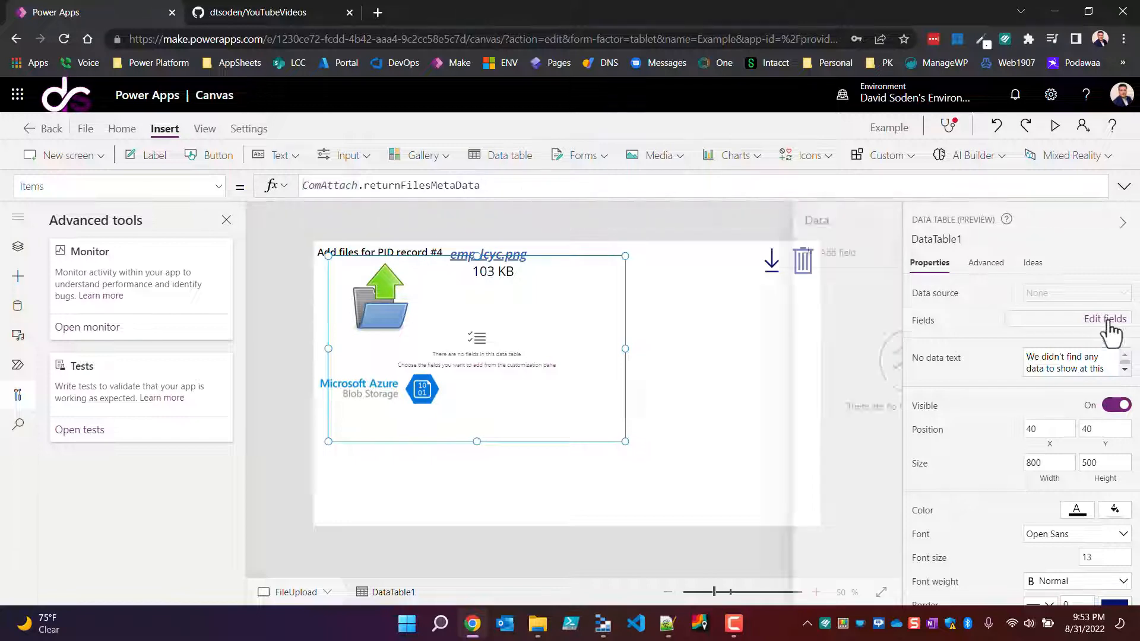
left_click(684, 259)
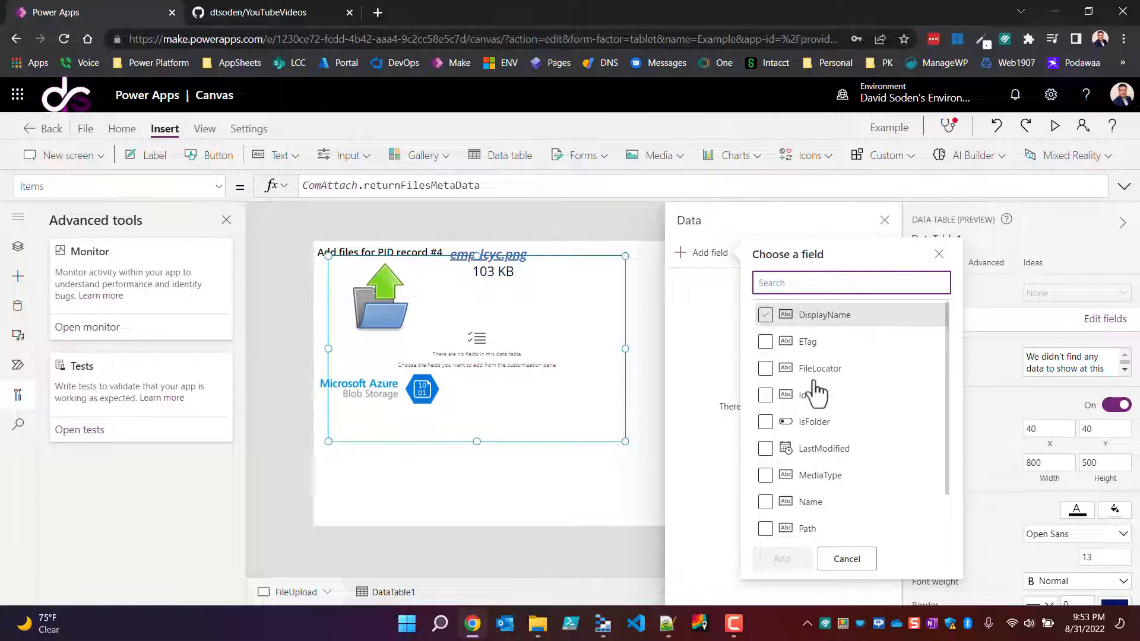
scroll(827, 447, "down", 1)
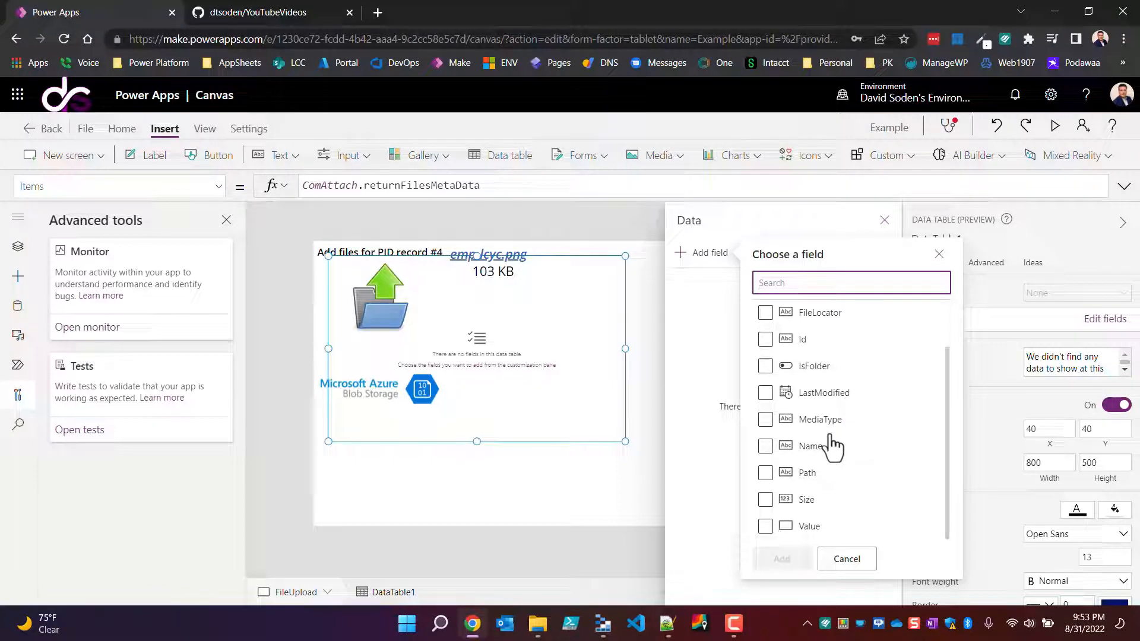
scroll(833, 447, "up", 1)
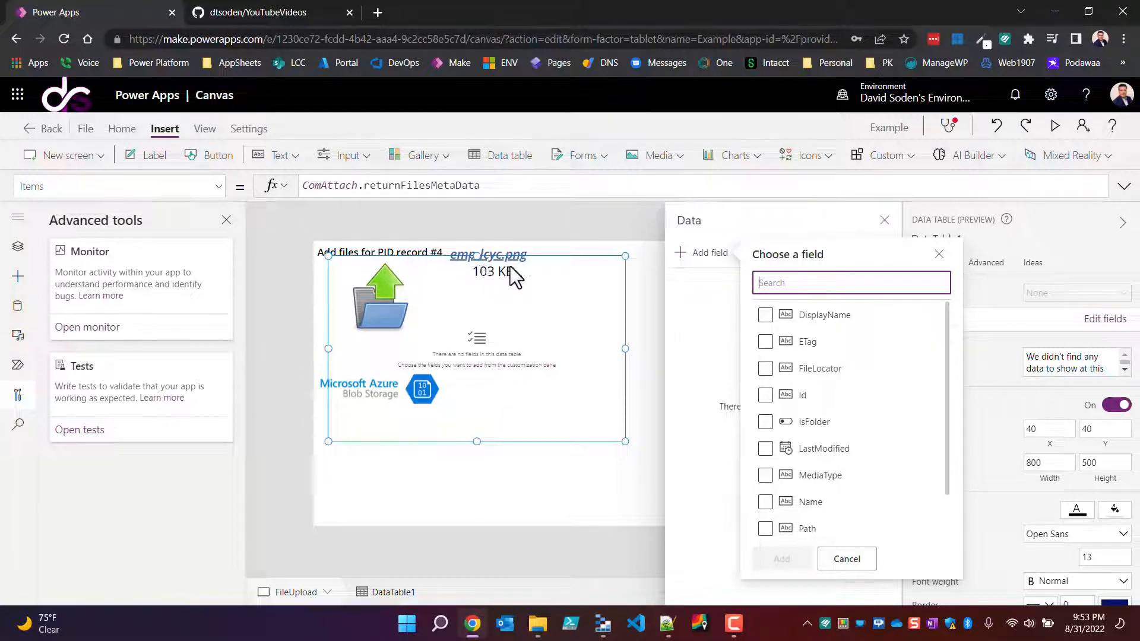
Step: Switch to Azure Storage Explorer, refresh the powerapps container and compare its contents with the file listed in the app
left_click(602, 623)
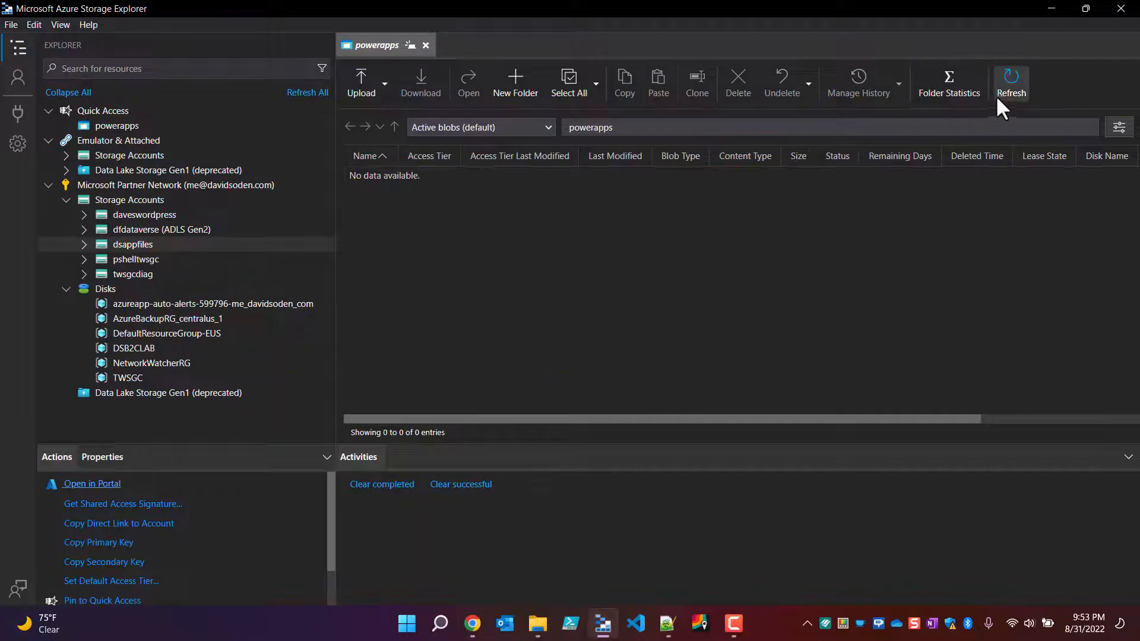
left_click(1013, 84)
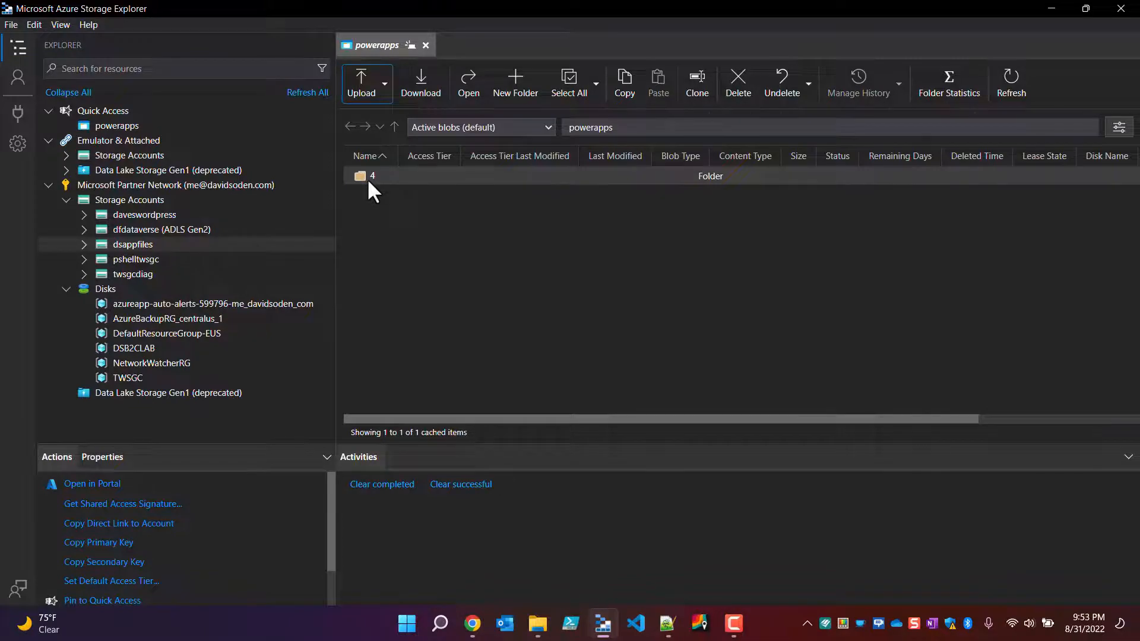
key("alt+Tab")
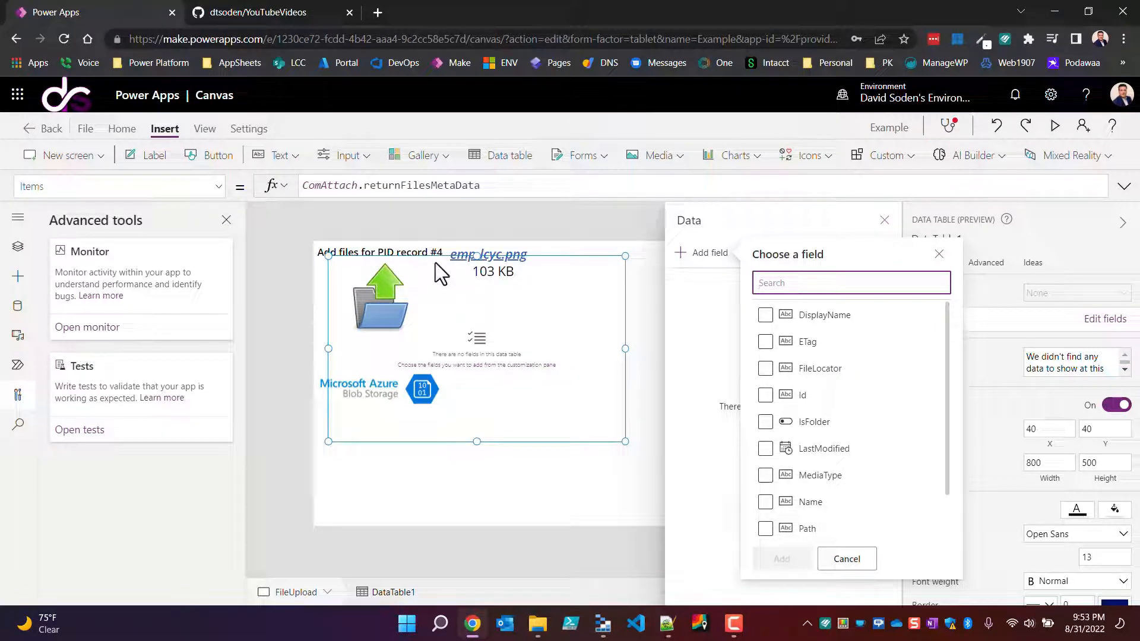
key("alt+Tab")
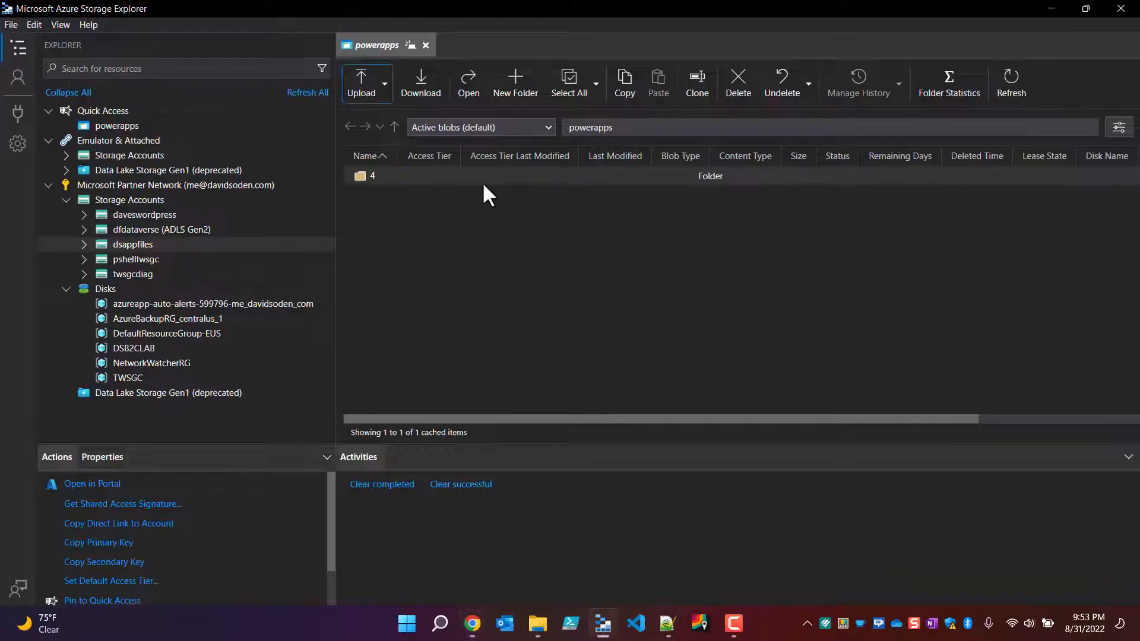
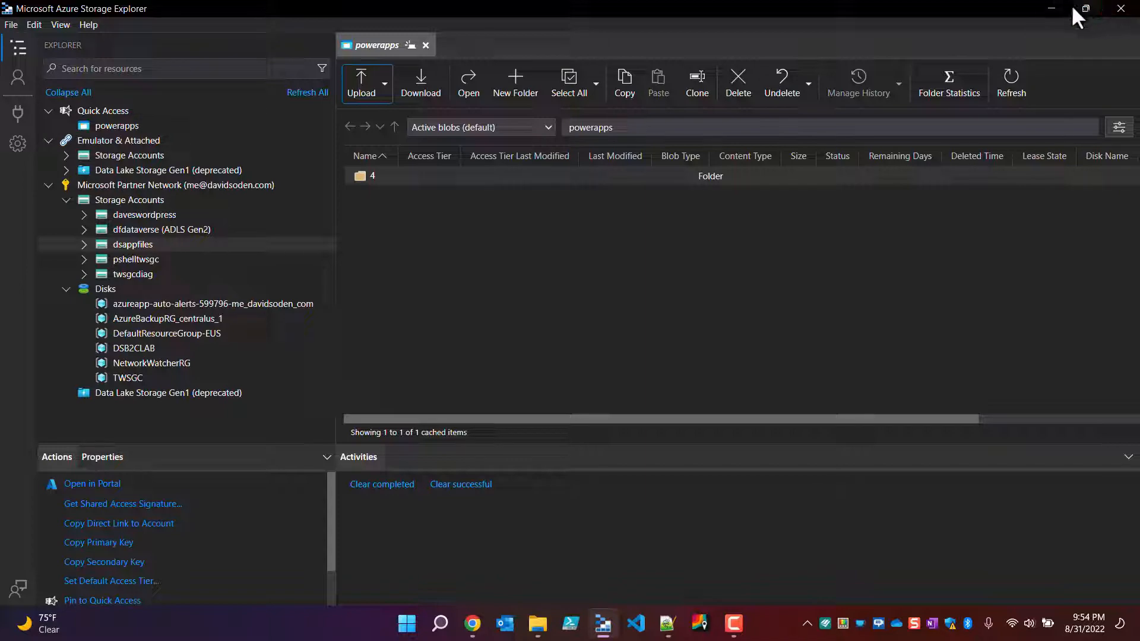
Step: Return to the Power Apps editor, dismiss the field chooser and delete the data table from the FileUpload screen
left_click(1051, 7)
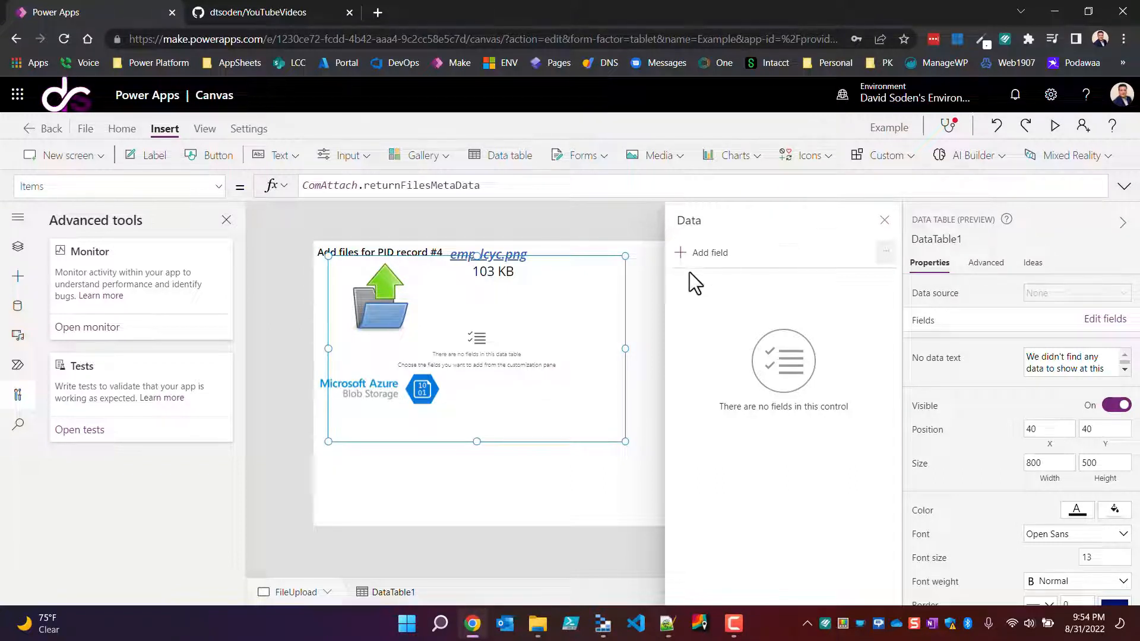
left_click(885, 220)
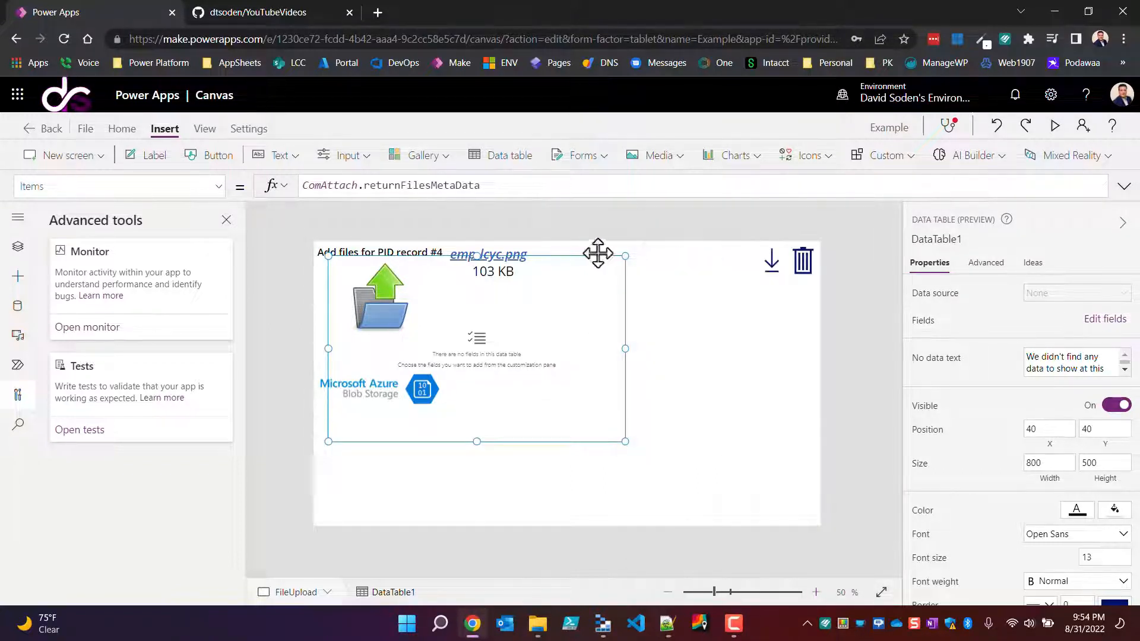
left_click_drag(599, 255, 661, 281)
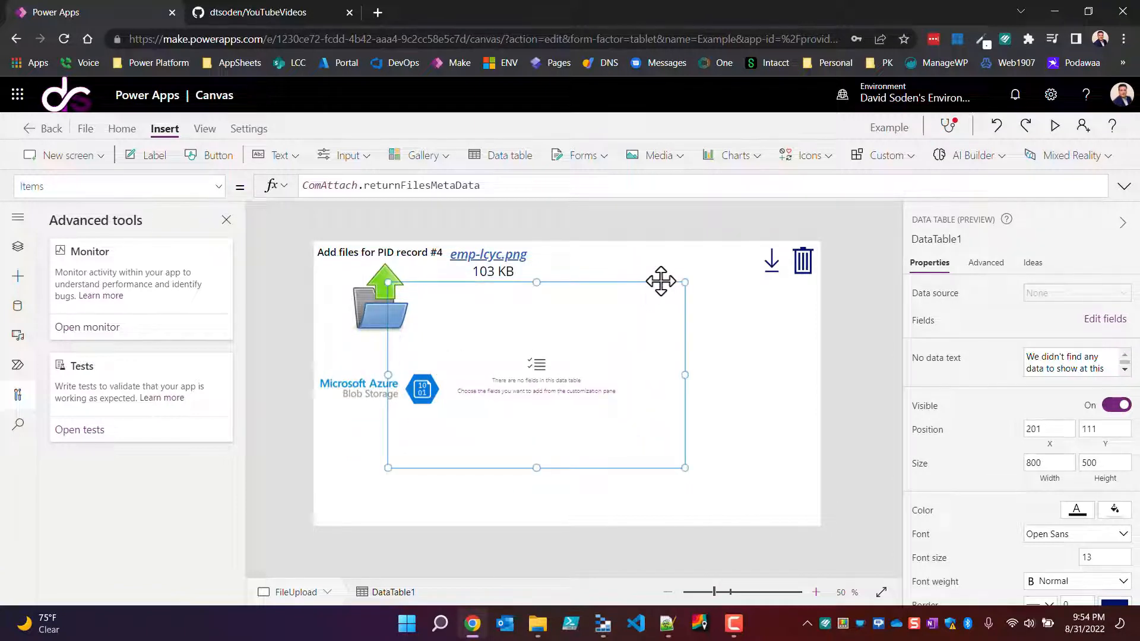
key("Delete")
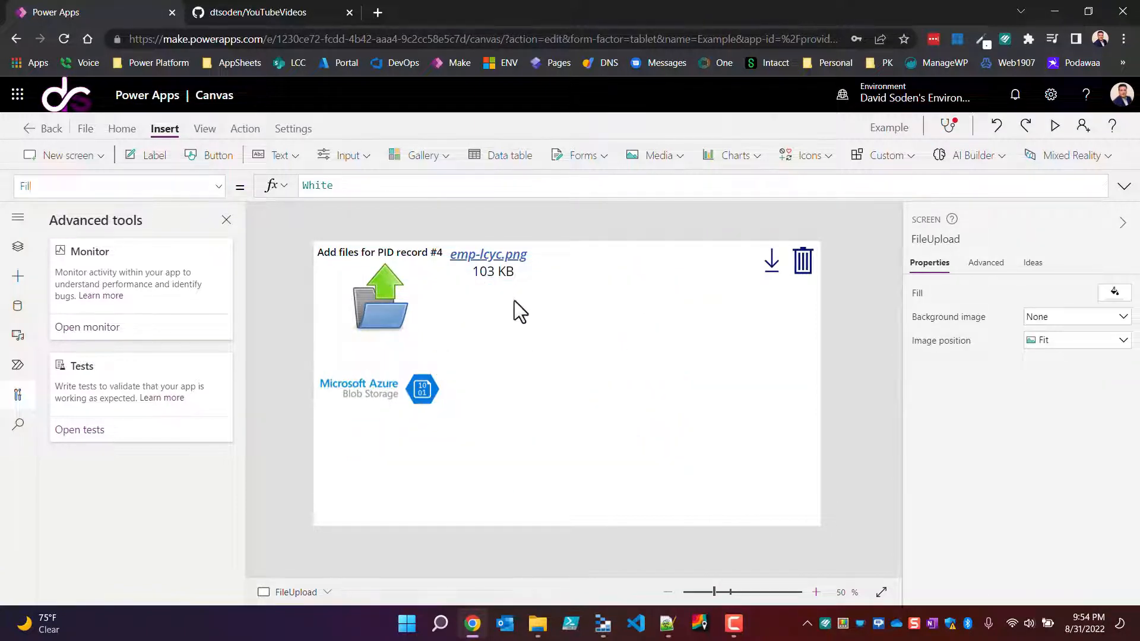
Step: Choose AppSheet_Logo (1).png from the Pictures folder in the attachment component and save it to blob storage
left_click(386, 317)
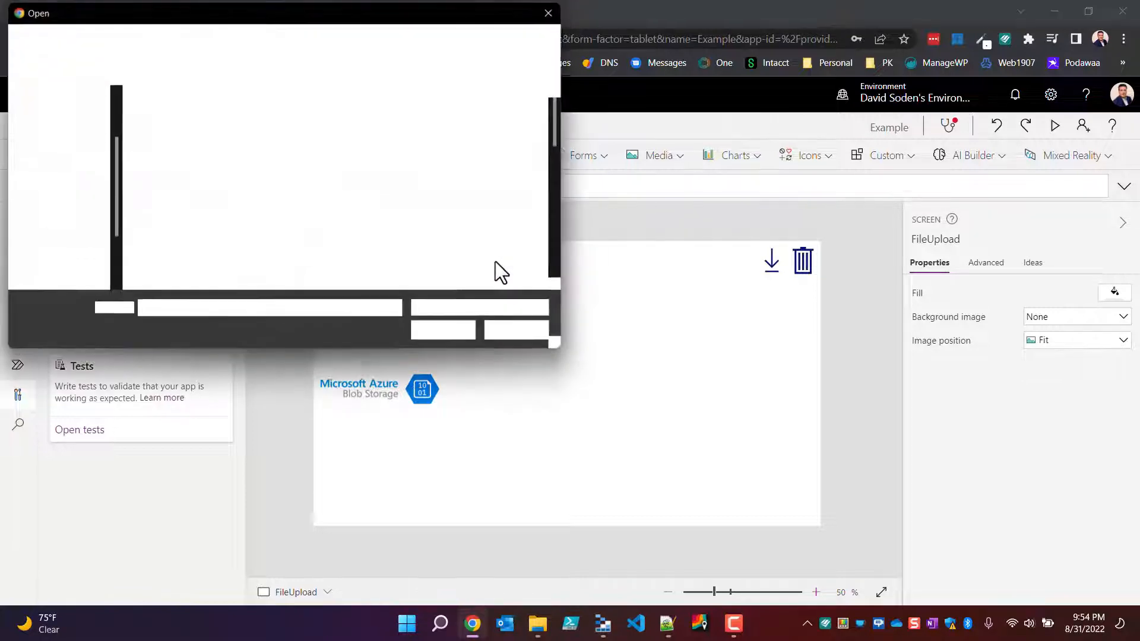
left_click(518, 260)
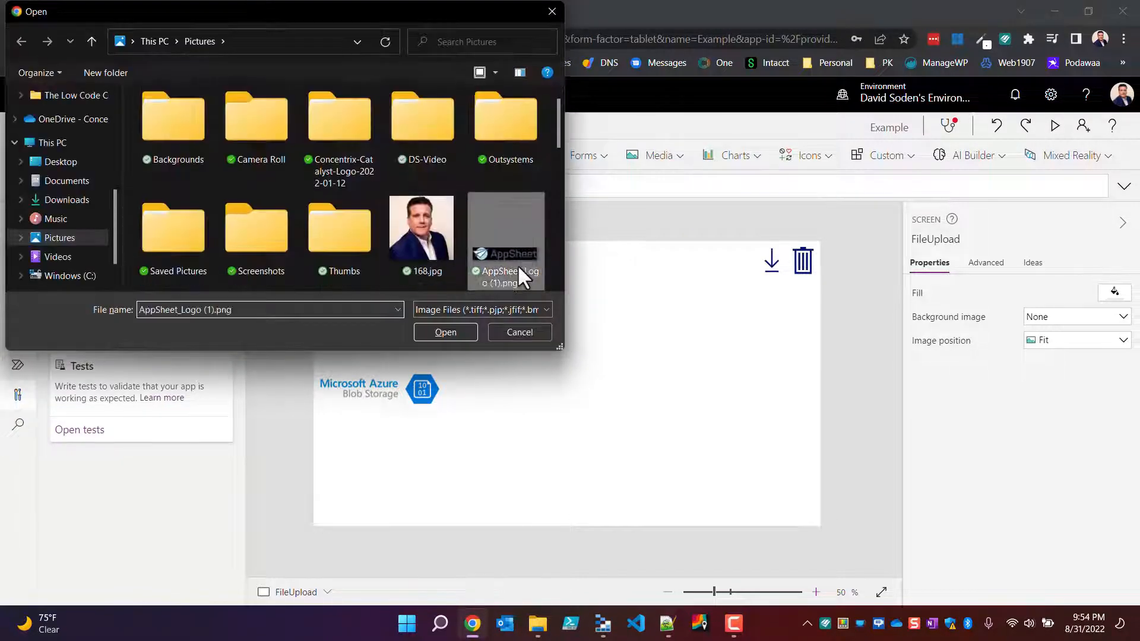
left_click(450, 331)
left_click(397, 348)
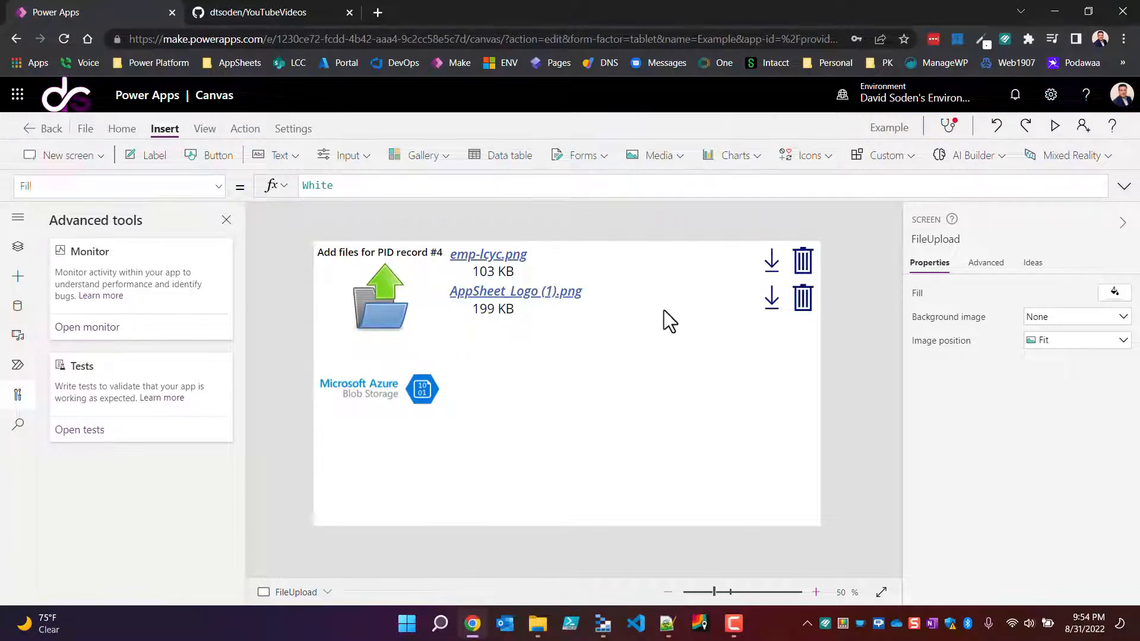
Step: Switch to Azure Storage Explorer and open folder 4 in the powerapps container to check the uploaded files
key("alt+Tab")
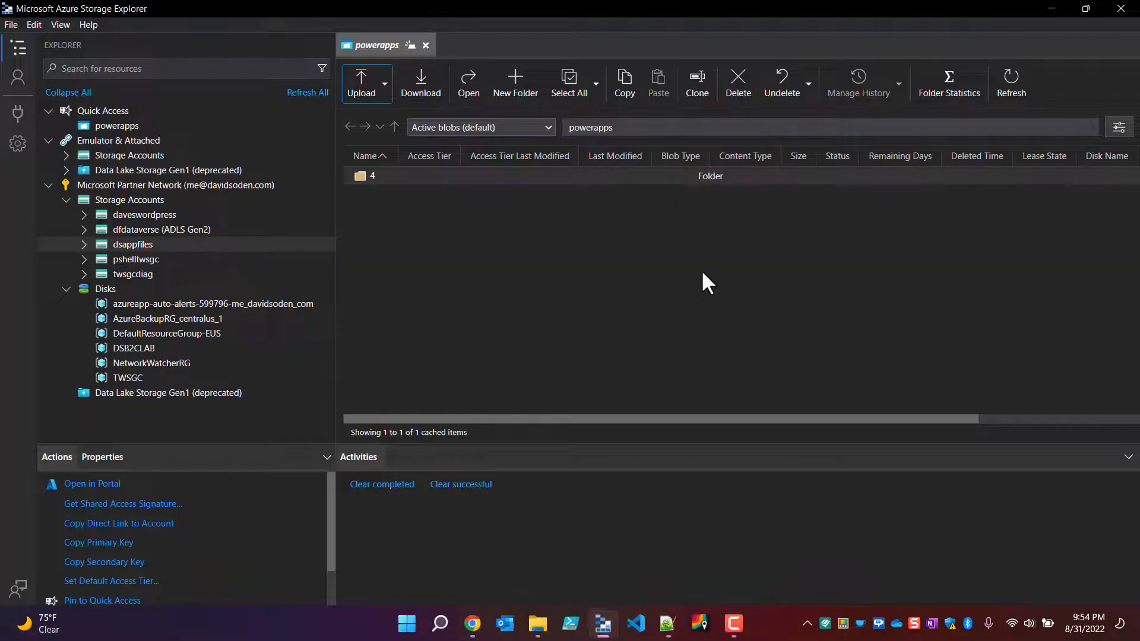
left_click(364, 177)
double_click(363, 177)
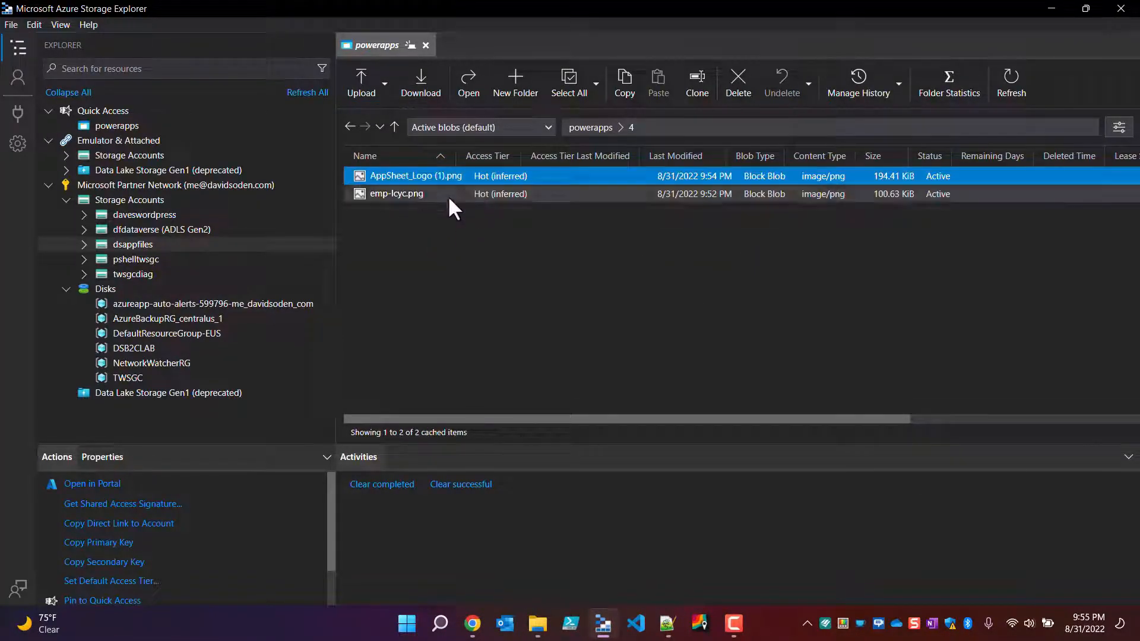
Step: Switch to the Notepad++ notes and copy the Reset(ComAttach) formula
key("alt+Tab")
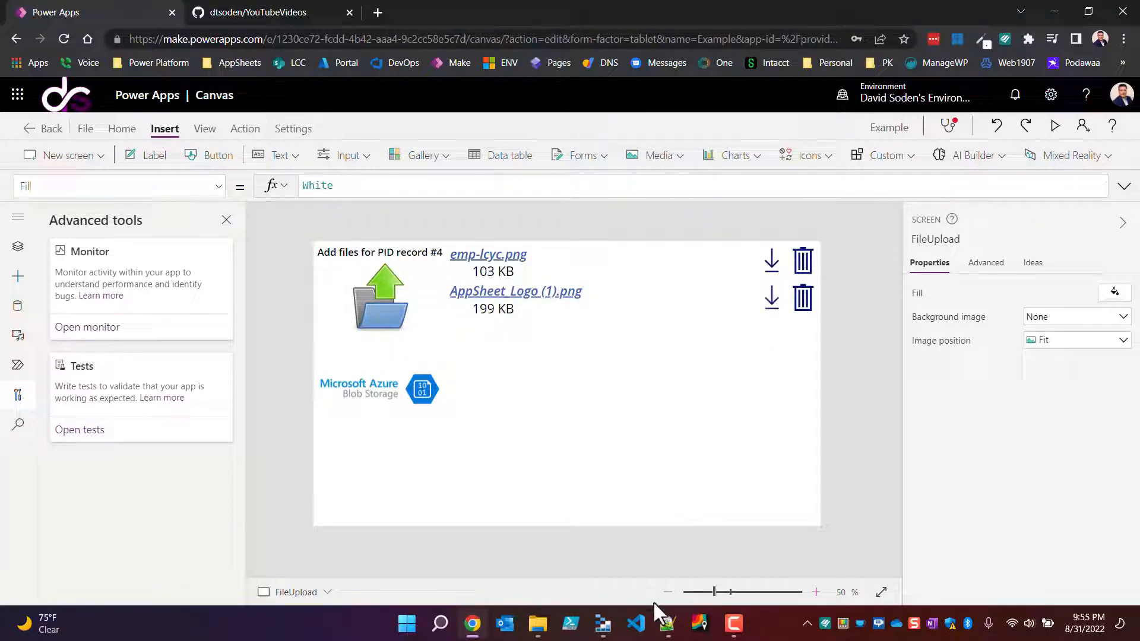
left_click(668, 623)
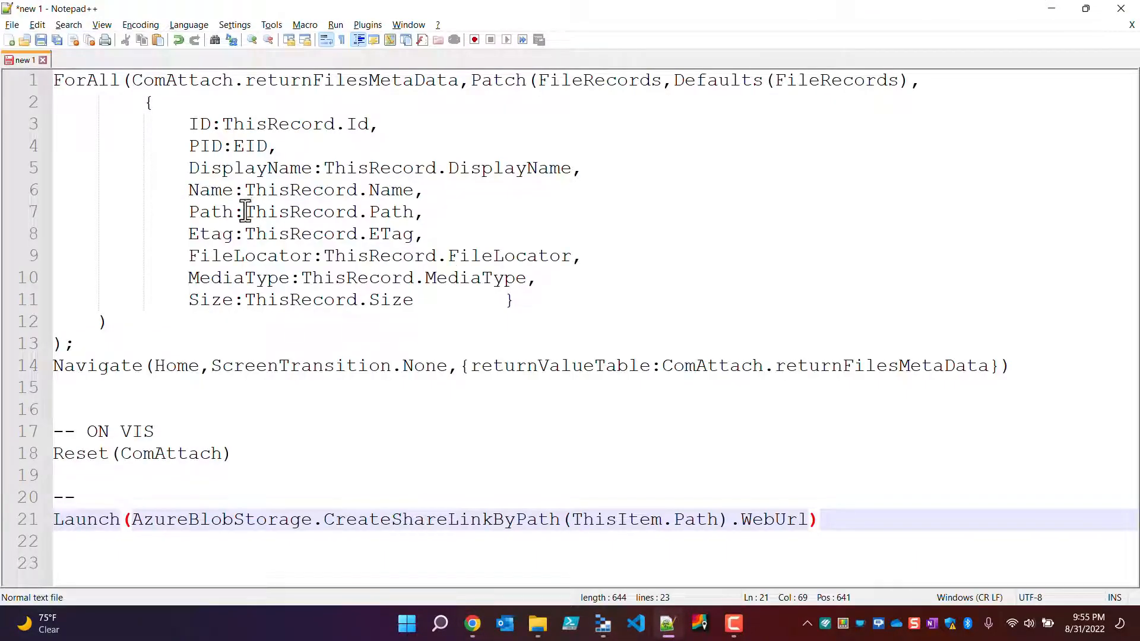
left_click_drag(260, 462, 20, 464)
key("ctrl+c")
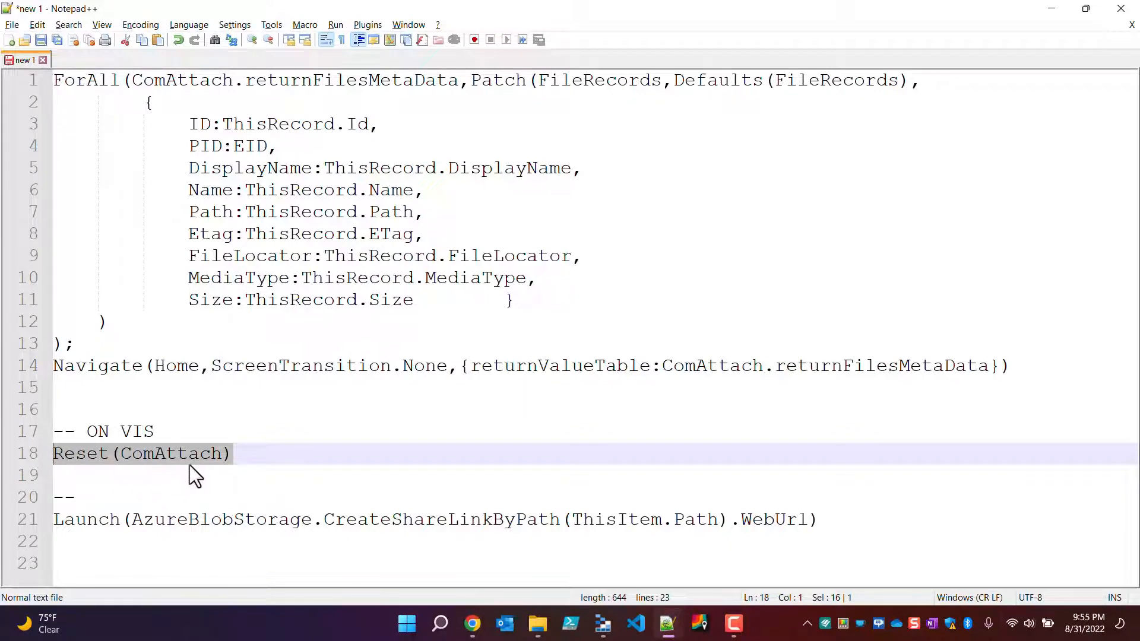
Step: In Power Apps, set the OnVisible formula of the FileUpload screen to Reset(ComAttach) and review it
key("alt+Tab")
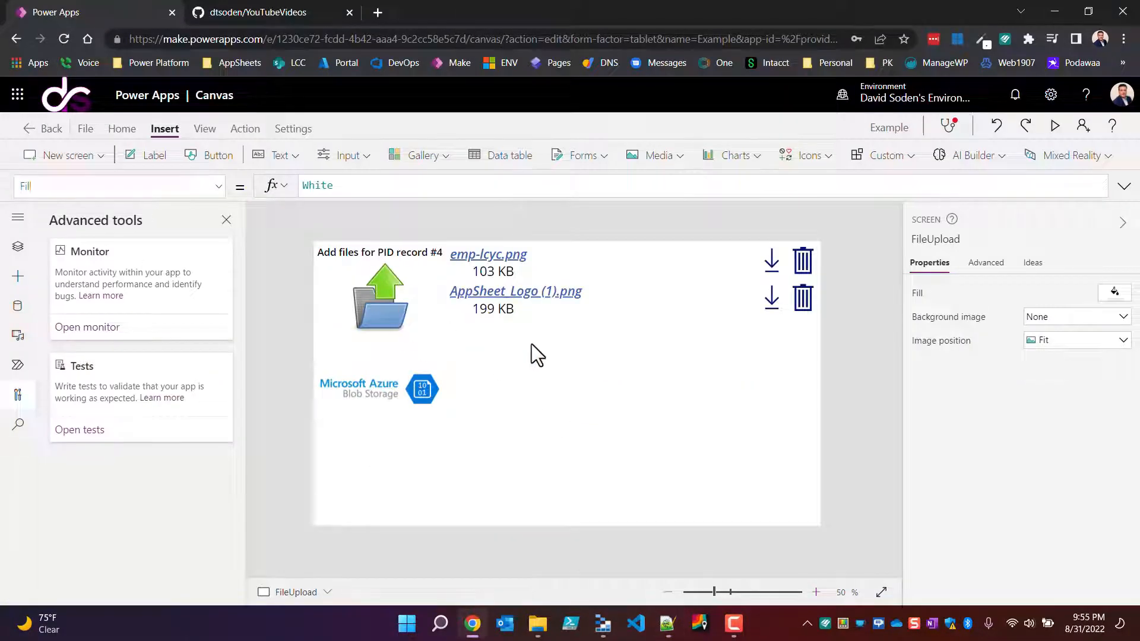
left_click(555, 384)
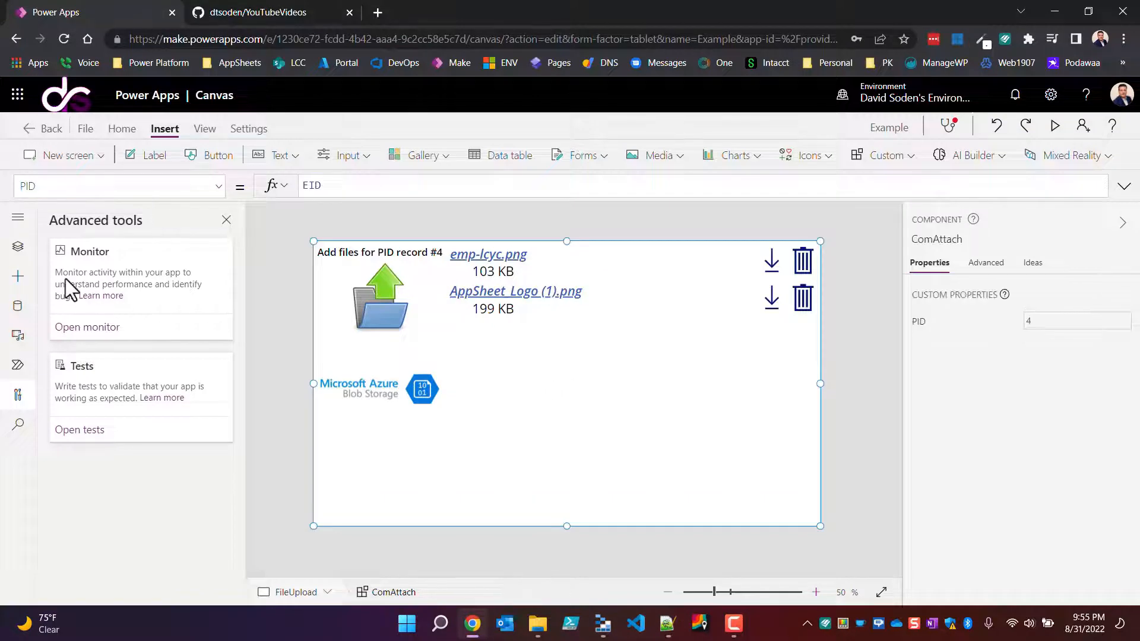
left_click(17, 248)
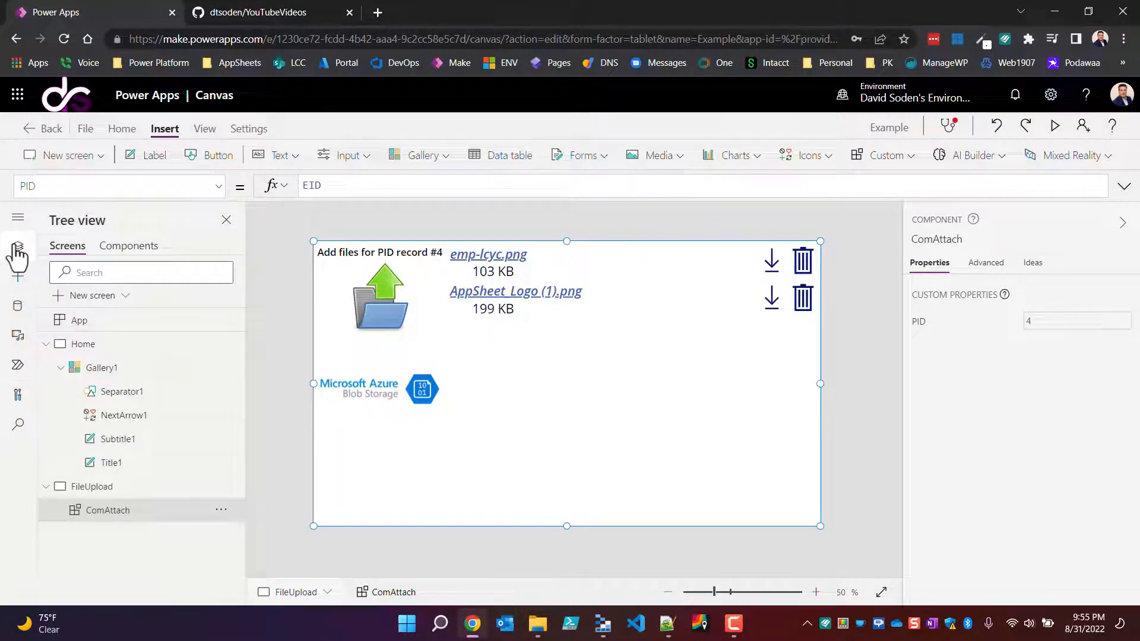
left_click(99, 493)
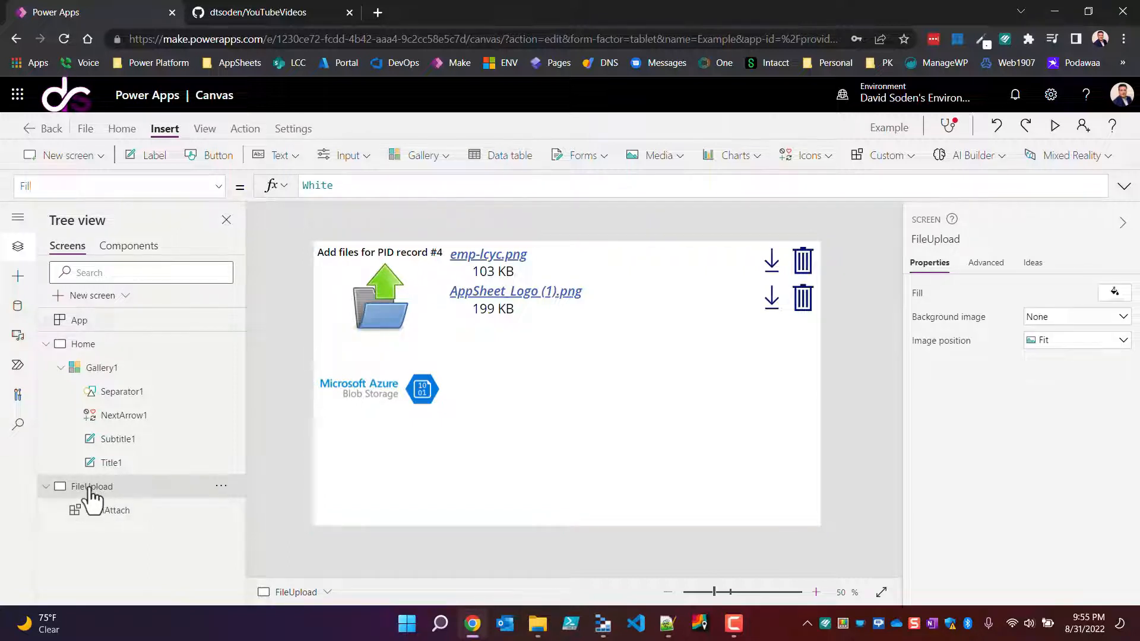
left_click(217, 189)
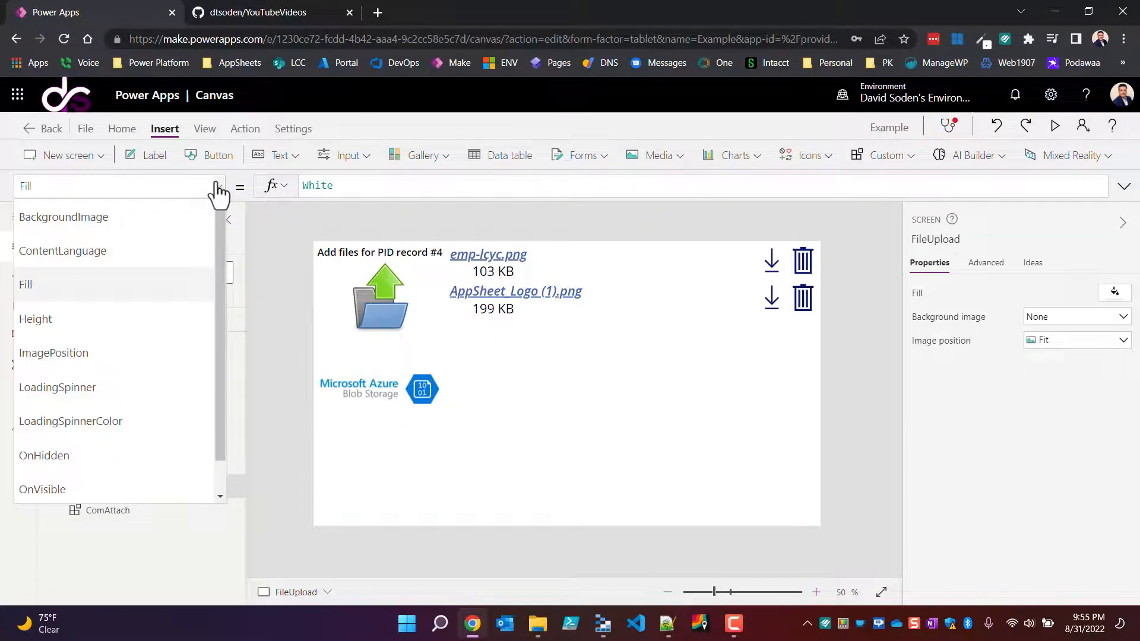
left_click(52, 498)
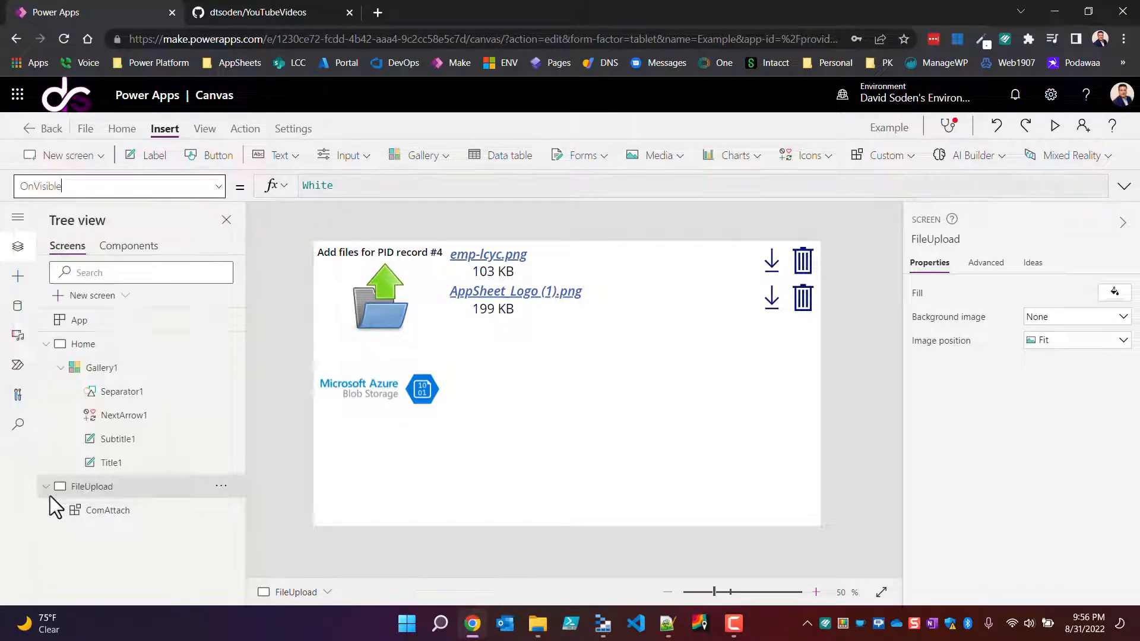
left_click(331, 193)
key("ctrl+v")
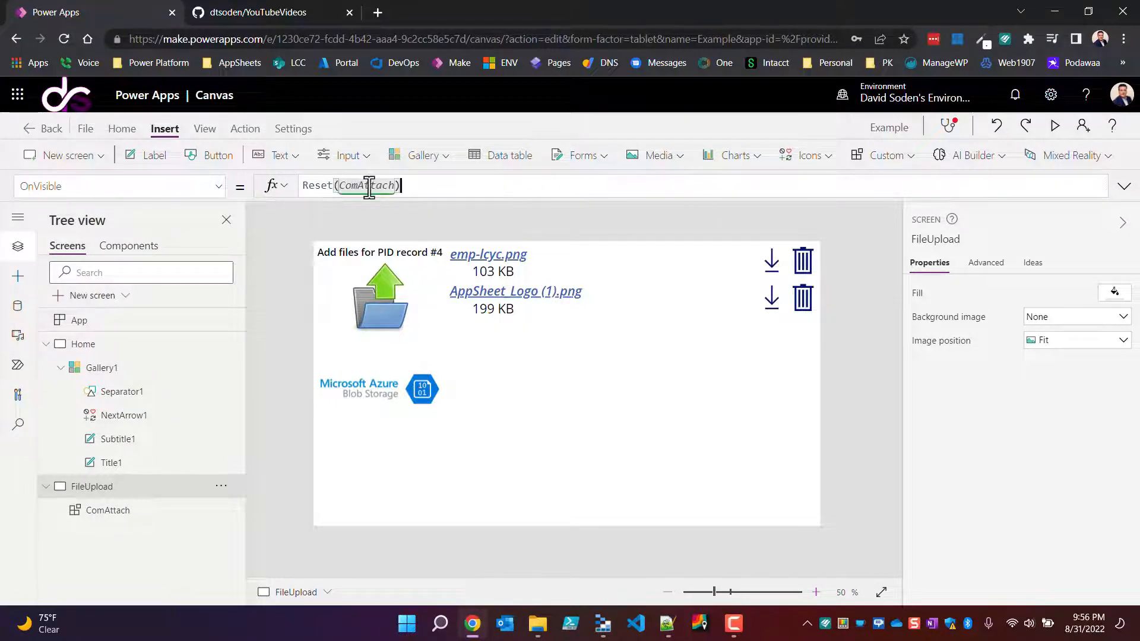
left_click(106, 523)
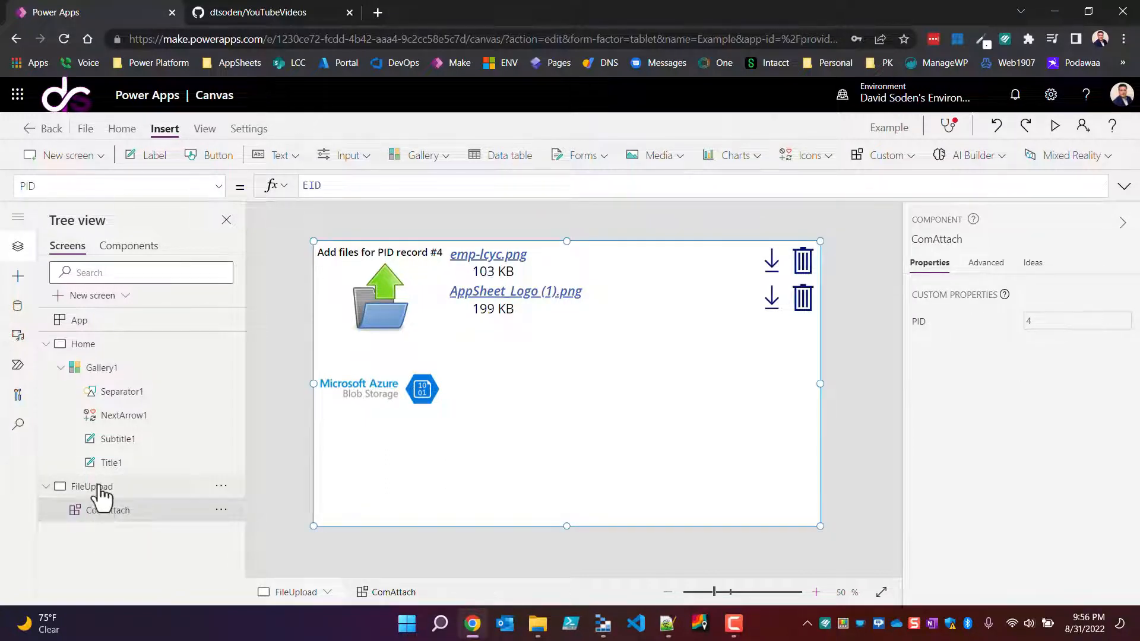
left_click(98, 488)
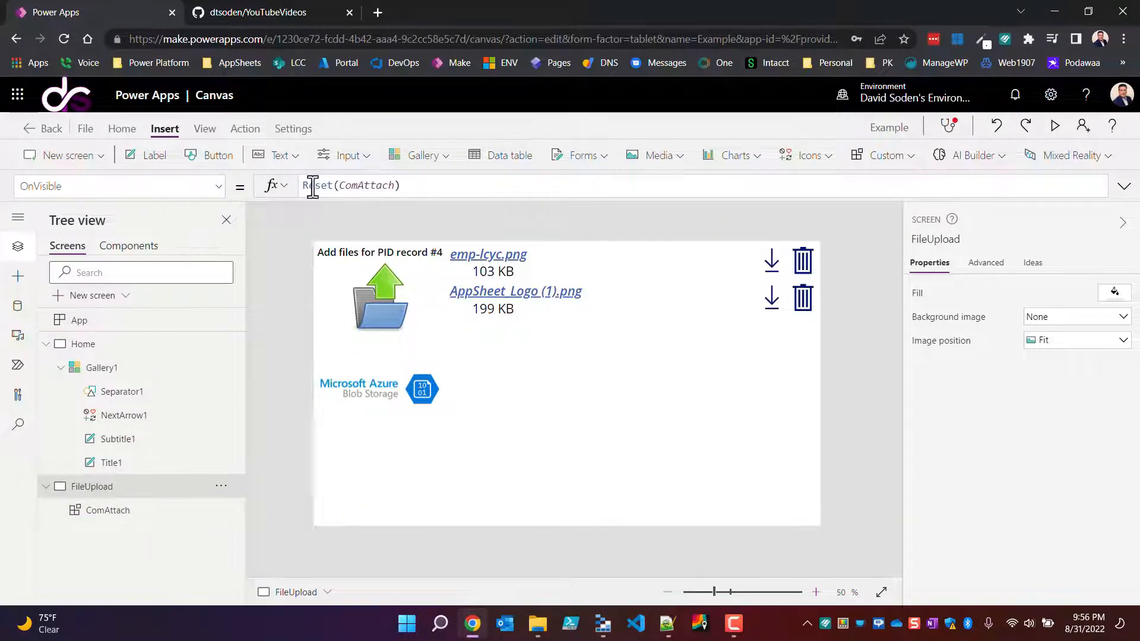
left_click_drag(419, 185, 284, 181)
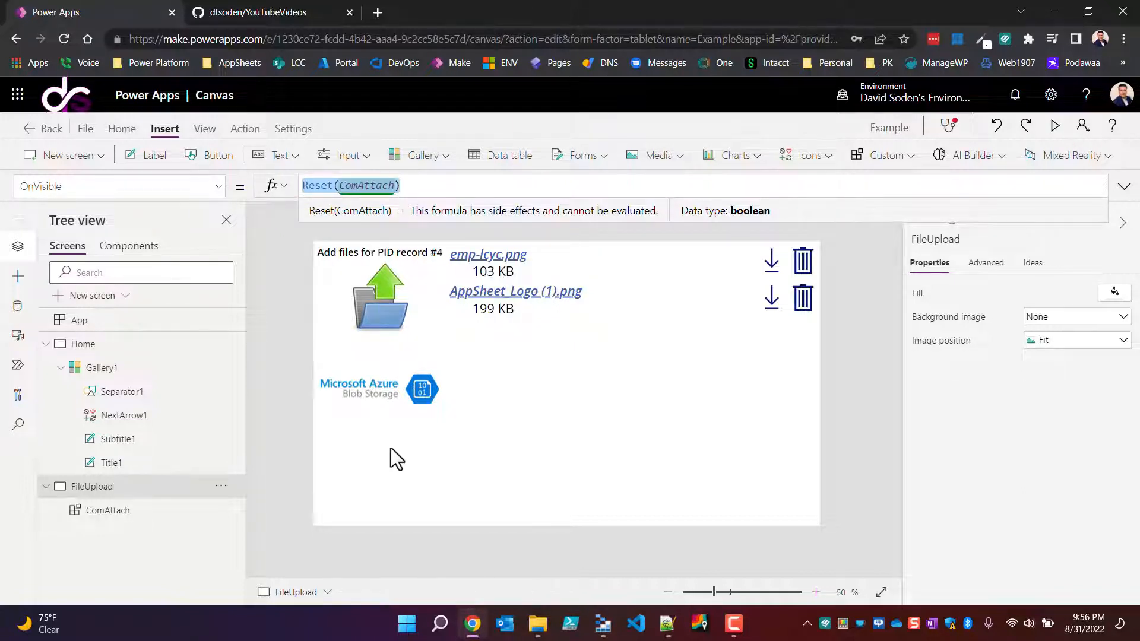
Step: Add a button labelled Save to the FileUpload screen below the Azure Blob Storage logo, at about X 93, Y 582
left_click(215, 156)
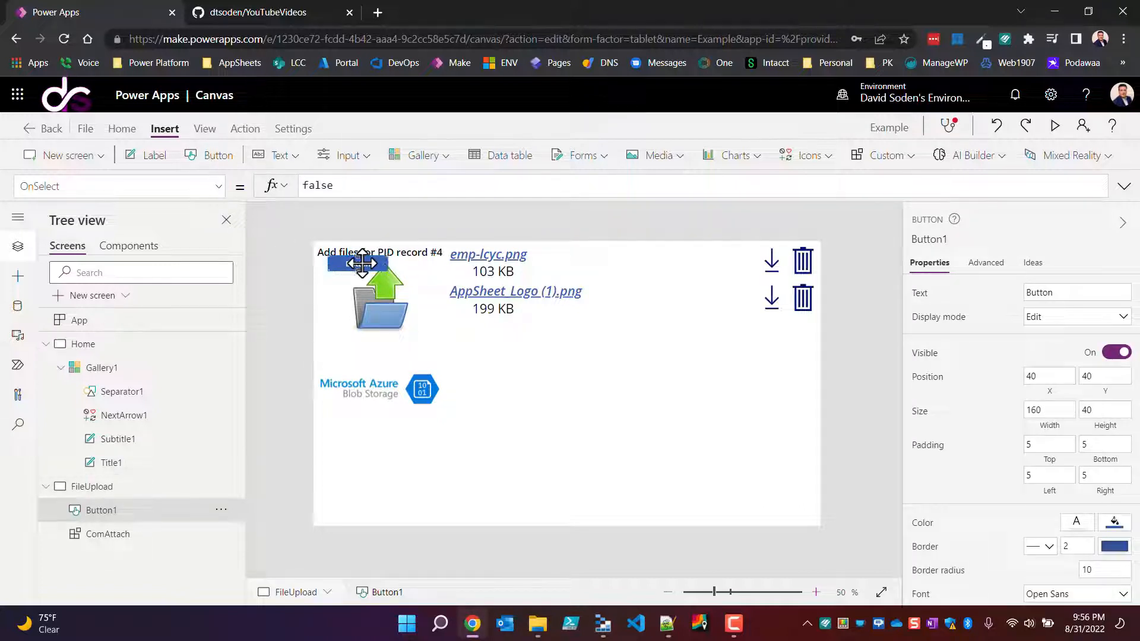
left_click_drag(362, 263, 385, 435)
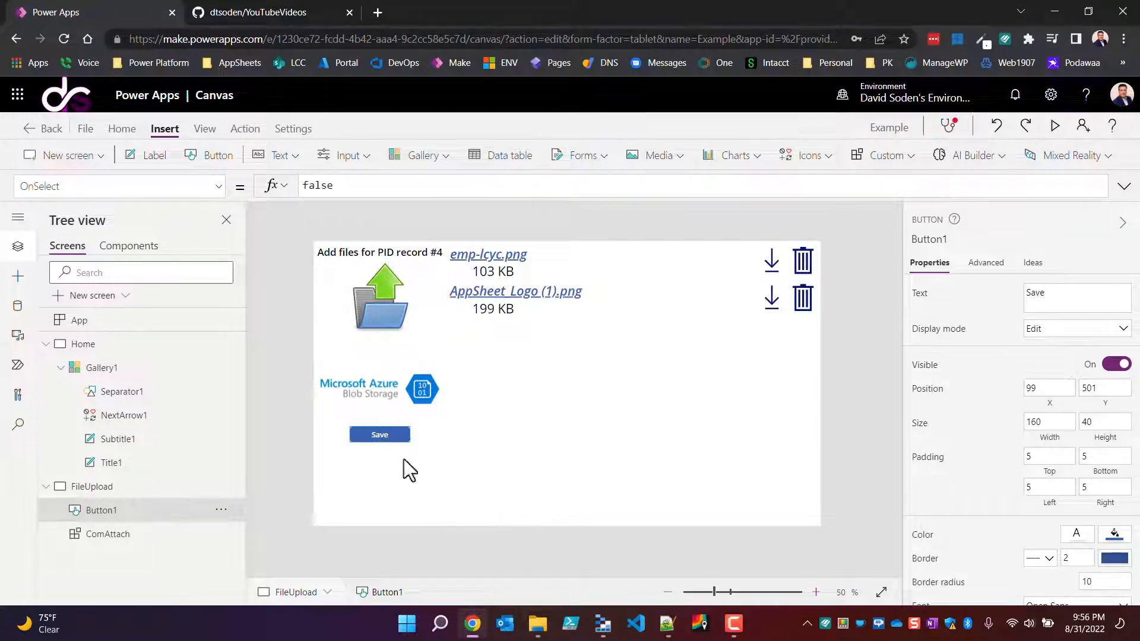
left_click_drag(400, 436, 396, 466)
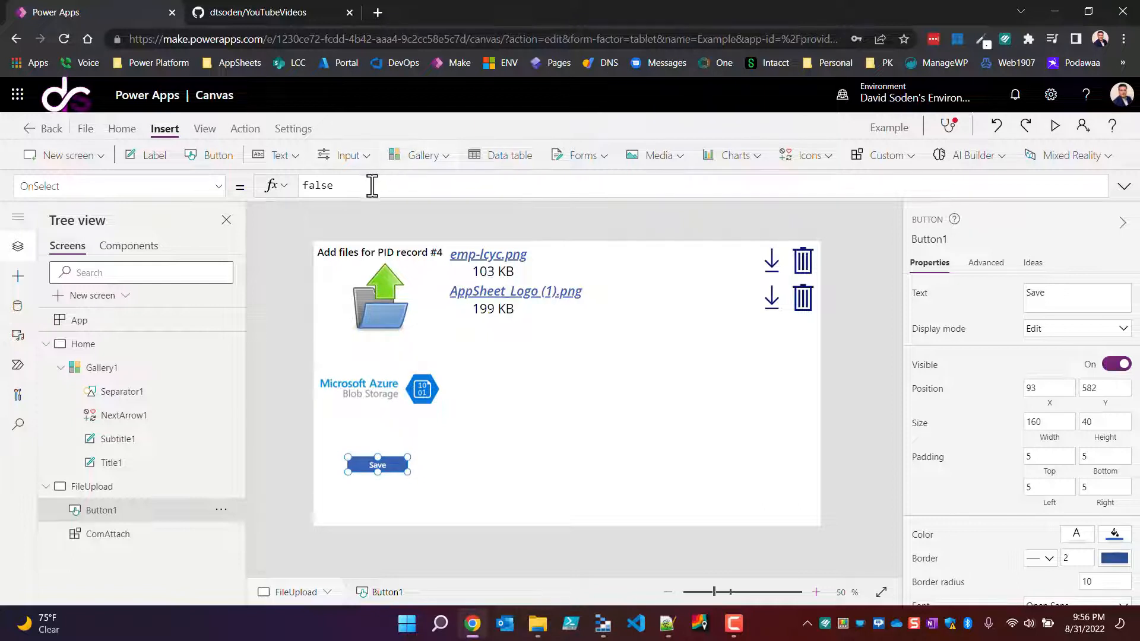
Step: Replace the Save button's OnSelect formula with the ForAll/Patch to FileRecords and Navigate to Home code from the Notepad++ notes
left_click_drag(353, 188, 241, 199)
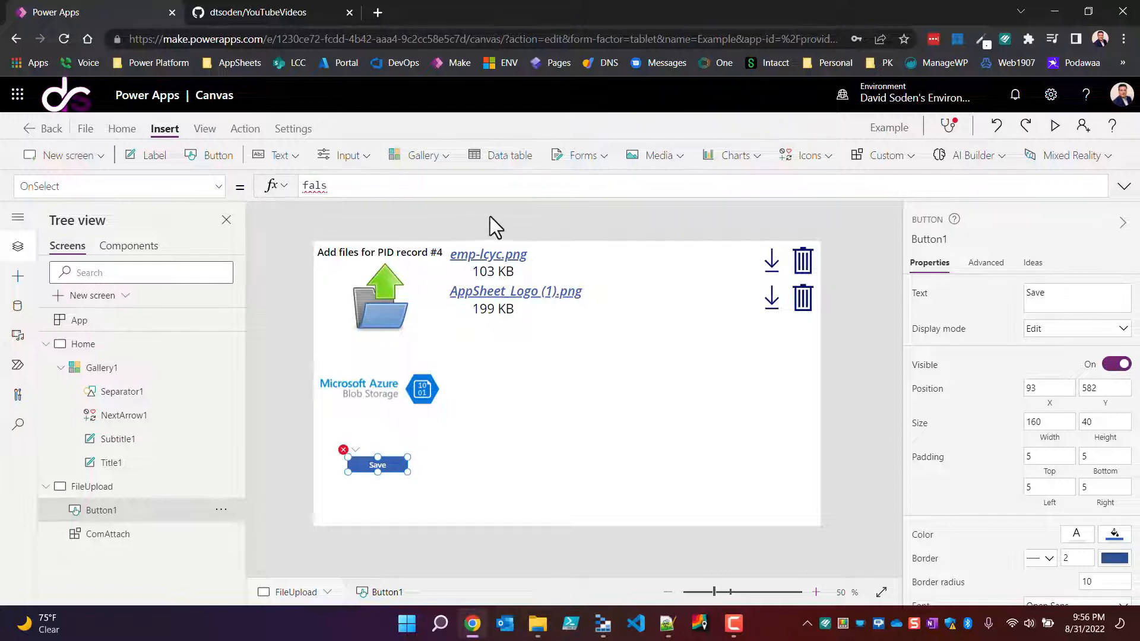
key("BackSpace")
left_click_drag(473, 201, 471, 247)
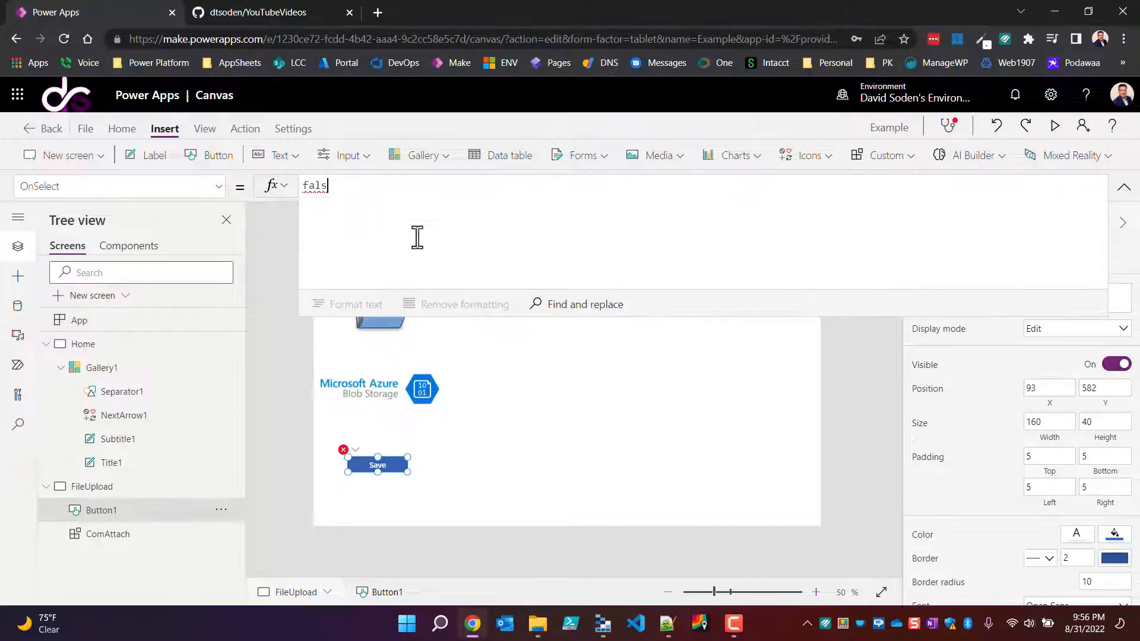
key("alt+Tab")
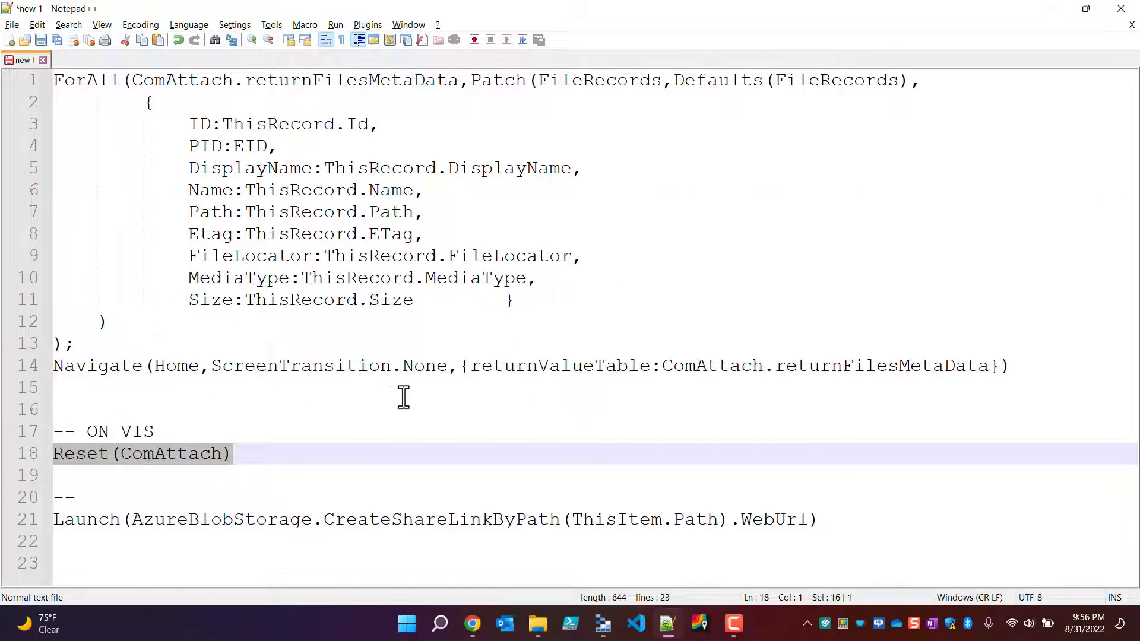
left_click_drag(1031, 371, 173, 60)
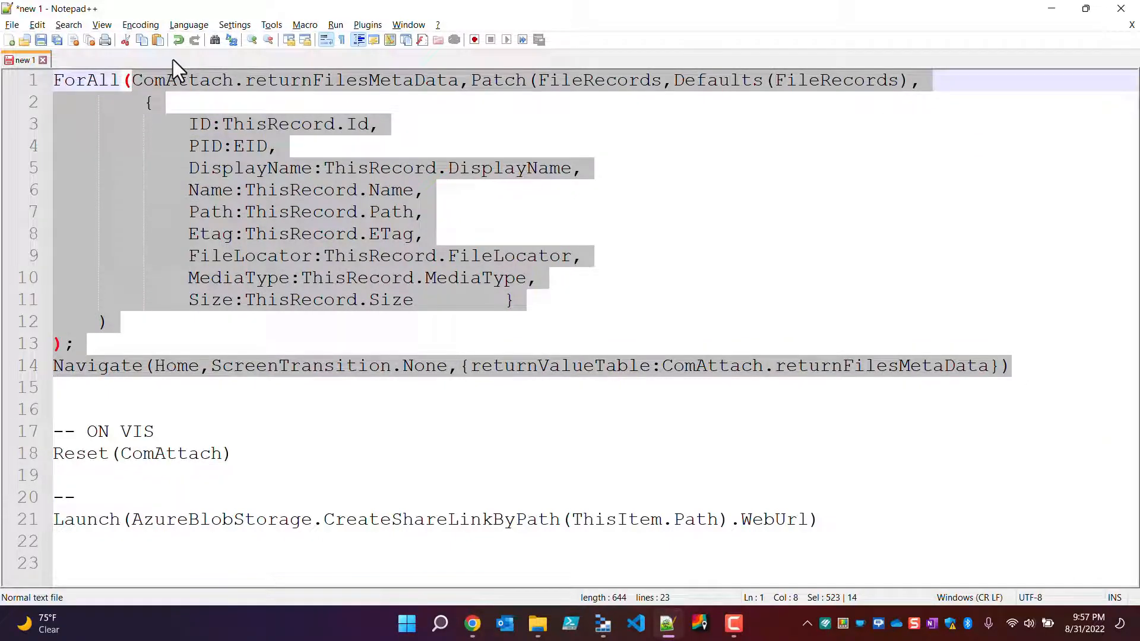
key("shift+Home")
key("alt+Tab")
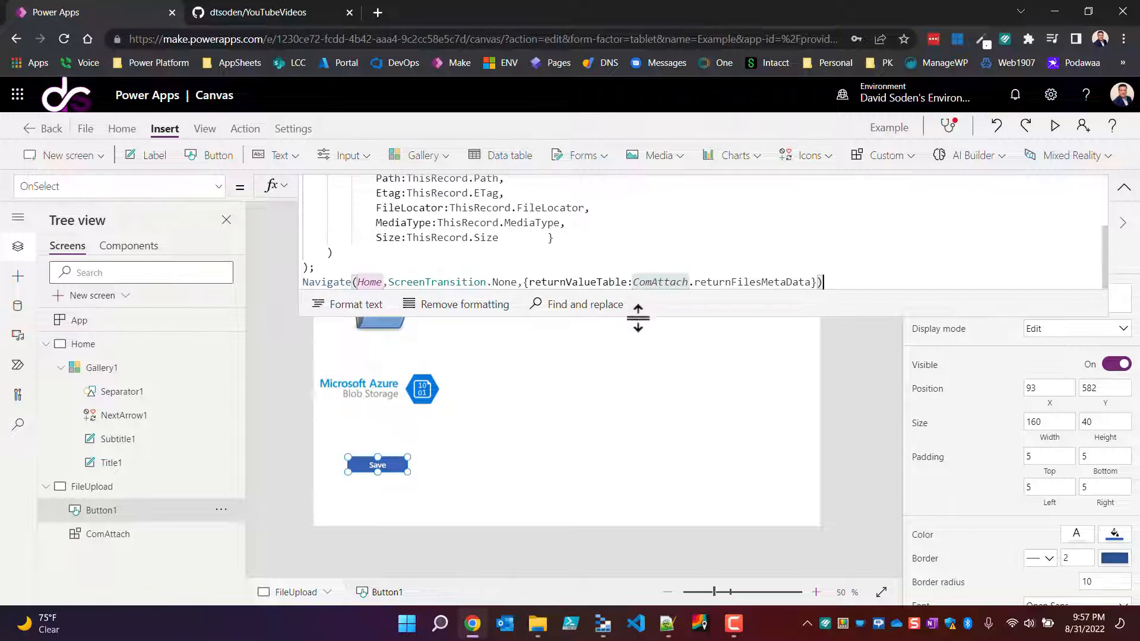
left_click_drag(640, 316, 658, 474)
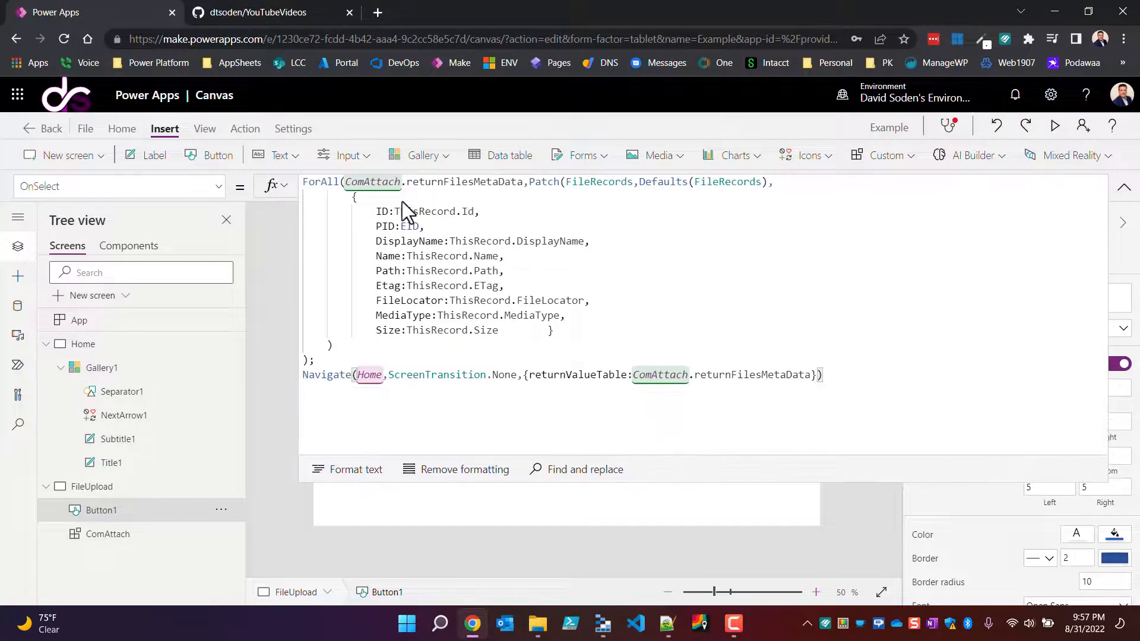
Step: Review how the Save button's OnSelect formula loops over ComAttach.returnFilesMetaData and patches new default records into FileRecords
left_click(322, 183)
double_click(323, 183)
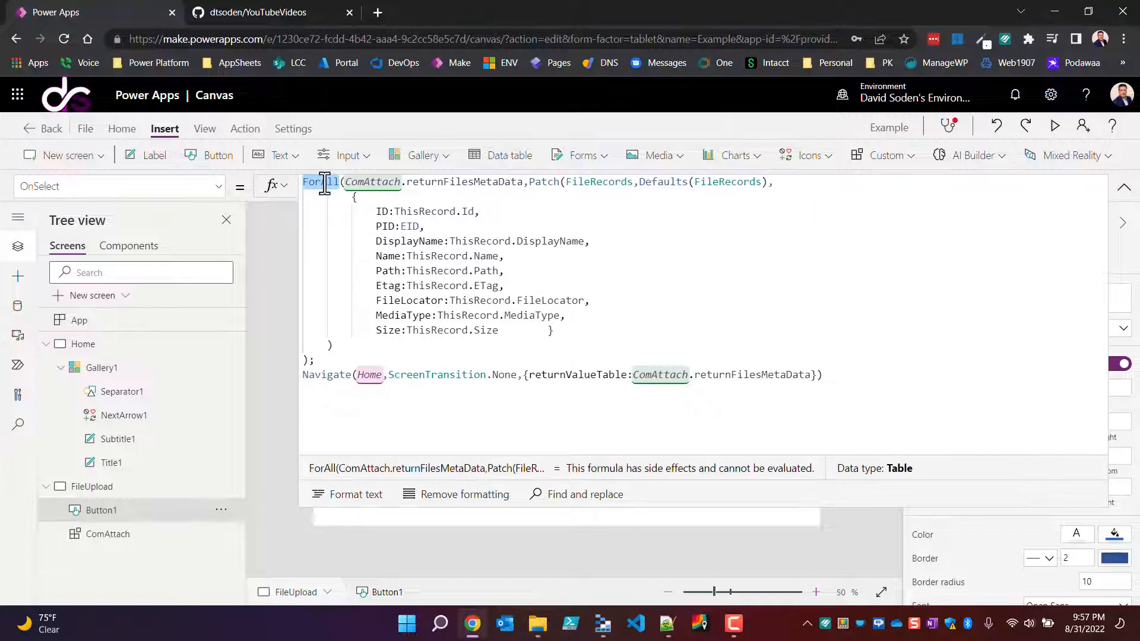
double_click(370, 189)
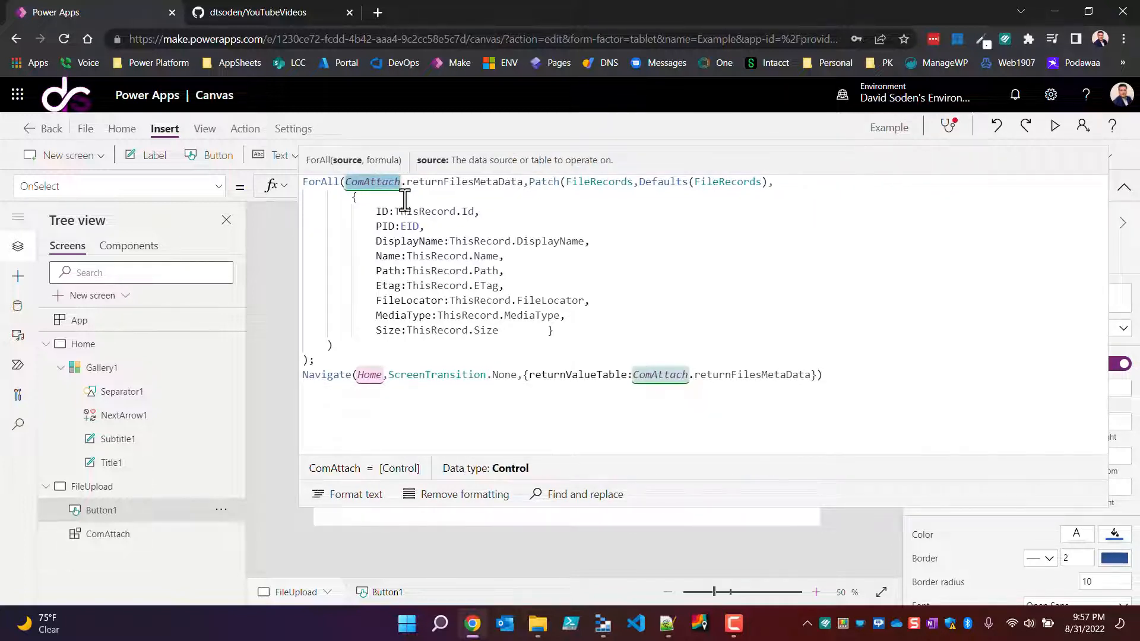
left_click_drag(420, 186, 523, 189)
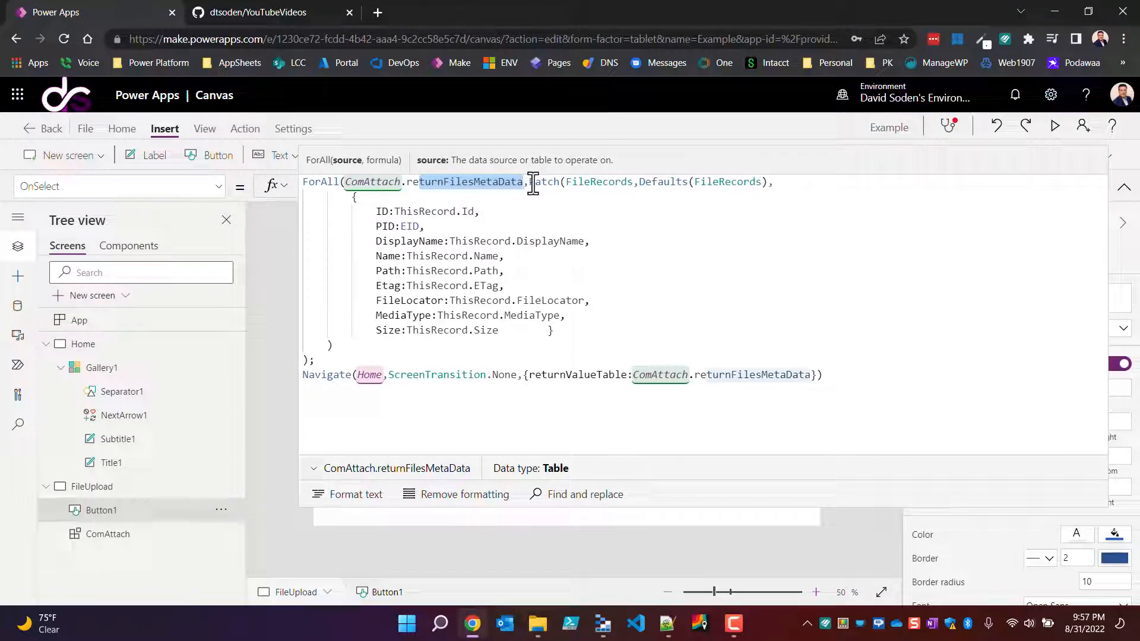
left_click_drag(529, 183, 560, 183)
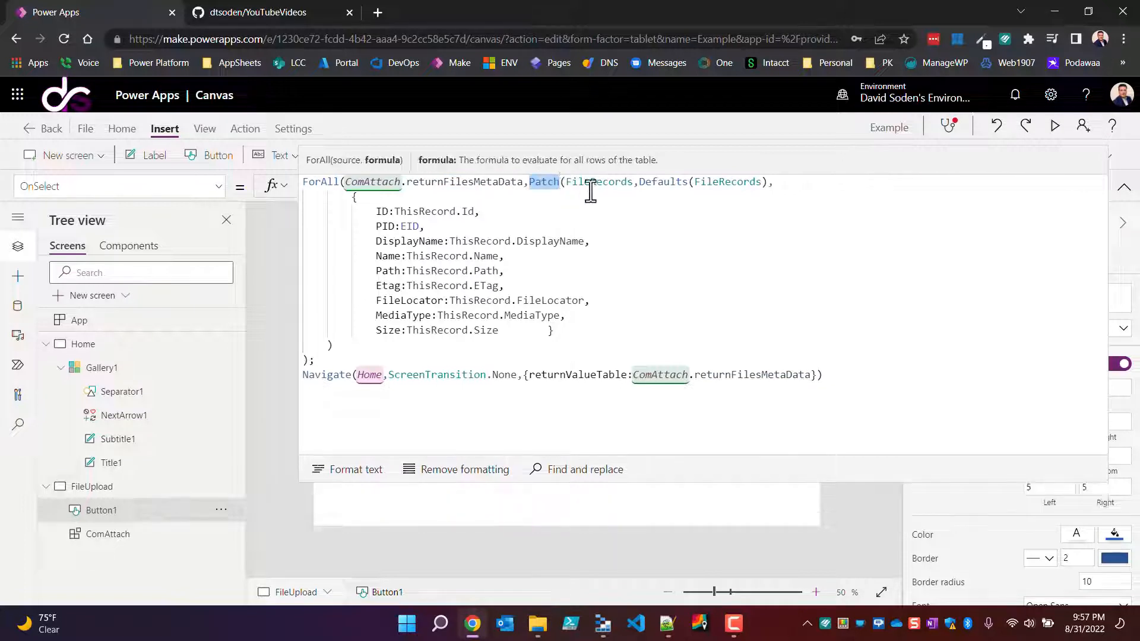
double_click(620, 184)
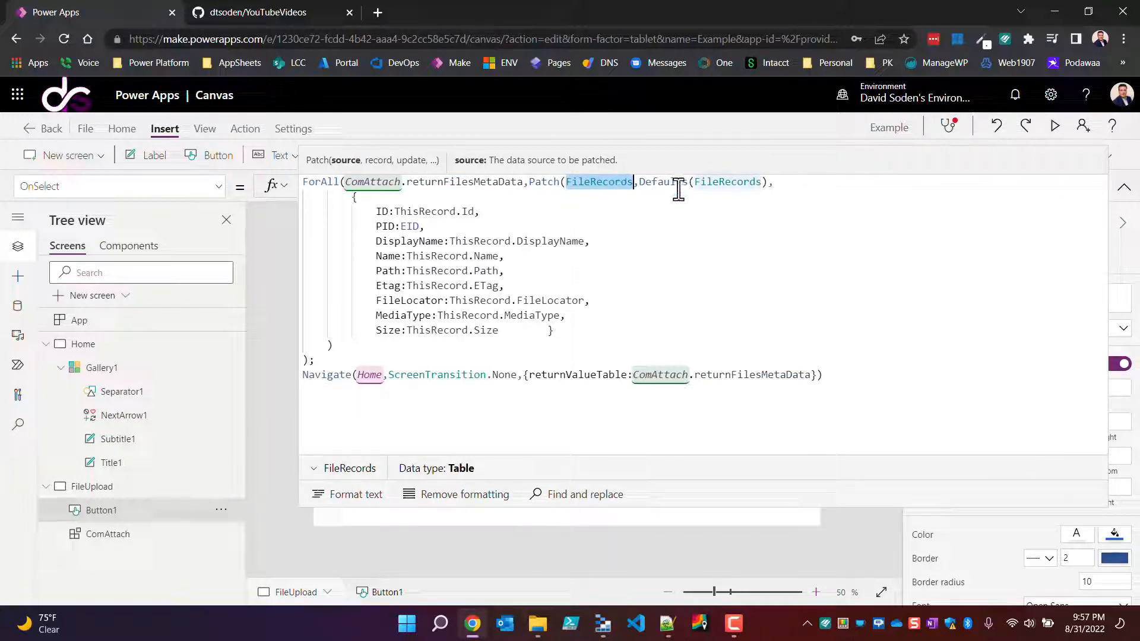
left_click_drag(639, 183, 767, 182)
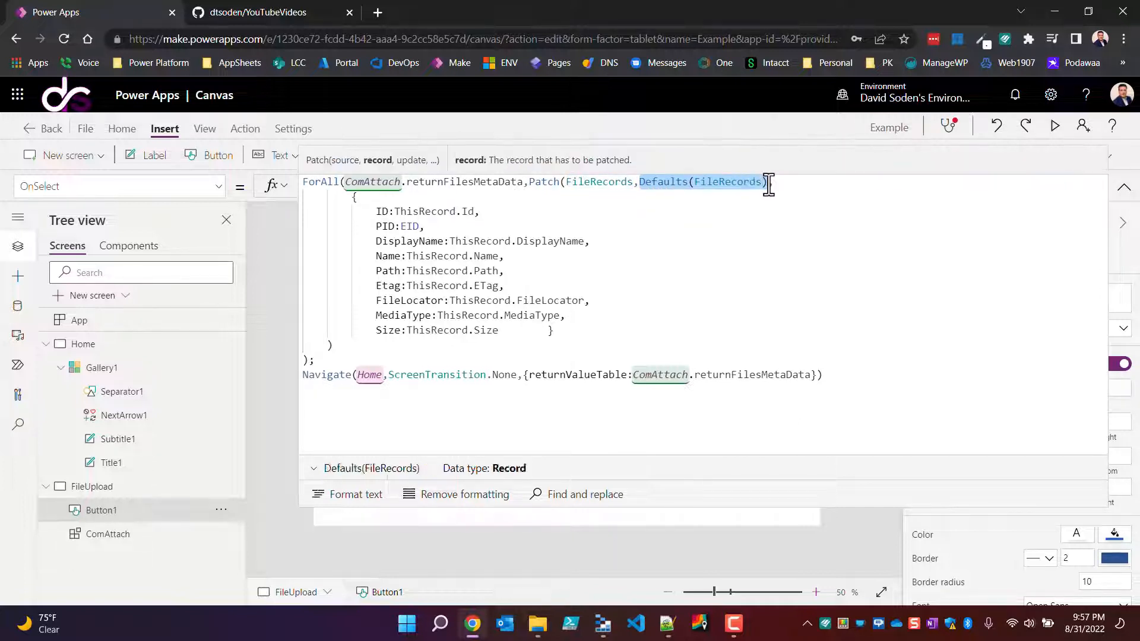
double_click(726, 183)
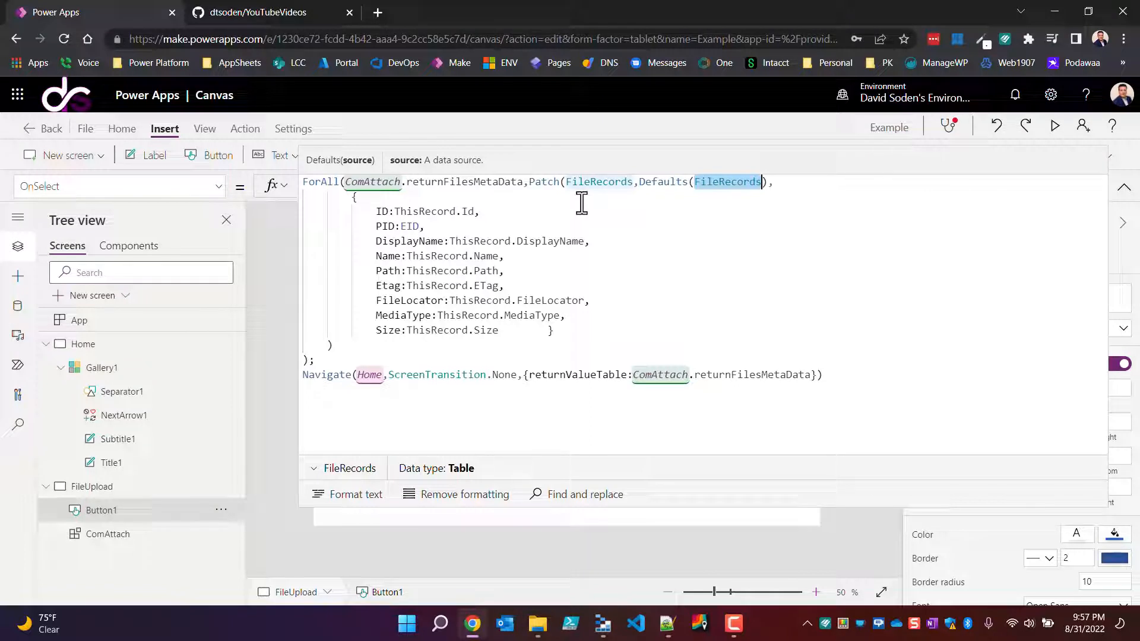
Step: Examine the ID:ThisRecord.Id mapping in the Patch record against the ComAttach.returnFilesMetaData source
double_click(380, 212)
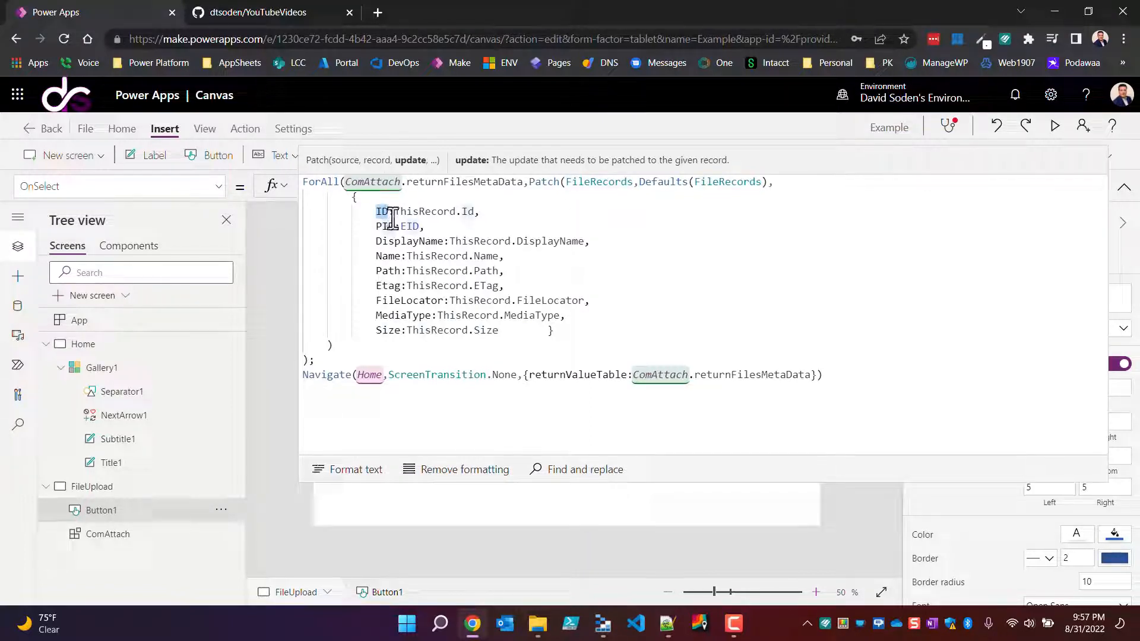
double_click(725, 182)
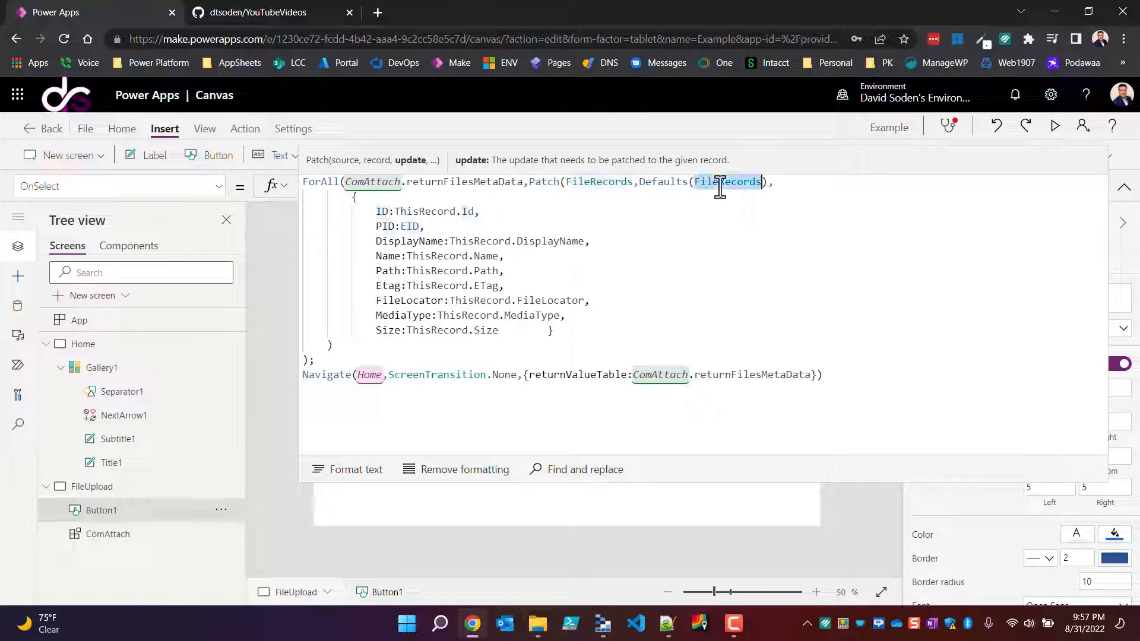
left_click(396, 213)
left_click_drag(396, 212, 456, 212)
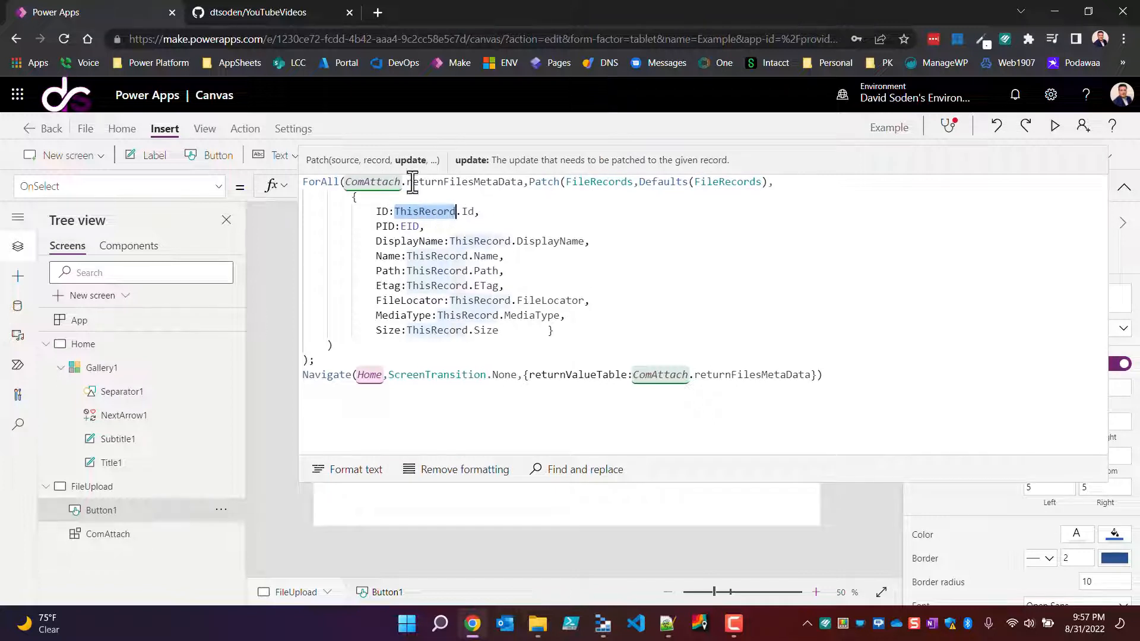
left_click(446, 177)
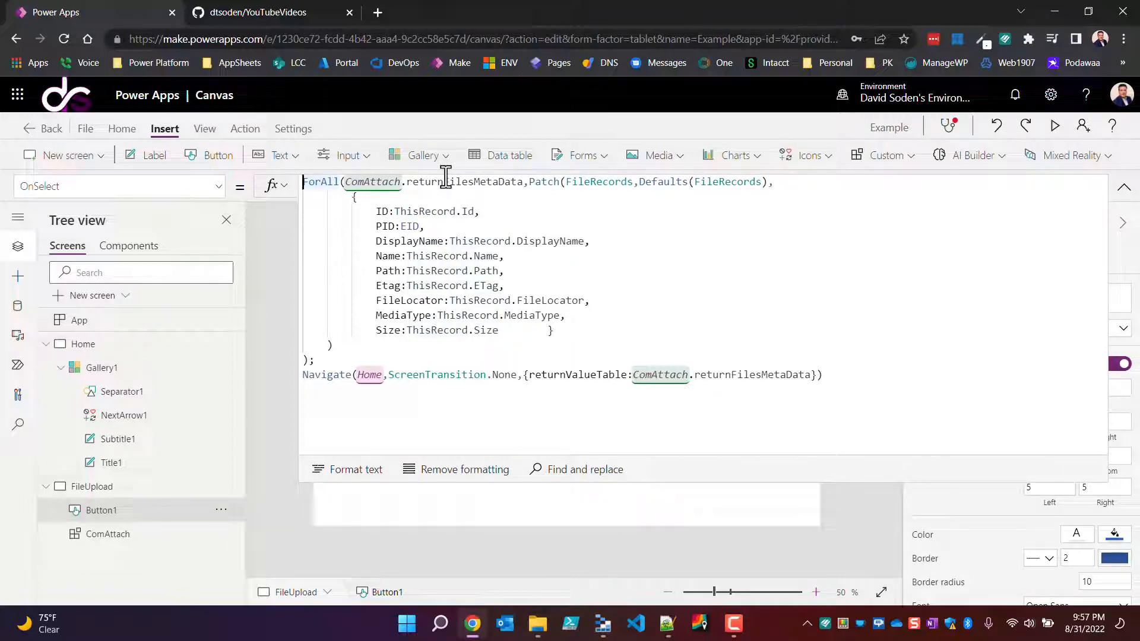
double_click(446, 181)
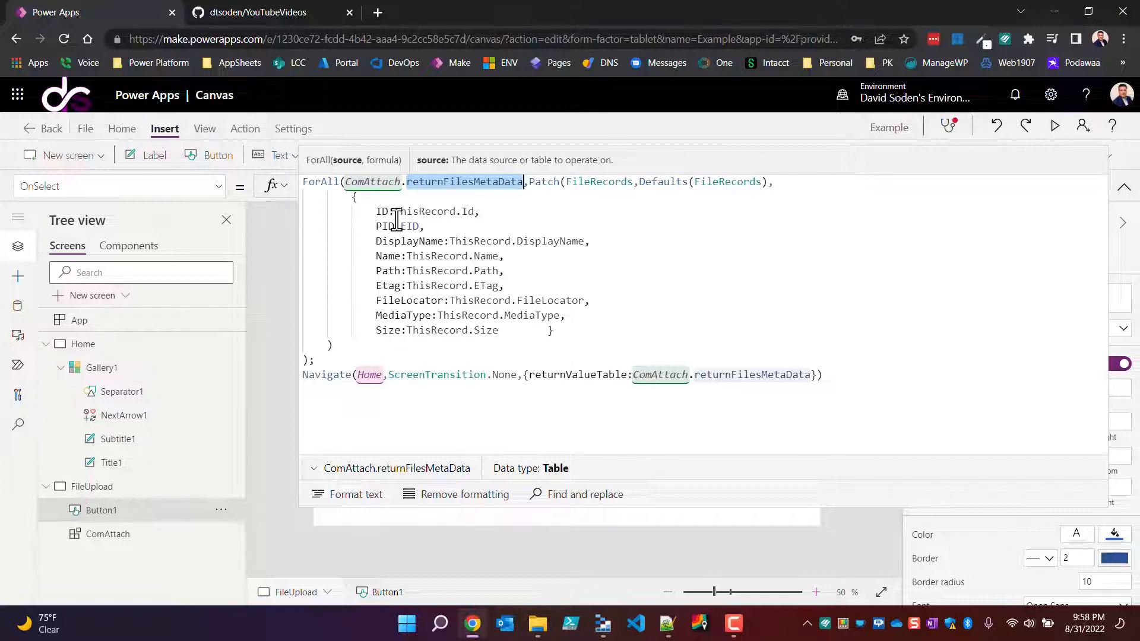
left_click_drag(436, 226, 371, 231)
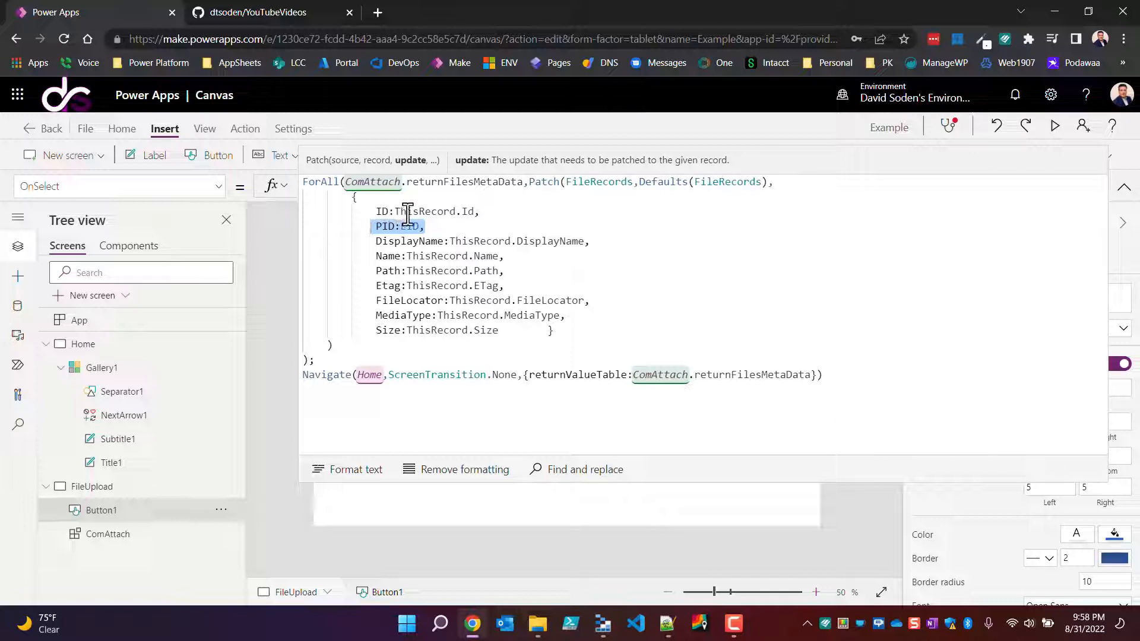
left_click_drag(394, 212, 454, 219)
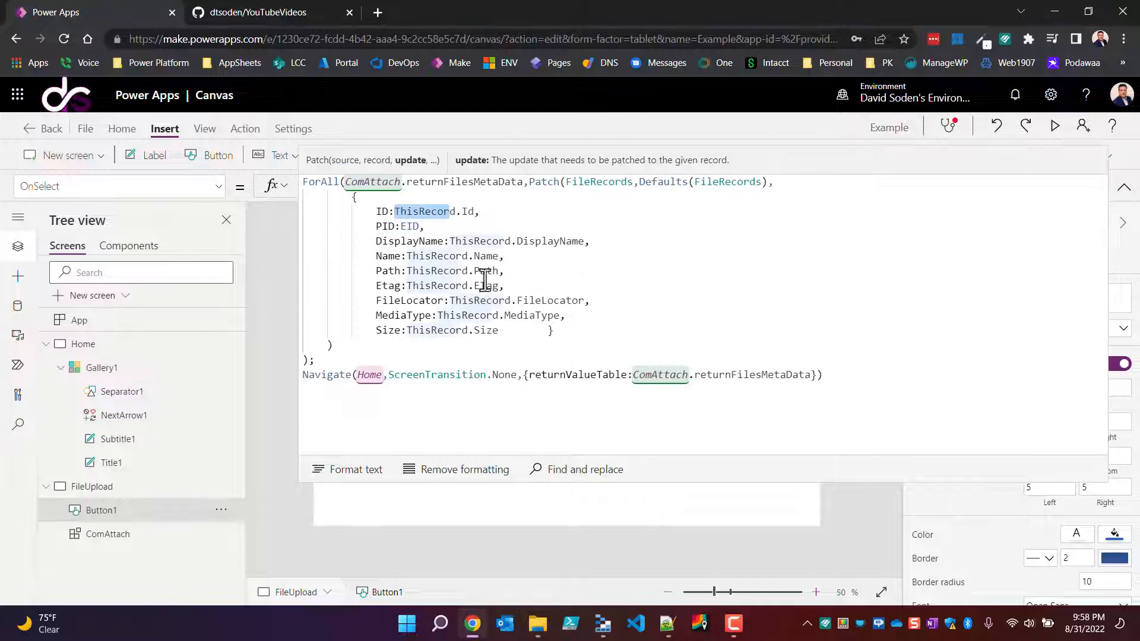
left_click(418, 169)
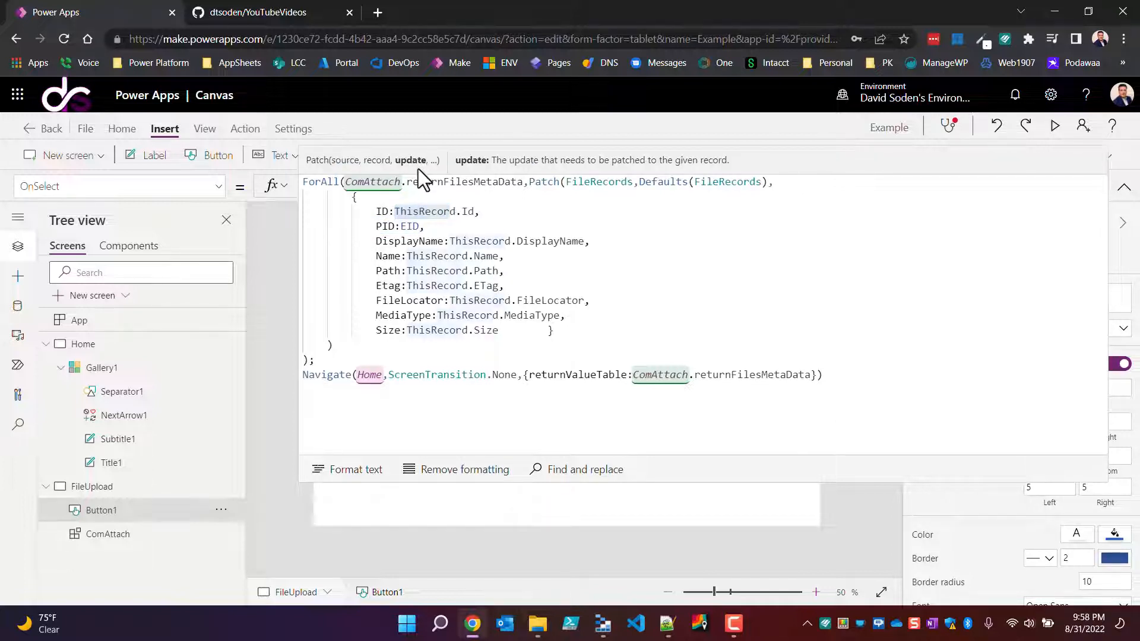
Step: Examine the PID:EID mapping in the FileRecords patch and check the EID variable's value
left_click_drag(376, 227, 423, 227)
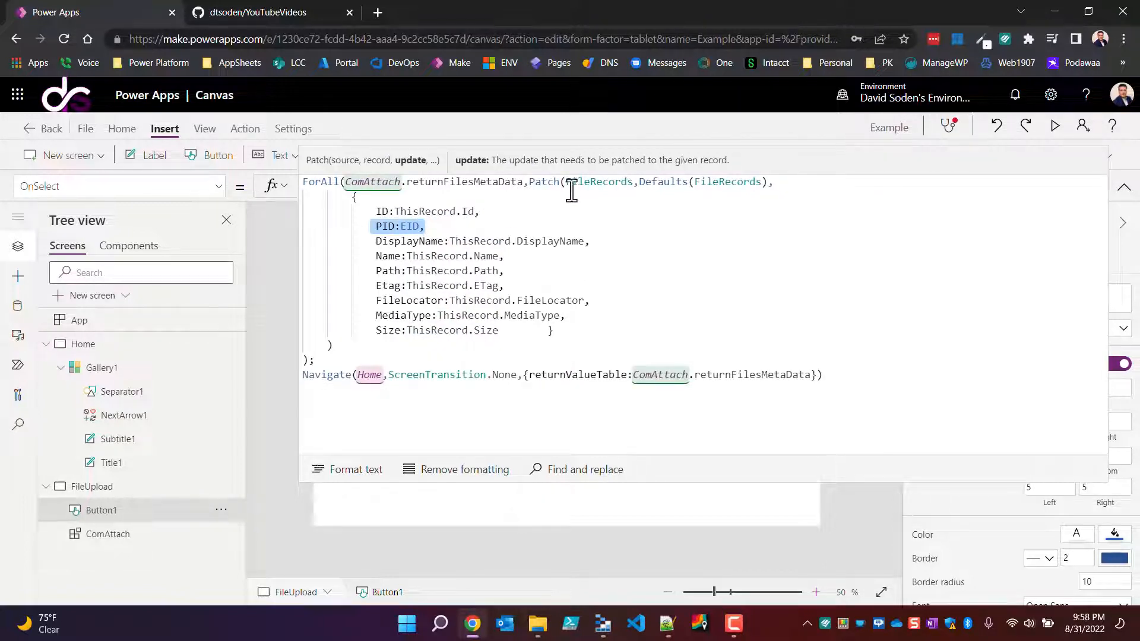
triple_click(392, 228)
double_click(722, 179)
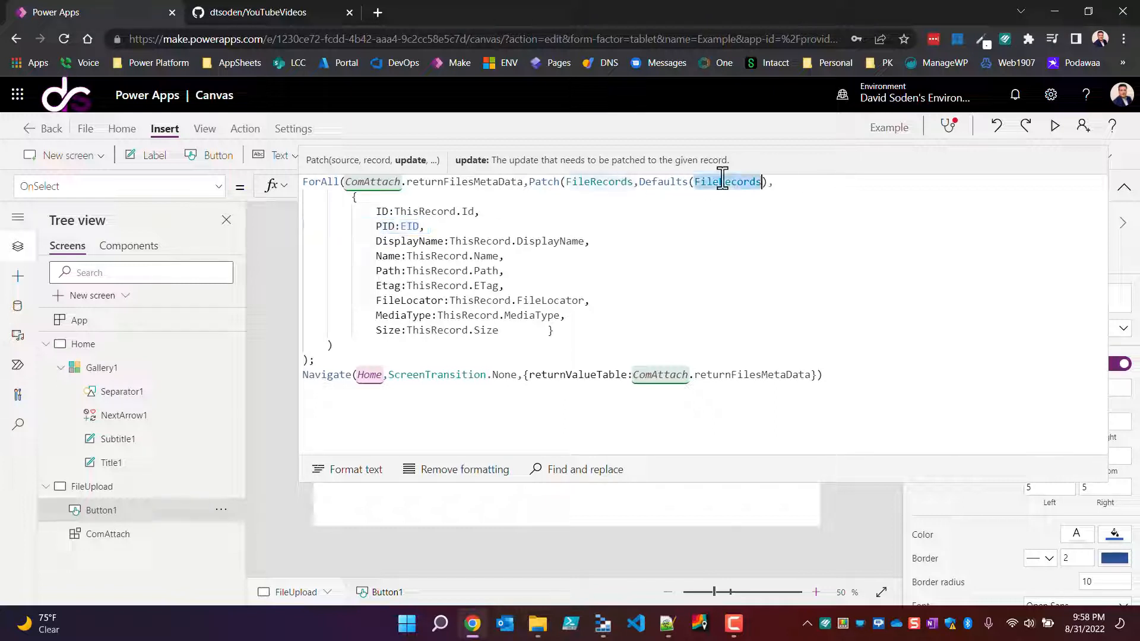
double_click(411, 227)
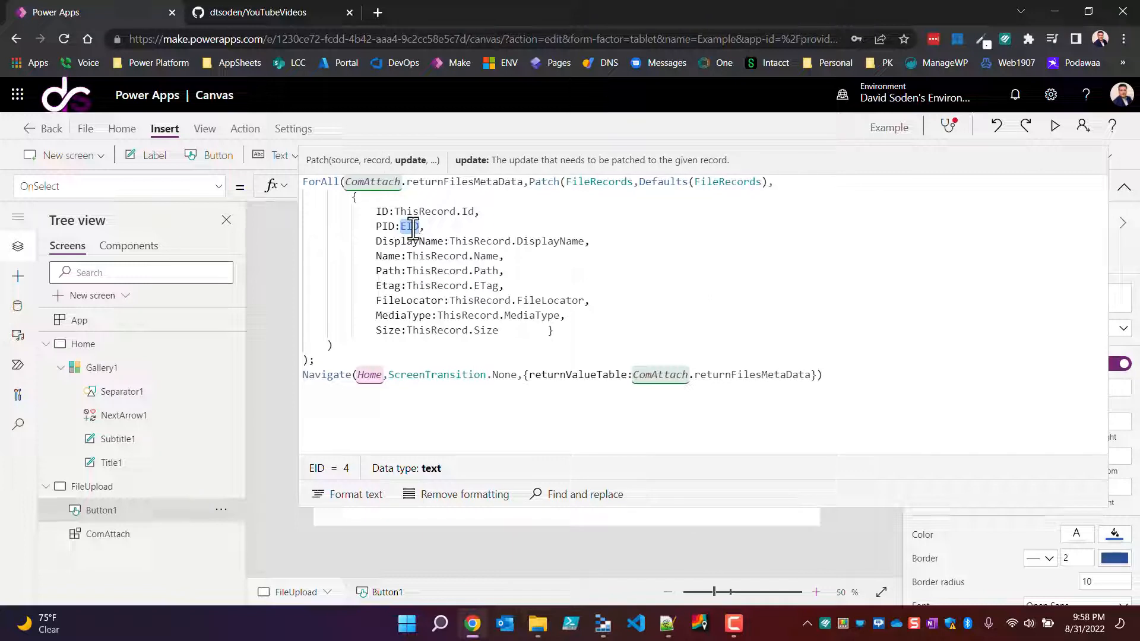
left_click(412, 226)
left_click(396, 227)
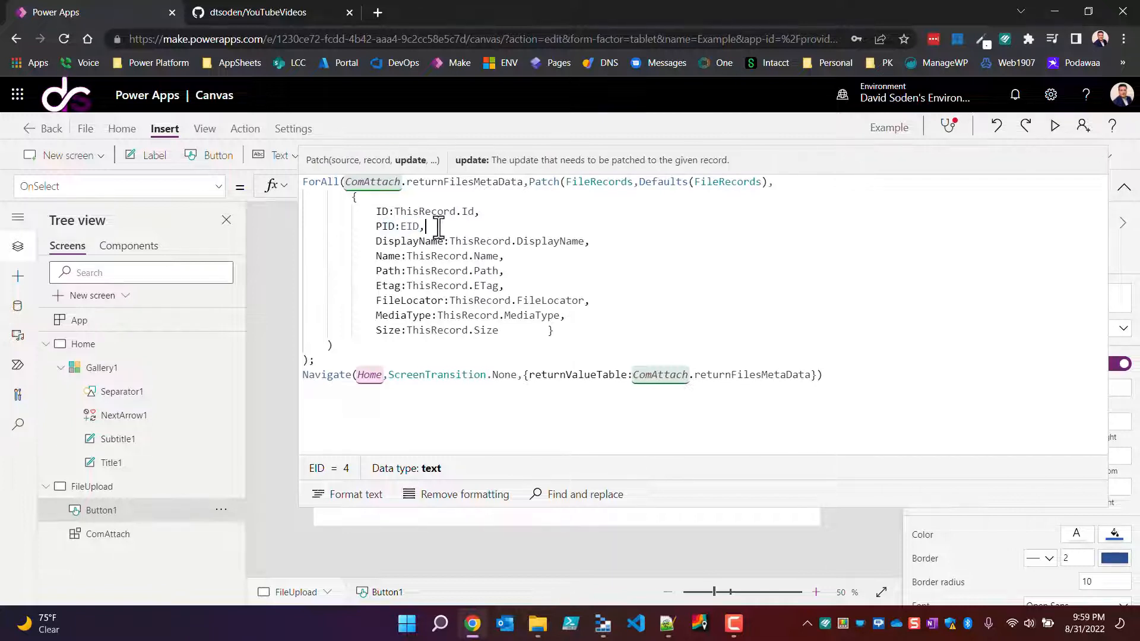
left_click(429, 226)
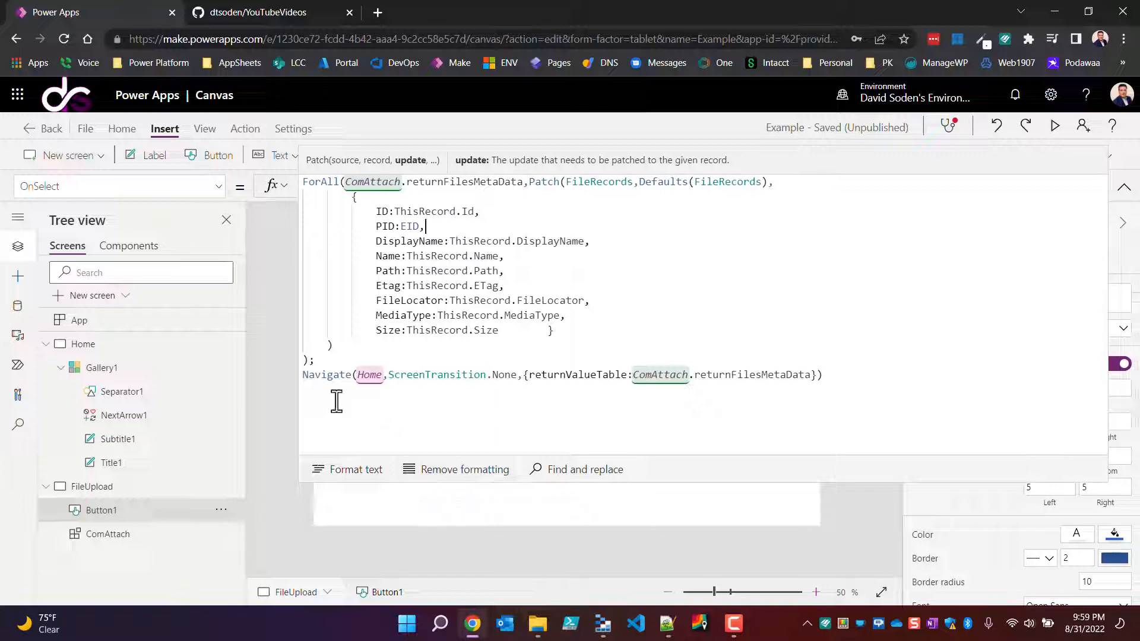
Step: Review the Navigate call to Home, including ScreenTransition.None and the returnValueTable context record
left_click_drag(309, 377, 376, 377)
left_click(514, 376)
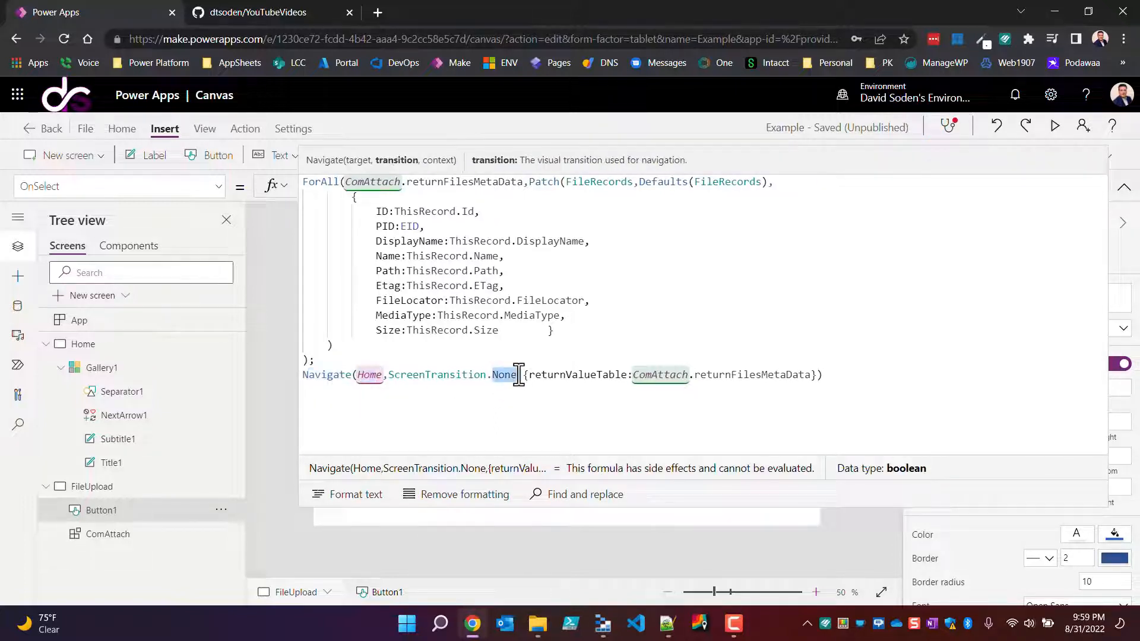
left_click(575, 399)
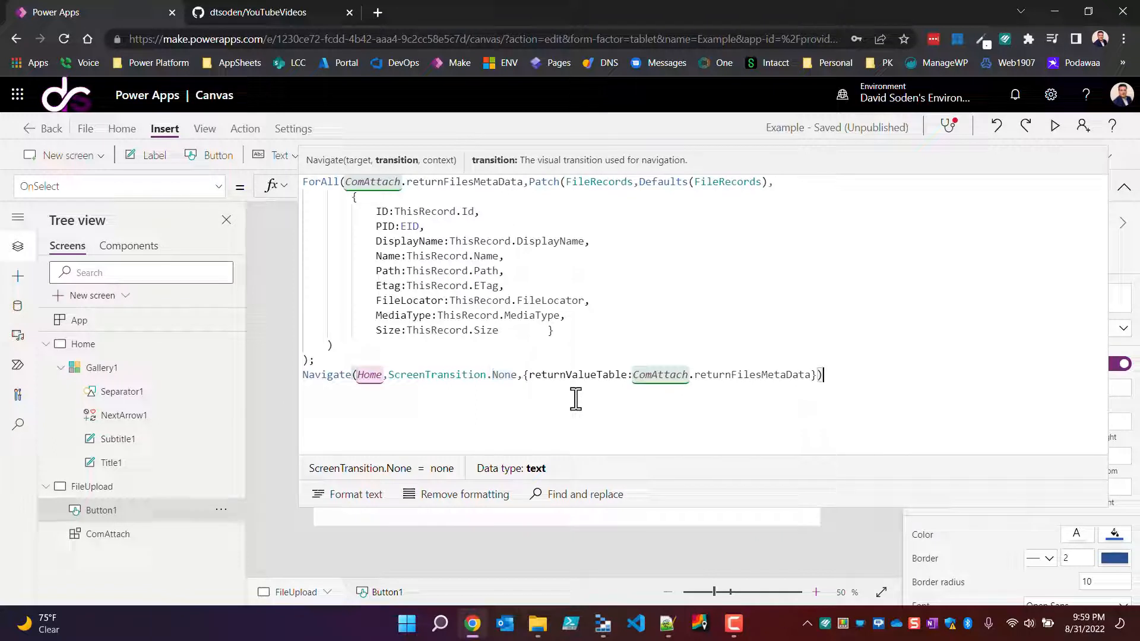
left_click(525, 377)
left_click_drag(526, 378, 818, 376)
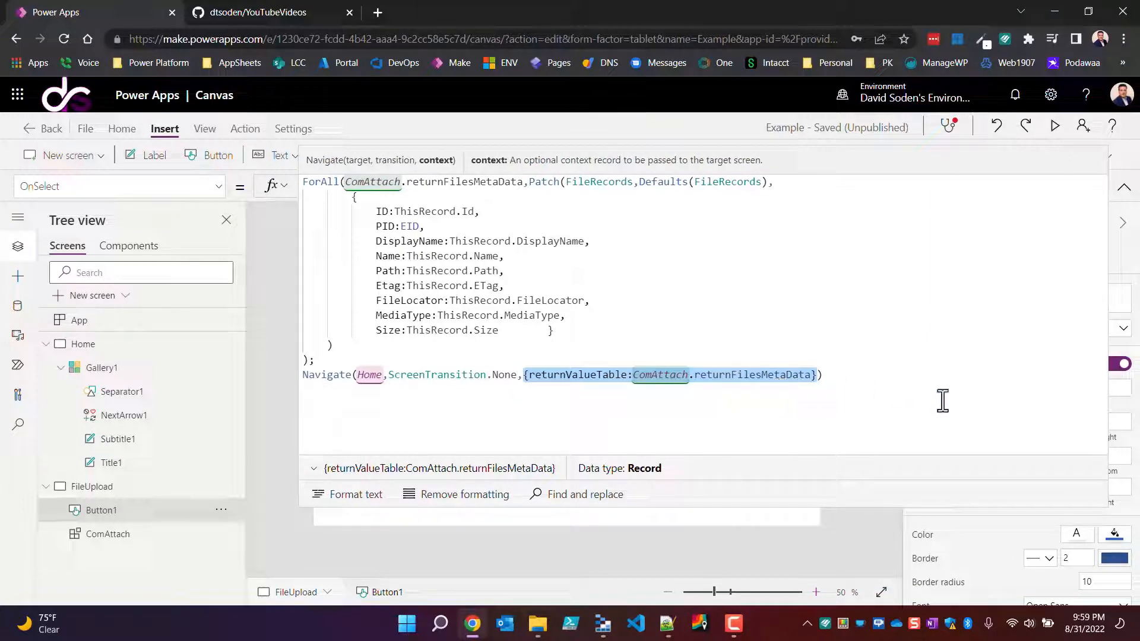
Step: Collapse the formula editor and run the Save button from the canvas to save the file metadata and go to the Home screen
left_click(1124, 188)
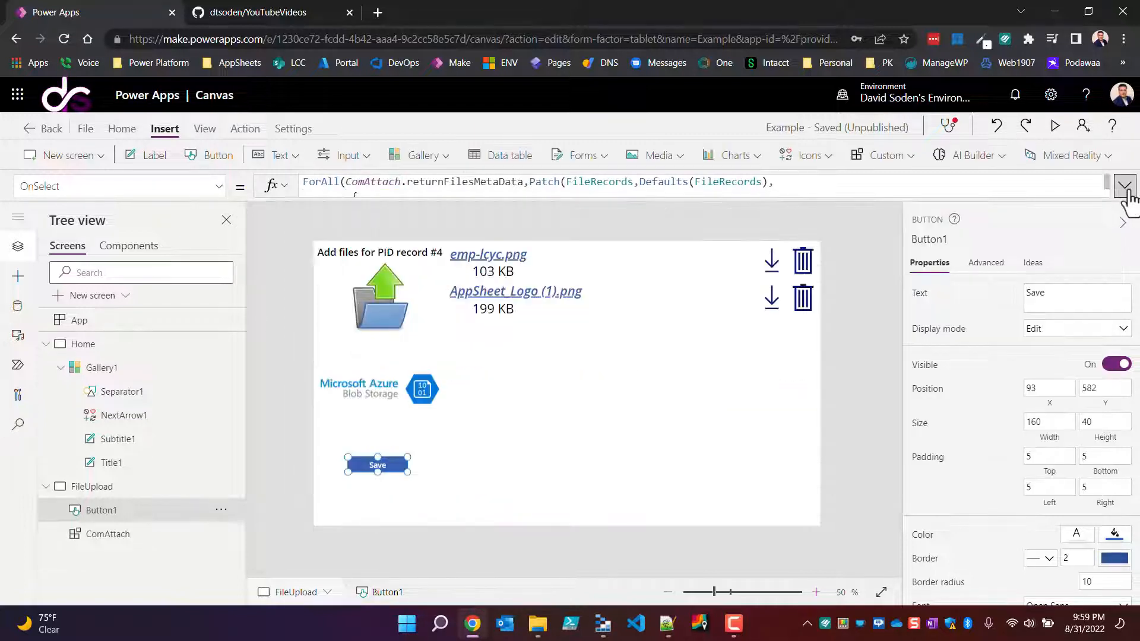
key("alt")
left_click(394, 468, "alt")
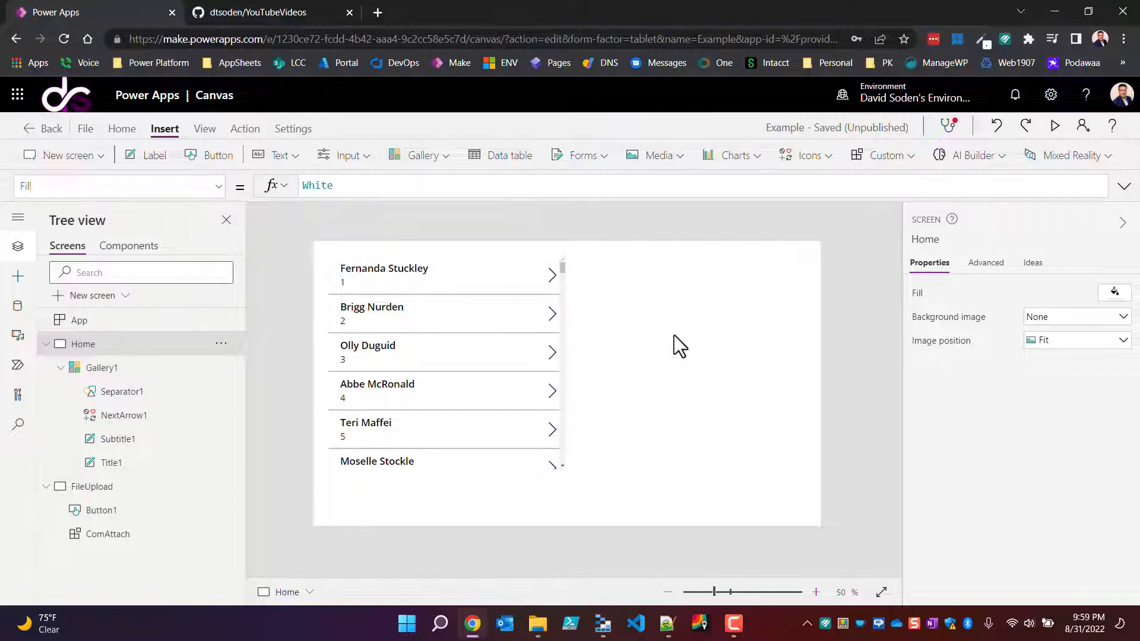
Step: Insert a data table on the Home screen and set its Items formula to returnValueTable
left_click(515, 159)
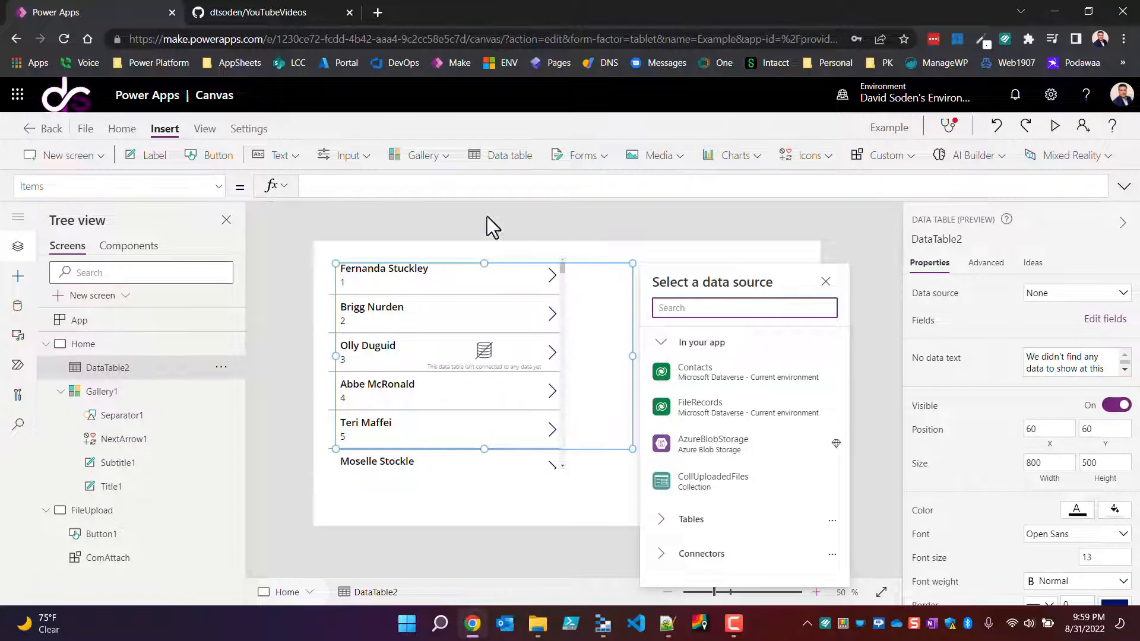
left_click(413, 188)
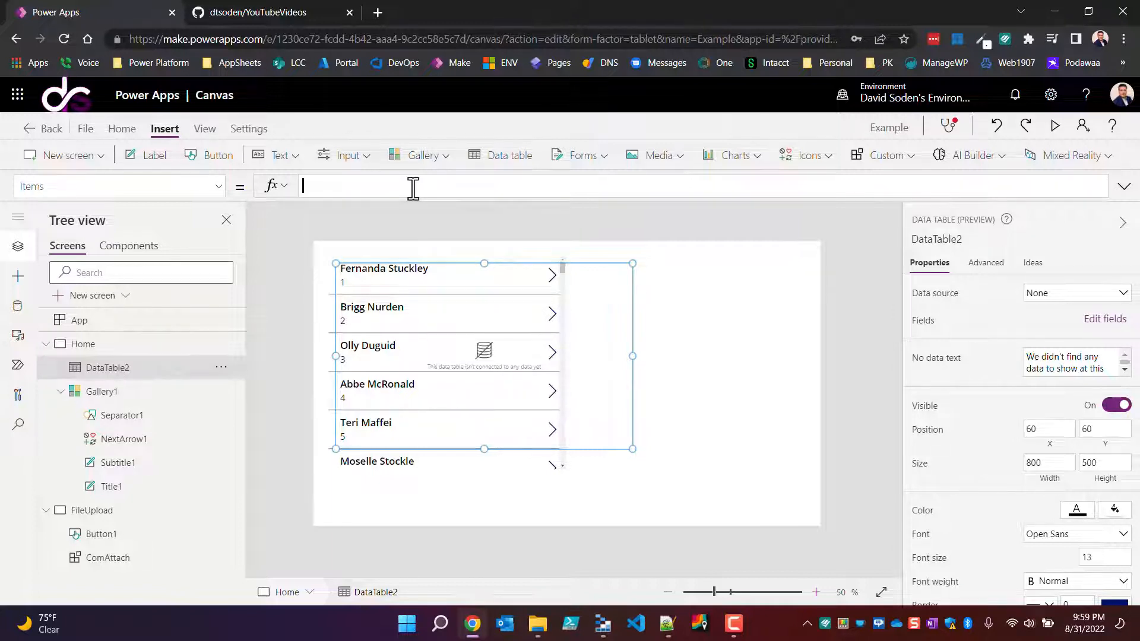
type("re")
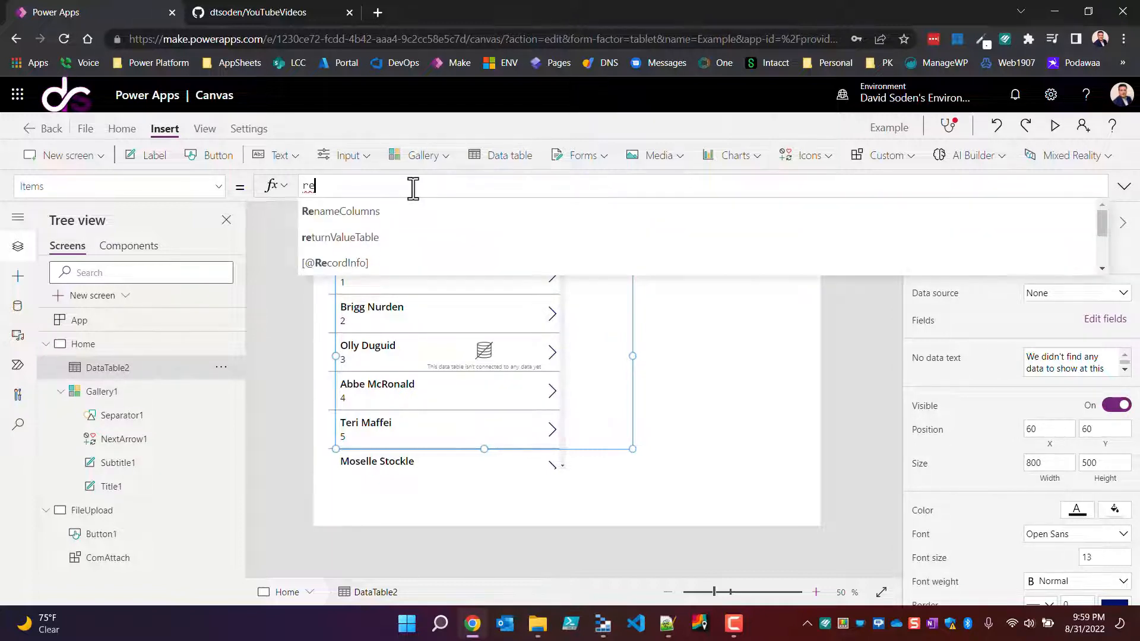
key("Down")
key("Tab")
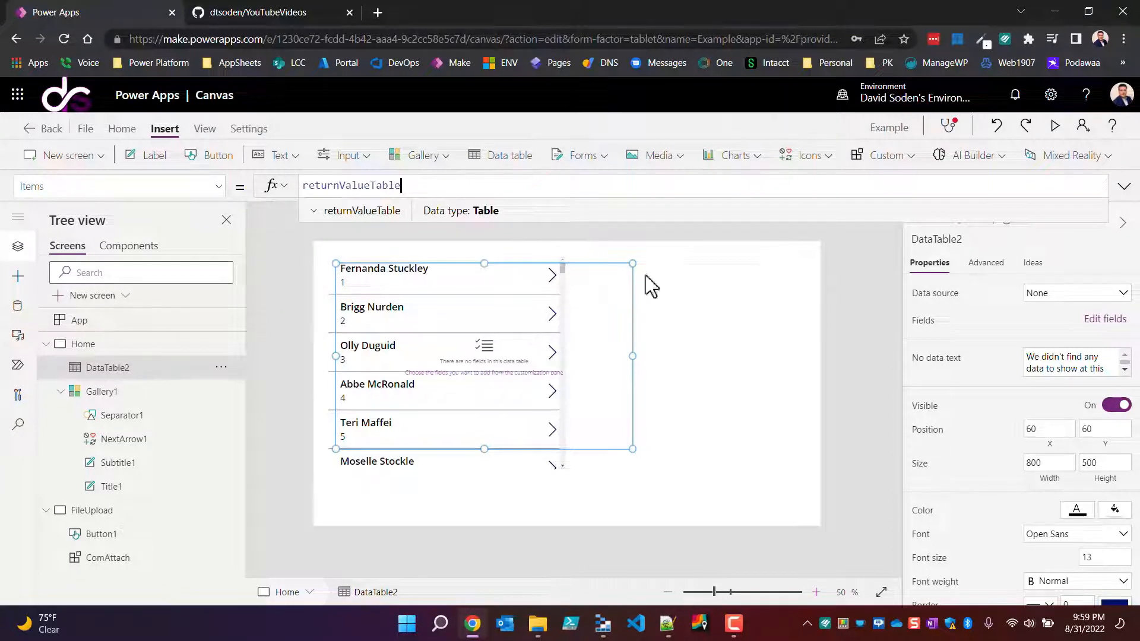
Step: Add the DisplayName and Size fields to the new data table and close the field settings
left_click(1101, 319)
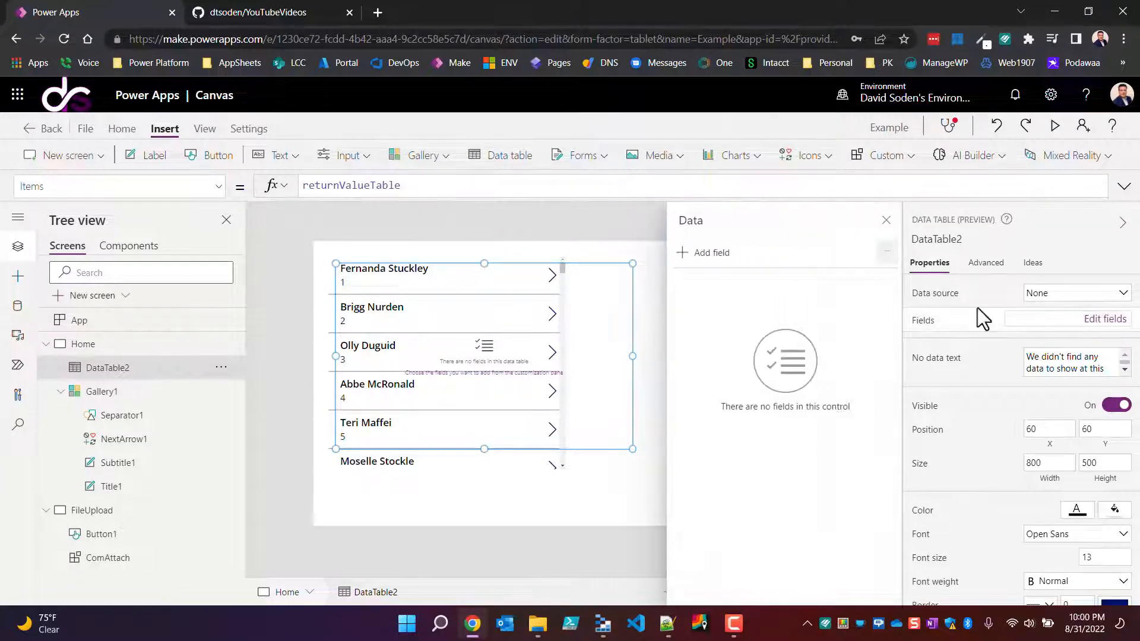
left_click(712, 258)
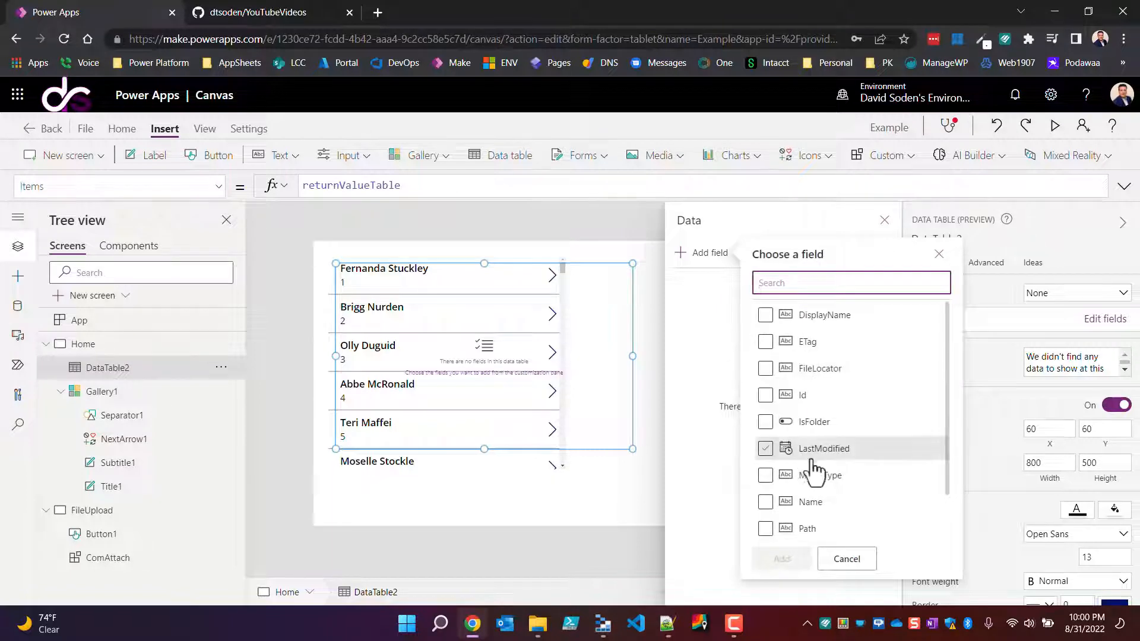
left_click(766, 315)
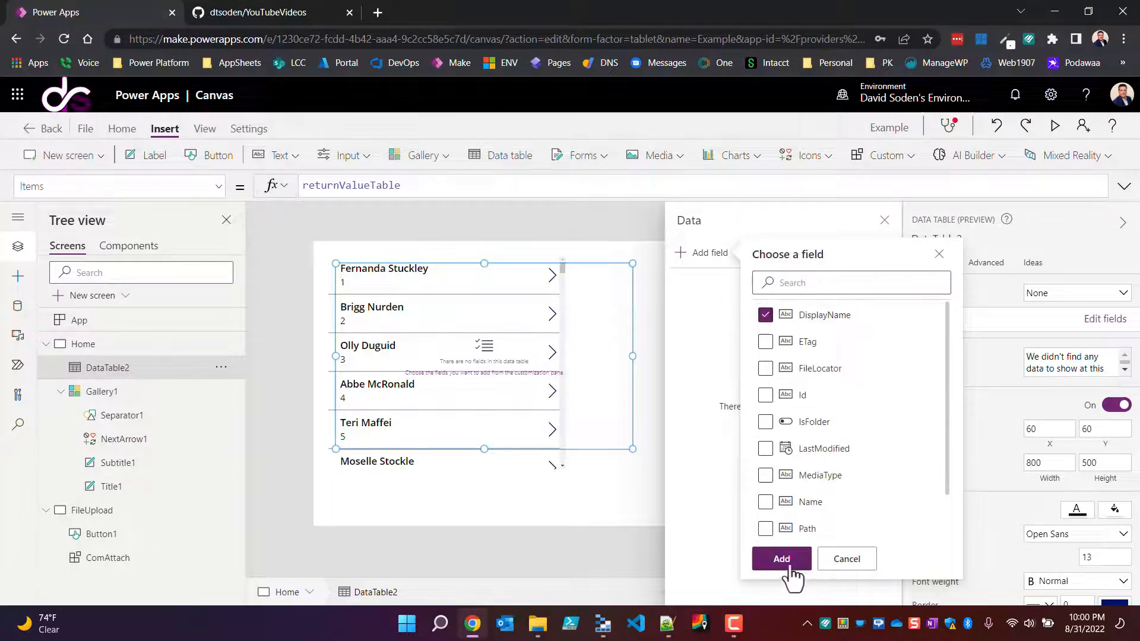
scroll(775, 530, "down", 1)
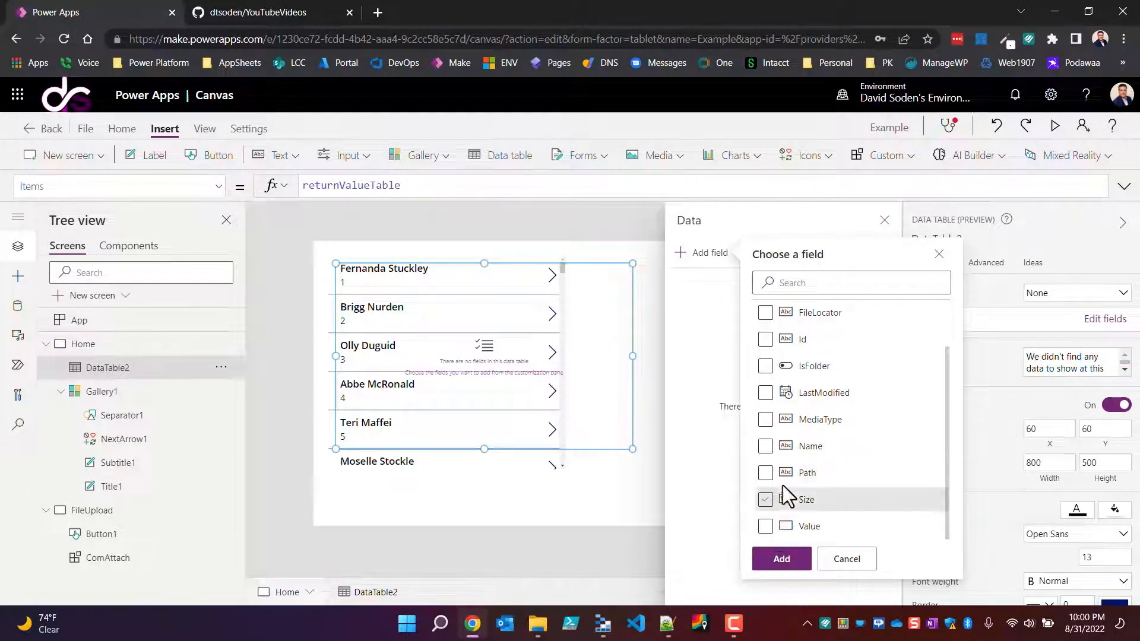
left_click(765, 500)
left_click(769, 565)
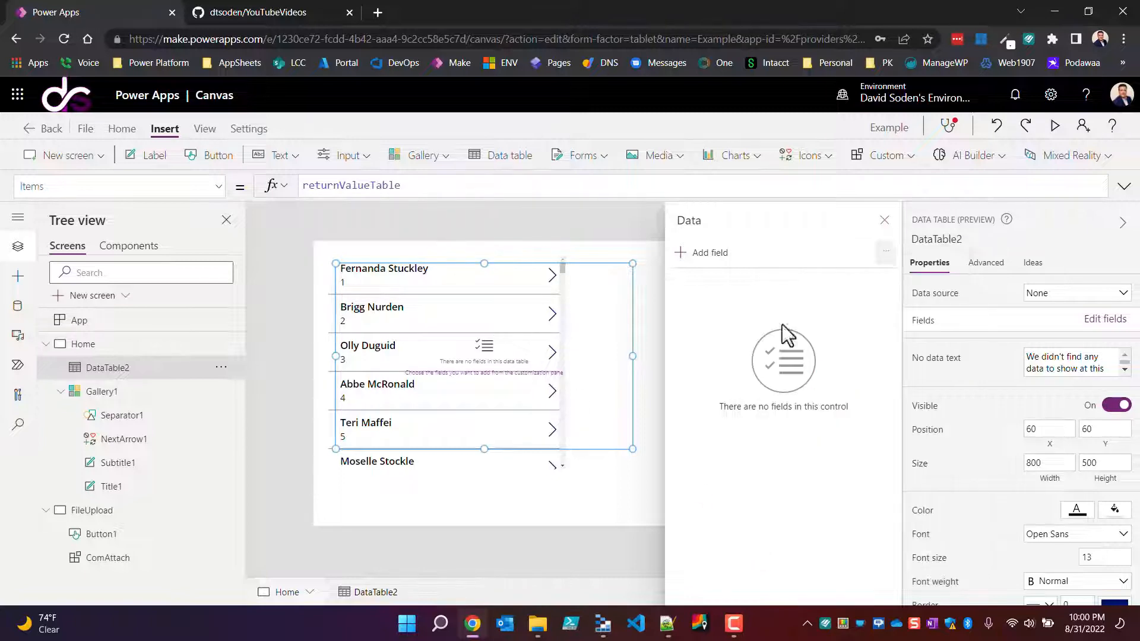
left_click(885, 221)
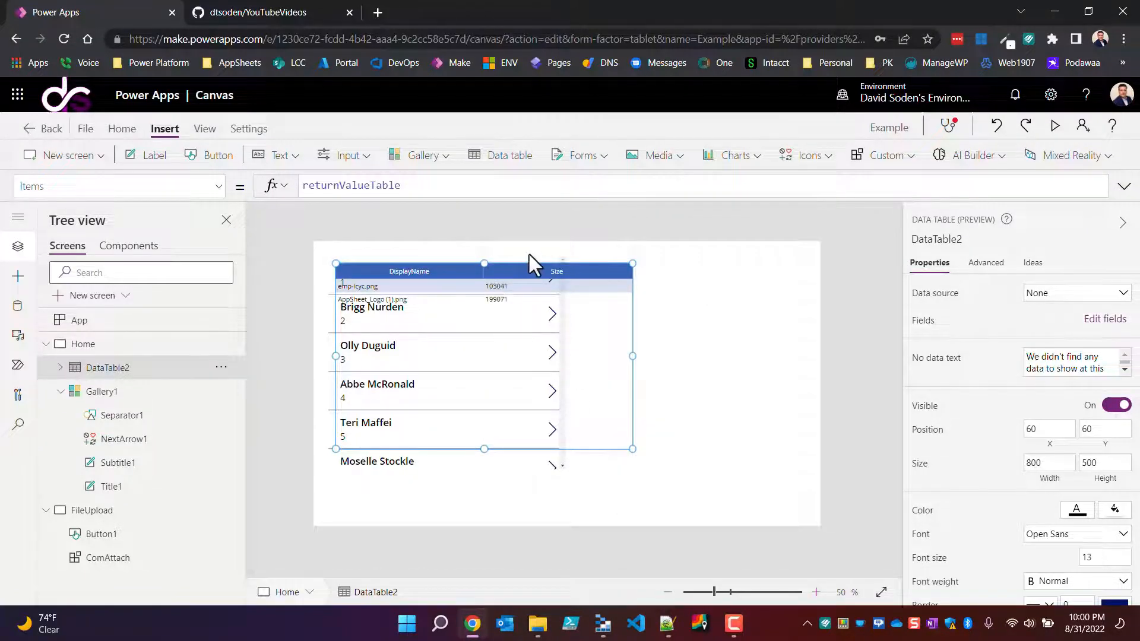
Step: Place the data table beside the contact gallery at X 708, Y 115 and narrow it to a width of 658
left_click_drag(531, 262, 720, 283)
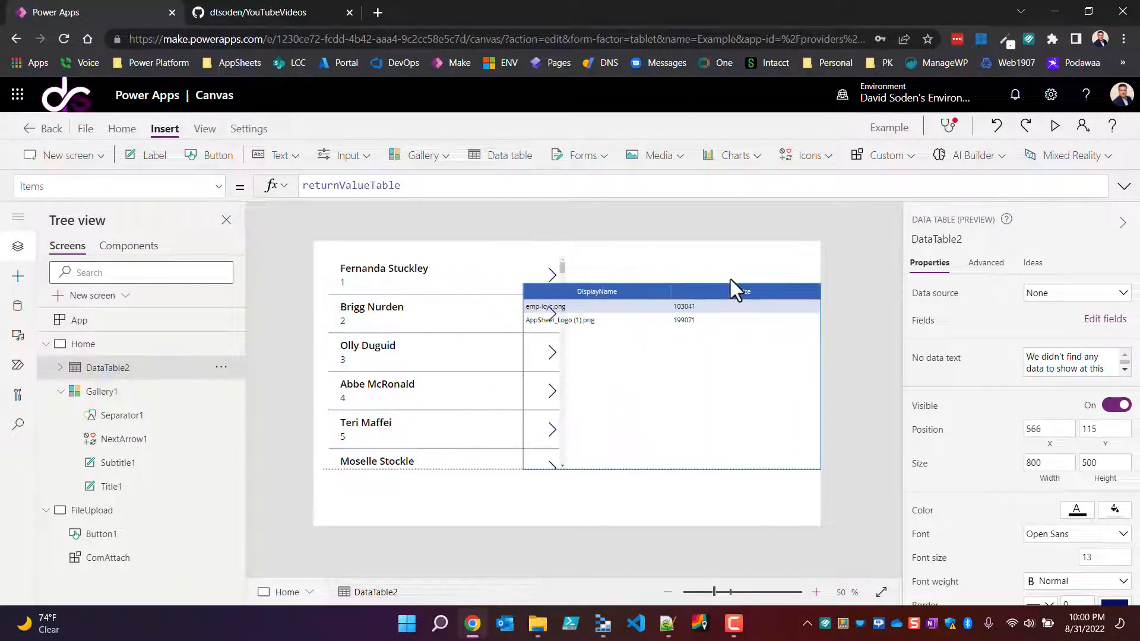
left_click_drag(524, 375, 579, 397)
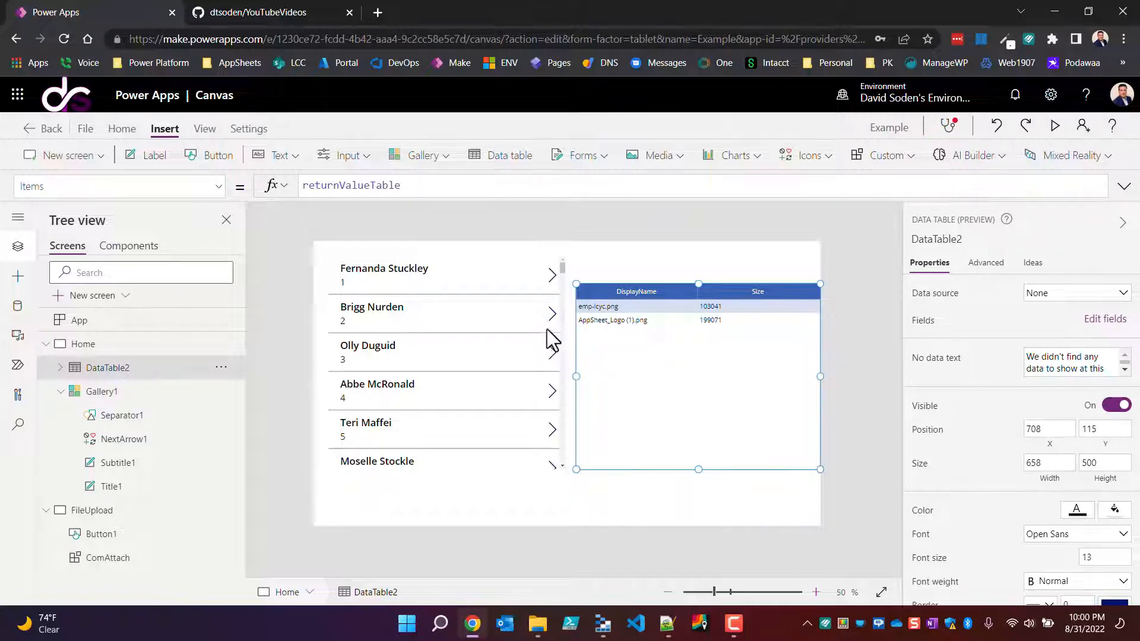
Step: Open the Power Apps maker portal in a new browser tab and compare its environment with the canvas app's environment
left_click(376, 12)
left_click(461, 66)
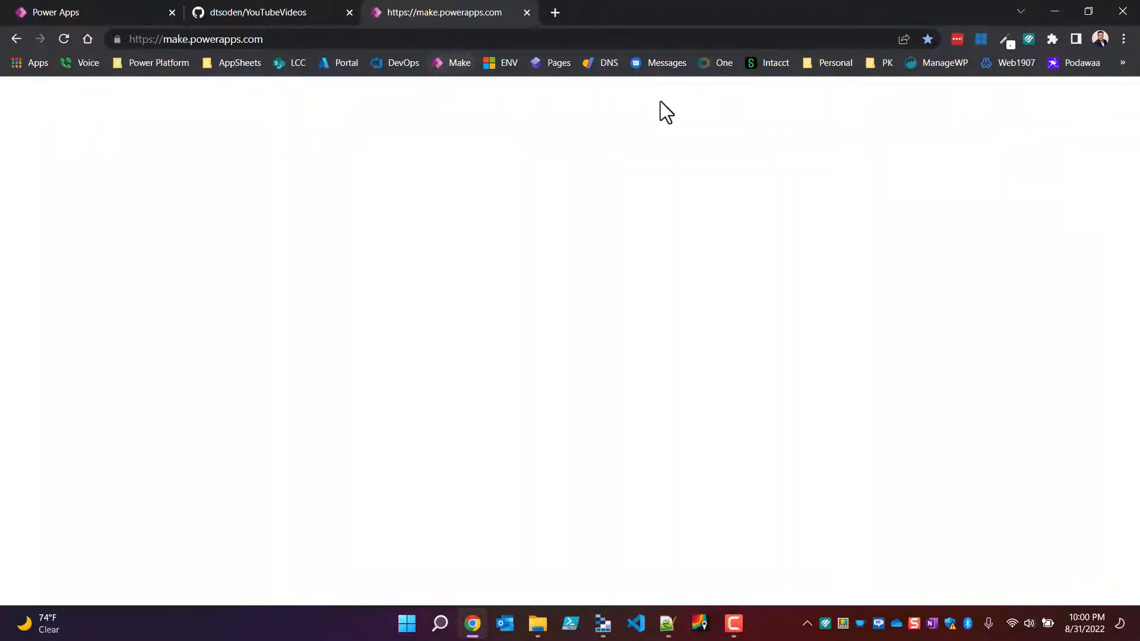
left_click(117, 12)
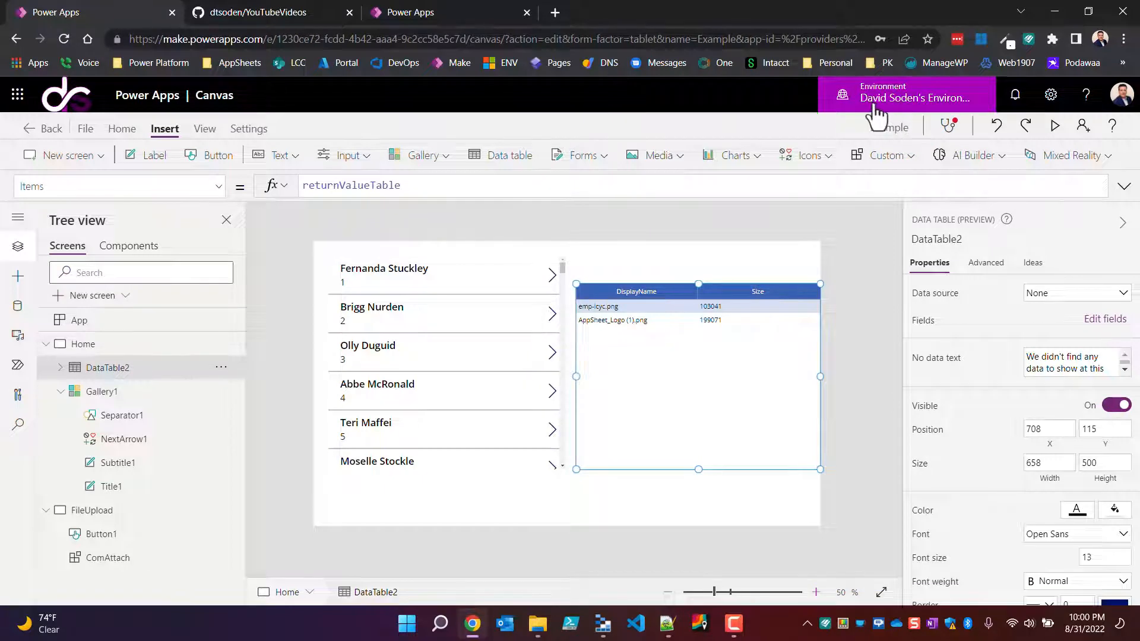
left_click(455, 12)
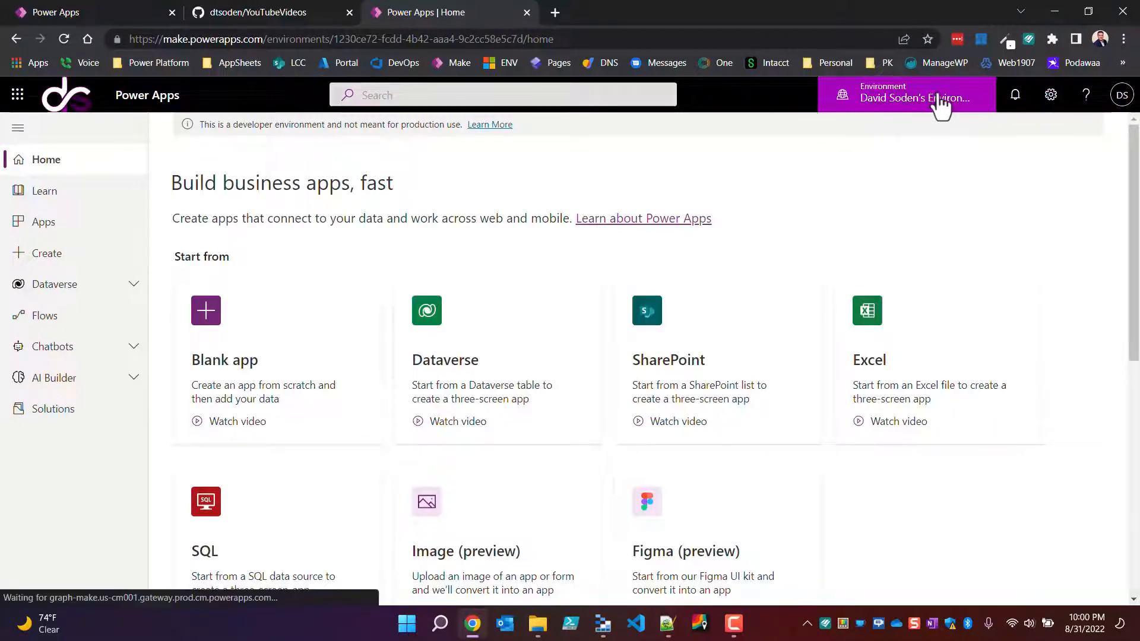
Step: Open the custom FileRecord table from the Dataverse tables
left_click(73, 313)
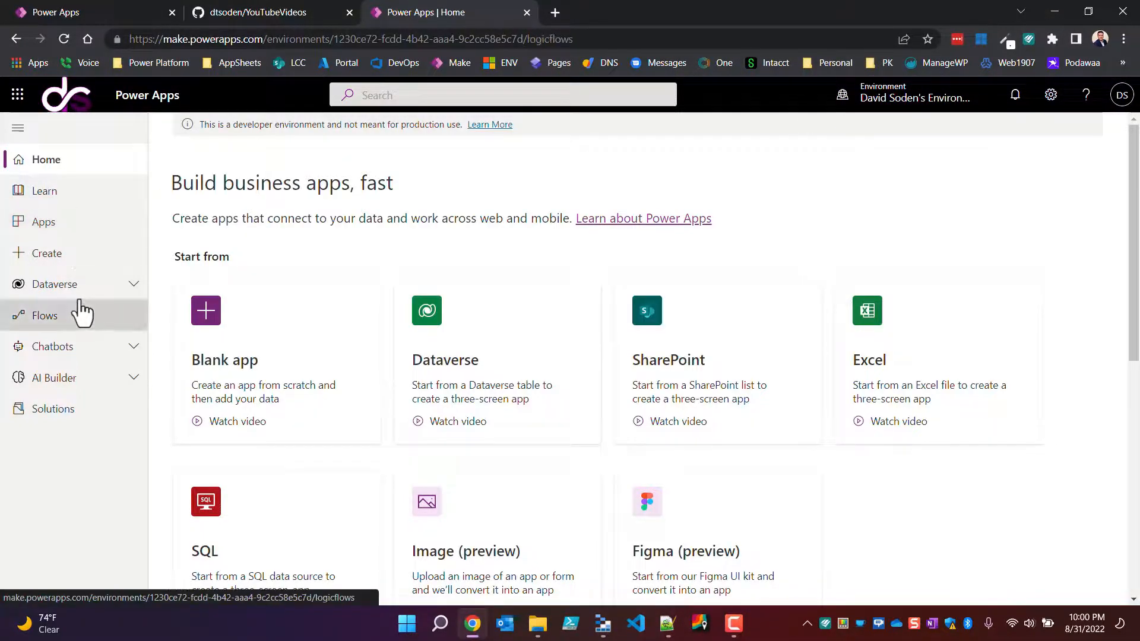
left_click(70, 286)
left_click(47, 325)
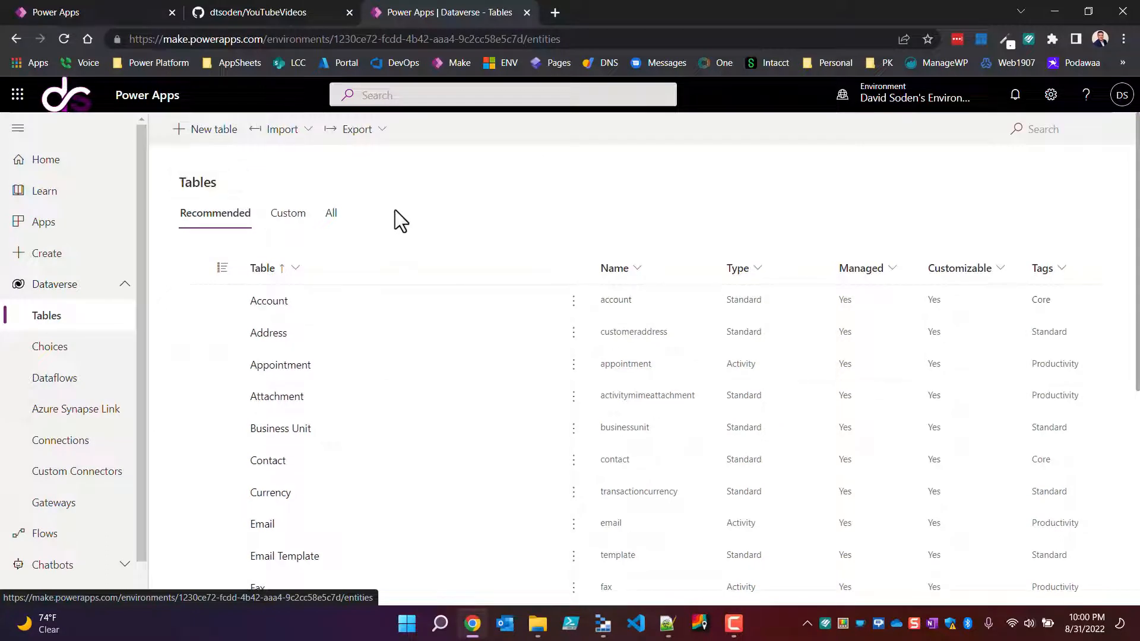
left_click(293, 217)
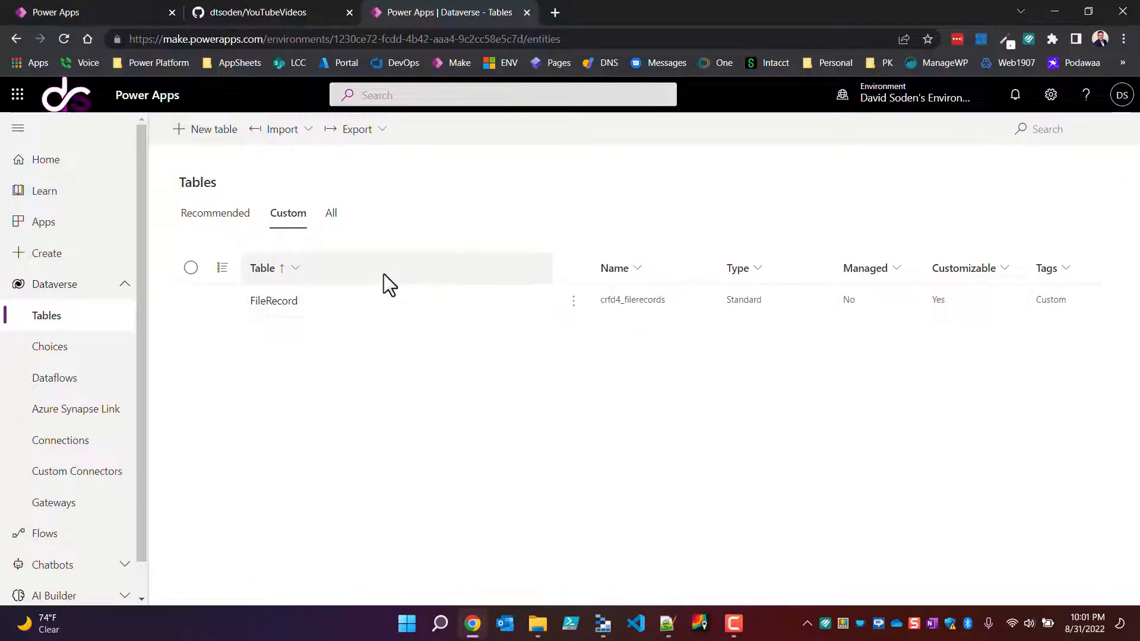
left_click(279, 310)
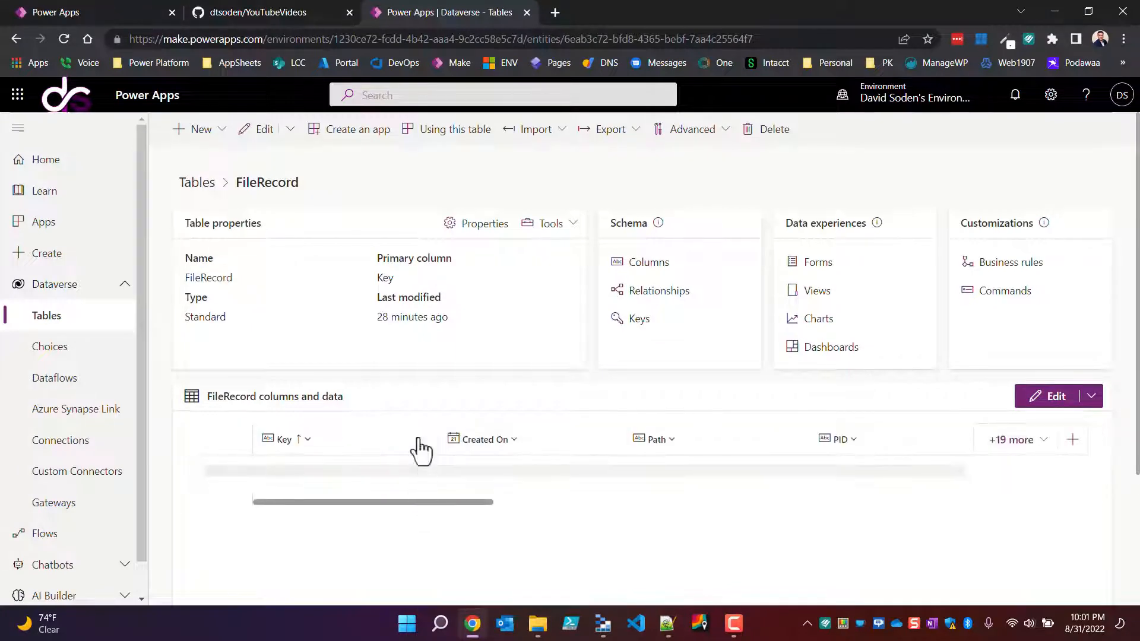
Step: Examine the saved FileRecord rows and the list of additional existing columns, leaving the column selection as it is
scroll(591, 512, "down", 2)
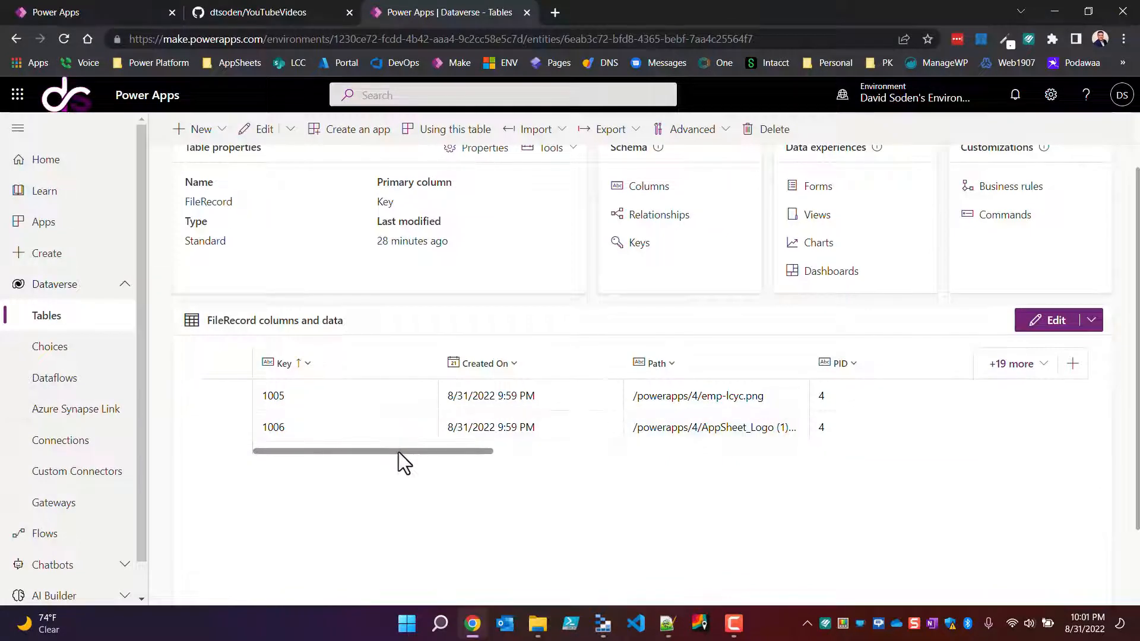
left_click_drag(398, 452, 355, 456)
left_click(1010, 369)
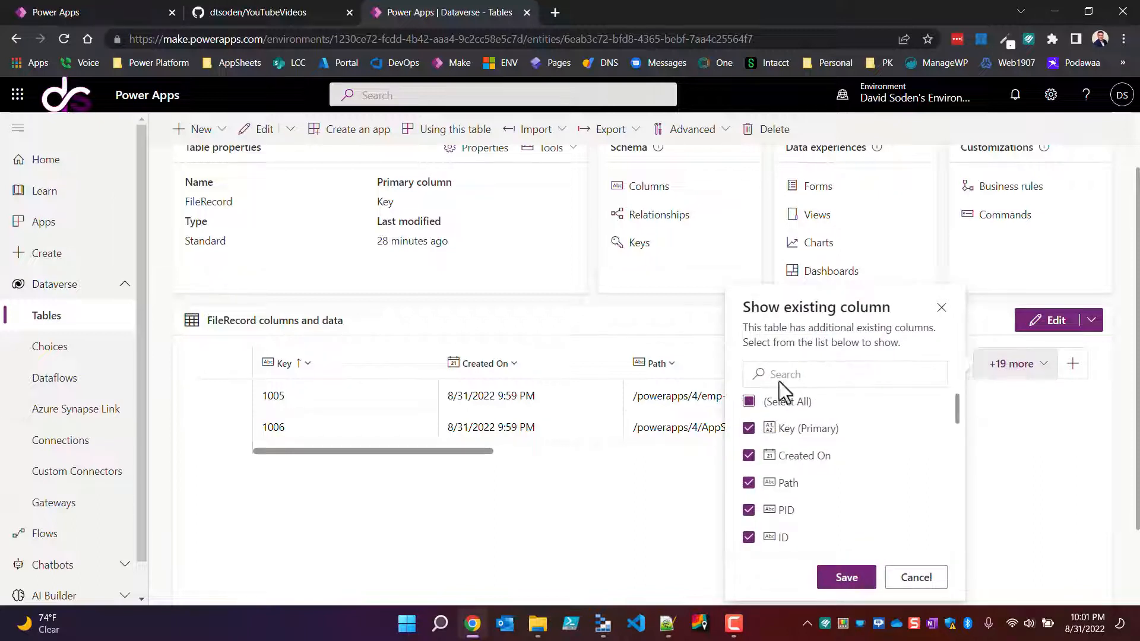
scroll(799, 511, "down", 5)
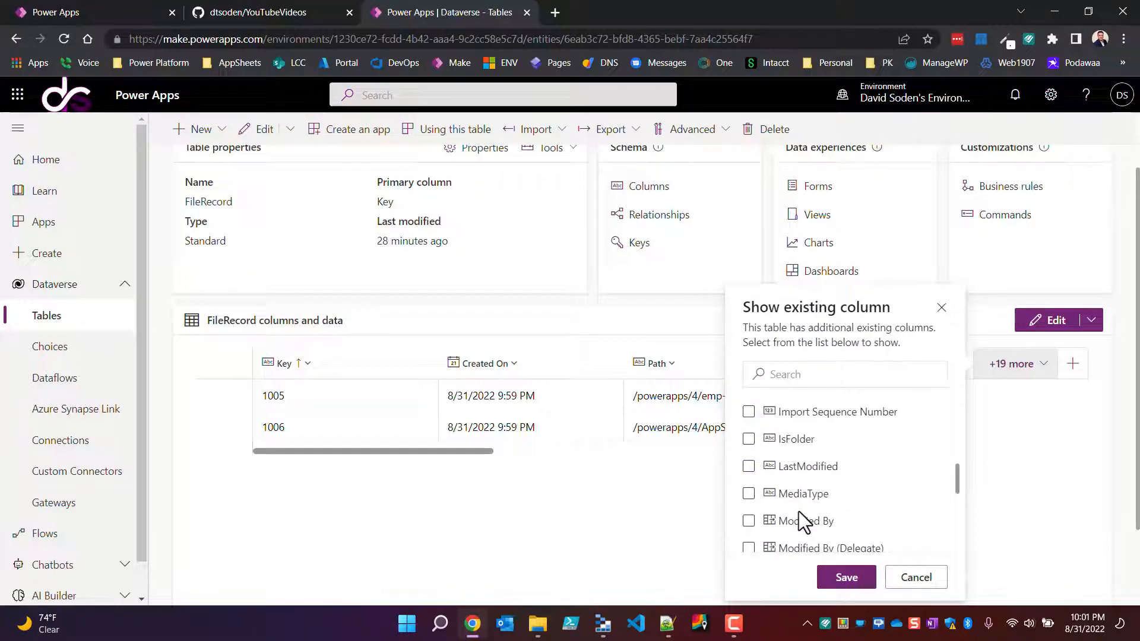
left_click(917, 578)
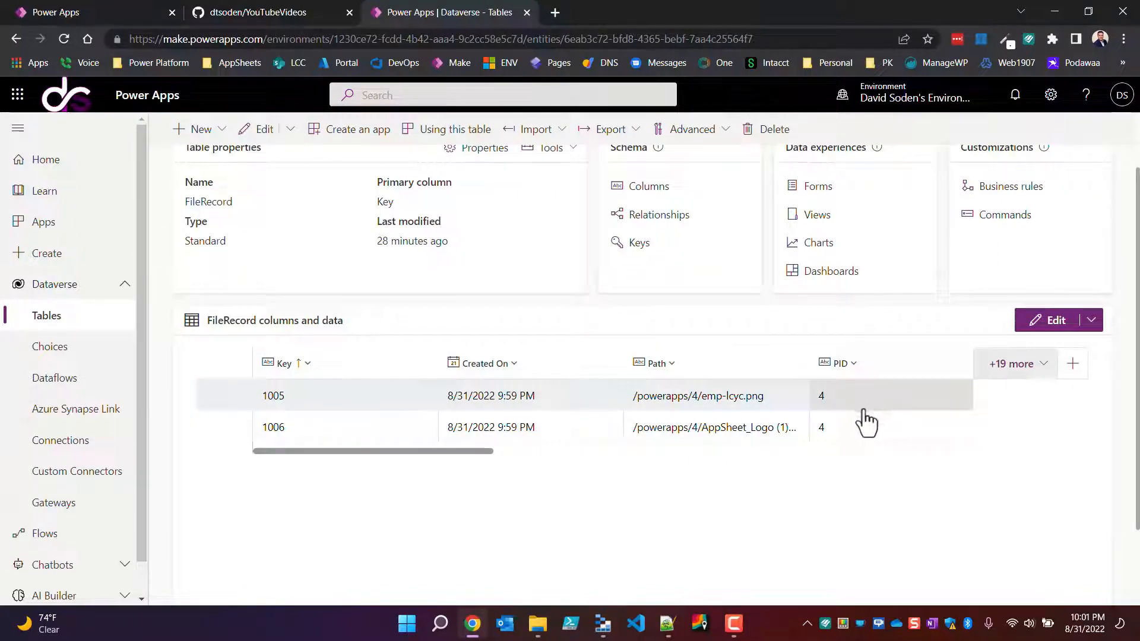
Step: Check the uploaded files in folder 4 of the powerapps container in Azure Storage Explorer, and return to the canvas app
left_click(604, 630)
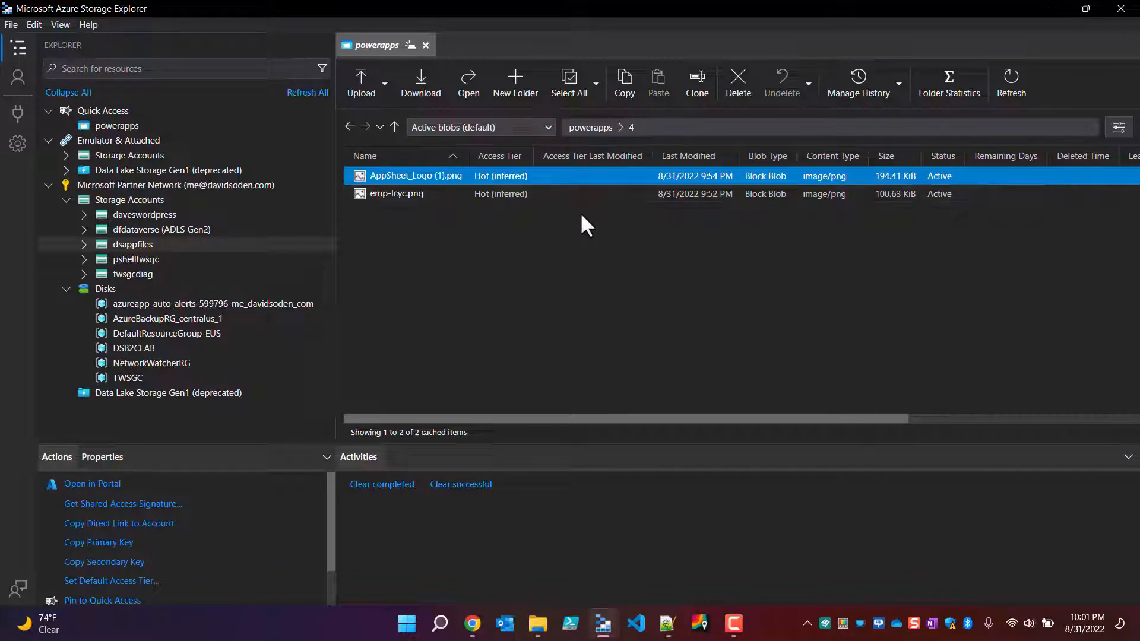
left_click(1053, 8)
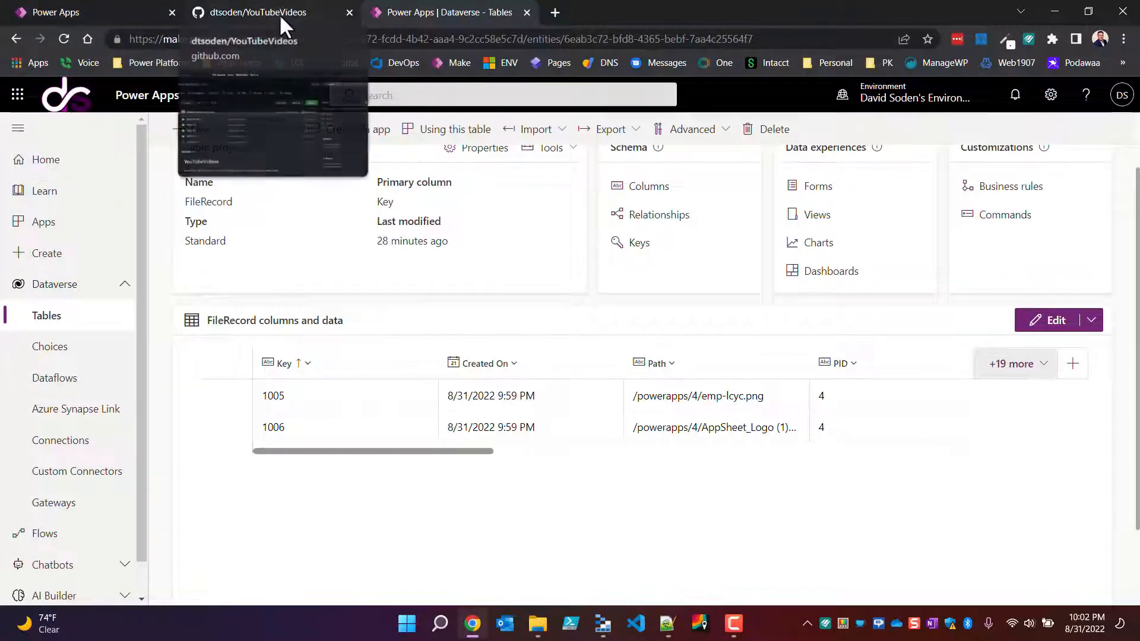
left_click(136, 8)
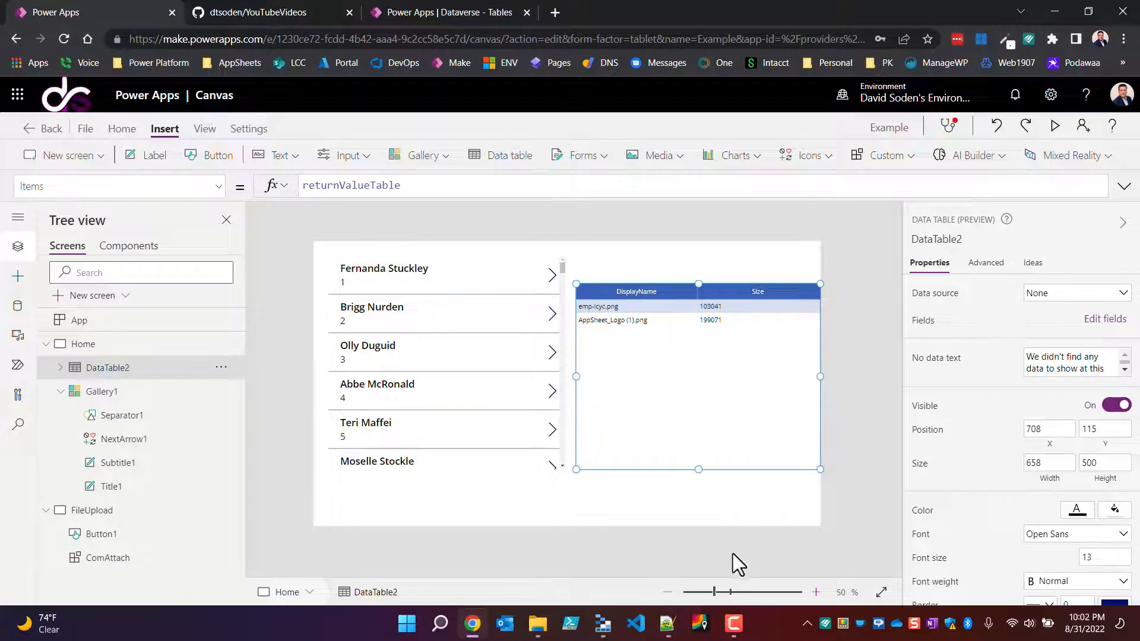